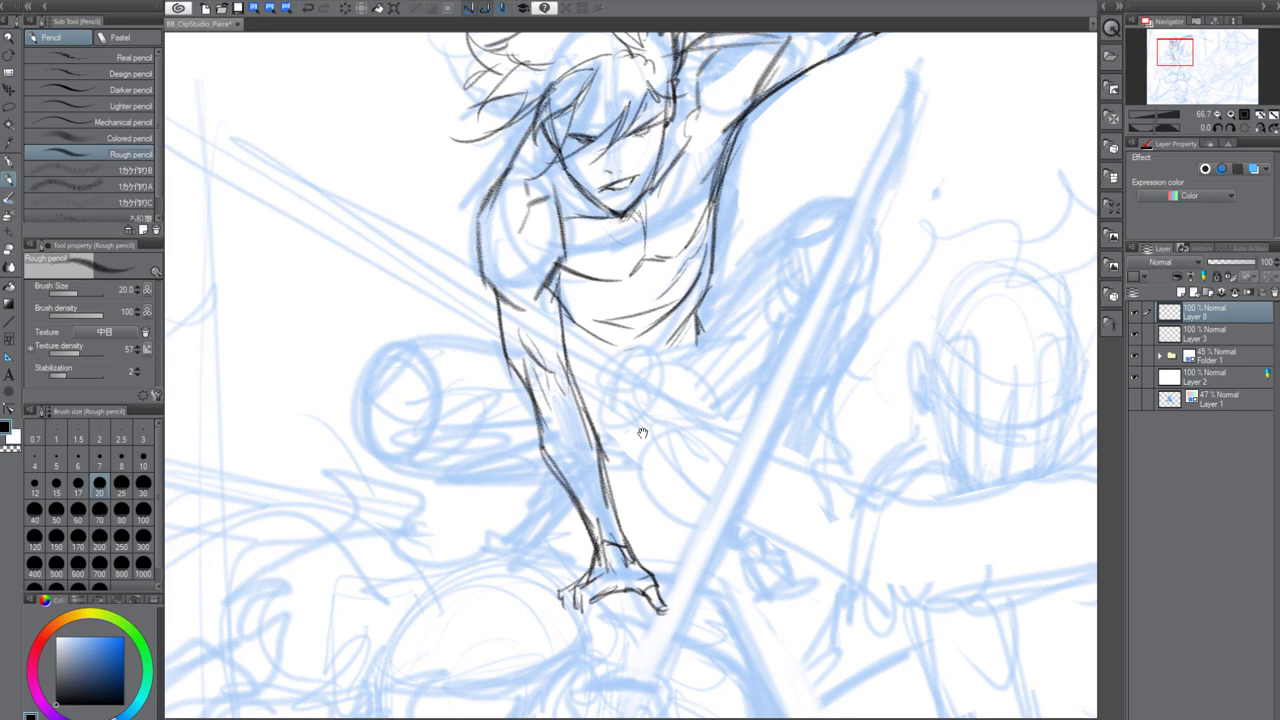
Darken the contours and inner muscle lines of the forearm the crouching figure rests on, from elbow to wrist
left_click_drag(643, 433, 648, 513)
left_click_drag(499, 368, 536, 473)
left_click_drag(514, 435, 540, 489)
left_click_drag(562, 354, 574, 452)
left_click_drag(563, 366, 593, 505)
left_click_drag(537, 447, 574, 488)
left_click_drag(548, 456, 597, 532)
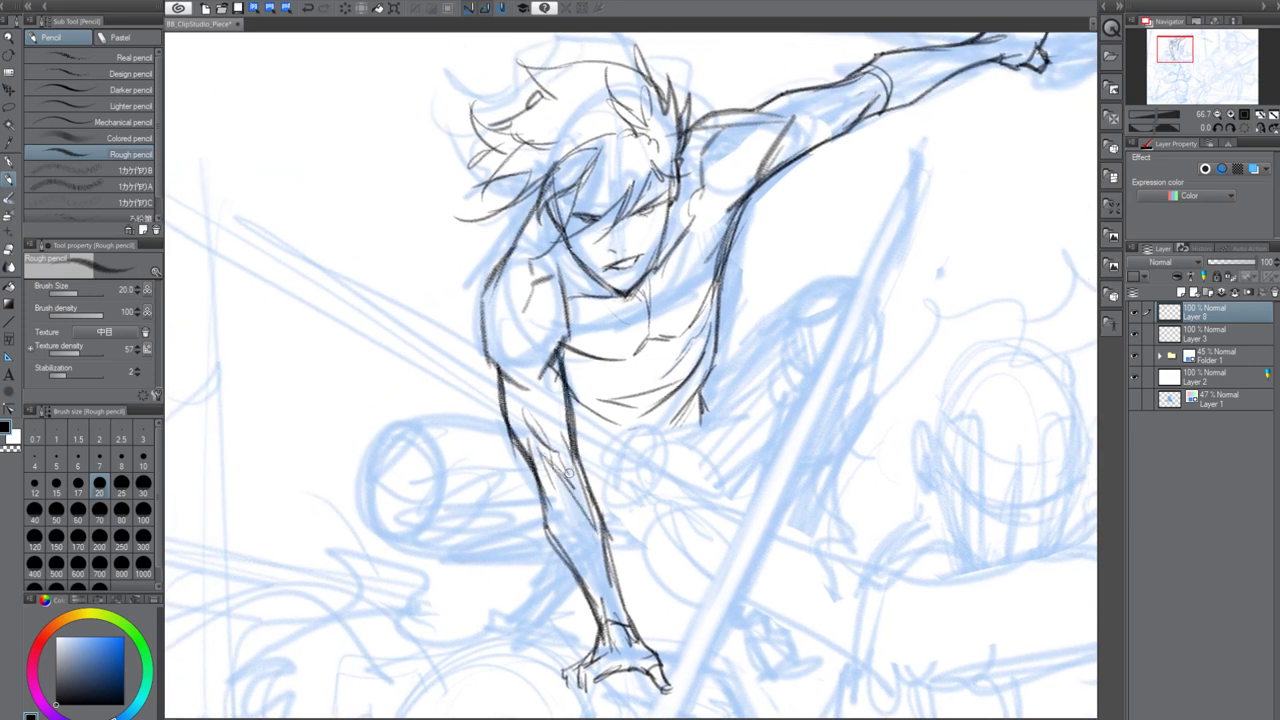
Sketch the fabric folds across the waist and the torn lower hem of the crouching figure's shirt
left_click_drag(582, 438, 637, 461)
left_click_drag(682, 417, 636, 454)
mouse_move(698, 411)
left_mouse_down()
mouse_move(628, 465)
mouse_move(611, 523)
mouse_move(668, 528)
left_mouse_up()
left_click_drag(650, 518, 612, 538)
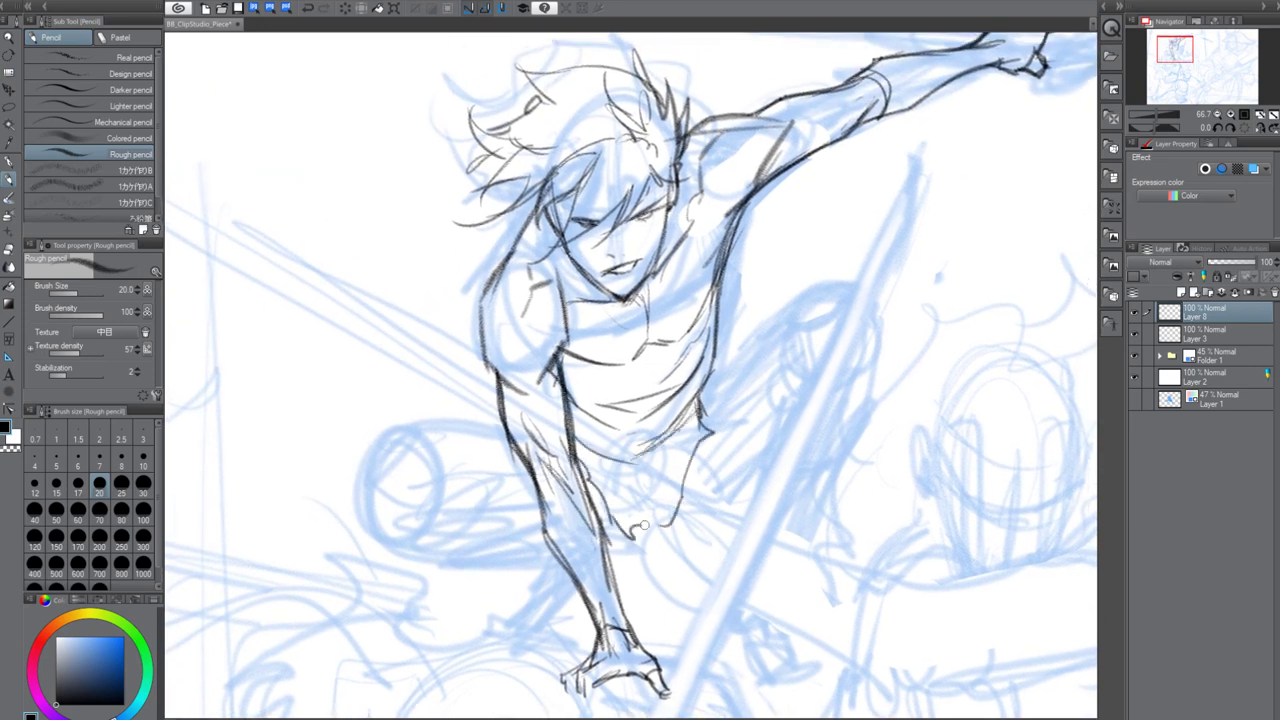
left_click_drag(702, 468, 633, 506)
Sketch the rounded knee of the folded leg beside the supporting arm, including its inner creases
left_click_drag(384, 445, 418, 427)
mouse_move(370, 458)
left_mouse_down()
mouse_move(426, 427)
mouse_move(389, 470)
left_mouse_up()
left_click_drag(370, 450, 379, 516)
mouse_move(387, 478)
left_mouse_down()
mouse_move(417, 494)
mouse_move(378, 516)
left_mouse_up()
mouse_move(376, 514)
left_mouse_down()
mouse_move(411, 519)
mouse_move(437, 501)
left_mouse_up()
left_click_drag(441, 496, 455, 502)
Draw the folded leg's thigh, trouser folds and underside back to the supporting arm
mouse_move(412, 422)
left_mouse_down()
mouse_move(448, 430)
mouse_move(468, 500)
left_mouse_up()
mouse_move(412, 423)
left_mouse_down()
mouse_move(390, 412)
mouse_move(512, 440)
left_mouse_up()
left_click_drag(378, 446, 392, 421)
mouse_move(460, 440)
left_mouse_down()
mouse_move(499, 466)
mouse_move(465, 509)
mouse_move(504, 494)
left_mouse_up()
mouse_move(460, 510)
left_mouse_down()
mouse_move(537, 513)
mouse_move(482, 530)
left_mouse_up()
left_click_drag(472, 512, 409, 525)
left_click_drag(379, 514, 416, 535)
left_click_drag(501, 481, 499, 478)
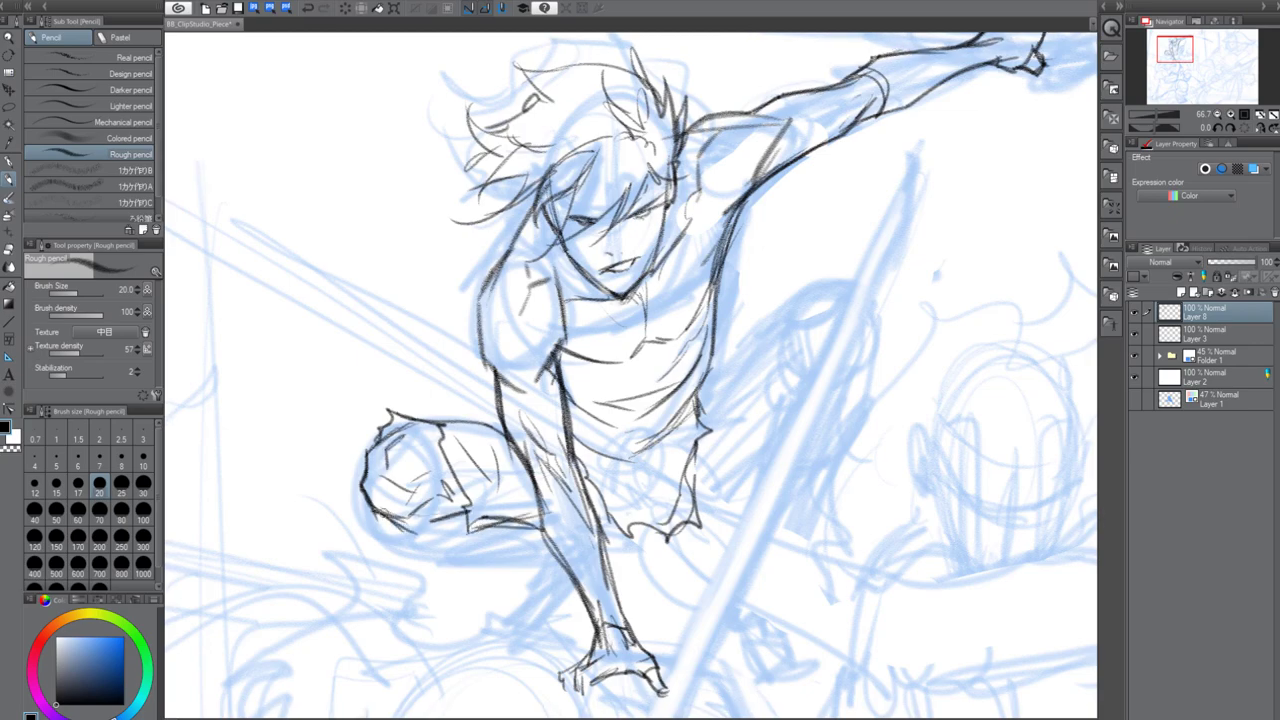
Sketch the trouser cuff, ankle and foot tucked beneath the folded leg
left_click_drag(380, 512, 454, 547)
mouse_move(405, 527)
left_mouse_down()
mouse_move(446, 548)
mouse_move(526, 556)
left_mouse_up()
left_click_drag(498, 556, 520, 561)
left_click_drag(526, 524, 517, 552)
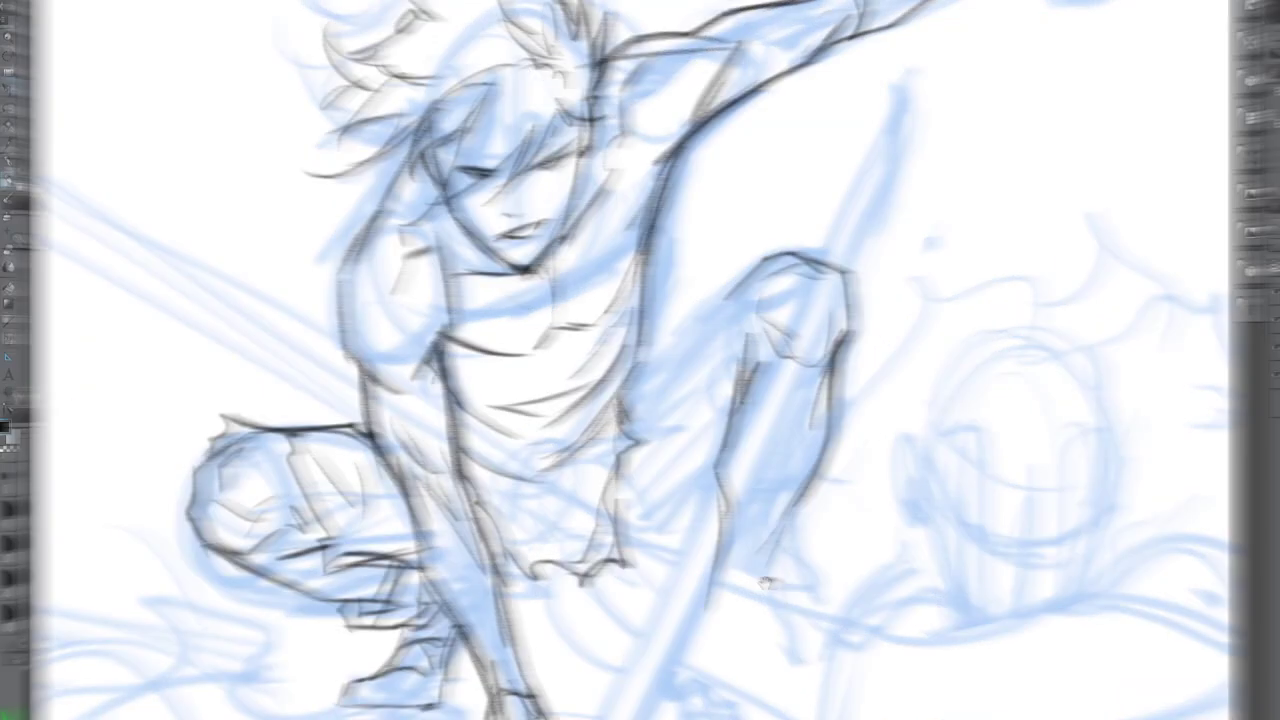
left_click_drag(480, 557, 486, 574)
mouse_move(486, 574)
left_mouse_down()
mouse_move(541, 554)
mouse_move(532, 569)
mouse_move(552, 607)
mouse_move(489, 616)
mouse_move(475, 633)
mouse_move(542, 634)
left_mouse_up()
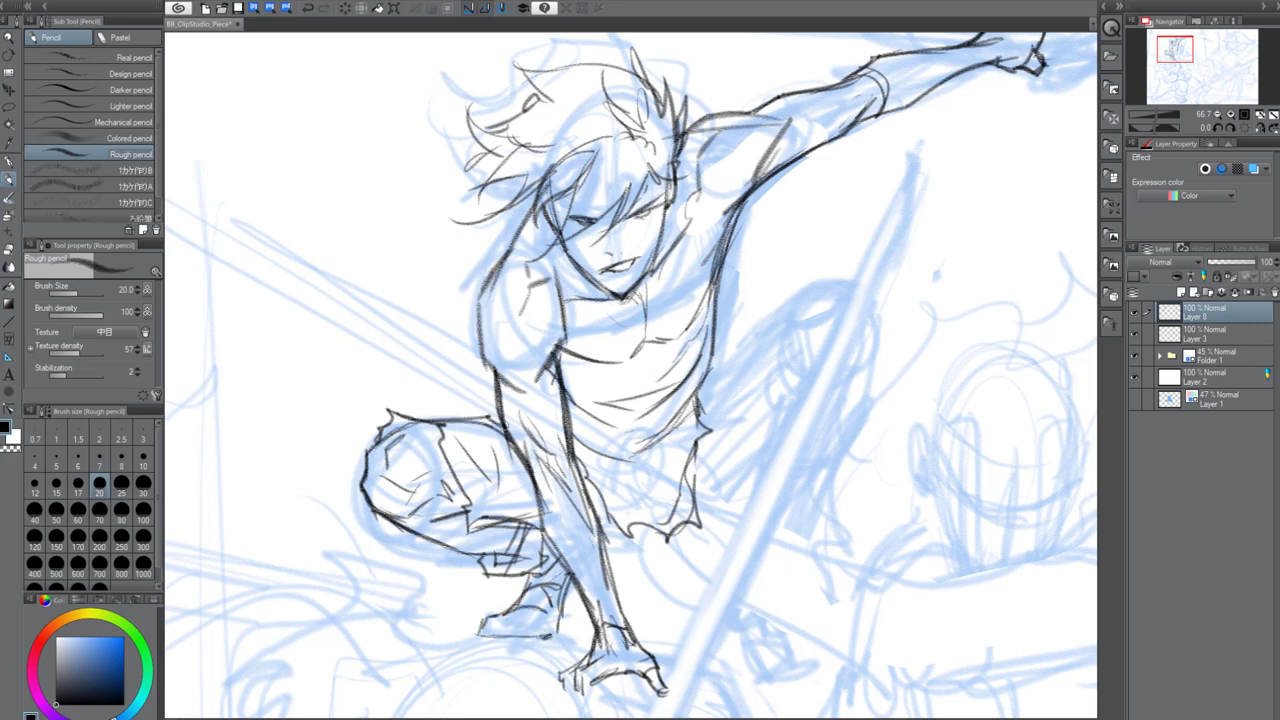
Sketch the raised knee and both contours of the shin on the figure's other leg
left_click_drag(773, 486, 700, 482)
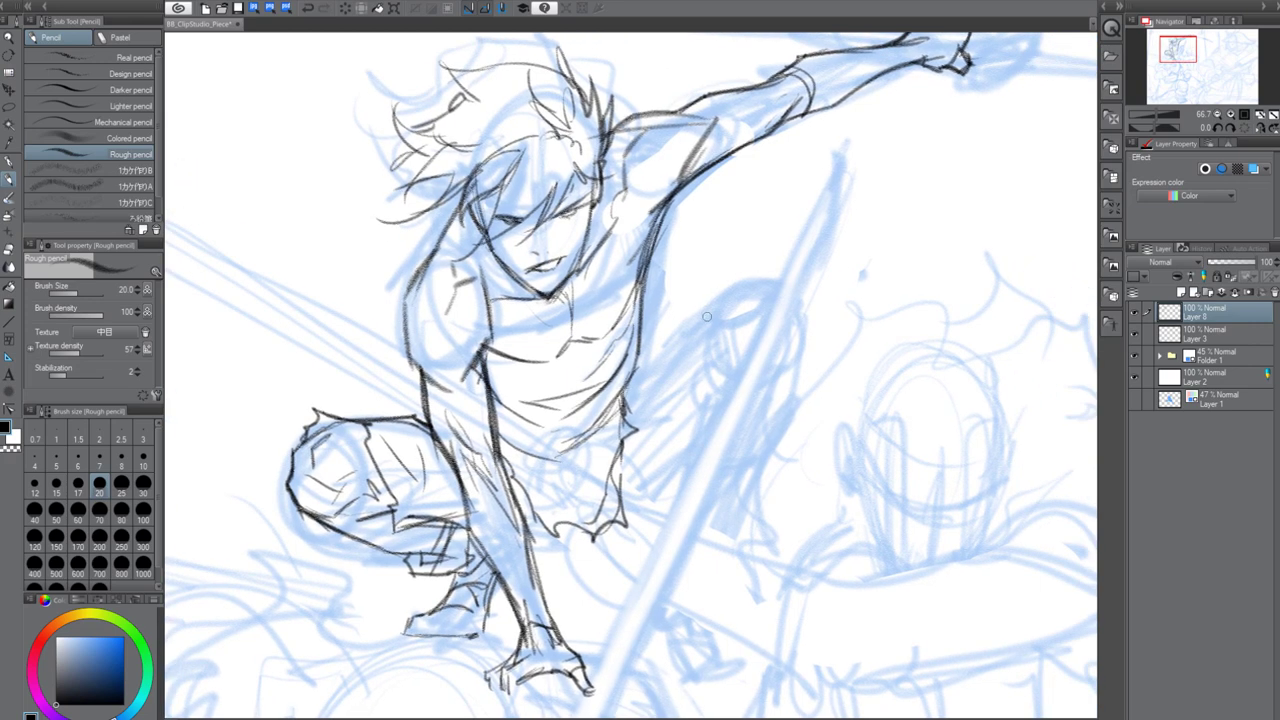
mouse_move(706, 316)
left_mouse_down()
mouse_move(760, 290)
mouse_move(800, 332)
mouse_move(756, 368)
mouse_move(802, 340)
mouse_move(760, 480)
left_mouse_up()
left_click_drag(718, 346, 705, 440)
left_click_drag(720, 370, 700, 488)
left_click_drag(778, 444, 730, 518)
Draw a long straight slanted ground line beneath the feet on Layer 3 and tint that layer blue
mouse_move(704, 464)
left_mouse_down()
mouse_move(692, 558)
mouse_move(856, 428)
left_mouse_up()
left_click(1197, 340)
left_click(235, 464)
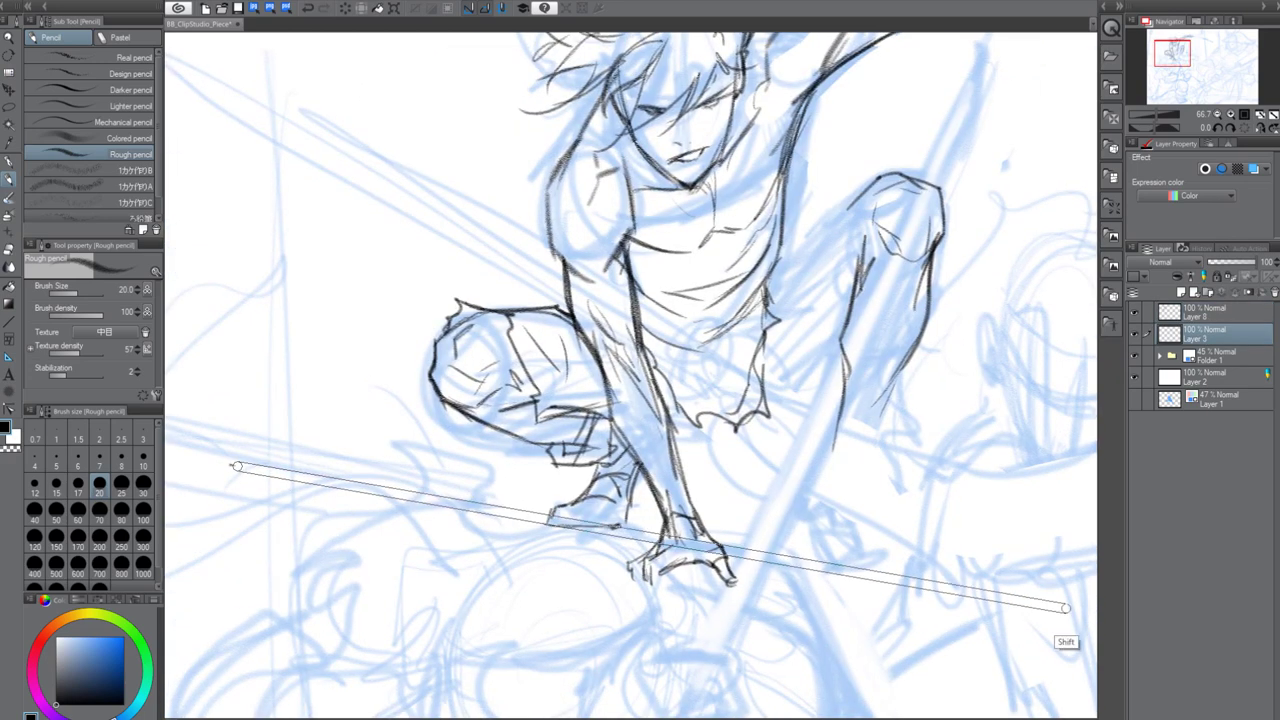
left_click(1074, 614, "shift")
left_click_drag(1074, 616, 1002, 620)
left_click(1253, 169)
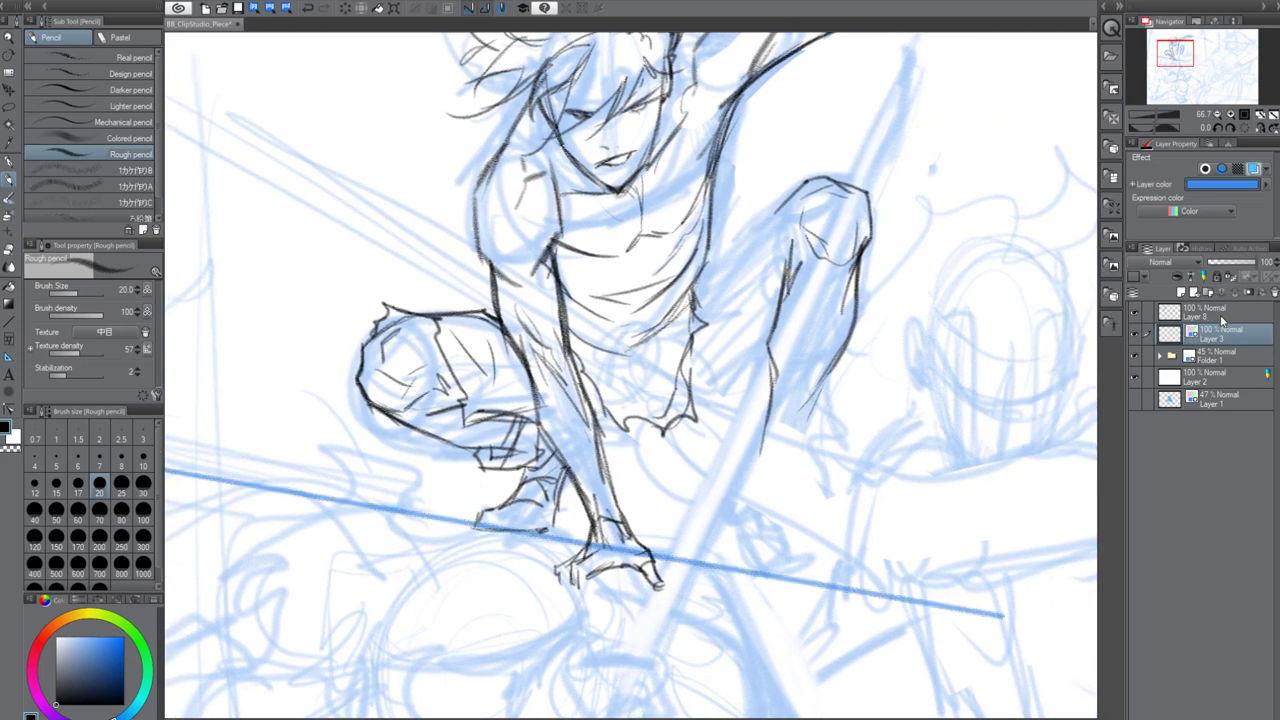
Extend the raised leg's shin and calf lines downward on Layer 8
left_click(1221, 320)
left_click_drag(735, 442, 670, 560)
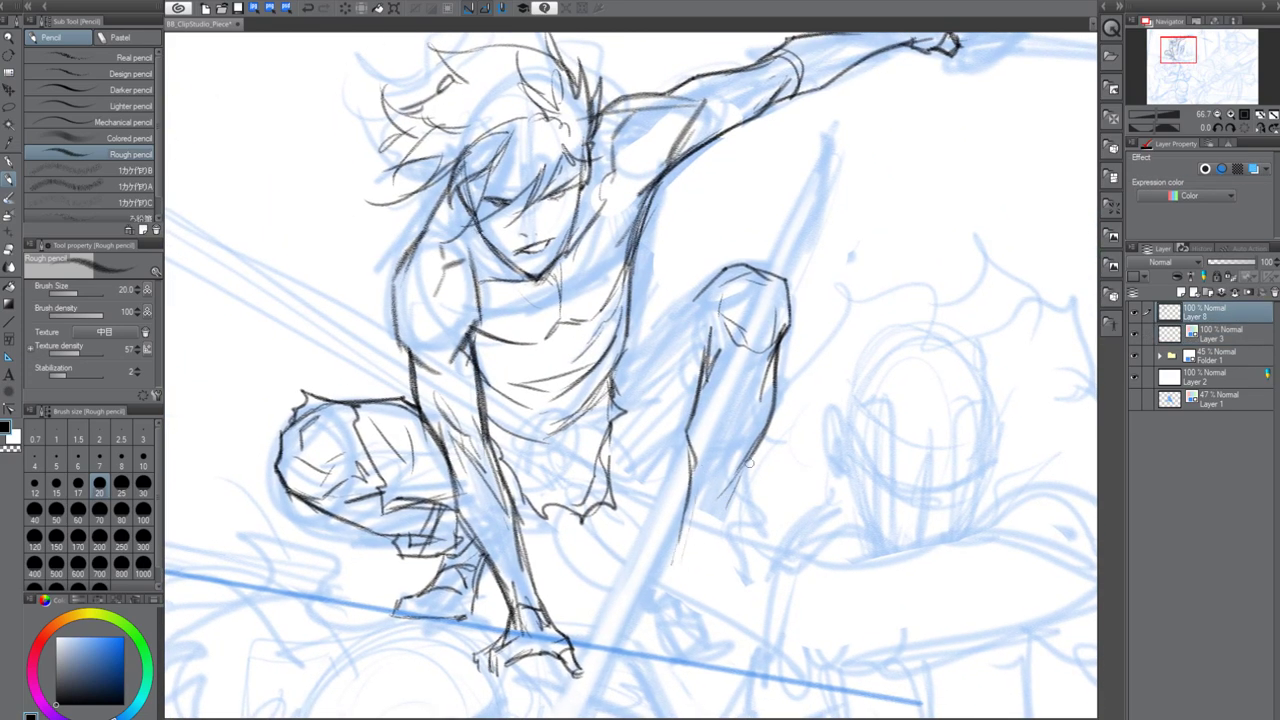
left_click_drag(749, 463, 718, 545)
scroll(820, 578, "down", 1)
left_click_drag(849, 597, 778, 475)
left_click_drag(623, 646, 614, 708)
Lasso the raised leg, shift it slightly downward, and deselect it
key("m")
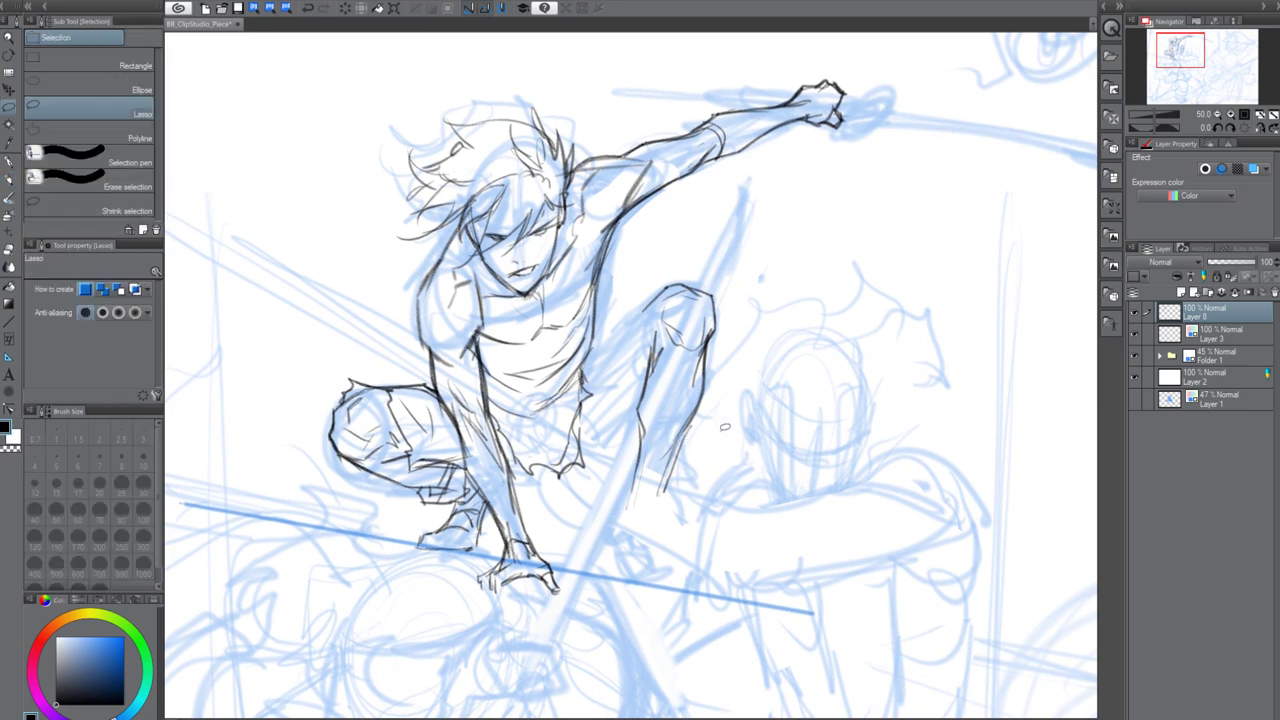
left_click_drag(745, 265, 758, 282)
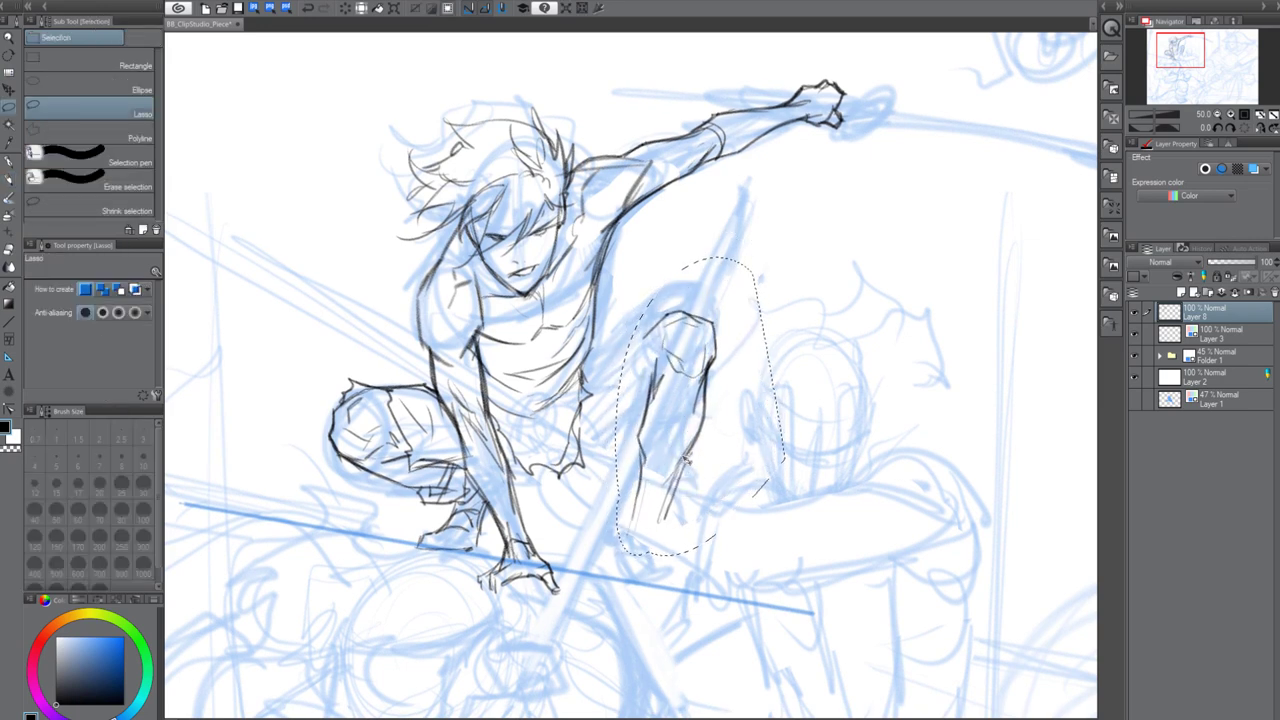
key("ctrl+d")
Draw the raised leg's ragged trouser cuff, ankle and foot on the ground line with the Rough pencil
key("p")
mouse_move(621, 521)
left_mouse_down()
mouse_move(624, 562)
mouse_move(655, 540)
mouse_move(690, 590)
mouse_move(618, 583)
mouse_move(680, 608)
left_mouse_up()
mouse_move(698, 560)
left_mouse_down()
mouse_move(646, 556)
mouse_move(632, 484)
mouse_move(694, 512)
left_mouse_up()
left_click_drag(628, 480, 620, 536)
left_click_drag(670, 490, 692, 522)
mouse_move(412, 486)
left_mouse_down()
mouse_move(406, 506)
mouse_move(454, 512)
left_mouse_up()
mouse_move(646, 434)
left_mouse_down()
mouse_move(634, 494)
mouse_move(646, 367)
left_mouse_up()
mouse_move(664, 316)
left_mouse_down()
mouse_move(689, 309)
mouse_move(704, 430)
mouse_move(671, 506)
left_mouse_up()
left_click_drag(622, 544, 608, 578)
Sketch the raised leg's thigh and trouser folds from the knee back to the hip
left_click_drag(662, 320, 634, 412)
left_click_drag(640, 326, 608, 428)
left_click_drag(642, 326, 592, 382)
mouse_move(604, 354)
left_mouse_down()
mouse_move(584, 378)
mouse_move(645, 320)
left_mouse_up()
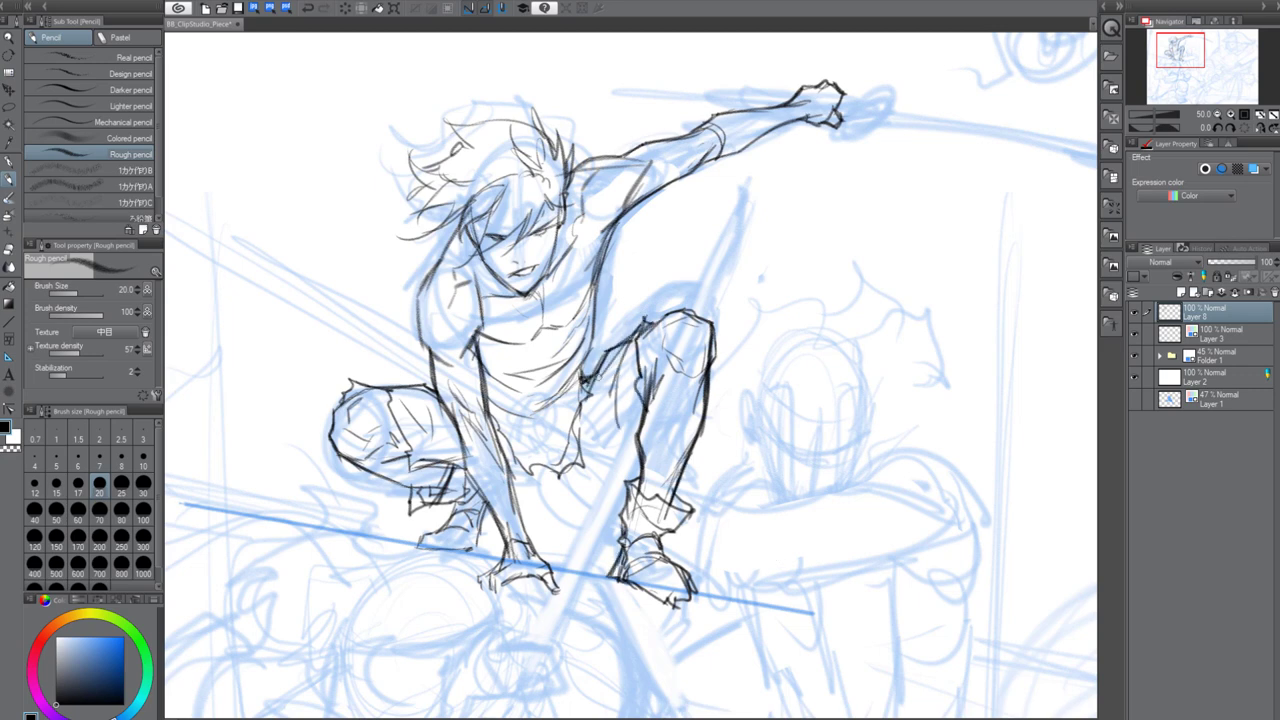
Draw the curved lower edge of the garment between the legs with a torn hem beneath it, and reinforce the torso's side
mouse_move(504, 490)
left_mouse_down()
mouse_move(580, 478)
mouse_move(636, 446)
left_mouse_up()
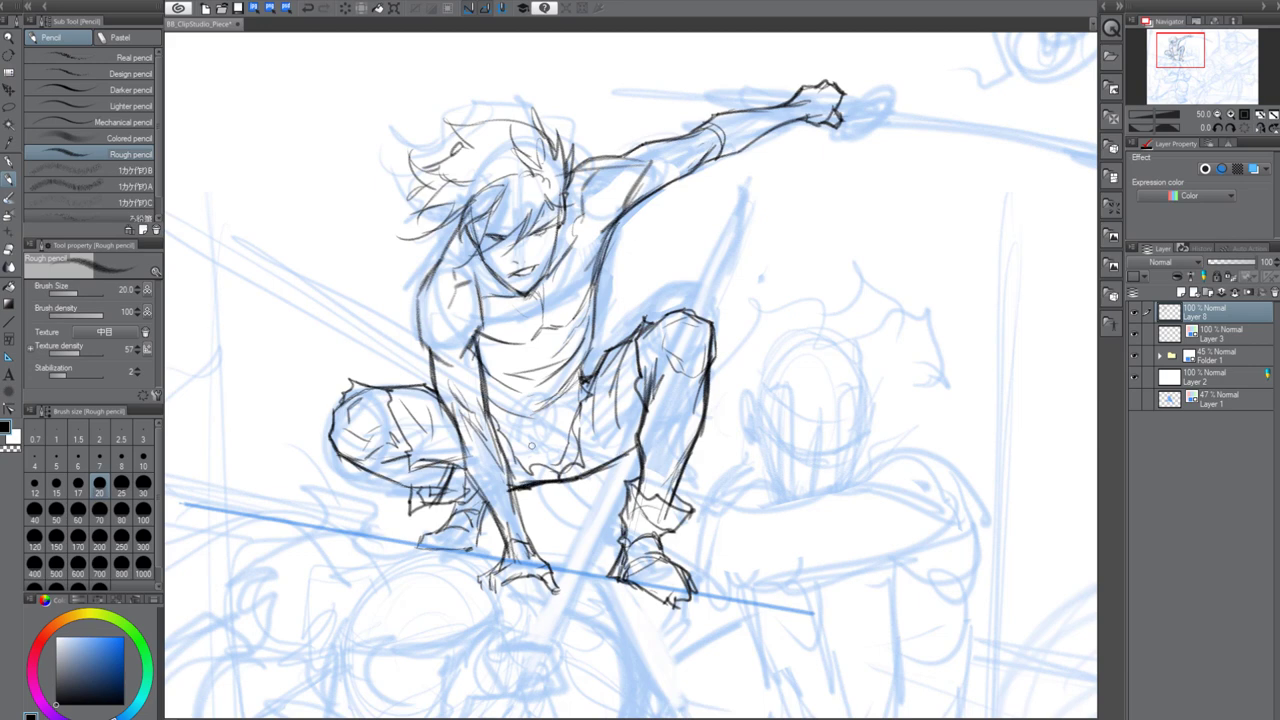
mouse_move(512, 488)
left_mouse_down()
mouse_move(616, 470)
mouse_move(596, 471)
left_mouse_up()
mouse_move(534, 475)
left_mouse_down()
mouse_move(616, 463)
mouse_move(512, 500)
left_mouse_up()
left_click_drag(596, 306, 581, 384)
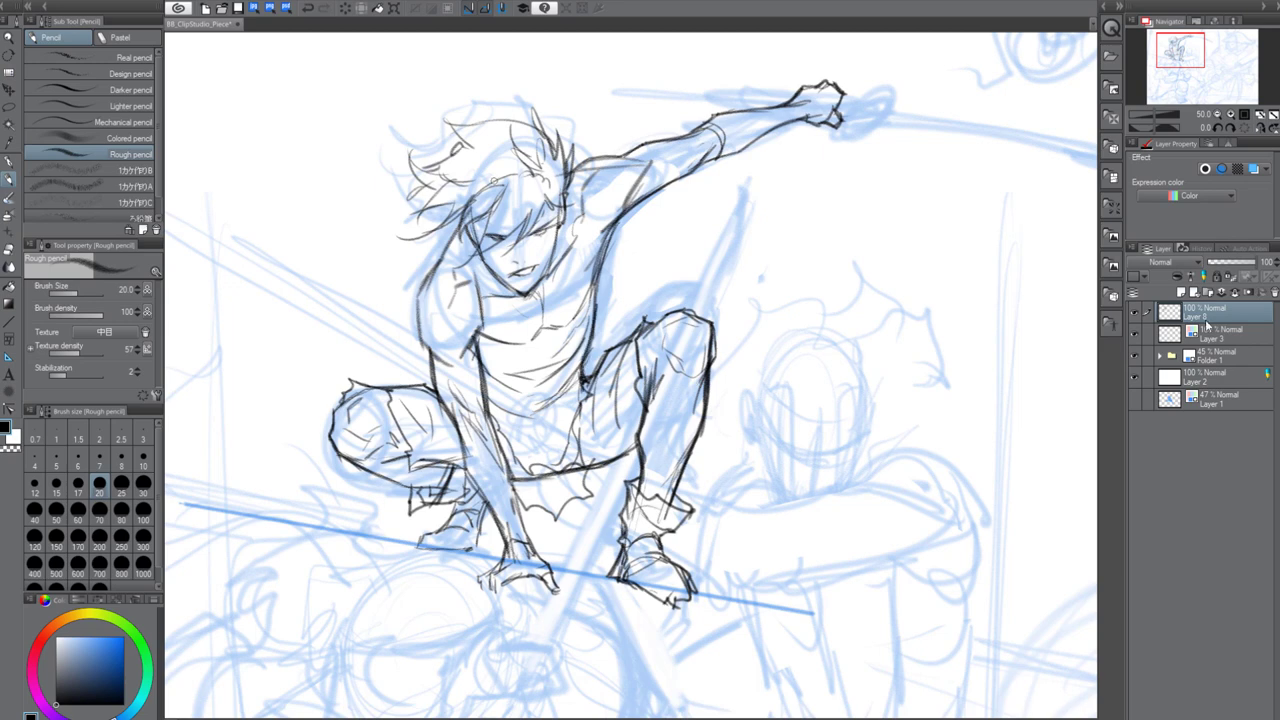
Add a new raster layer above Layer 8, set Layer 3 as a draft layer, and make the new layer active
left_click(1181, 293)
left_click(1217, 356)
left_click(1203, 277)
left_click(1210, 313)
Sketch the open vest's neckline and pointed shoulder flap over the torso on Layer 9
mouse_move(563, 207)
left_mouse_down()
mouse_move(607, 320)
mouse_move(637, 258)
mouse_move(558, 364)
left_mouse_up()
mouse_move(560, 365)
left_mouse_down()
mouse_move(513, 323)
mouse_move(467, 243)
left_mouse_up()
left_click_drag(542, 358, 567, 361)
left_click_drag(631, 266, 628, 314)
left_click_drag(628, 314, 587, 380)
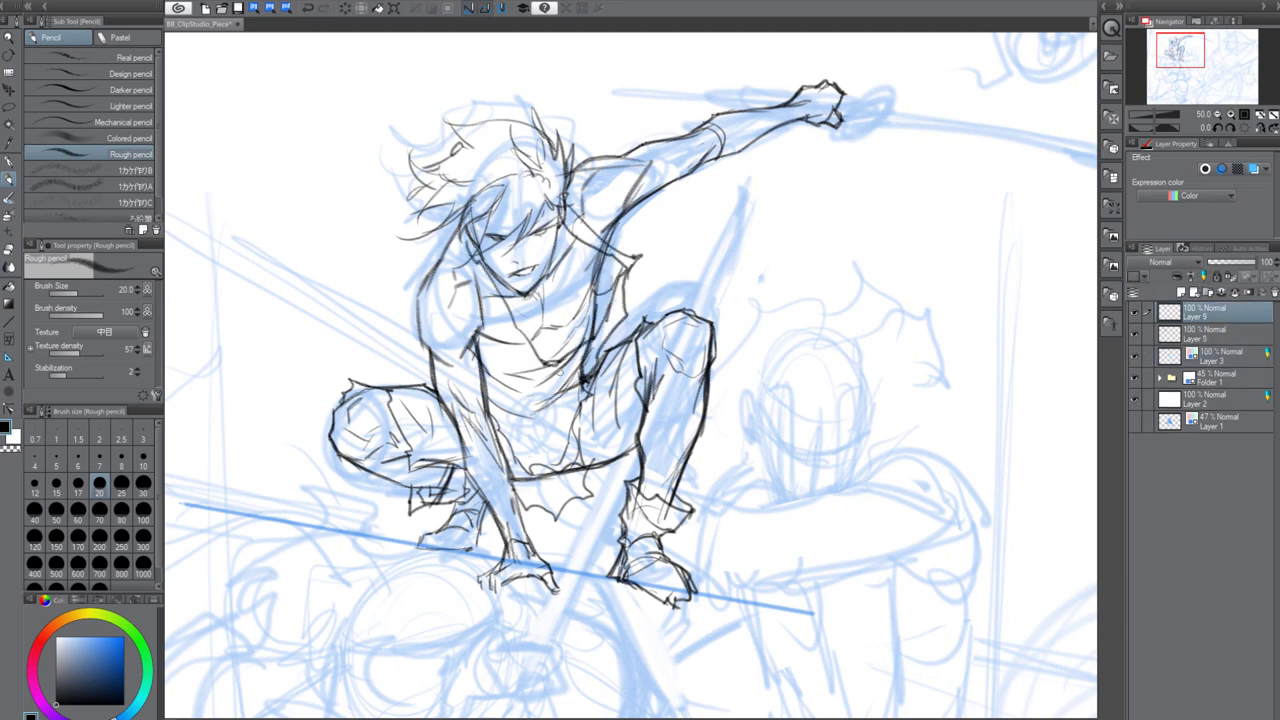
Draw the vest's lower edge, its armhole beside the supporting arm, and folds across the chest
mouse_move(606, 336)
left_mouse_down()
mouse_move(530, 386)
mouse_move(482, 382)
left_mouse_up()
left_click_drag(460, 272, 494, 362)
mouse_move(444, 234)
left_mouse_down()
mouse_move(484, 300)
mouse_move(482, 372)
left_mouse_up()
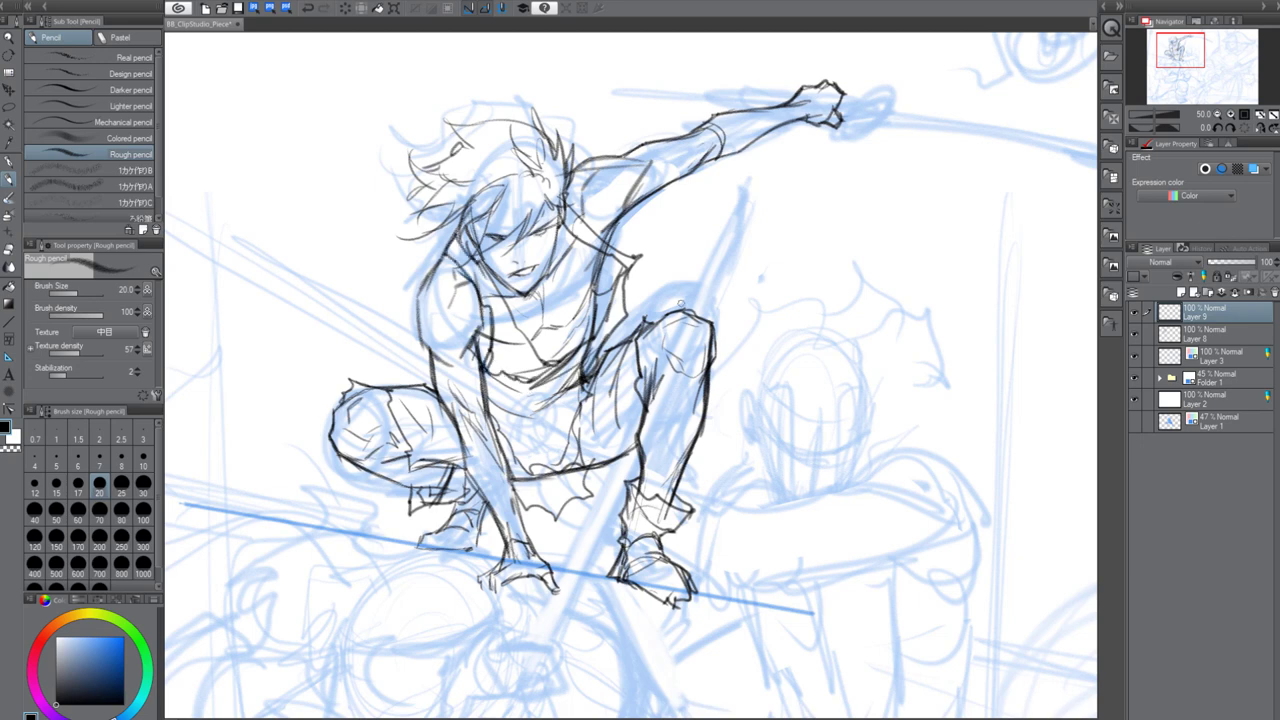
left_click_drag(612, 322, 550, 378)
mouse_move(590, 340)
left_mouse_down()
mouse_move(542, 382)
mouse_move(558, 364)
left_mouse_up()
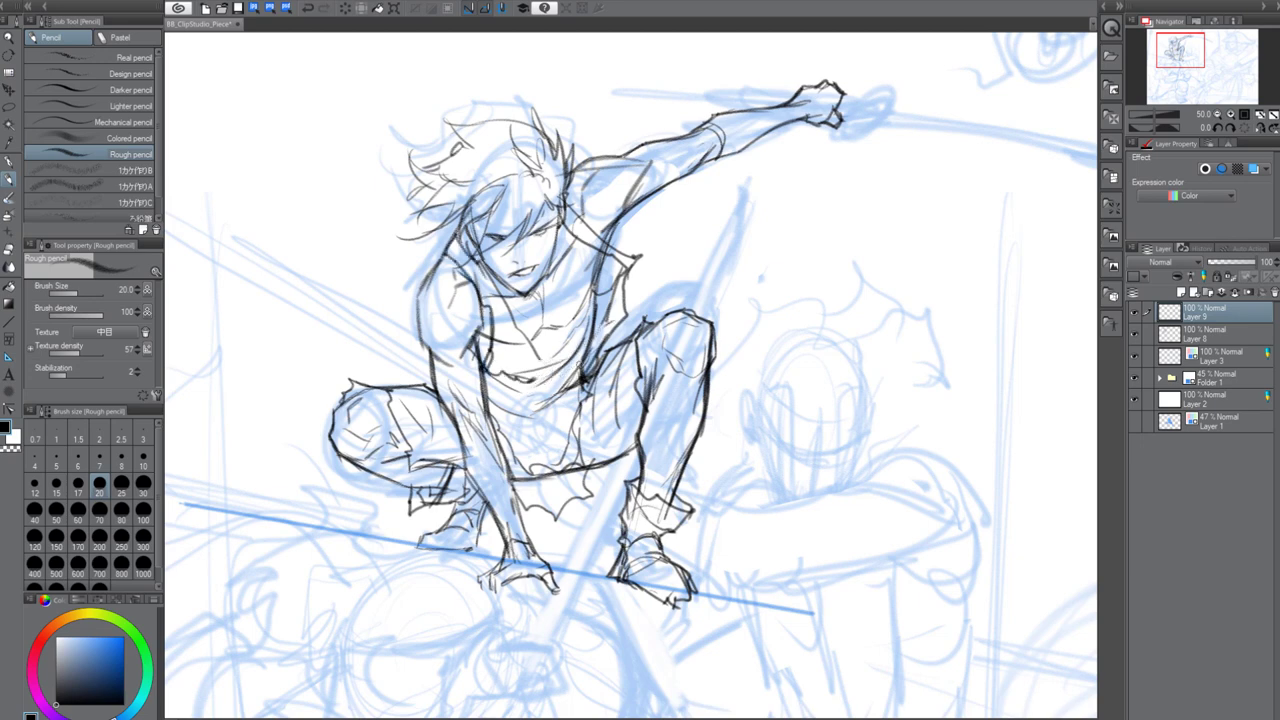
Hatch a dark shadow inside the vest along the torso's side under the outstretched arm
left_click_drag(622, 264, 594, 338)
mouse_move(600, 334)
left_mouse_down()
mouse_move(536, 376)
mouse_move(592, 338)
left_mouse_up()
mouse_move(616, 292)
left_mouse_down()
mouse_move(590, 336)
mouse_move(590, 312)
left_mouse_up()
left_click_drag(591, 298, 588, 334)
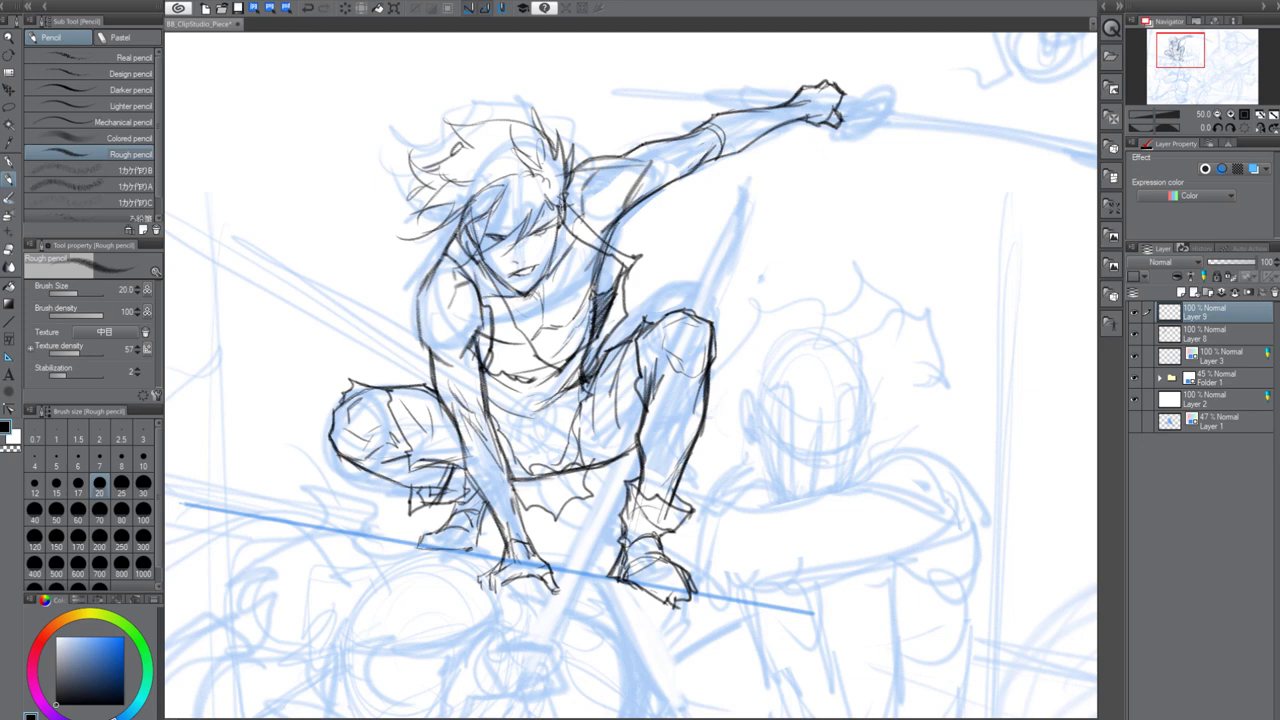
Reinforce the vest's shoulder edges, add curved waist bands below it, and darken the top of the folded knee
left_click_drag(562, 224, 611, 256)
left_click_drag(621, 265, 617, 300)
left_click_drag(453, 227, 487, 275)
mouse_move(512, 388)
left_mouse_down()
mouse_move(580, 366)
mouse_move(576, 408)
left_mouse_up()
mouse_move(596, 361)
left_mouse_down()
mouse_move(540, 411)
mouse_move(480, 420)
left_mouse_up()
left_click_drag(352, 390, 432, 380)
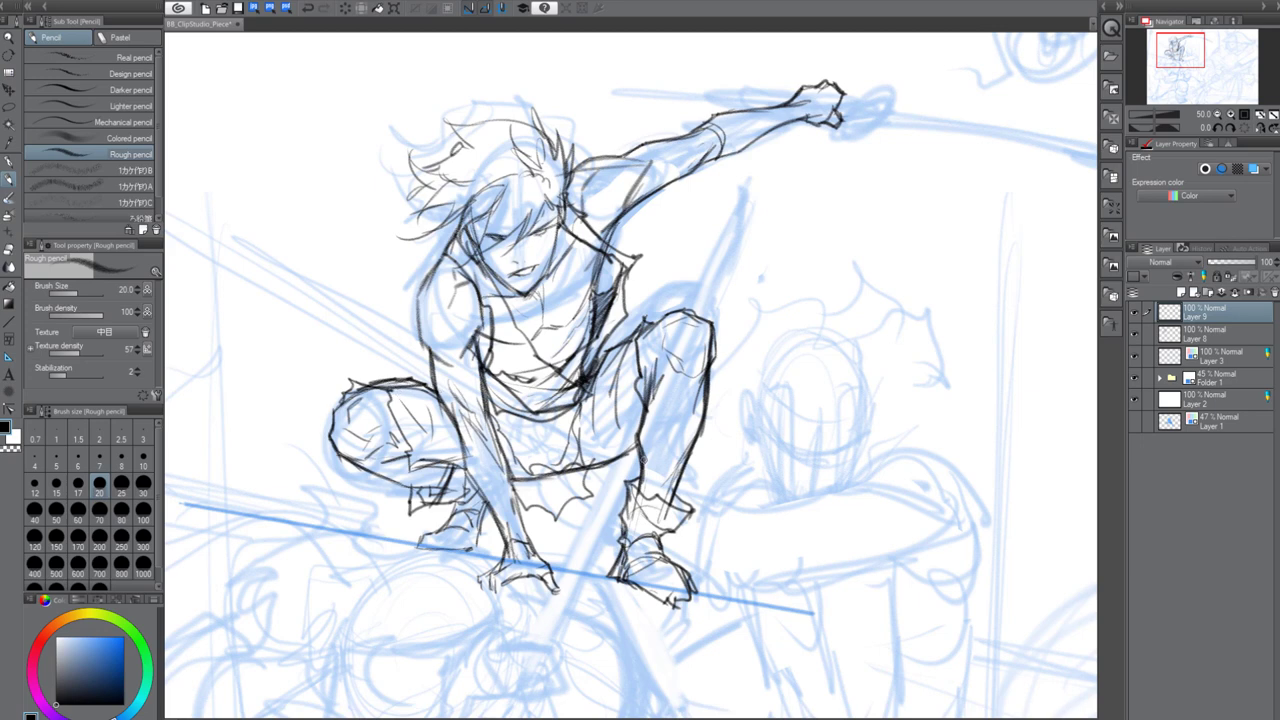
Refine the folded knee's outline, strengthening its outer and lower contours on Layer 9 and reworking its top edge on Layer 8
mouse_move(450, 468)
left_mouse_down()
mouse_move(392, 488)
mouse_move(332, 458)
mouse_move(398, 486)
left_mouse_up()
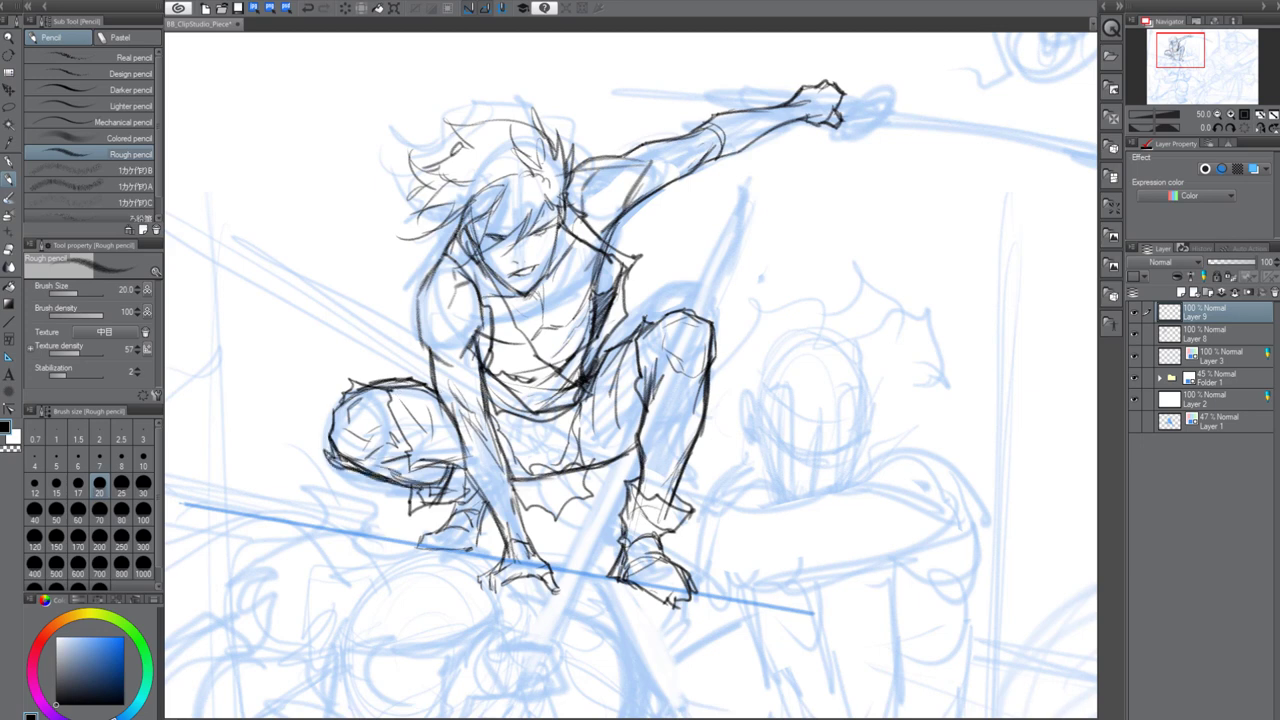
left_click_drag(326, 460, 336, 408)
left_click(1208, 336)
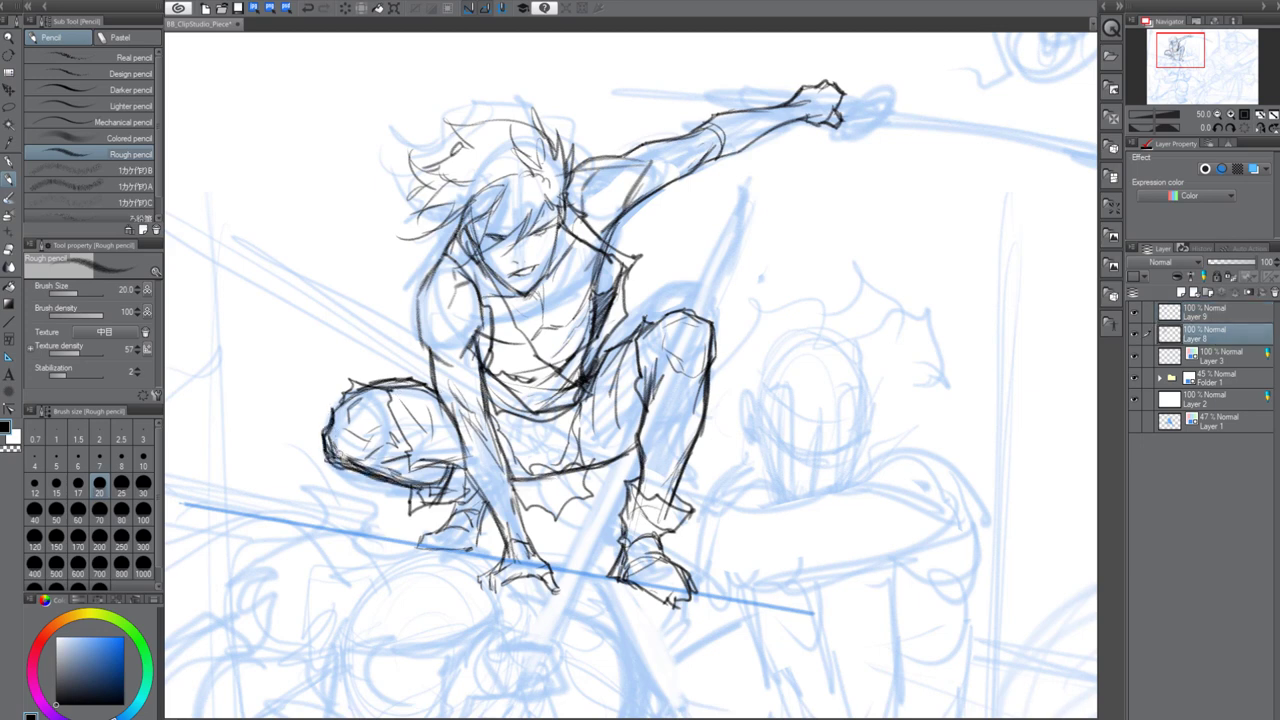
left_click(1205, 312)
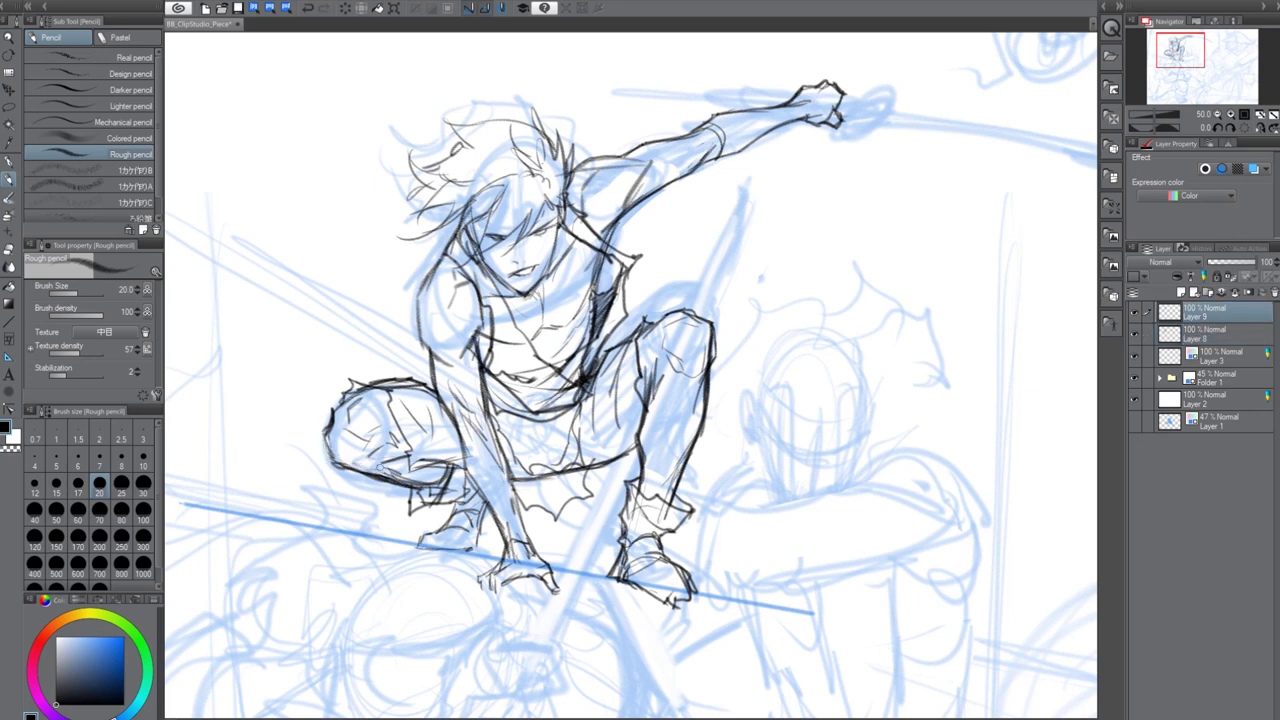
left_click_drag(326, 418, 360, 459)
left_click(1222, 336)
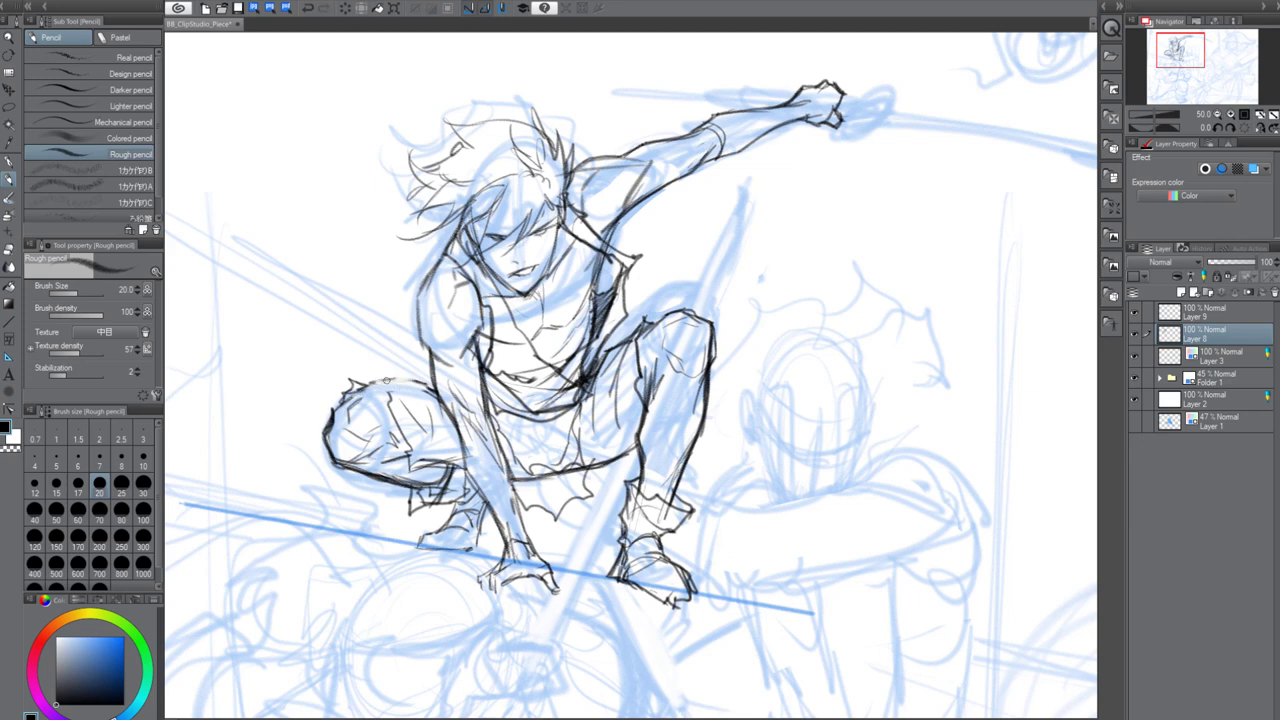
left_click_drag(356, 385, 442, 385)
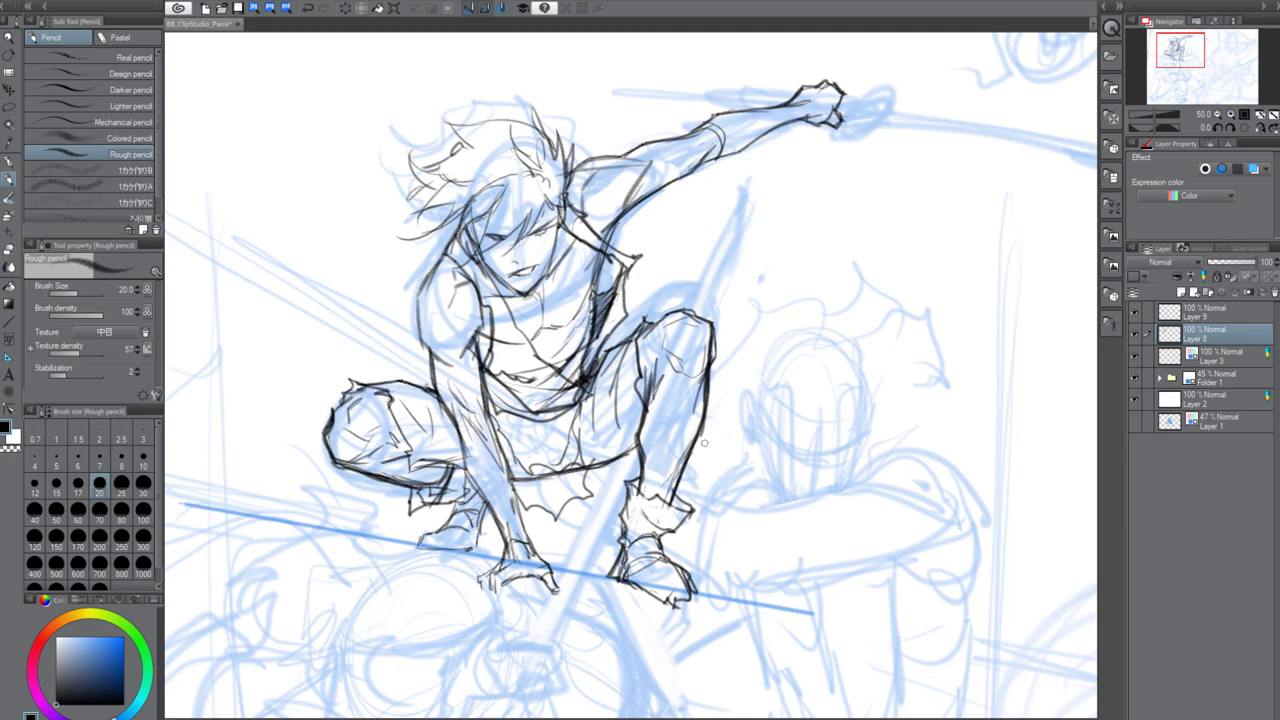
Undo the first arm strokes and darken the supporting arm's contours from shoulder to wrist on Layer 8
scroll(700, 415, "down", 2)
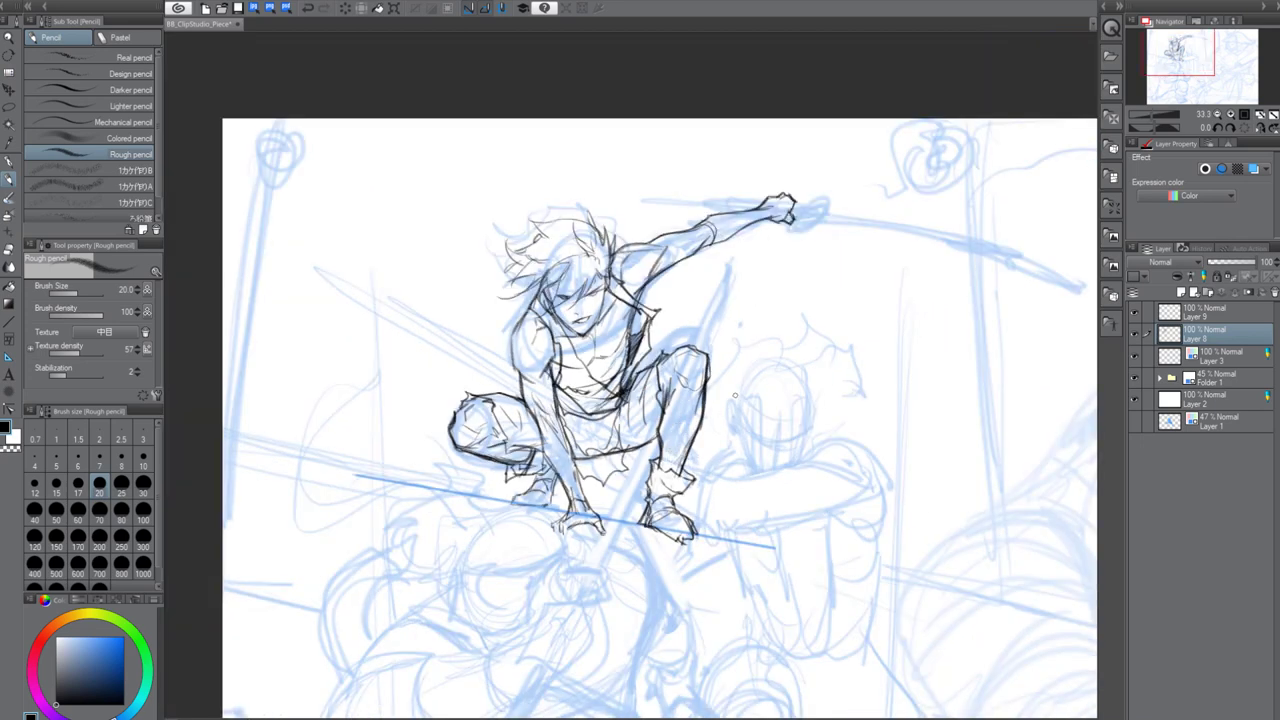
left_click_drag(518, 365, 534, 417)
key("ctrl+z")
key("ctrl+z")
left_click_drag(520, 362, 560, 488)
mouse_move(512, 342)
left_mouse_down()
mouse_move(524, 391)
mouse_move(563, 438)
left_mouse_up()
left_click_drag(552, 354, 590, 510)
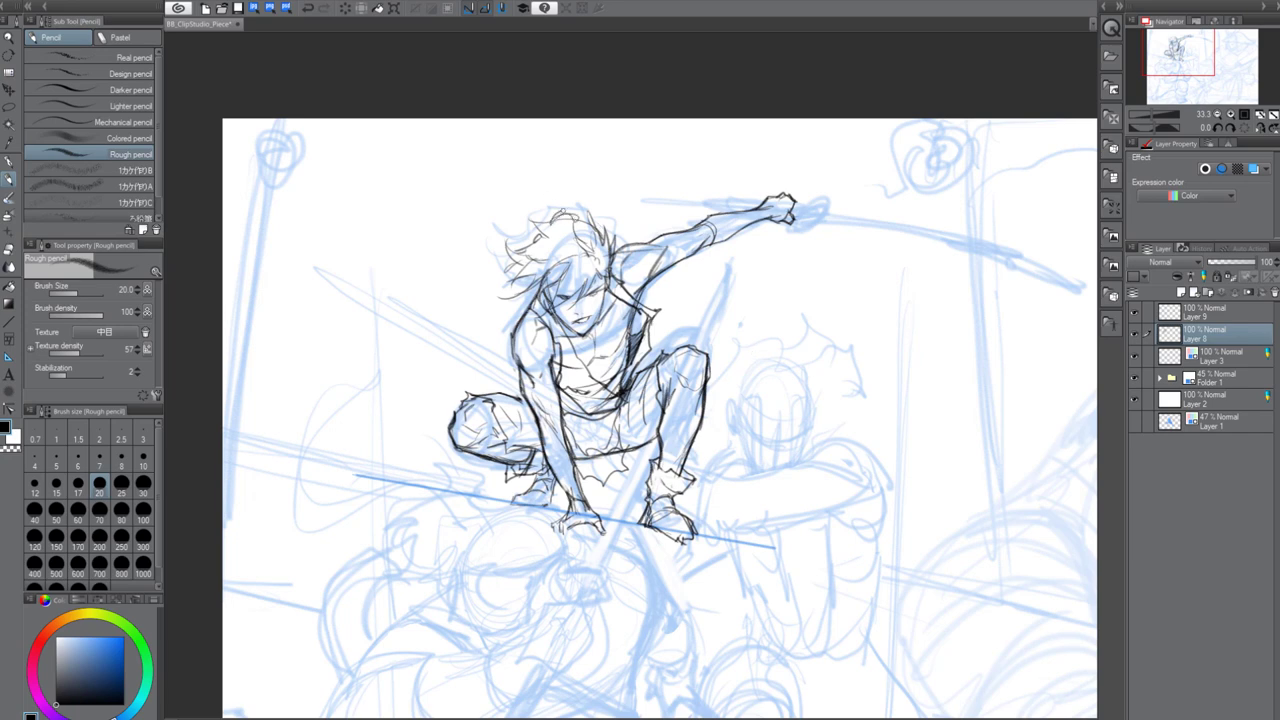
Add tall spiky hair above the head on Layer 8, and a neck scarf with a long trailing end on Layer 9
mouse_move(574, 190)
left_mouse_down()
mouse_move(498, 196)
mouse_move(530, 234)
left_mouse_up()
left_click_drag(540, 160, 586, 212)
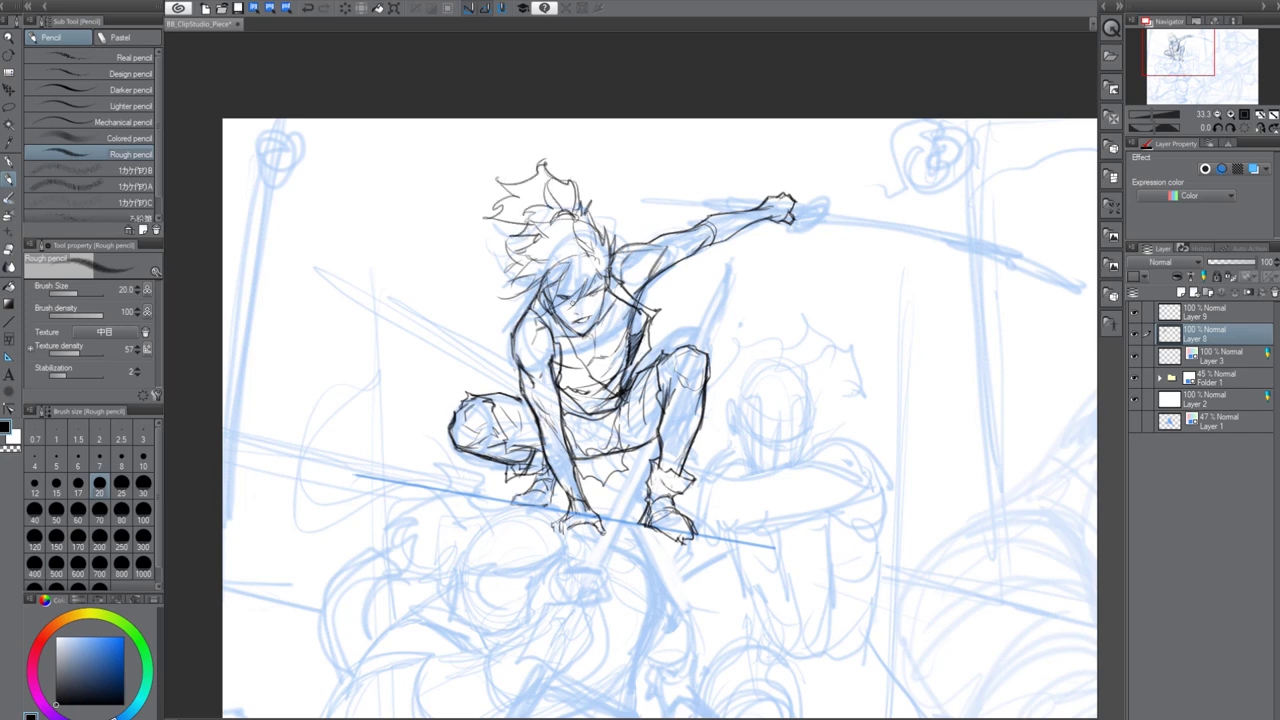
left_click(1205, 313)
mouse_move(576, 324)
left_mouse_down()
mouse_move(484, 288)
mouse_move(344, 305)
mouse_move(510, 300)
mouse_move(578, 324)
left_mouse_up()
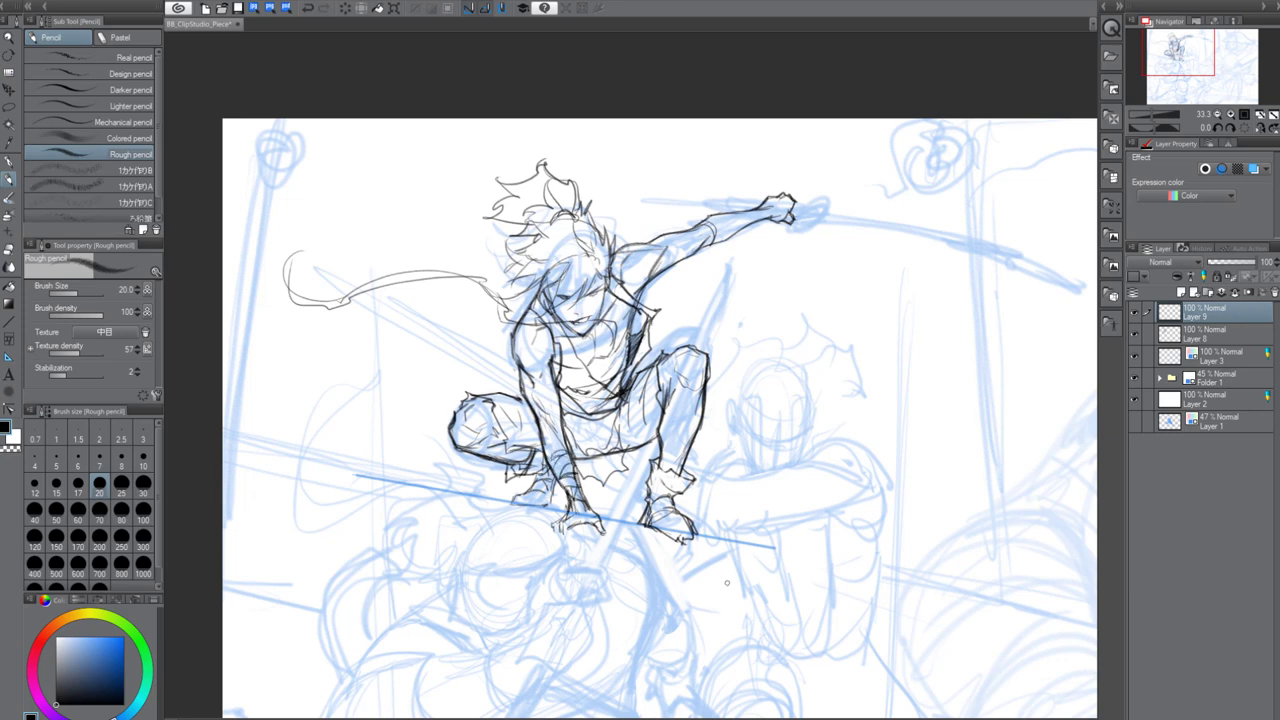
Apply the blue layer colour to Layer 8 and make Layer 9 active
left_click(1238, 331)
key("ctrl+b")
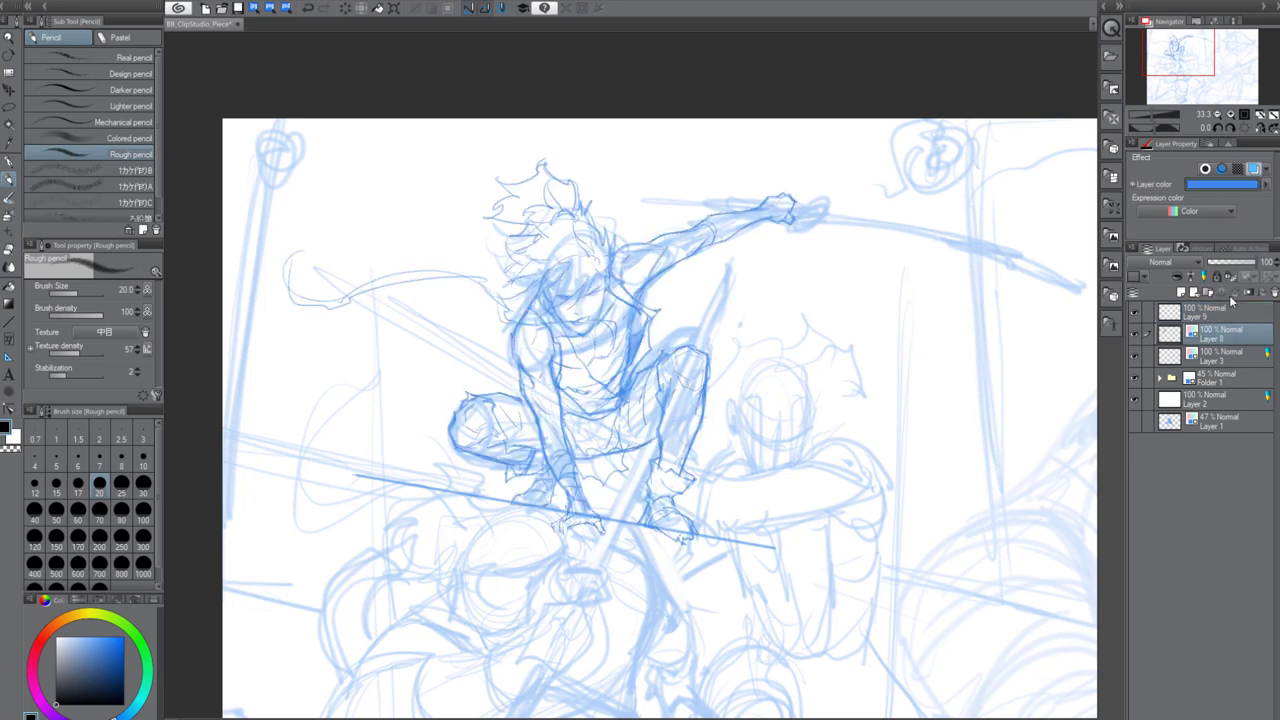
left_click(1233, 312)
Redraw the supporting forearm and hand on Layer 9, angled toward the front foot with fingers over the ground line
left_click_drag(526, 394, 537, 442)
left_click_drag(556, 402, 602, 516)
left_click_drag(572, 446, 619, 515)
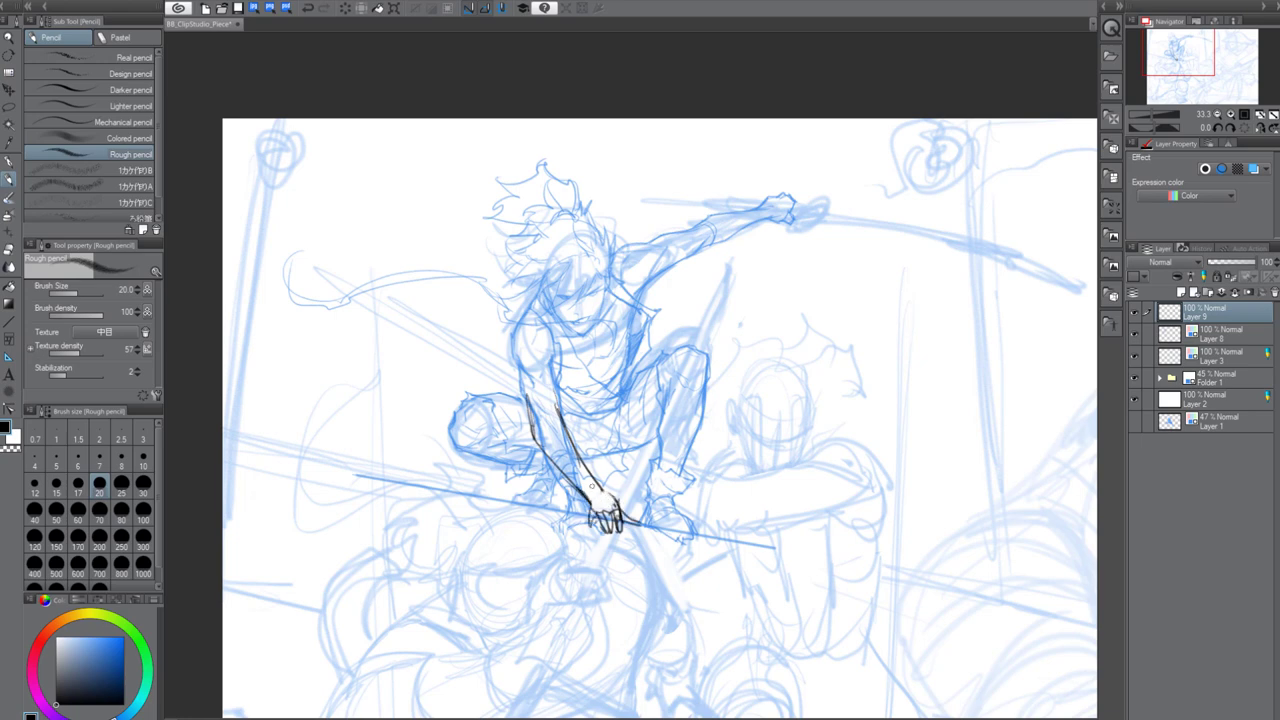
key("ctrl+z")
key("ctrl+z")
left_click_drag(532, 436, 518, 362)
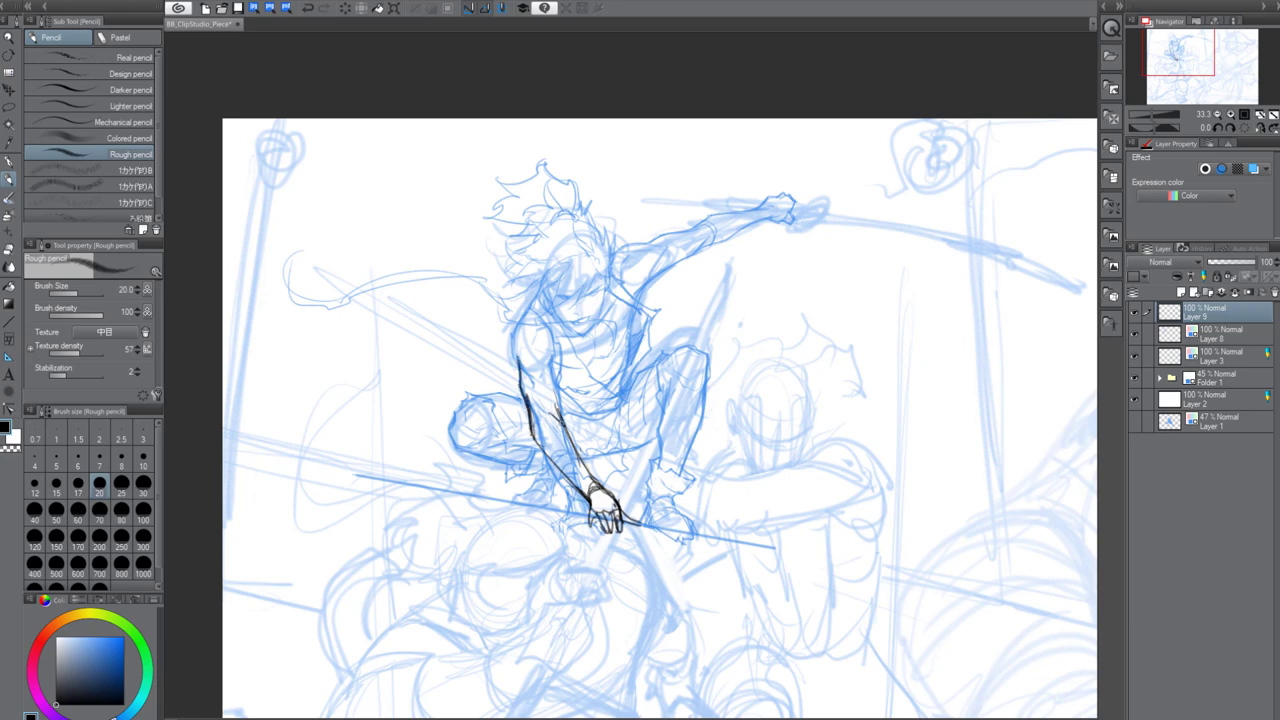
left_click_drag(562, 432, 554, 372)
mouse_move(562, 474)
left_mouse_down()
mouse_move(540, 424)
mouse_move(586, 496)
left_mouse_up()
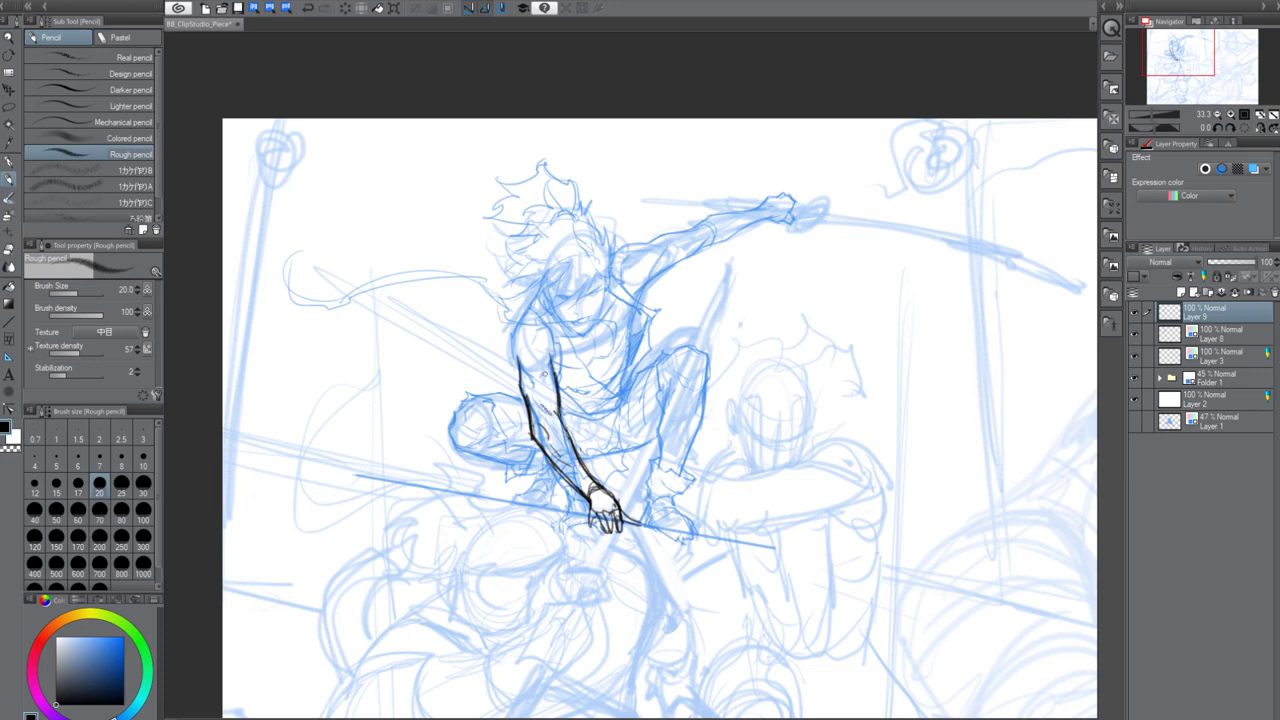
Erase the old supporting arm and hand lines on Layer 8 at brush size 30
left_click(1228, 343)
key("bracketright")
key("bracketright")
left_click_drag(534, 402, 591, 531)
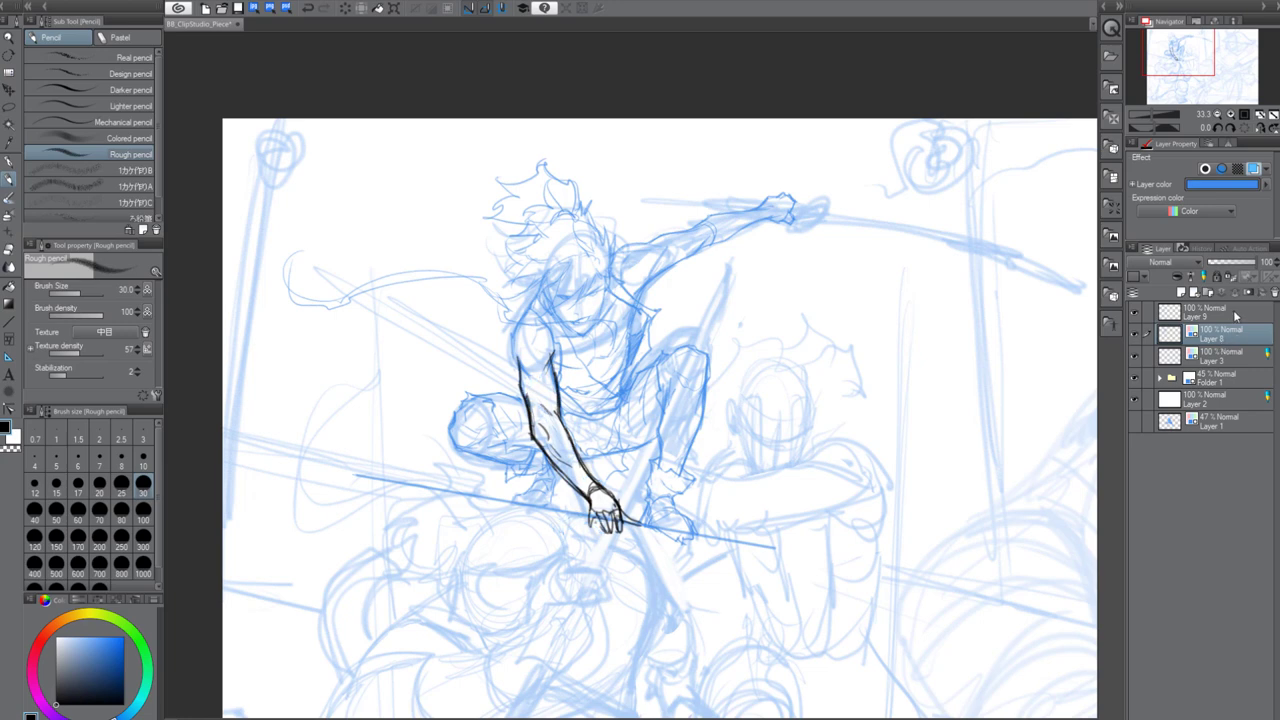
Transfer Layer 9's arm drawing to the layer below and turn off Layer 8's blue layer colour
left_click(1235, 314)
left_click(1222, 293)
left_click(1253, 168)
left_click(1226, 316)
left_click(1169, 330)
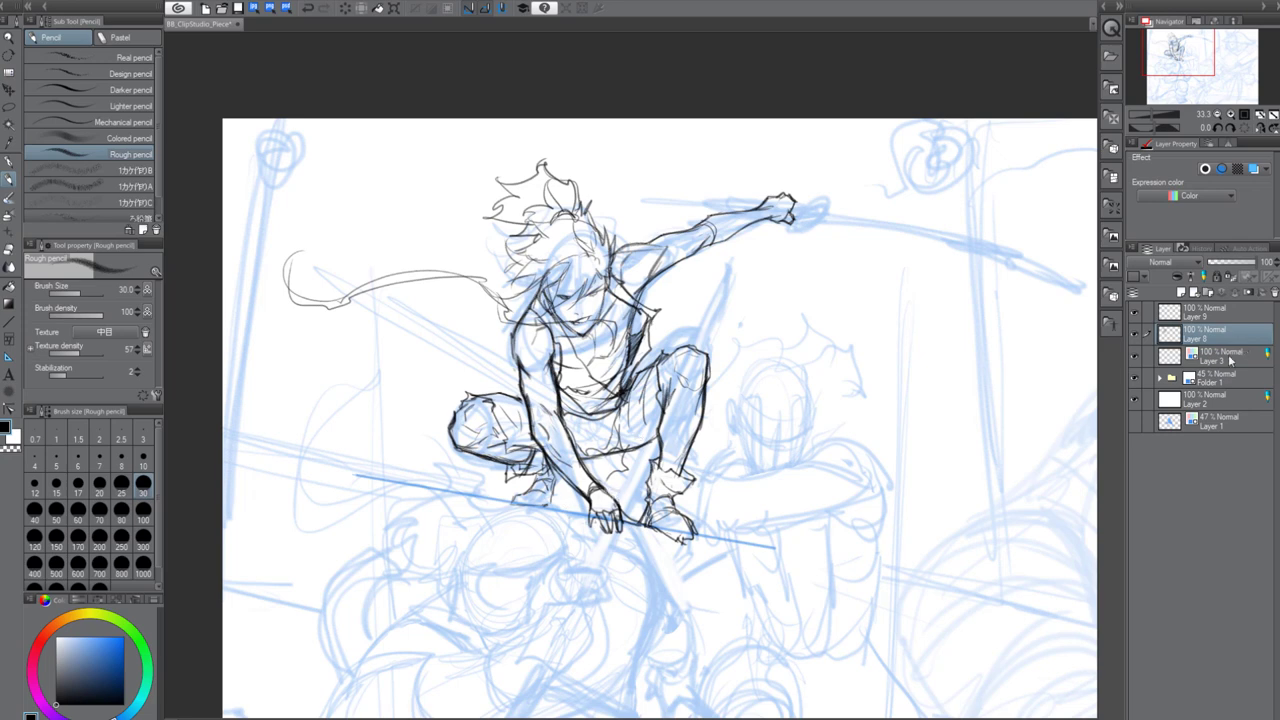
Draw a wrist wrap with a long loose end trailing from the outstretched arm on Layer 9
left_click(1212, 312)
mouse_move(745, 220)
left_mouse_down()
mouse_move(796, 204)
mouse_move(618, 158)
mouse_move(722, 205)
left_mouse_up()
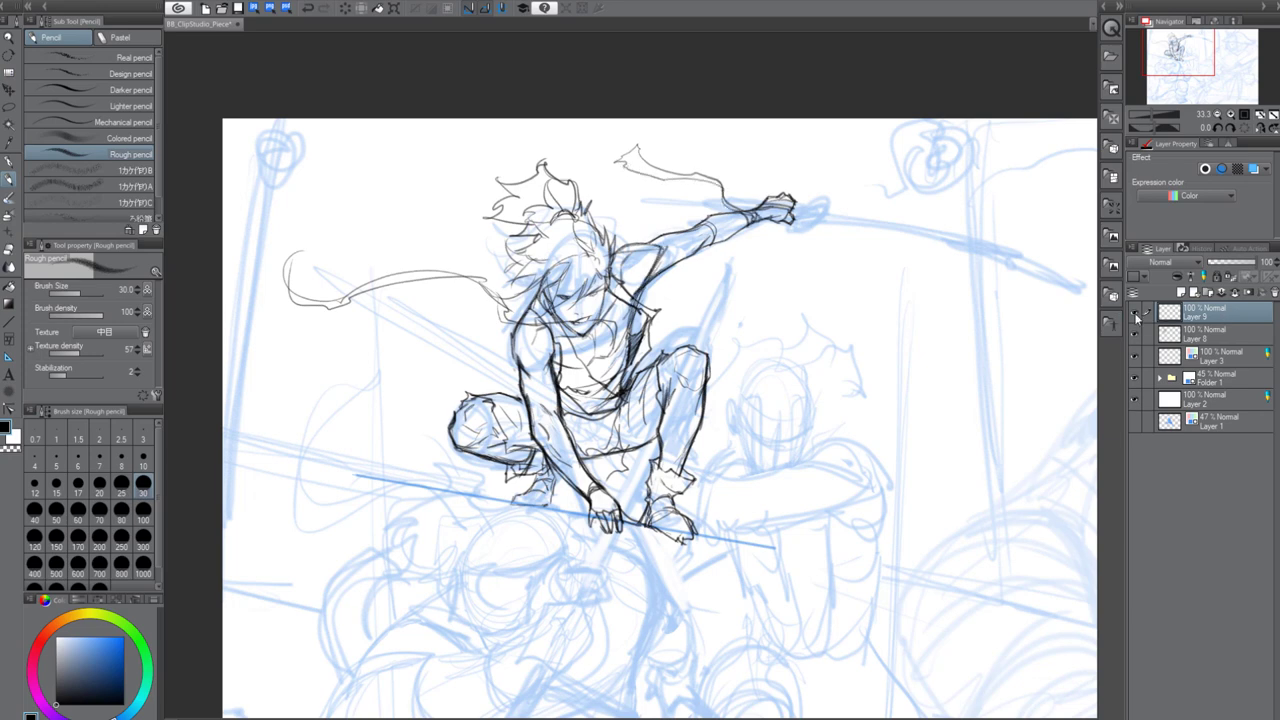
Draw a long, slightly curved katana with handle, guard and blade in the fighter's outstretched hand on Layer 9, and save the file
left_click(1135, 314)
left_click(1135, 314)
mouse_move(808, 191)
left_mouse_down()
mouse_move(700, 250)
mouse_move(604, 254)
mouse_move(714, 270)
left_mouse_up()
mouse_move(600, 252)
left_mouse_down()
mouse_move(716, 272)
mouse_move(628, 262)
left_mouse_up()
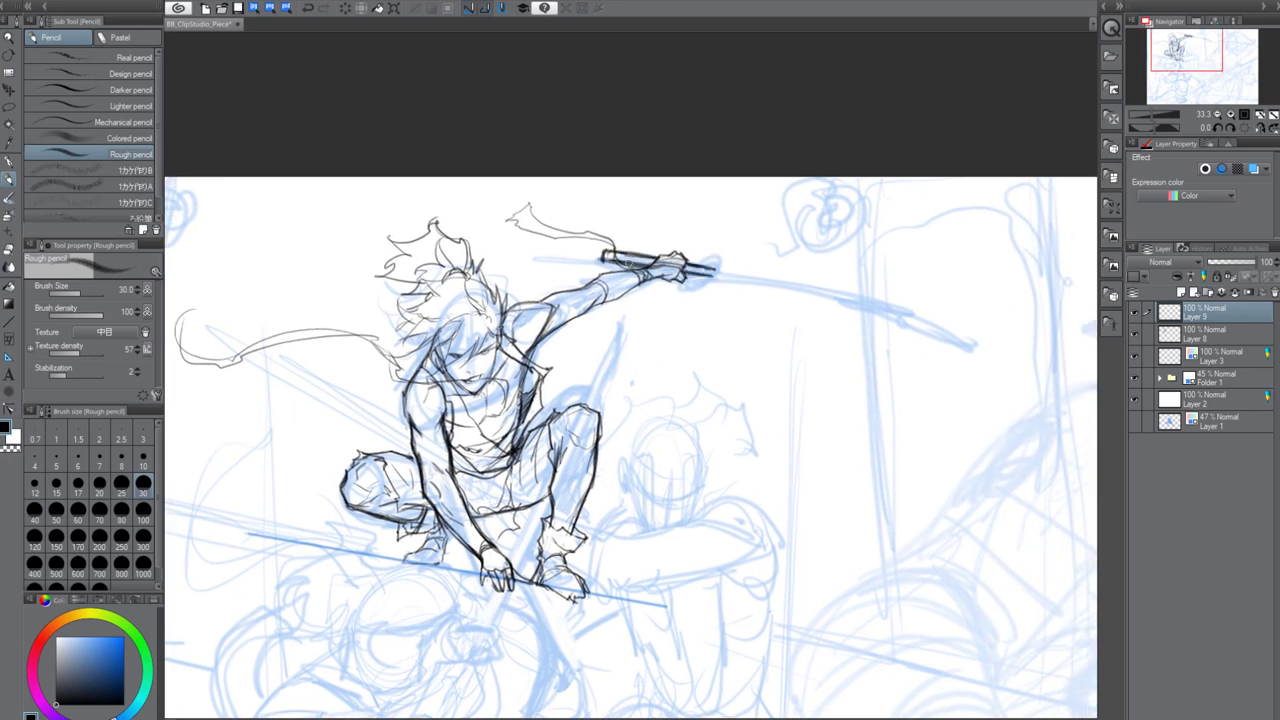
mouse_move(712, 258)
left_mouse_down()
mouse_move(714, 286)
mouse_move(990, 358)
left_mouse_up()
left_click_drag(678, 450, 620, 406)
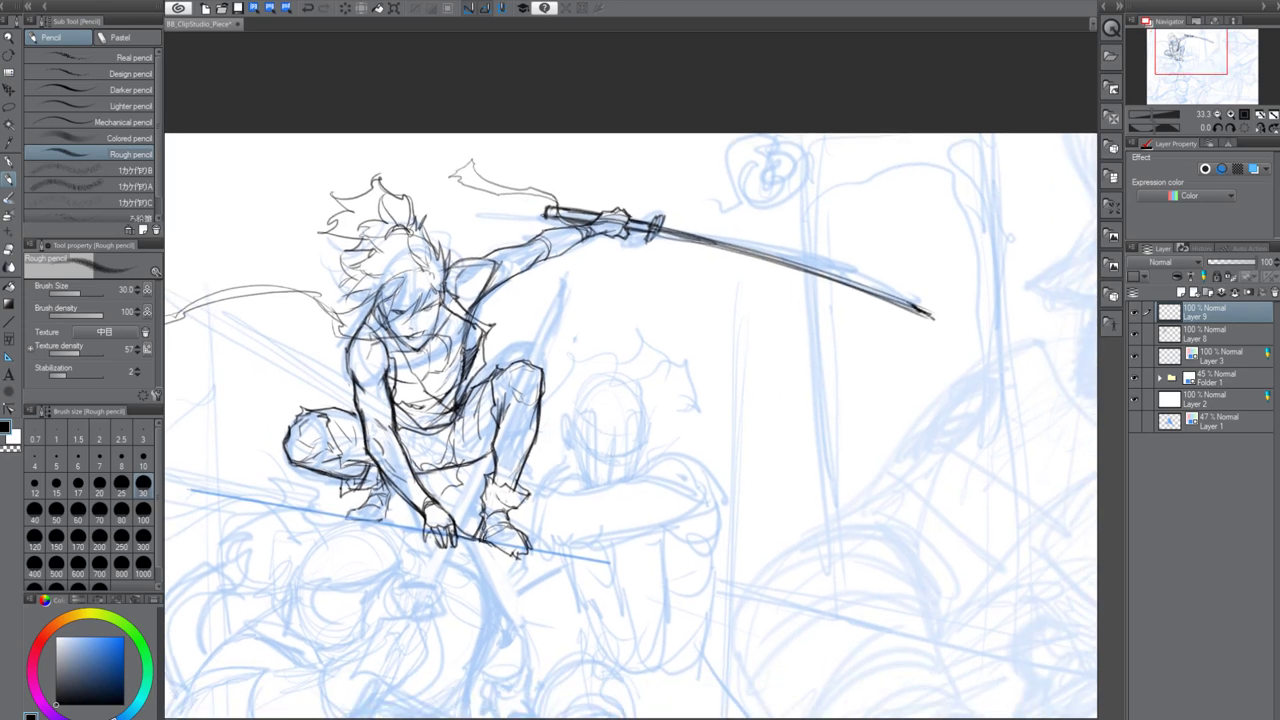
key("ctrl+s")
Draw the second figure's face sides, brow line, nose and jaw over the blue rough beside the crouching fighter
left_click_drag(698, 482, 792, 466)
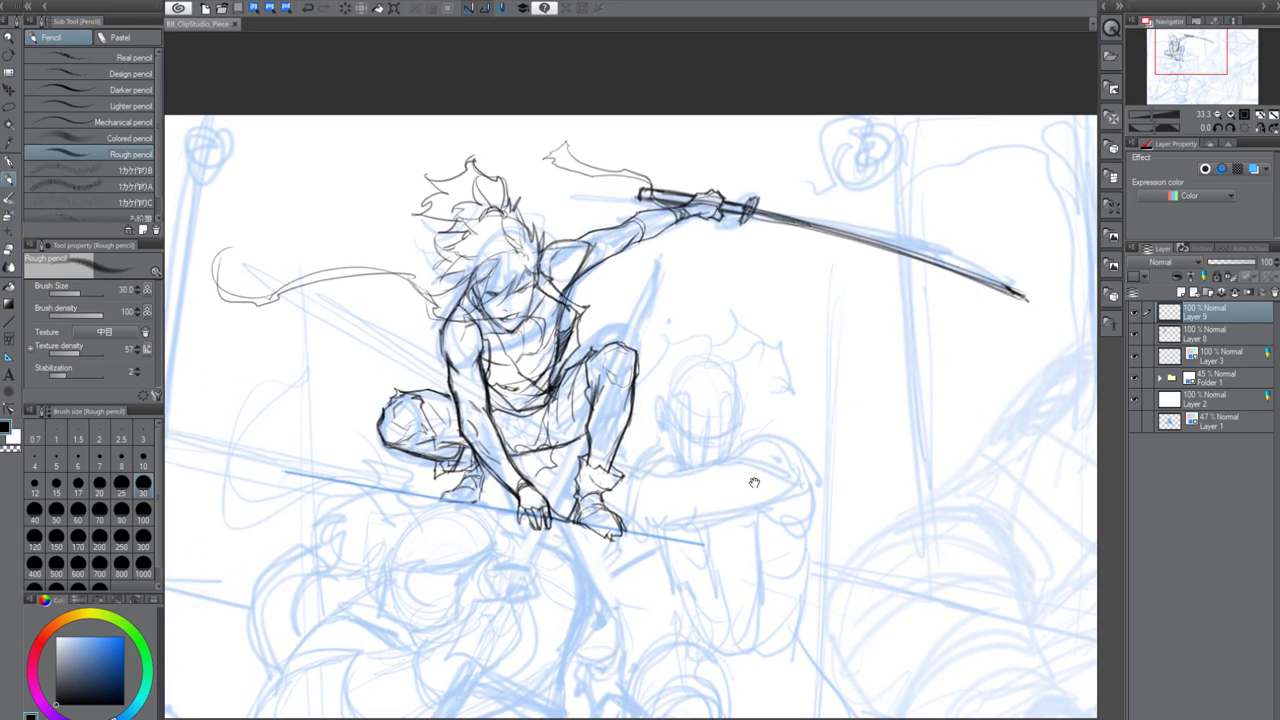
left_click(1135, 333)
left_click(1135, 333)
left_click_drag(668, 396, 675, 458)
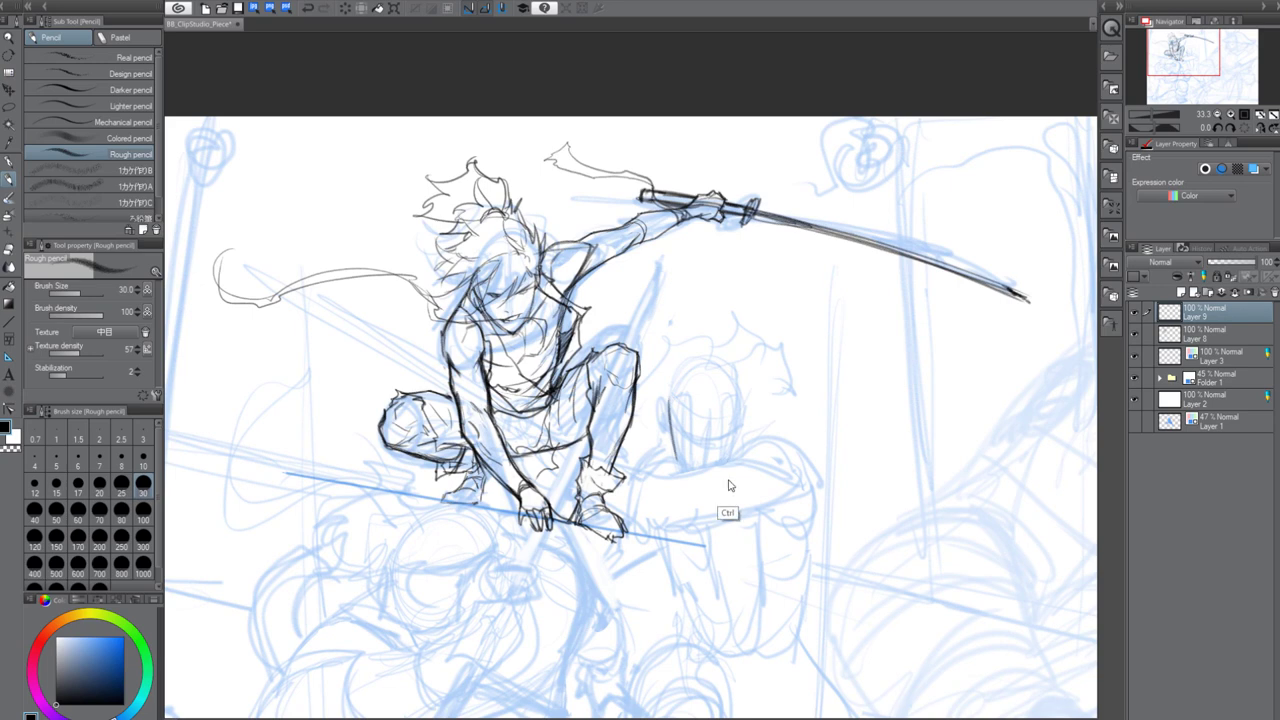
scroll(729, 491, "up", 2)
left_click_drag(748, 366, 733, 448)
mouse_move(625, 400)
left_mouse_down()
mouse_move(687, 425)
mouse_move(674, 424)
mouse_move(742, 410)
mouse_move(690, 418)
mouse_move(684, 467)
left_mouse_up()
left_click_drag(696, 450, 687, 467)
left_click_drag(615, 430, 635, 481)
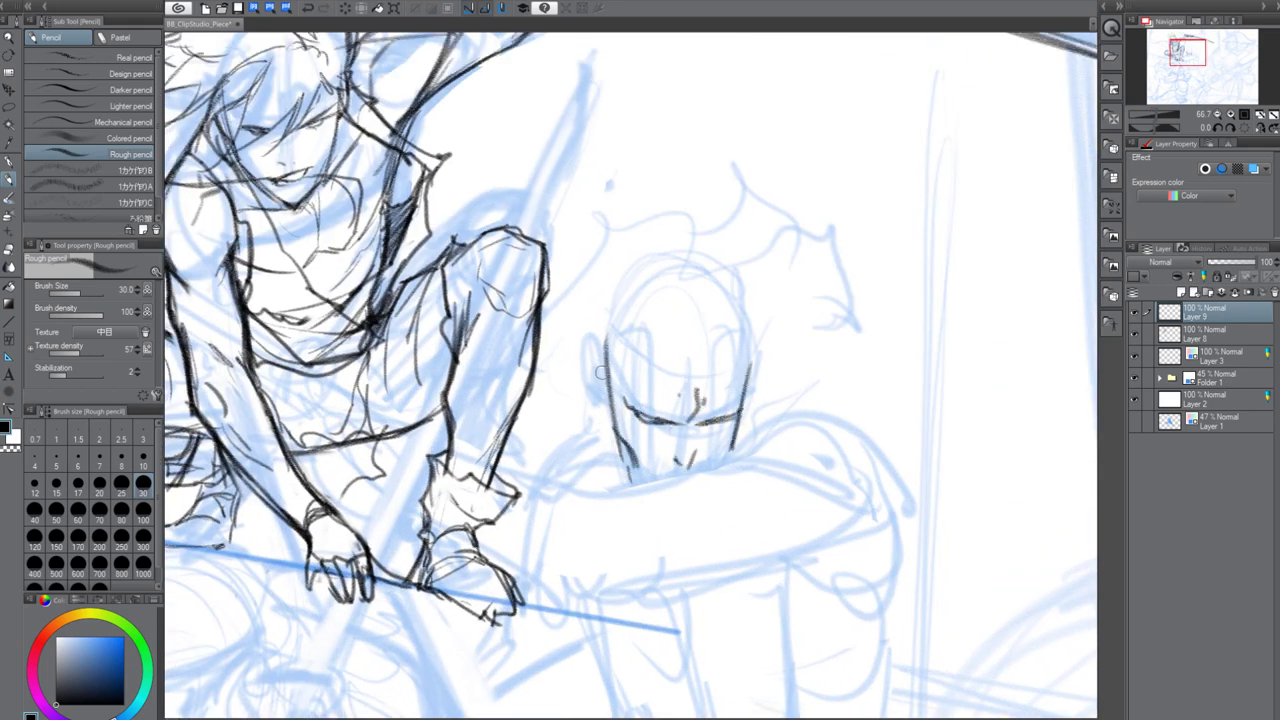
Add the second figure's ears and outline the rounded top of the skull at brush size 17
mouse_move(605, 373)
left_mouse_down()
mouse_move(590, 352)
mouse_move(603, 411)
left_mouse_up()
left_click_drag(592, 366, 603, 402)
mouse_move(746, 368)
left_mouse_down()
mouse_move(744, 411)
mouse_move(746, 386)
left_mouse_up()
key("[")
key("[")
key("[")
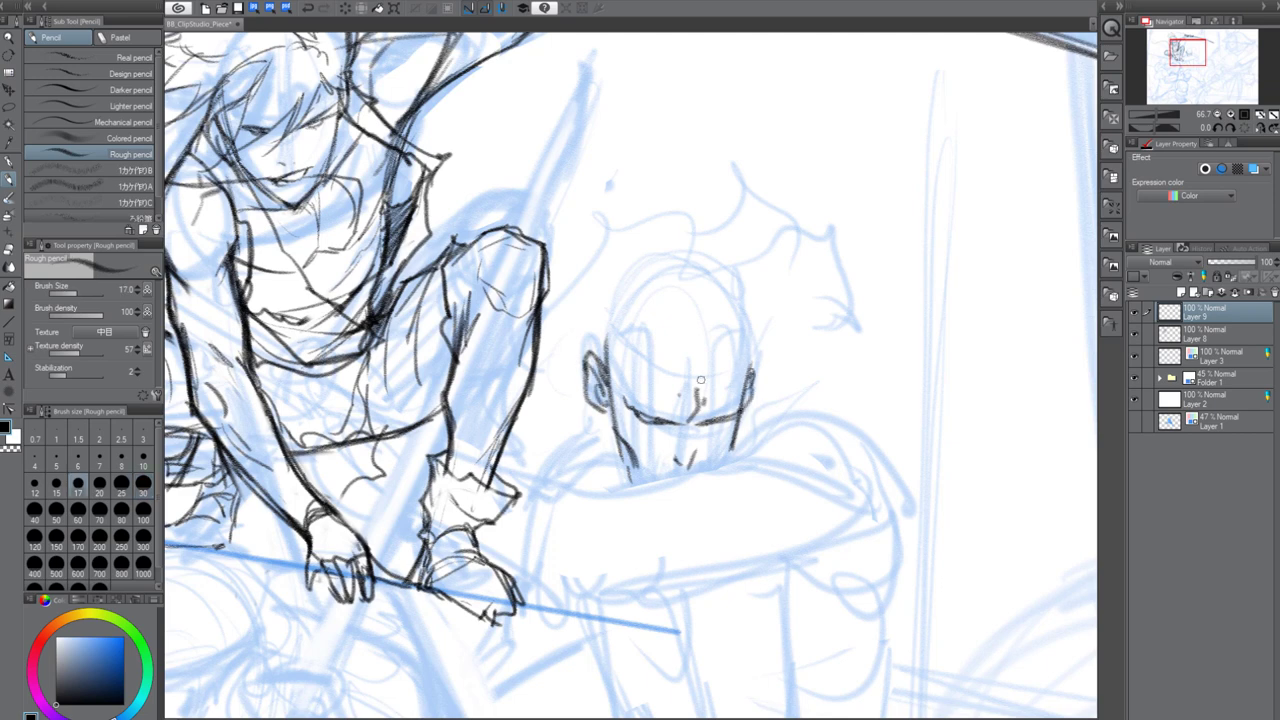
left_click_drag(607, 360, 628, 280)
mouse_move(604, 324)
left_mouse_down()
mouse_move(665, 263)
mouse_move(747, 335)
left_mouse_up()
left_click_drag(718, 273, 751, 374)
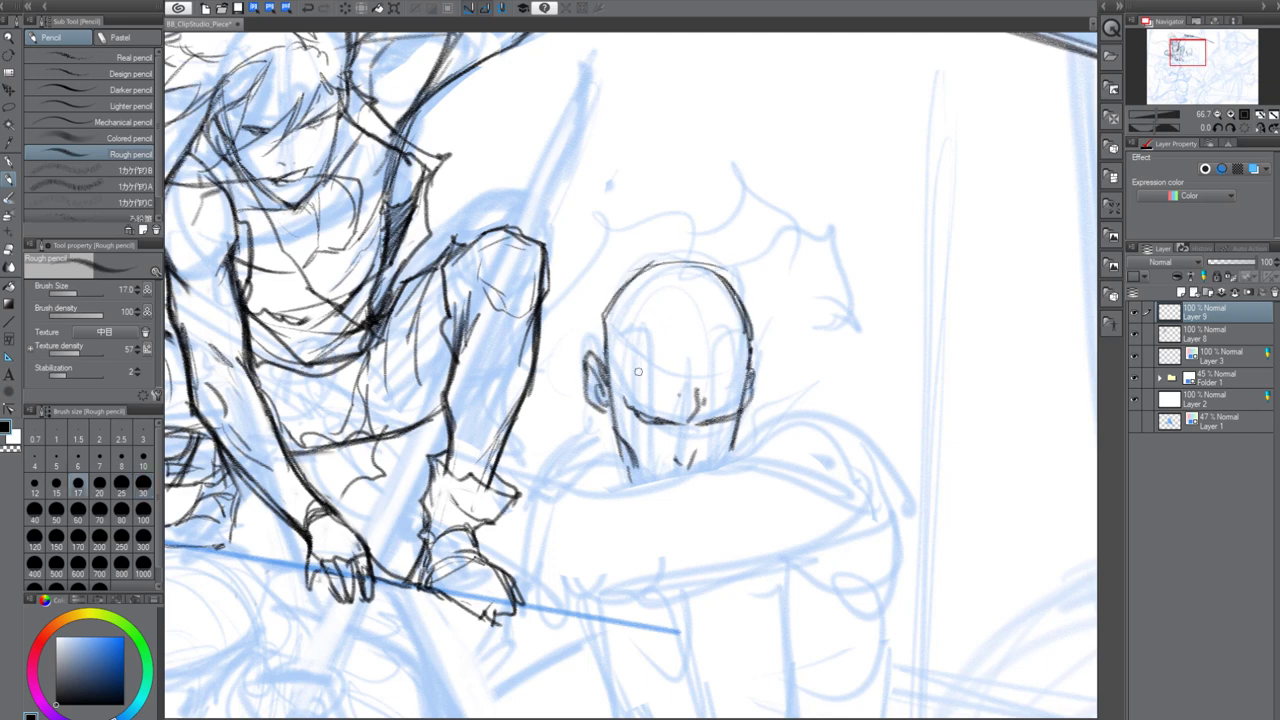
Draw a band across the second figure's forehead with light crease lines above it
key("]")
left_click_drag(609, 368, 660, 388)
mouse_move(611, 361)
left_mouse_down()
mouse_move(747, 373)
mouse_move(686, 358)
left_mouse_up()
mouse_move(608, 341)
left_mouse_down()
mouse_move(674, 340)
mouse_move(682, 318)
left_mouse_up()
mouse_move(604, 338)
left_mouse_down()
mouse_move(603, 368)
mouse_move(585, 385)
left_mouse_up()
key("bracketleft")
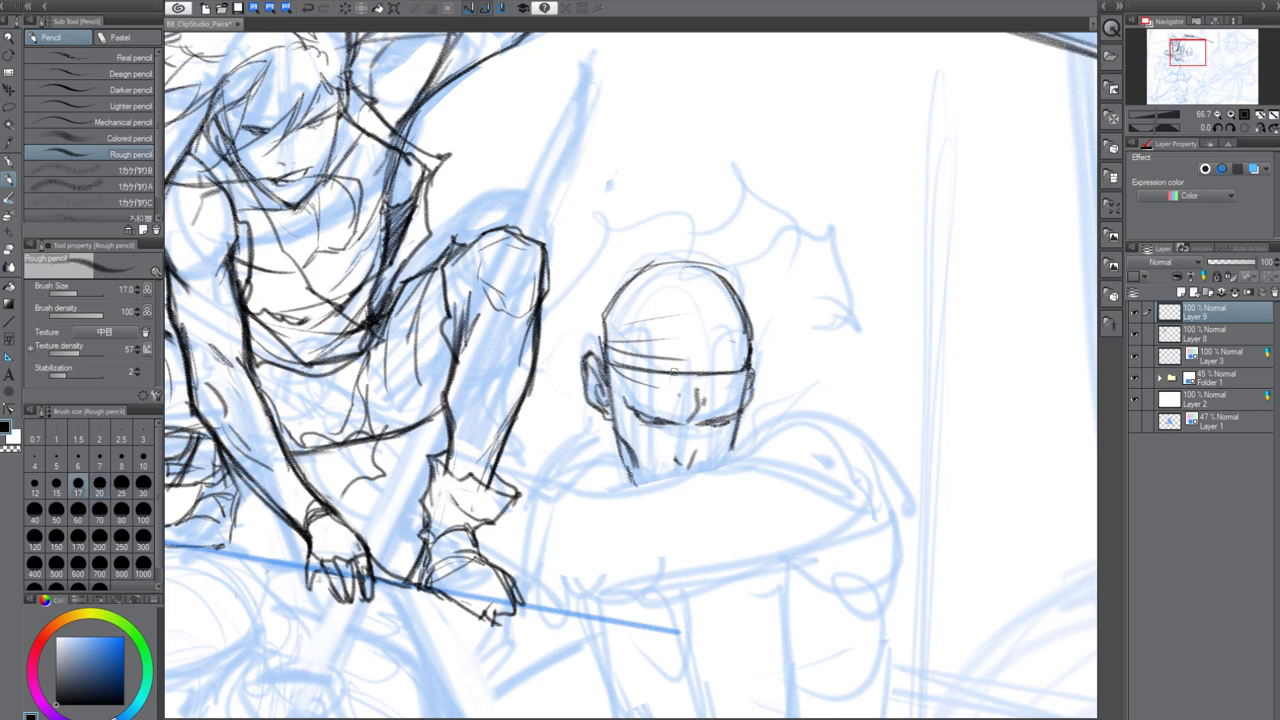
Draw vertical strips running down the face from the forehead band to the chin, with ragged ends at the neck
left_click_drag(674, 372, 668, 445)
mouse_move(634, 371)
left_mouse_down()
mouse_move(630, 484)
mouse_move(668, 436)
left_mouse_up()
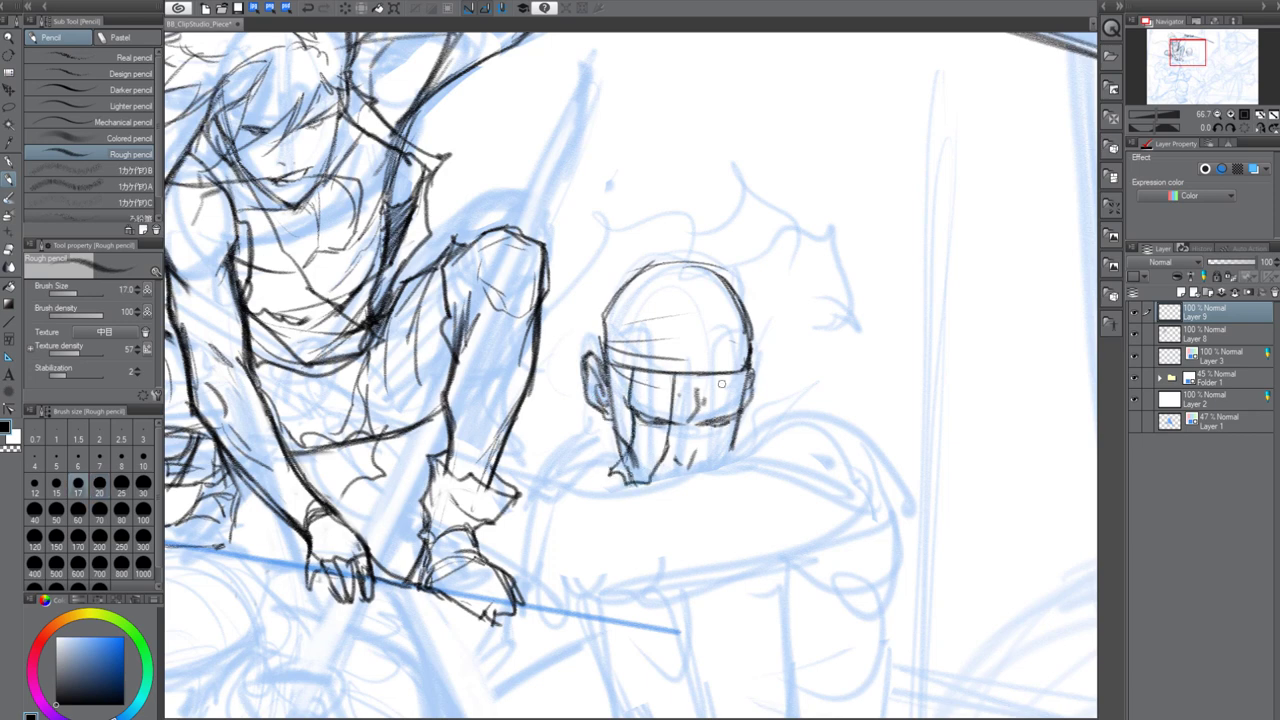
left_click_drag(712, 374, 708, 430)
mouse_move(742, 364)
left_mouse_down()
mouse_move(738, 404)
mouse_move(710, 424)
left_mouse_up()
mouse_move(706, 366)
left_mouse_down()
mouse_move(744, 366)
mouse_move(632, 366)
mouse_move(668, 424)
mouse_move(735, 410)
mouse_move(710, 462)
left_mouse_up()
key("]")
left_click_drag(738, 398, 728, 452)
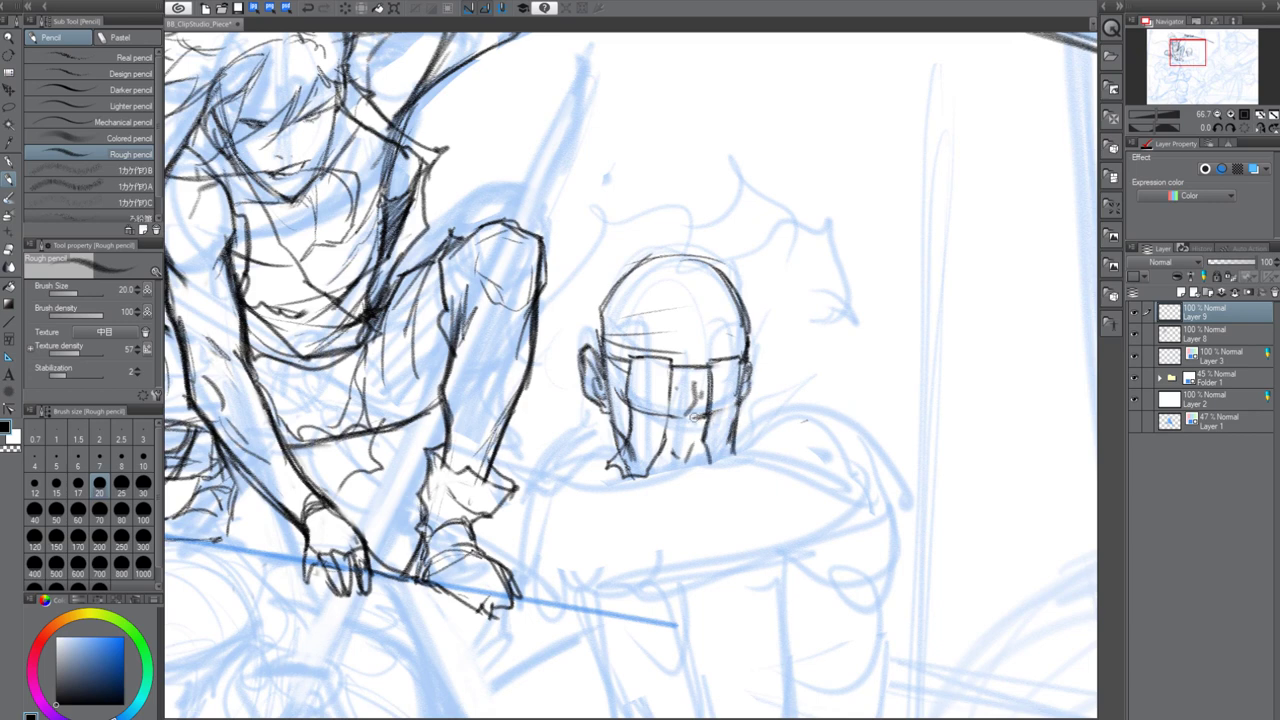
Add a curved lower edge across the face mask and darken details inside its panels and beneath it
left_click_drag(694, 408, 692, 456)
mouse_move(604, 360)
left_mouse_down()
mouse_move(624, 418)
mouse_move(736, 410)
mouse_move(744, 390)
left_mouse_up()
left_click_drag(694, 417, 674, 418)
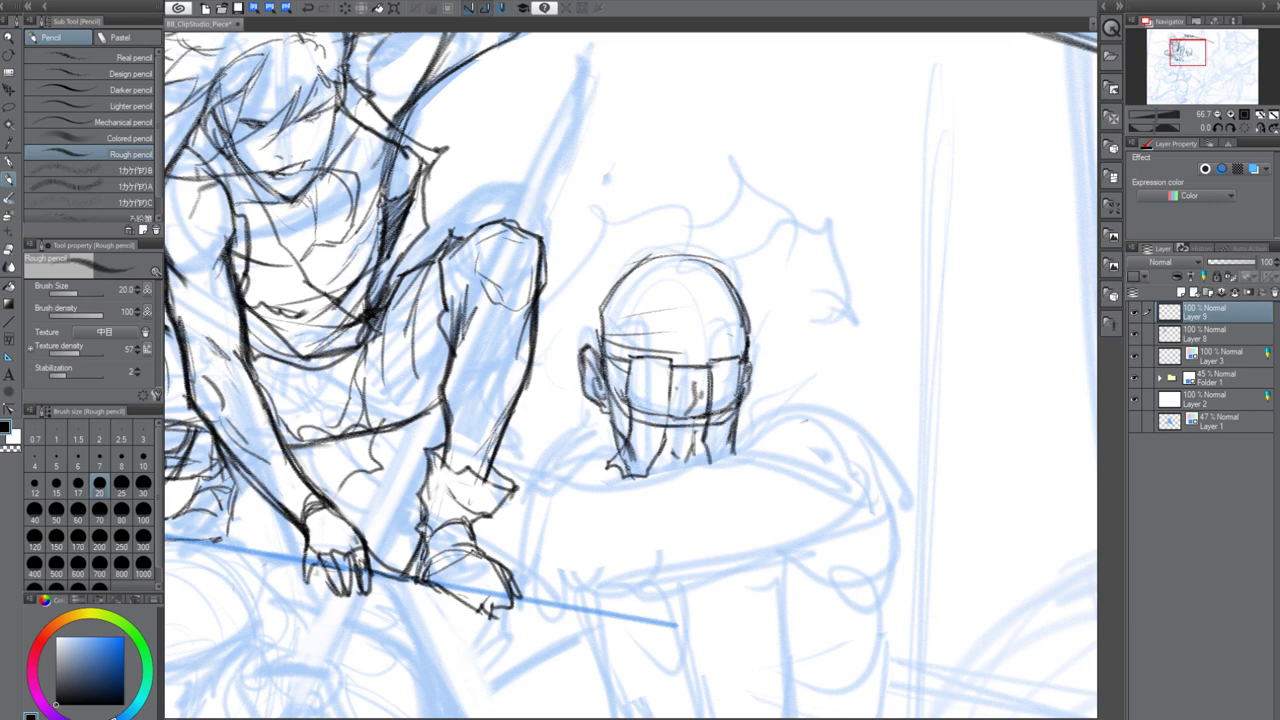
mouse_move(603, 354)
left_mouse_down()
mouse_move(624, 402)
mouse_move(642, 406)
mouse_move(630, 448)
left_mouse_up()
left_click_drag(738, 370, 720, 400)
left_click_drag(728, 428, 710, 436)
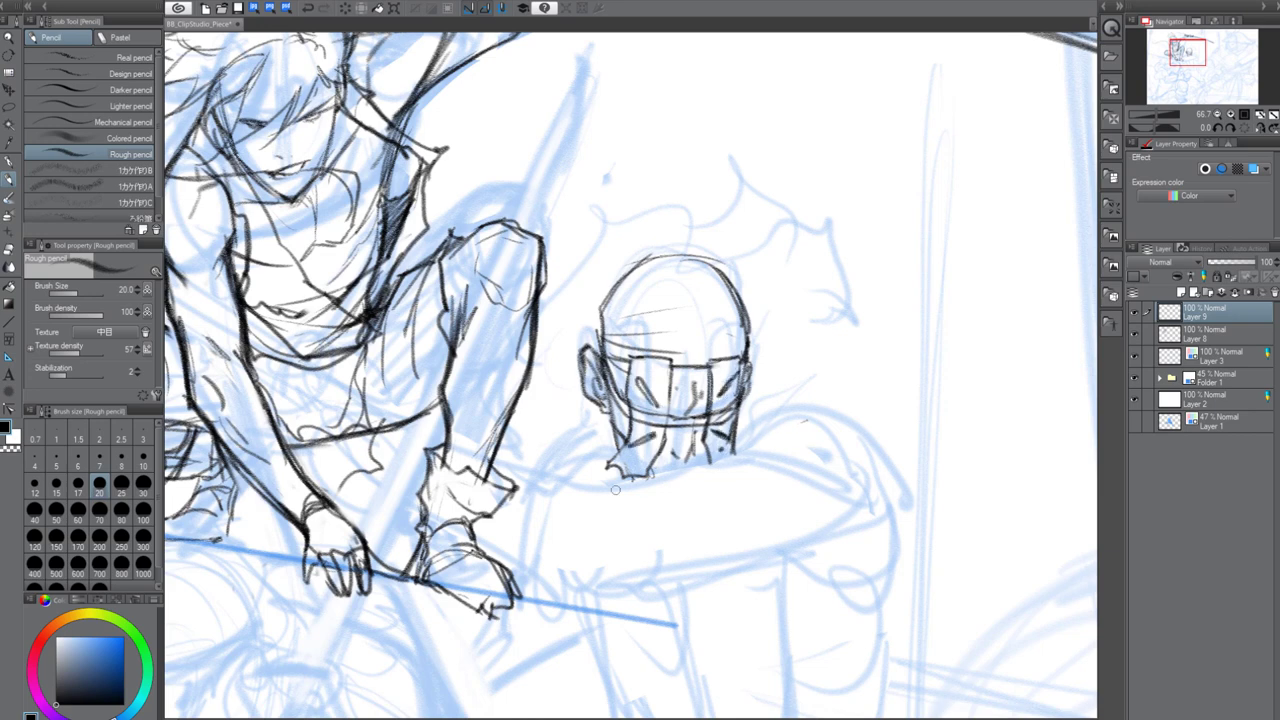
Outline the second figure's shoulder and folded arm with small flame-like tufts behind the shoulder, and save the file
left_click_drag(594, 490, 870, 430)
left_click_drag(738, 455, 760, 404)
left_click_drag(778, 362, 818, 398)
mouse_move(836, 424)
left_mouse_down()
mouse_move(874, 432)
mouse_move(866, 522)
mouse_move(612, 574)
mouse_move(637, 517)
left_mouse_up()
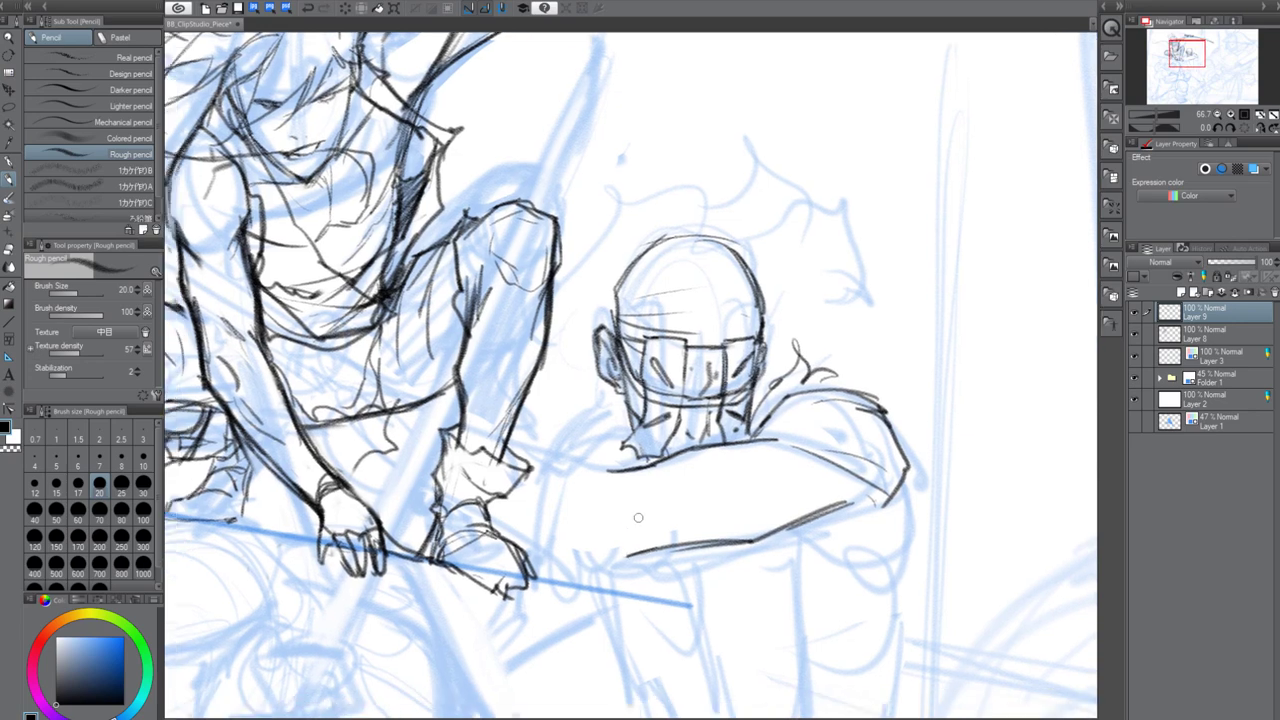
scroll(639, 567, "down", 1)
scroll(803, 495, "down", 1)
left_click(1134, 314)
left_click(1134, 315)
left_click_drag(780, 535, 777, 505)
key("ctrl+s")
left_click_drag(746, 412, 763, 402)
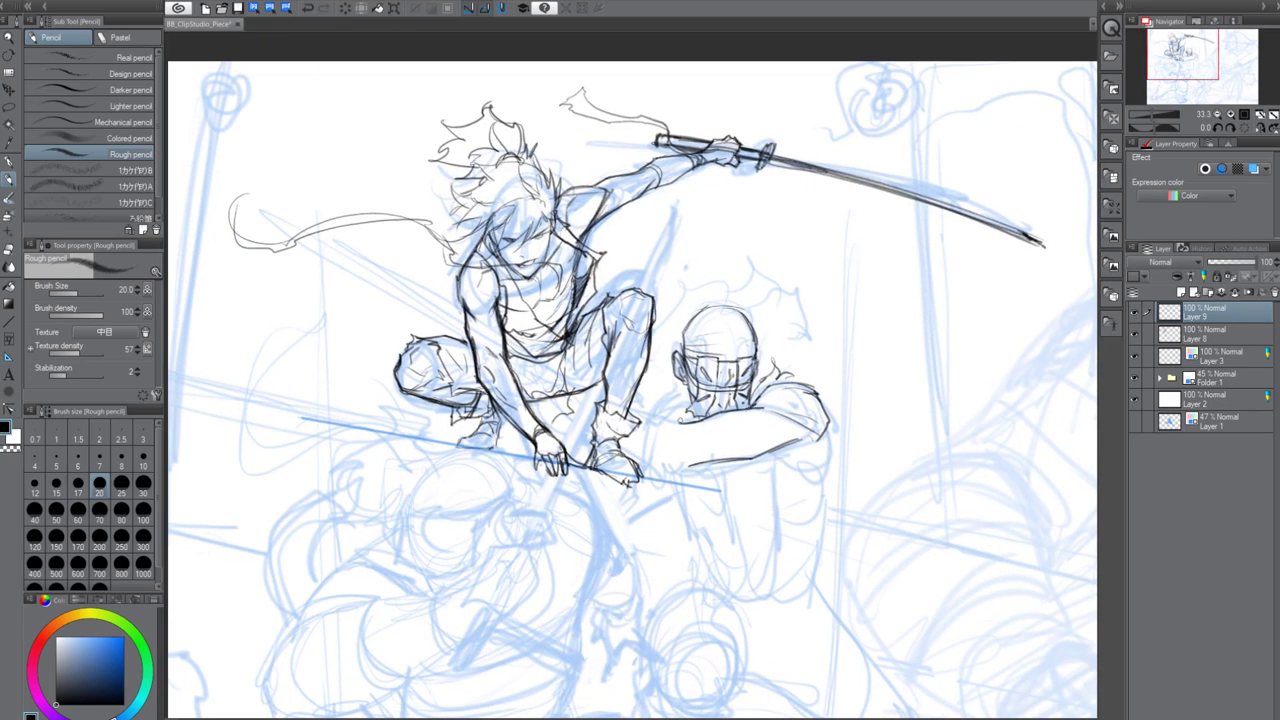
Draw wild flame-like hair around the masked head and close the near end of the folded arm
left_click_drag(638, 398, 660, 404)
mouse_move(655, 328)
left_mouse_down()
mouse_move(679, 314)
mouse_move(679, 268)
left_mouse_up()
mouse_move(692, 282)
left_mouse_down()
mouse_move(724, 286)
mouse_move(708, 246)
left_mouse_up()
mouse_move(706, 246)
left_mouse_down()
mouse_move(741, 281)
mouse_move(789, 293)
left_mouse_up()
left_click_drag(706, 246, 715, 234)
mouse_move(780, 282)
left_mouse_down()
mouse_move(837, 347)
mouse_move(840, 392)
left_mouse_up()
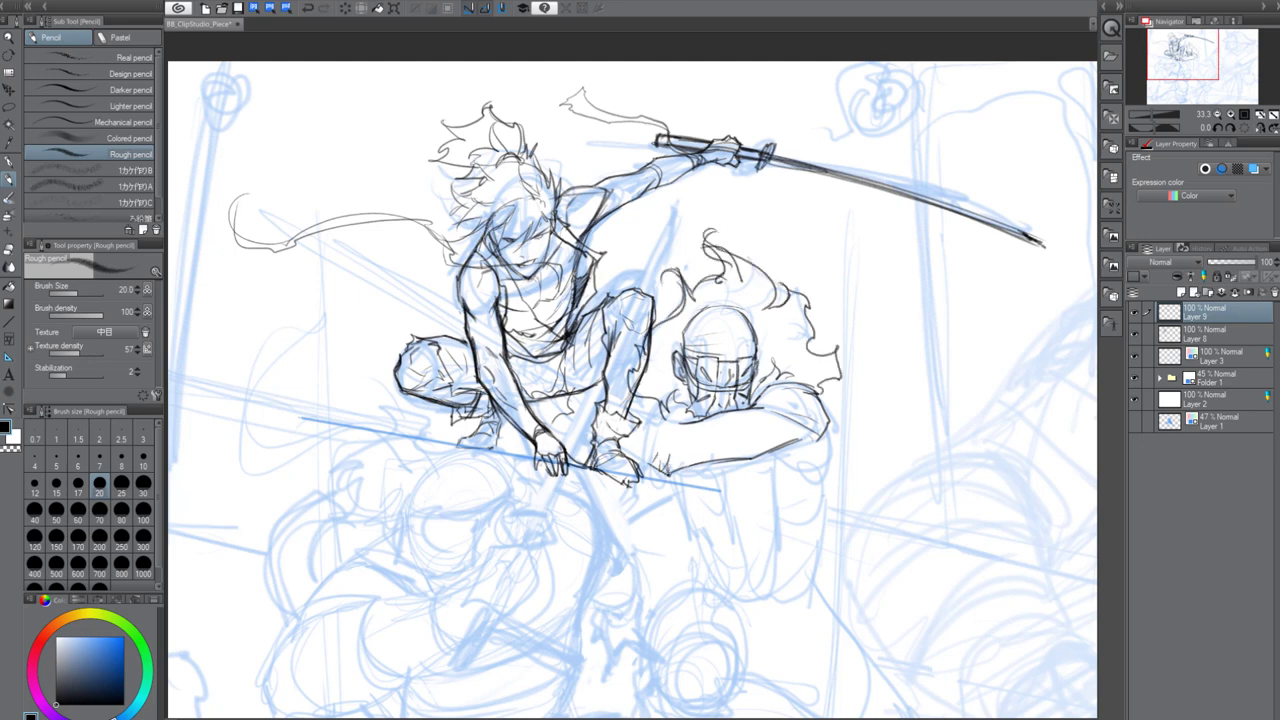
left_click_drag(680, 420, 645, 476)
Turn off Layer 3's draft setting and transfer Layer 8's fighter drawing down to Layer 3
left_click(1224, 336)
left_click(1135, 357)
left_click(1135, 357)
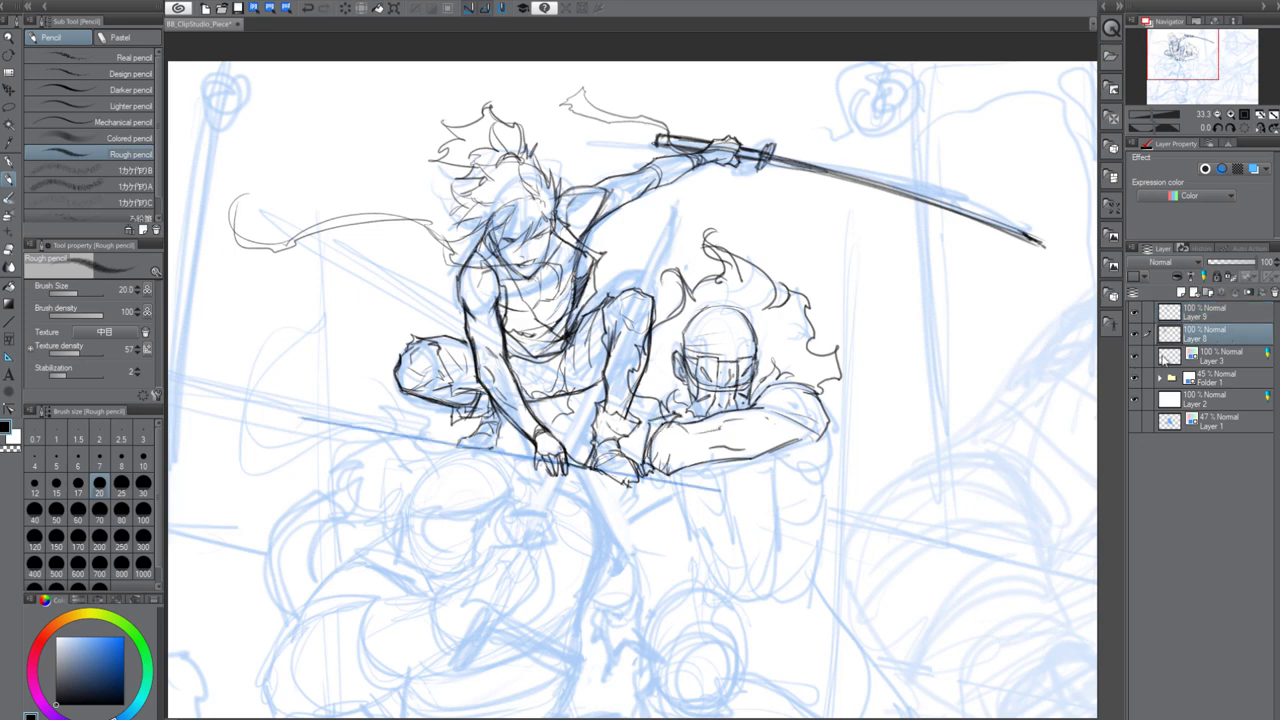
left_click(1217, 357)
left_click(1203, 276)
left_click(1222, 336)
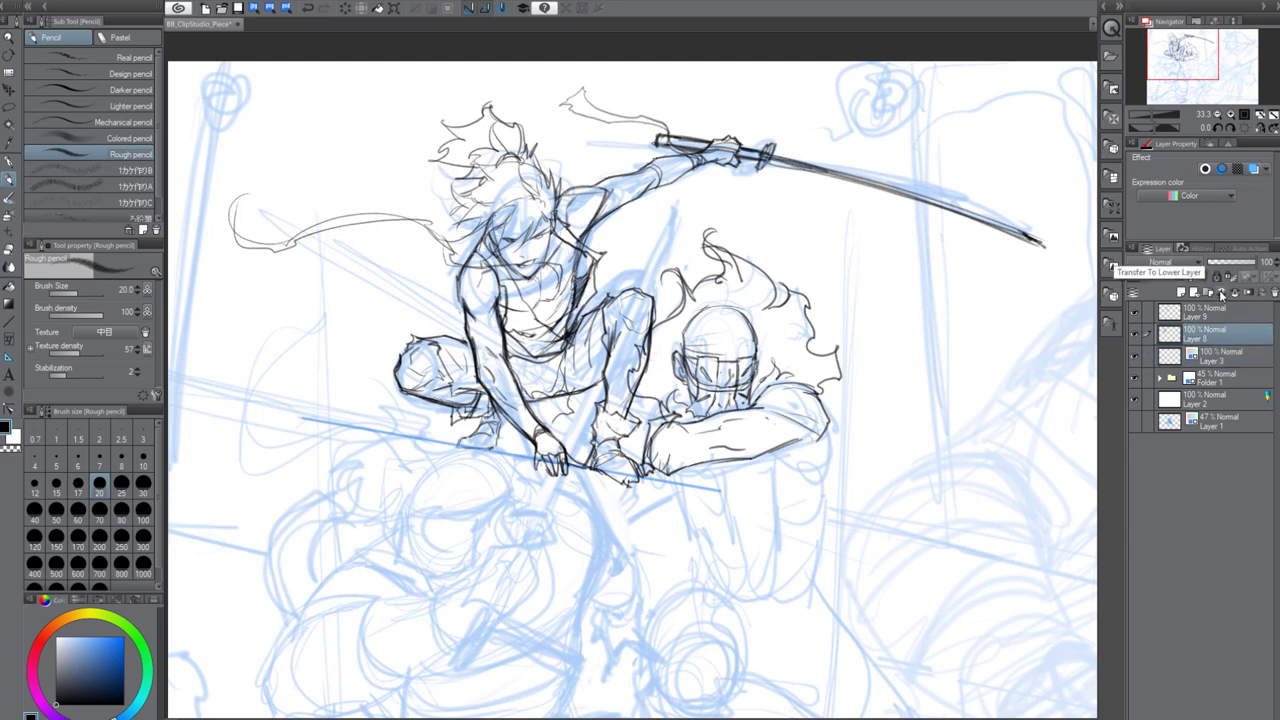
left_click(1221, 292)
Change Layer 3's layer color to a soft, muted red
left_click(1233, 361)
left_click(1206, 185)
left_click(640, 363)
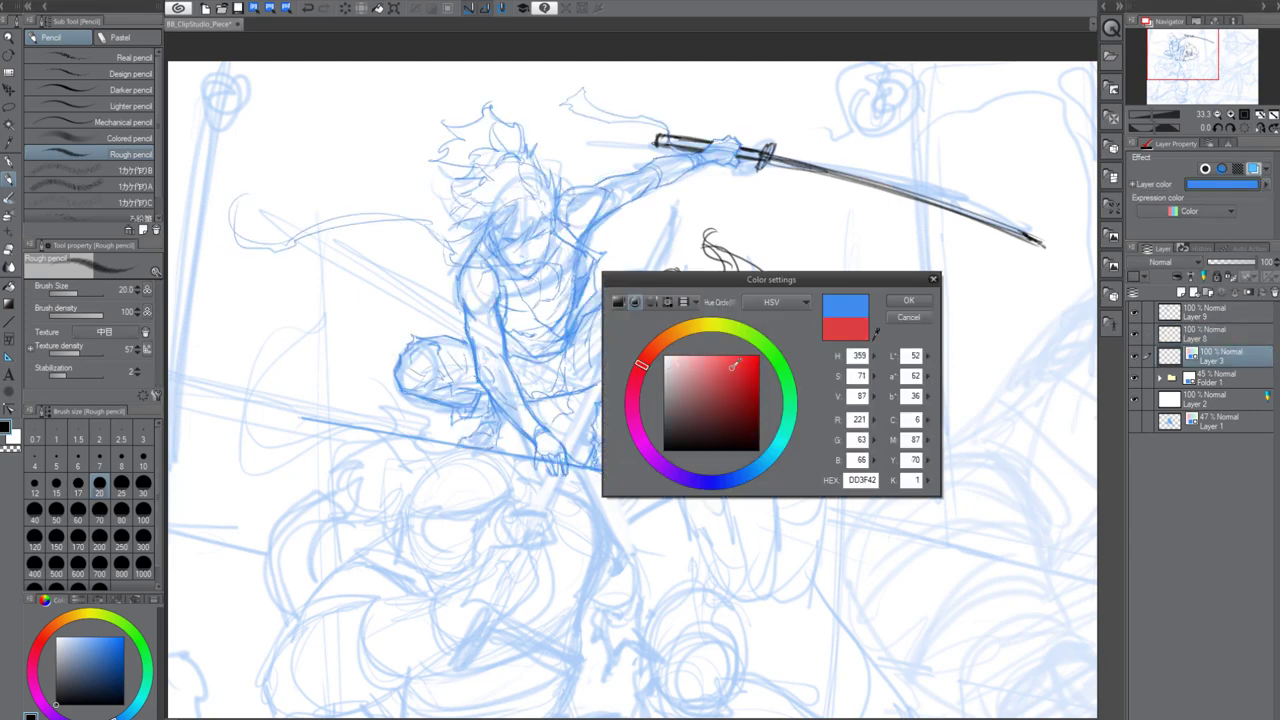
left_click(750, 363)
left_click(908, 300)
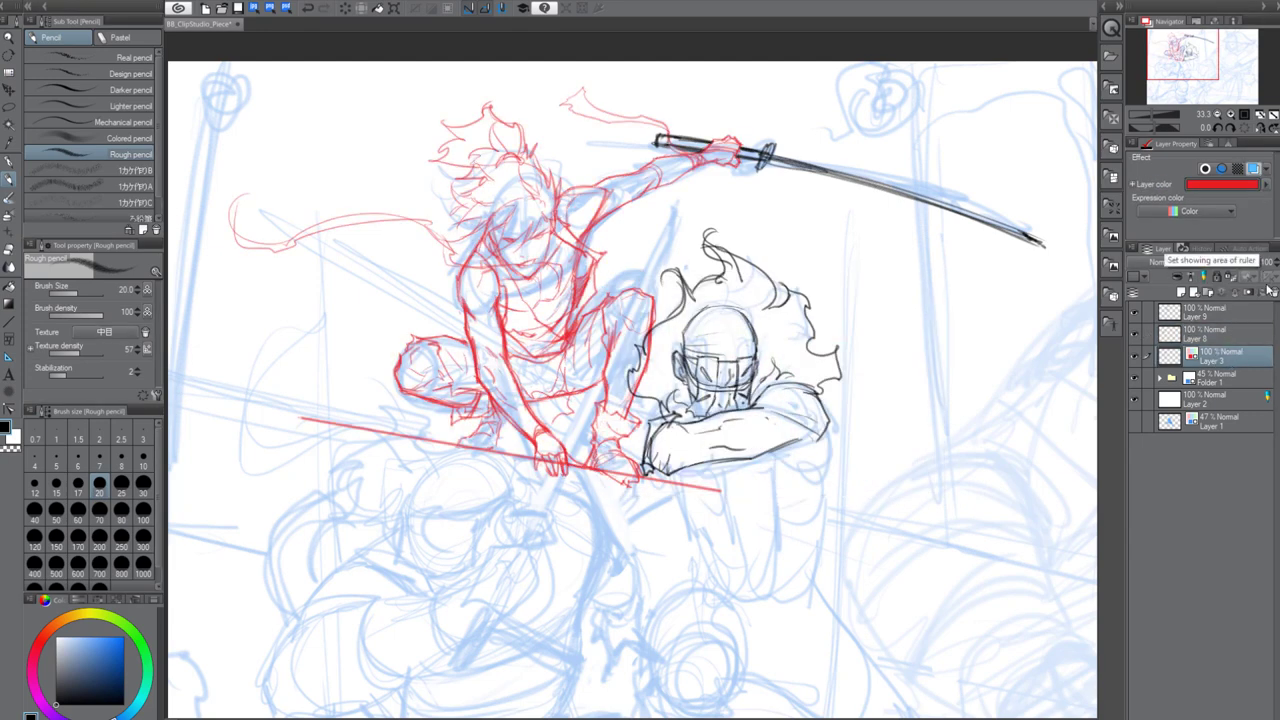
left_click(1222, 184)
left_click(697, 362)
left_click(910, 304)
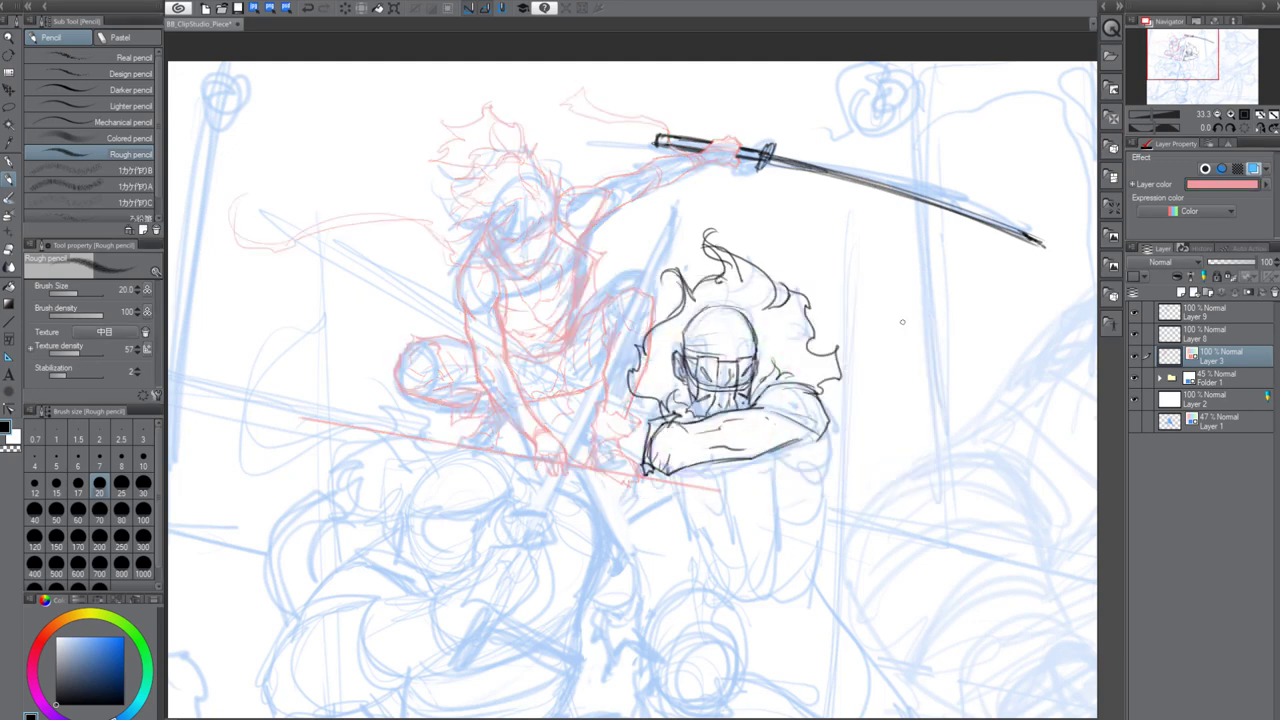
left_click(1222, 185)
left_click(711, 363)
left_click(909, 301)
Draw the masked figure's other forearm on Layer 9, extended across the fighter's legs with wrist wraps and a rough hand
left_click(1215, 312)
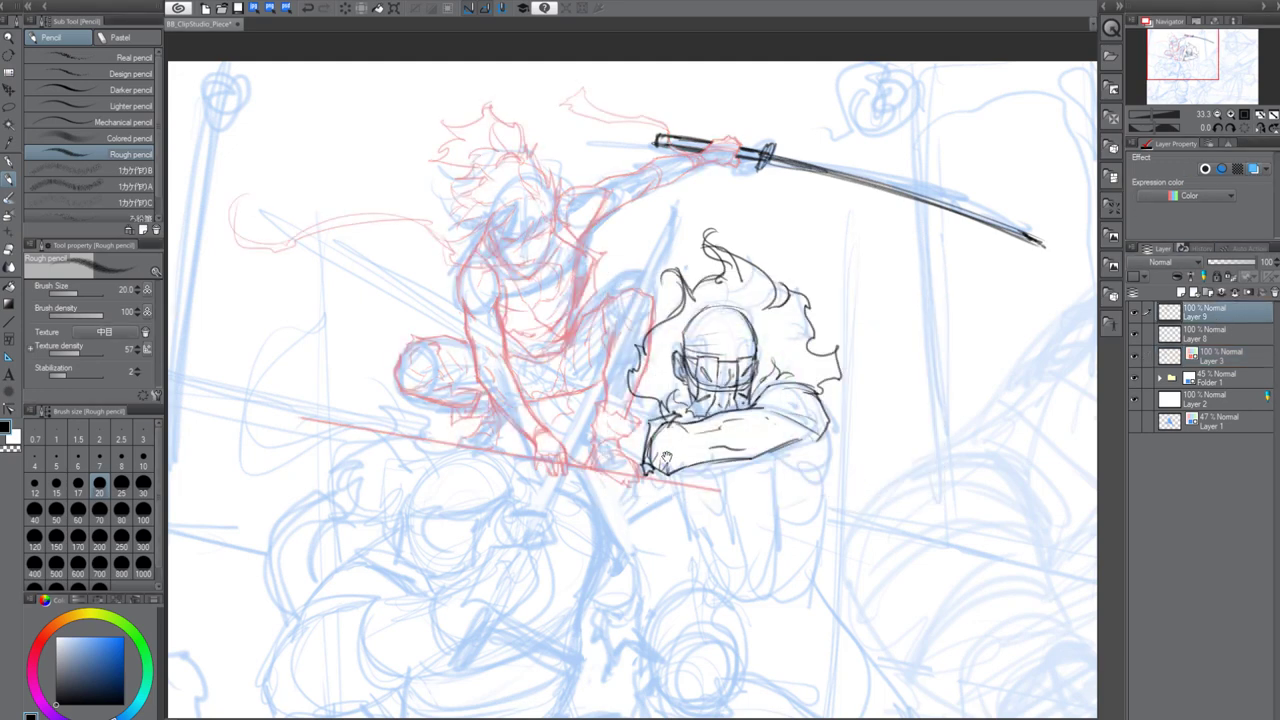
left_click_drag(645, 413, 583, 396)
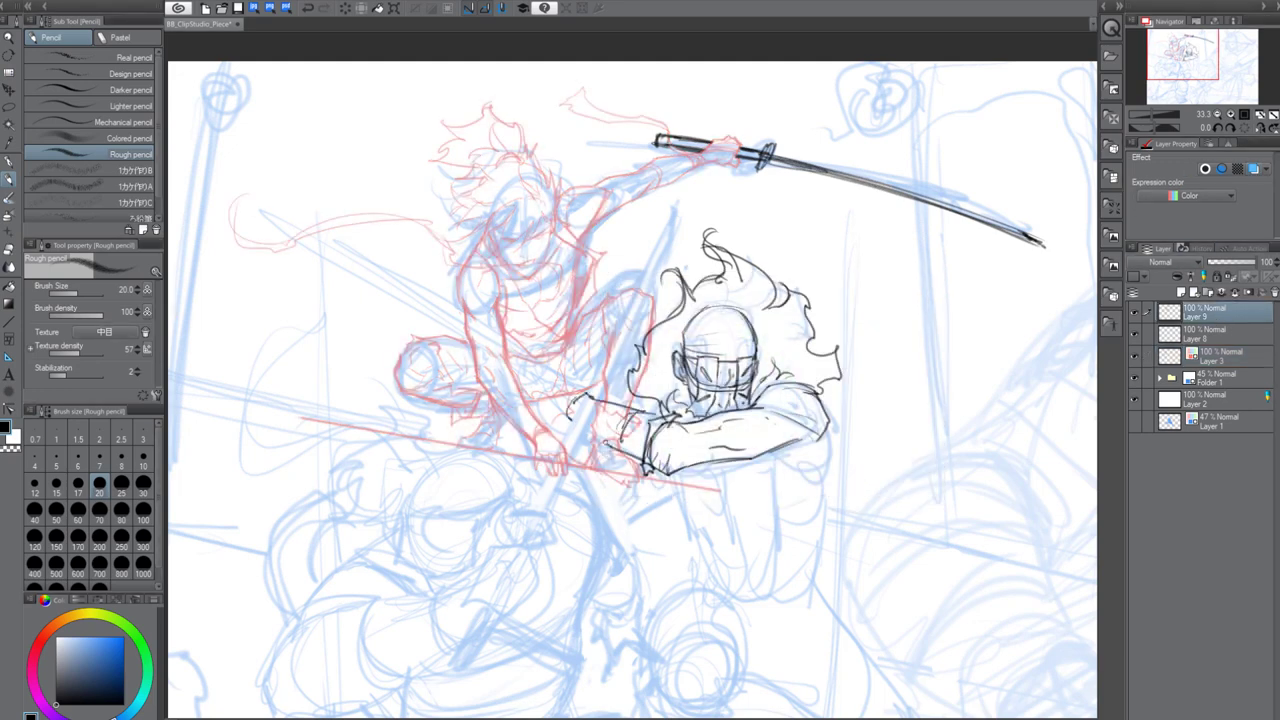
left_click_drag(632, 418, 616, 454)
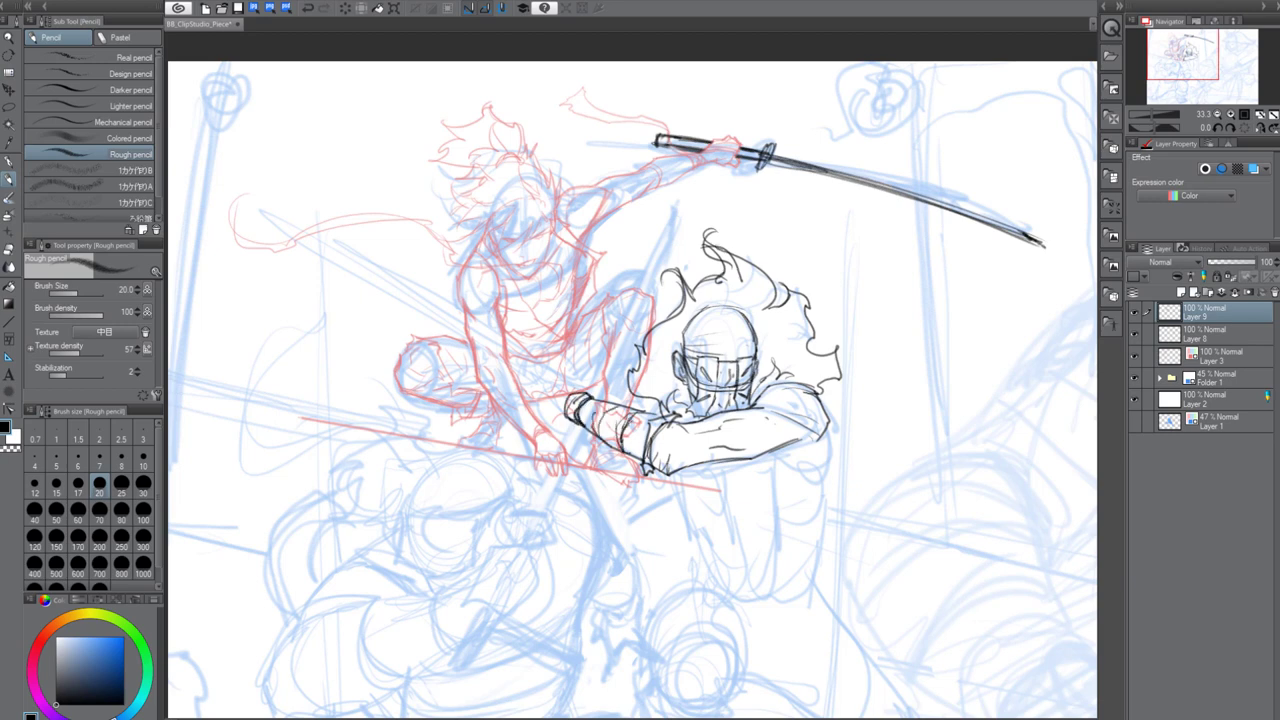
mouse_move(671, 422)
left_mouse_down()
mouse_move(574, 388)
mouse_move(548, 394)
left_mouse_up()
mouse_move(548, 394)
left_mouse_down()
mouse_move(562, 424)
mouse_move(575, 416)
left_mouse_up()
left_click_drag(766, 505, 774, 491)
Lasso the katana on Layer 9, move it into red Layer 3 by cutting, pasting and transferring down, and save the file
scroll(774, 491, "down", 1)
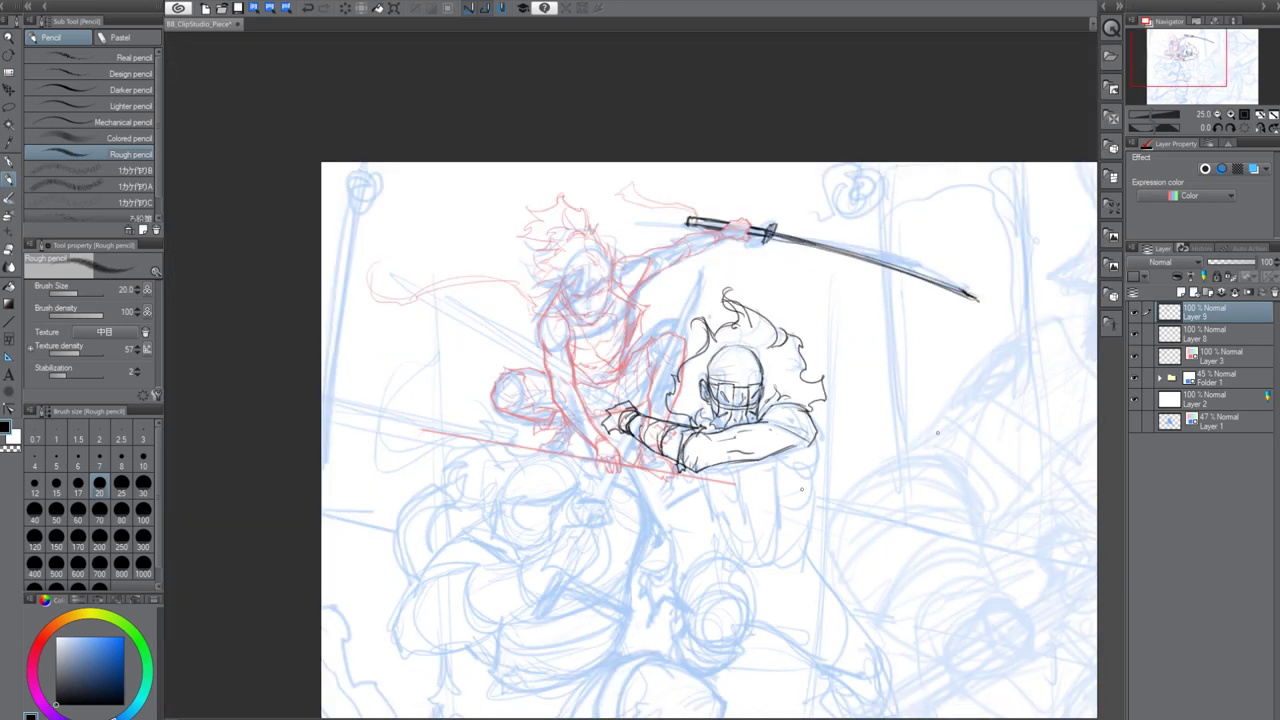
left_click_drag(857, 453, 858, 406)
left_click(1135, 357)
left_click(1135, 357)
left_click(1134, 313)
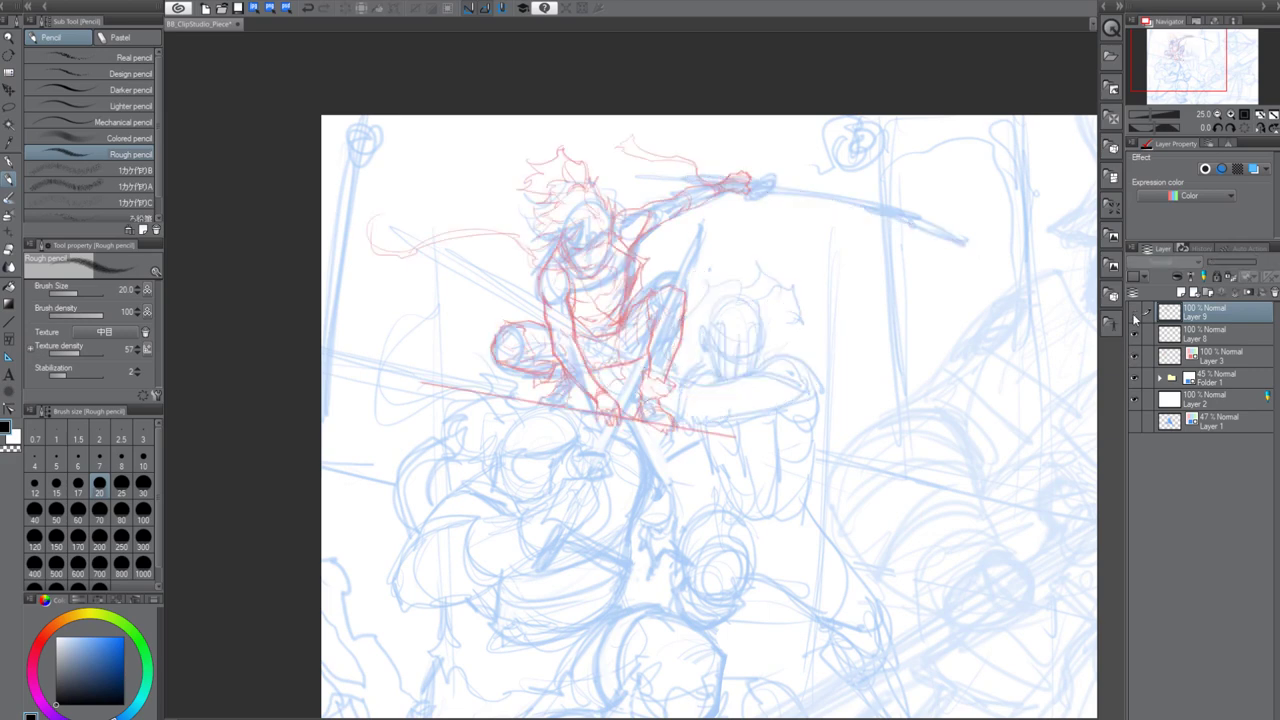
left_click(1134, 313)
key("m")
mouse_move(992, 275)
left_mouse_down()
mouse_move(636, 190)
mouse_move(1003, 327)
left_mouse_up()
key("ctrl+x")
left_click(1216, 357)
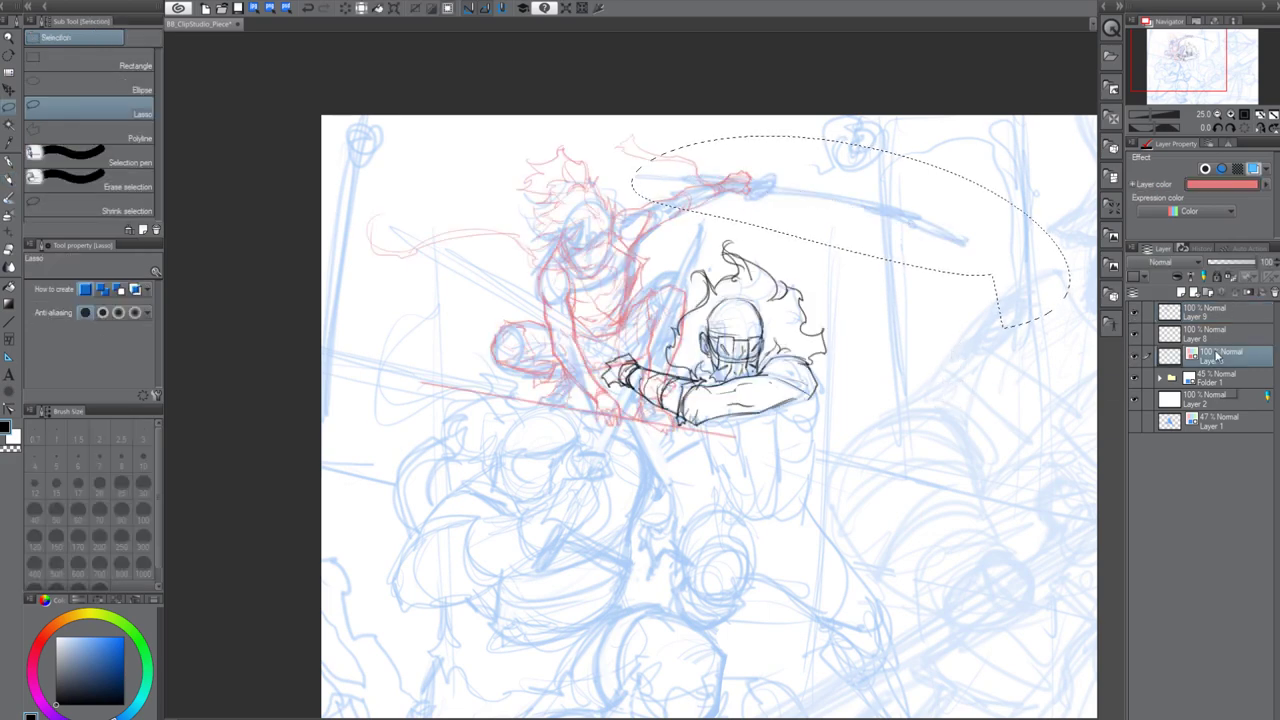
key("ctrl+v")
left_click(1222, 292)
left_click_drag(1250, 356, 1274, 293)
left_click(1235, 312)
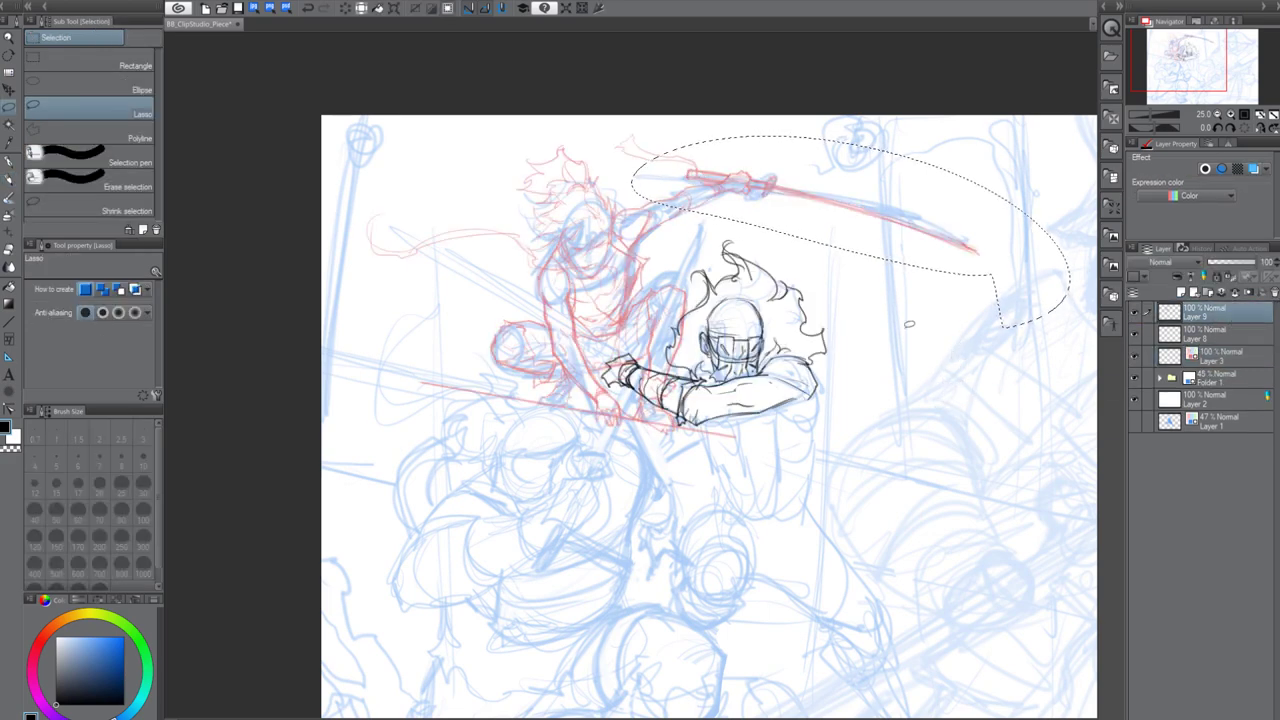
key("ctrl+d")
key("ctrl+s")
Draw the masked figure's clenched hand and fingers at the end of the wrapped forearm on Layer 9 with the Rough pencil
key("p")
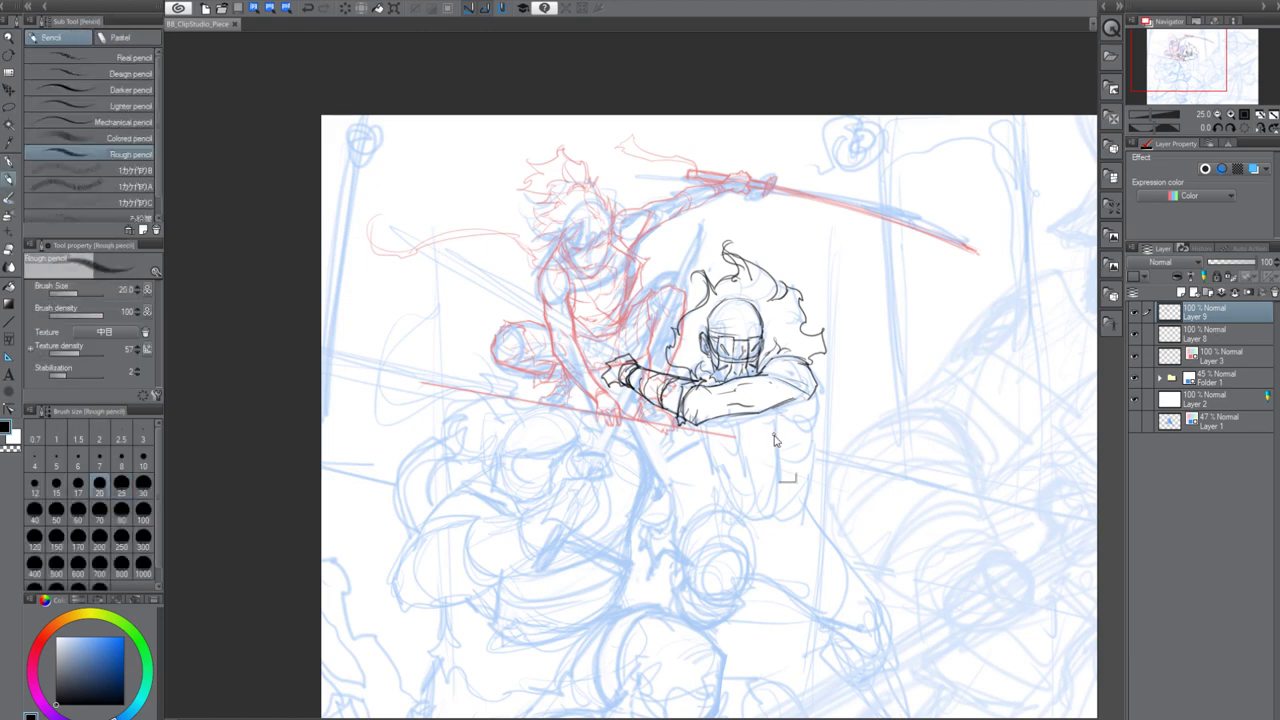
scroll(650, 230, "up", 4)
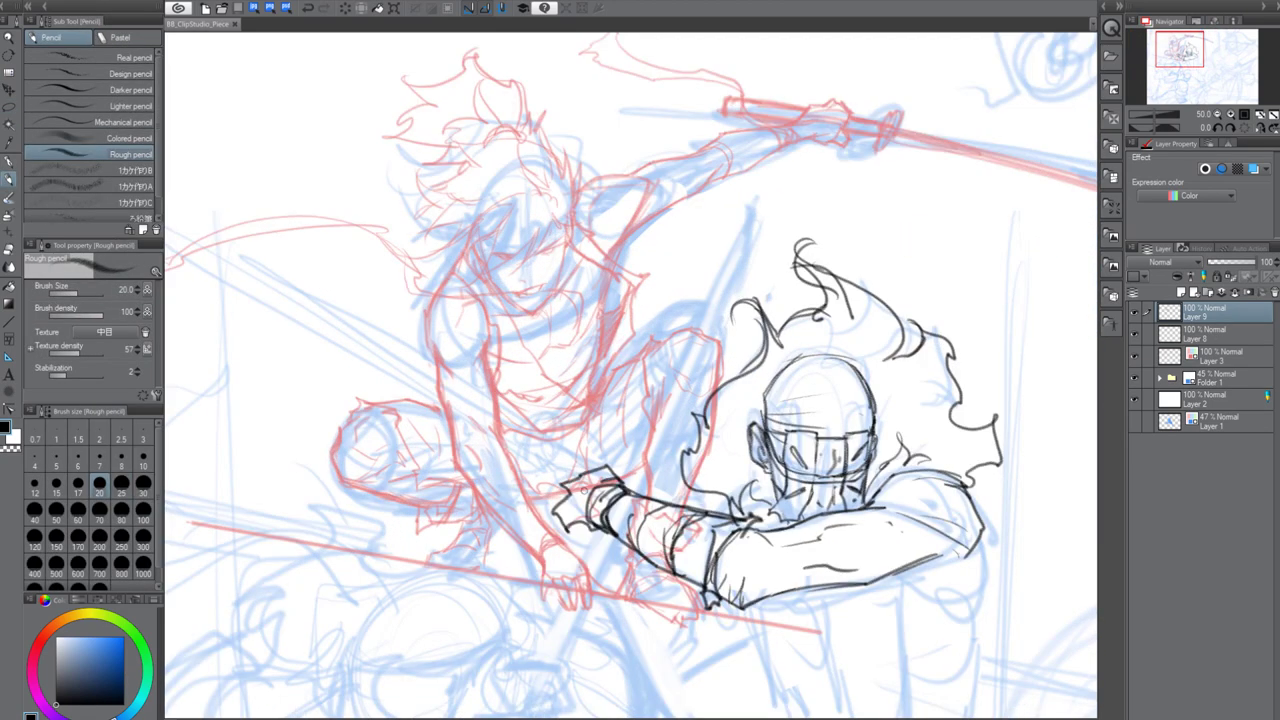
left_click(1134, 313)
left_click(1134, 313)
left_click(1133, 333)
left_click(1133, 333)
left_click_drag(566, 457, 518, 487)
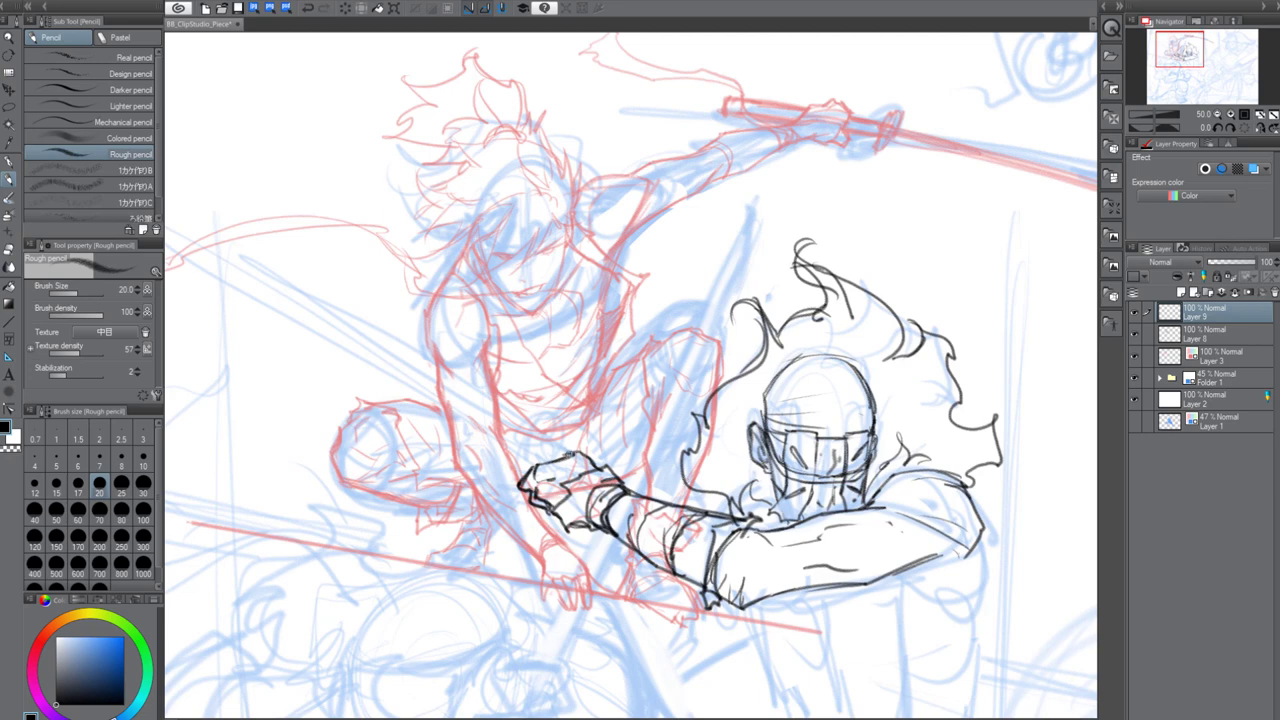
Draw a sword guard with rounded, curled ends just beyond the masked figure's clenched hand
mouse_move(546, 451)
left_mouse_down()
mouse_move(569, 461)
mouse_move(534, 428)
mouse_move(484, 456)
mouse_move(555, 421)
mouse_move(478, 458)
mouse_move(530, 468)
left_mouse_up()
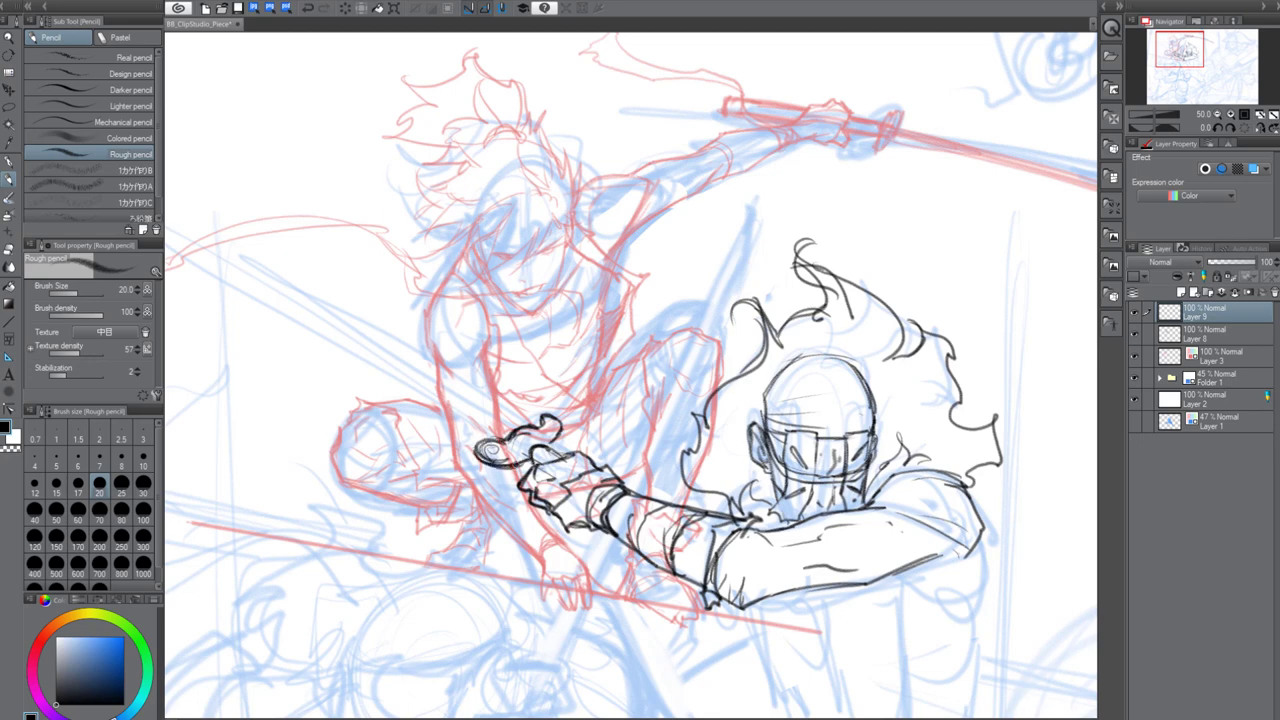
key("x")
key("x")
mouse_move(543, 433)
left_mouse_down()
mouse_move(522, 446)
mouse_move(534, 462)
left_mouse_up()
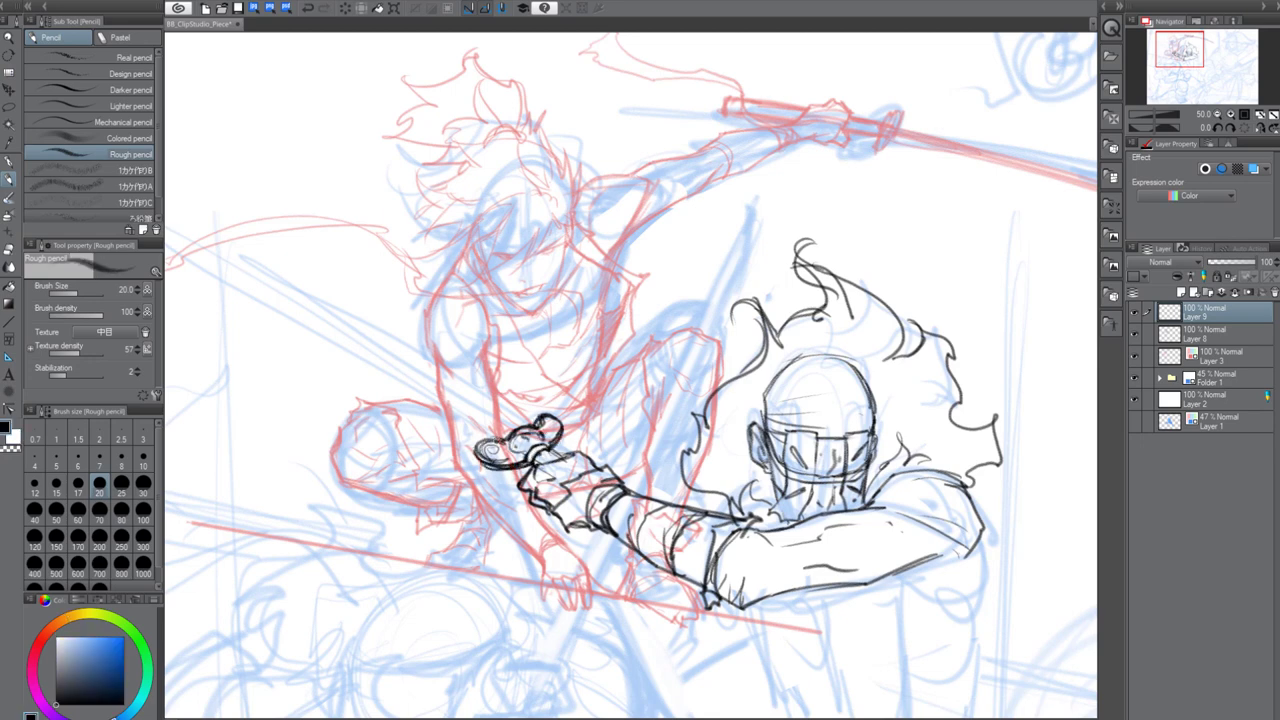
Draw two long parallel straight blade edges from the sword guard past the fighter's torso at brush size 12
left_click_drag(808, 438, 921, 478)
key("bracketleft")
key("bracketleft")
key("bracketleft")
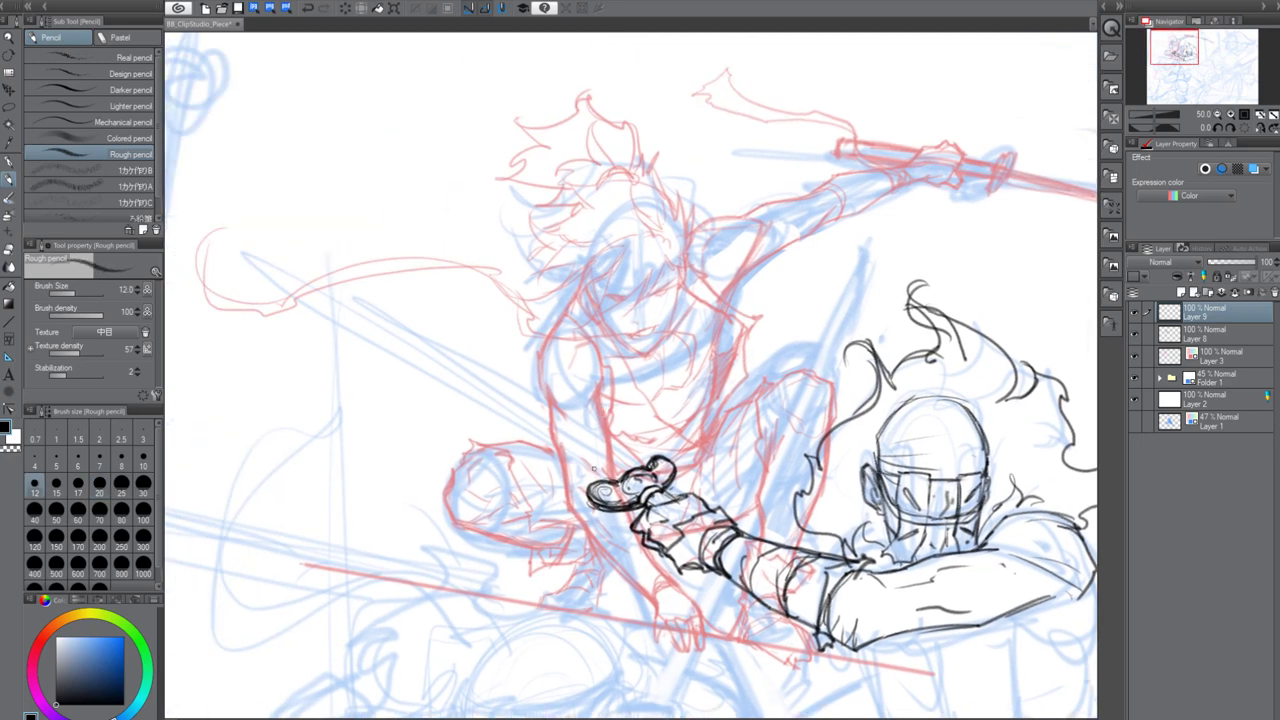
left_click(618, 481)
left_click(271, 279, "shift")
left_click(633, 466)
left_click(255, 248, "shift")
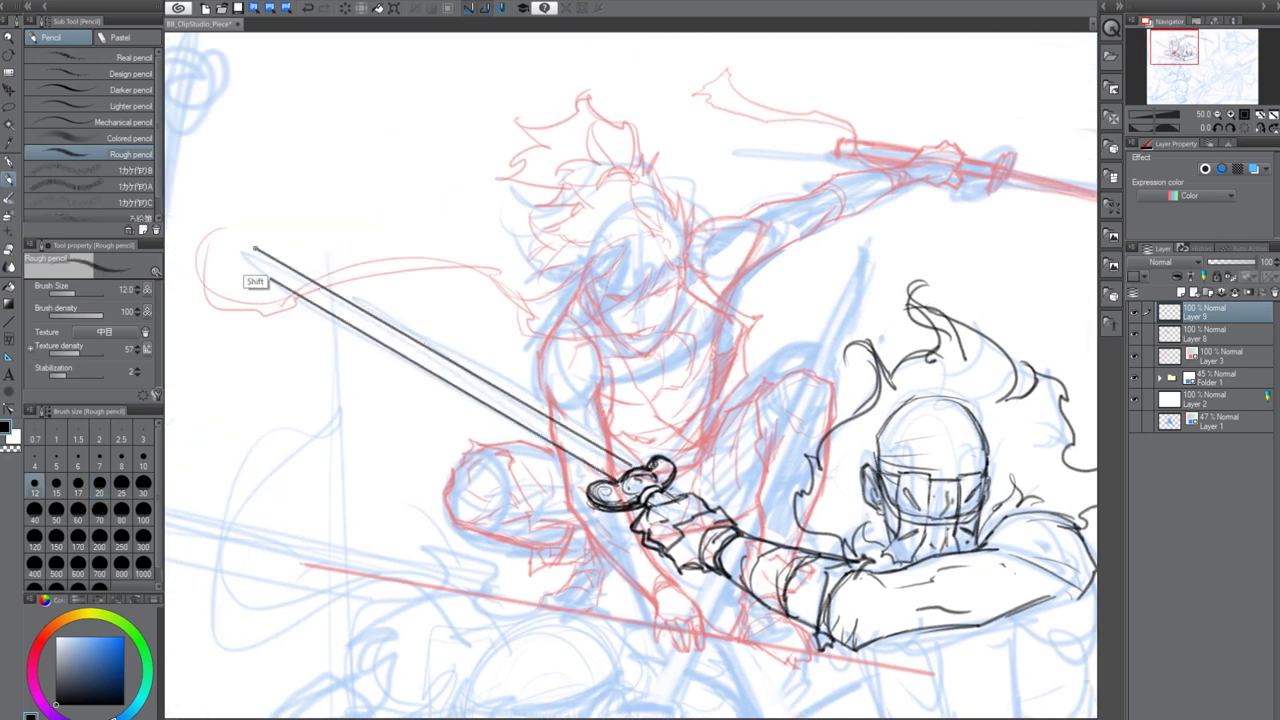
Join the two blade edges into a slanted pointed tip, strengthening it at brush size 17
left_click_drag(271, 281, 248, 253)
left_click_drag(265, 220, 357, 228)
key("bracketright")
key("bracketright")
key("bracketright")
key("bracketleft")
left_click_drag(354, 274, 338, 256)
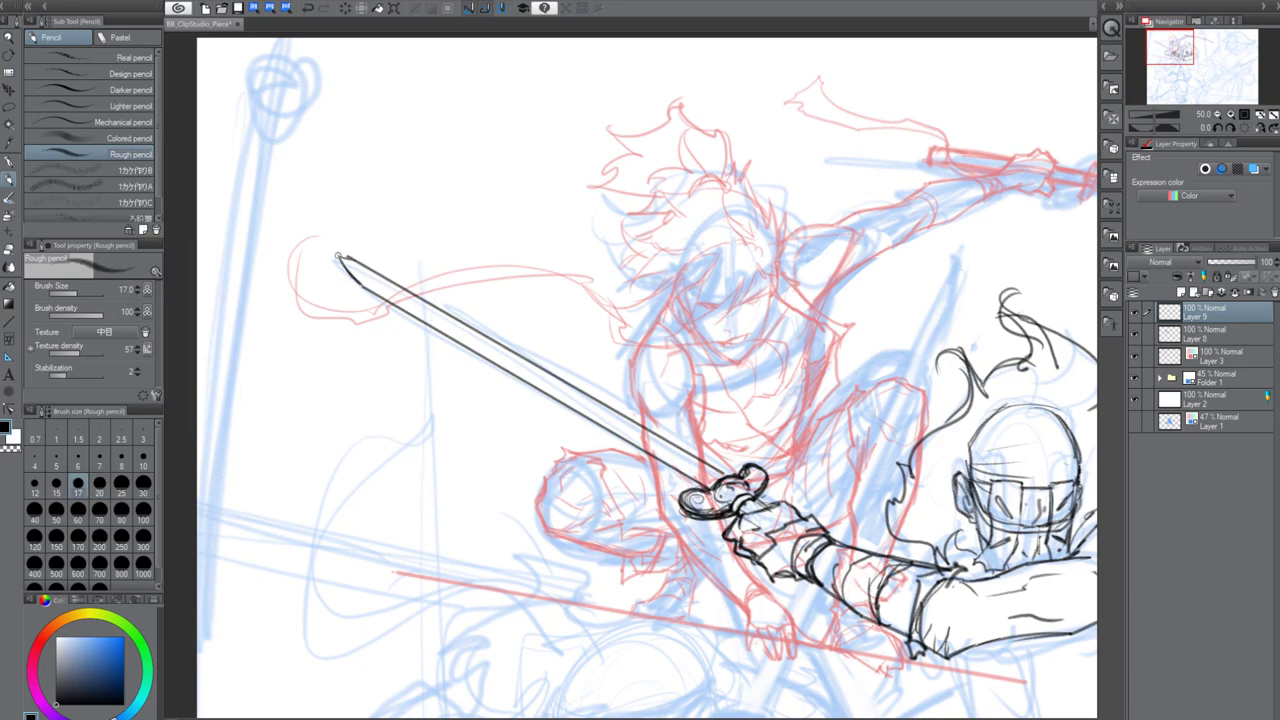
Select the masked figure's sword blade, rotate it to a slightly steeper angle with a transform, and clear the selection
key("x")
left_click(373, 267, "alt")
left_click_drag(412, 276, 305, 319)
mouse_move(305, 319)
left_mouse_down()
mouse_move(320, 263)
mouse_move(606, 45)
left_mouse_up()
left_click_drag(606, 45, 592, 271)
key("m")
mouse_move(510, 565)
left_mouse_down()
mouse_move(478, 618)
mouse_move(676, 280)
left_mouse_up()
key("ctrl+t")
mouse_move(505, 195)
left_mouse_down()
mouse_move(543, 189)
mouse_move(546, 200)
mouse_move(535, 181)
left_mouse_up()
key("Return")
key("ctrl+d")
Draw a straight central ridge line along the blade from guard to tip and clean up its end near the tip
key("r")
mouse_move(490, 630)
left_mouse_down()
mouse_move(817, 443)
mouse_move(596, 488)
mouse_move(650, 500)
left_mouse_up()
key("p")
left_click(670, 521)
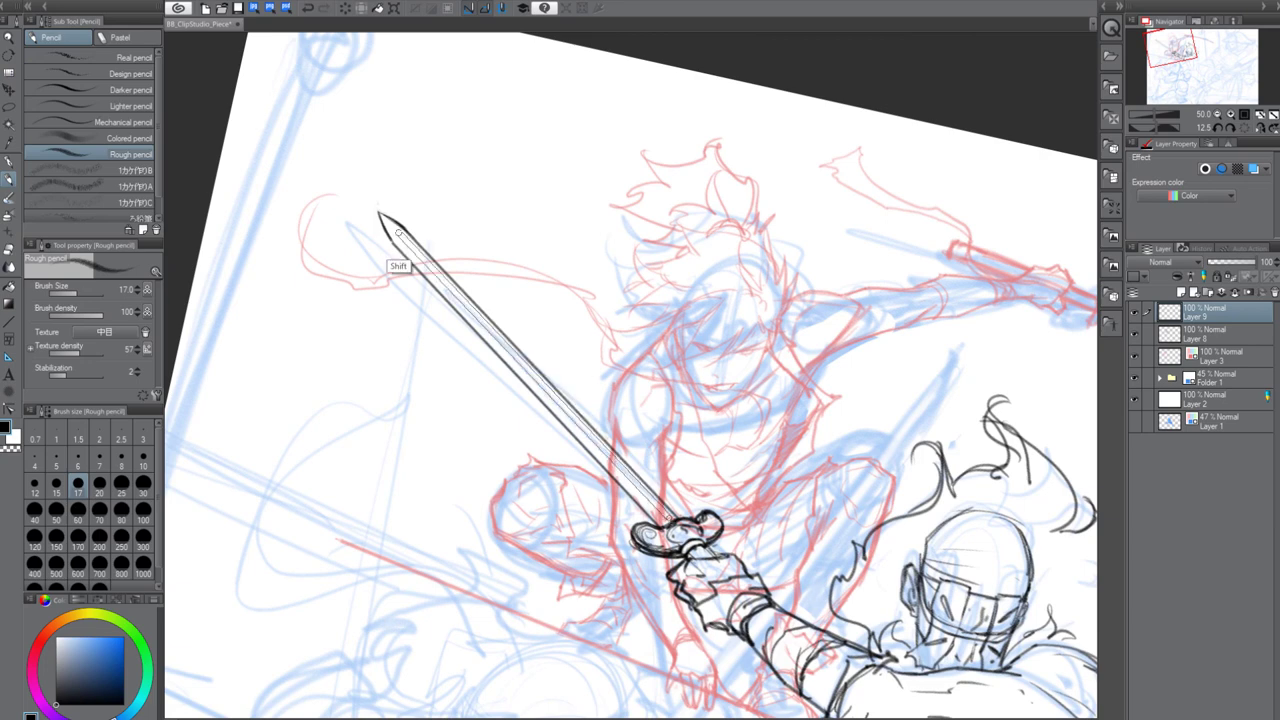
left_click(400, 232, "shift")
key("x")
mouse_move(405, 233)
left_mouse_down()
mouse_move(380, 213)
mouse_move(409, 232)
left_mouse_up()
key("x")
key("x")
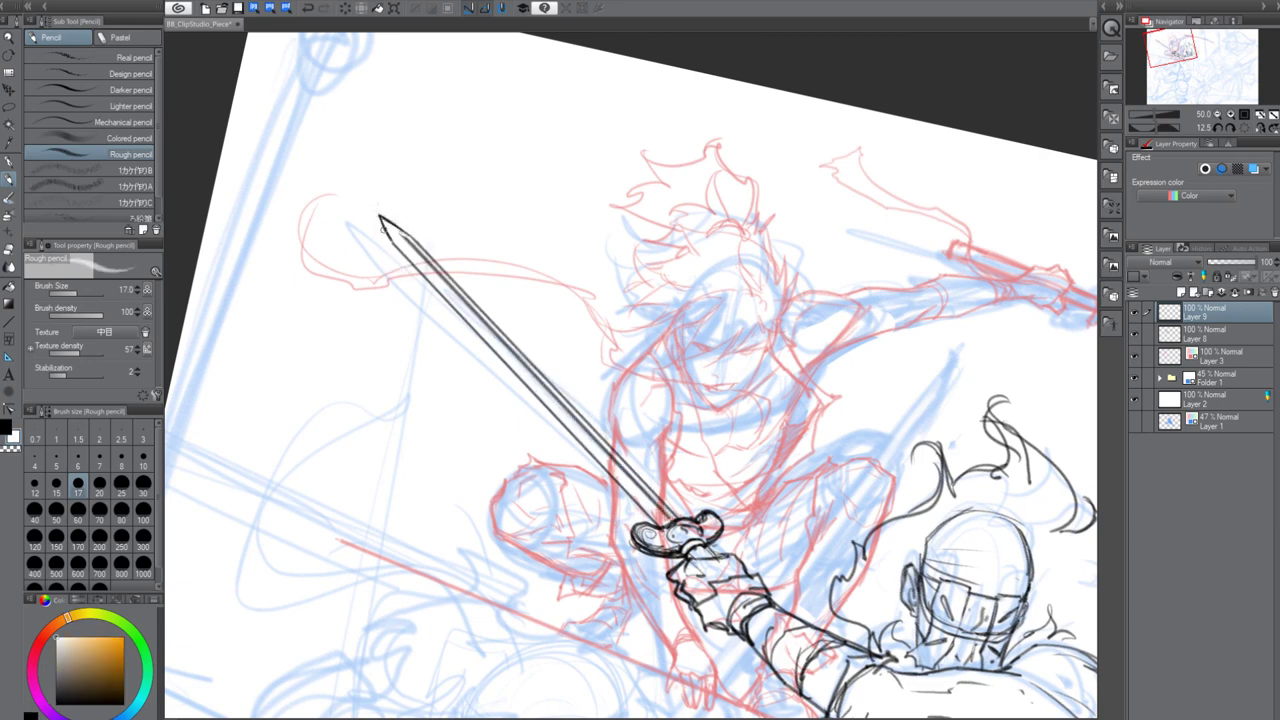
Add darker curled line details inside the sword guard's rounded ends and save the drawing
left_click_drag(792, 567, 764, 481)
key("ctrl+minus")
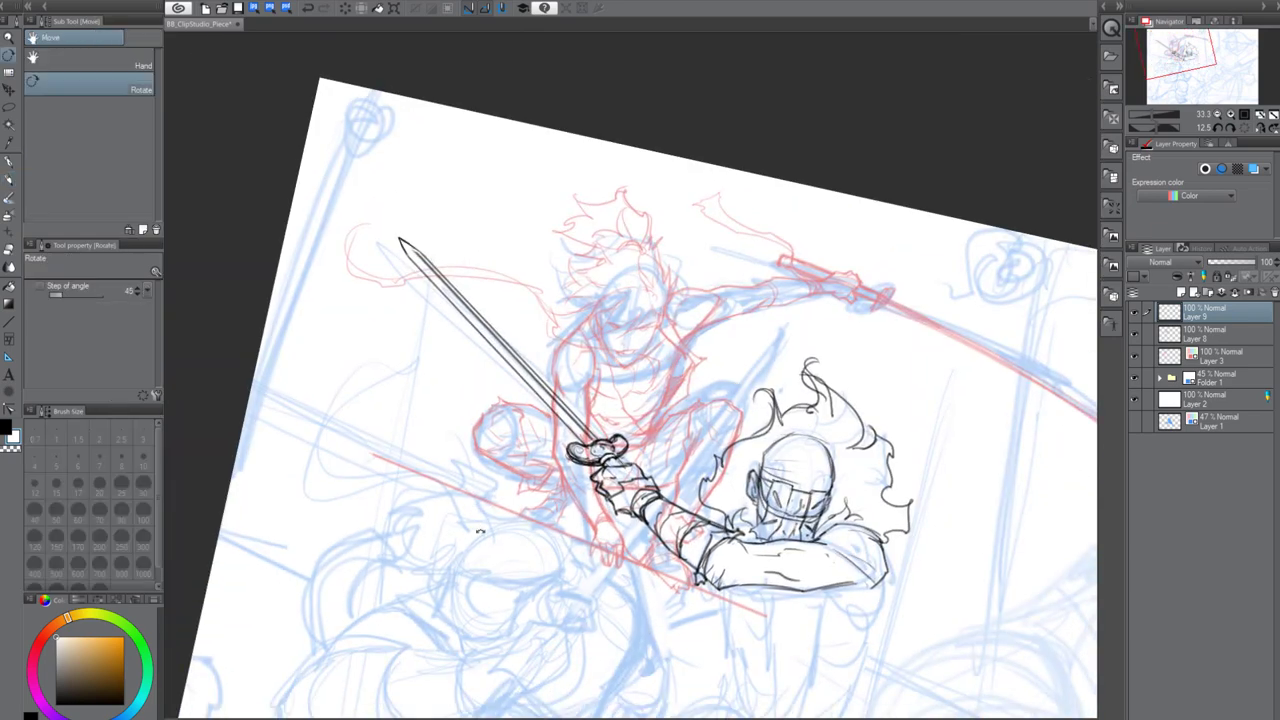
double_click(484, 528)
left_click_drag(701, 558, 611, 481)
scroll(603, 563, "up", 2)
mouse_move(500, 213)
left_mouse_down()
mouse_move(545, 372)
mouse_move(537, 361)
left_mouse_up()
key("x")
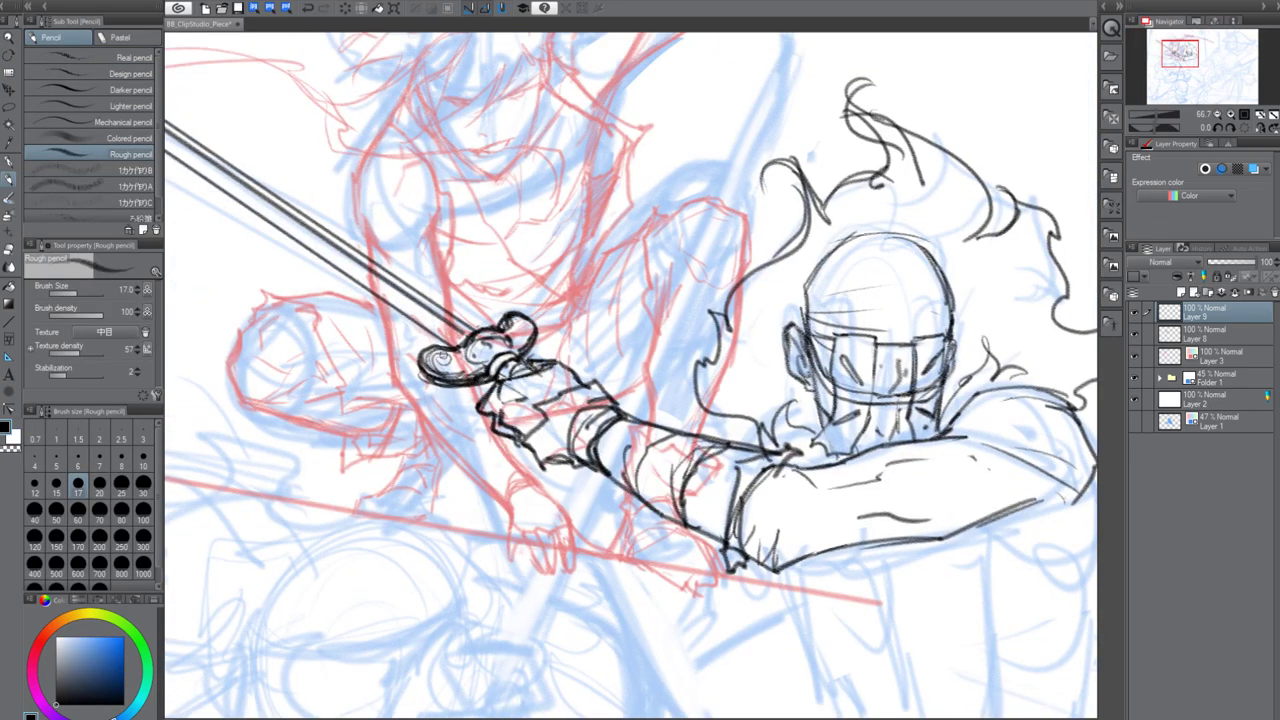
left_click_drag(442, 354, 456, 361)
mouse_move(514, 321)
left_mouse_down()
mouse_move(522, 331)
mouse_move(486, 358)
left_mouse_up()
left_click_drag(456, 334, 482, 357)
key("x")
key("x")
scroll(713, 470, "down", 1)
left_click_drag(798, 588, 738, 535)
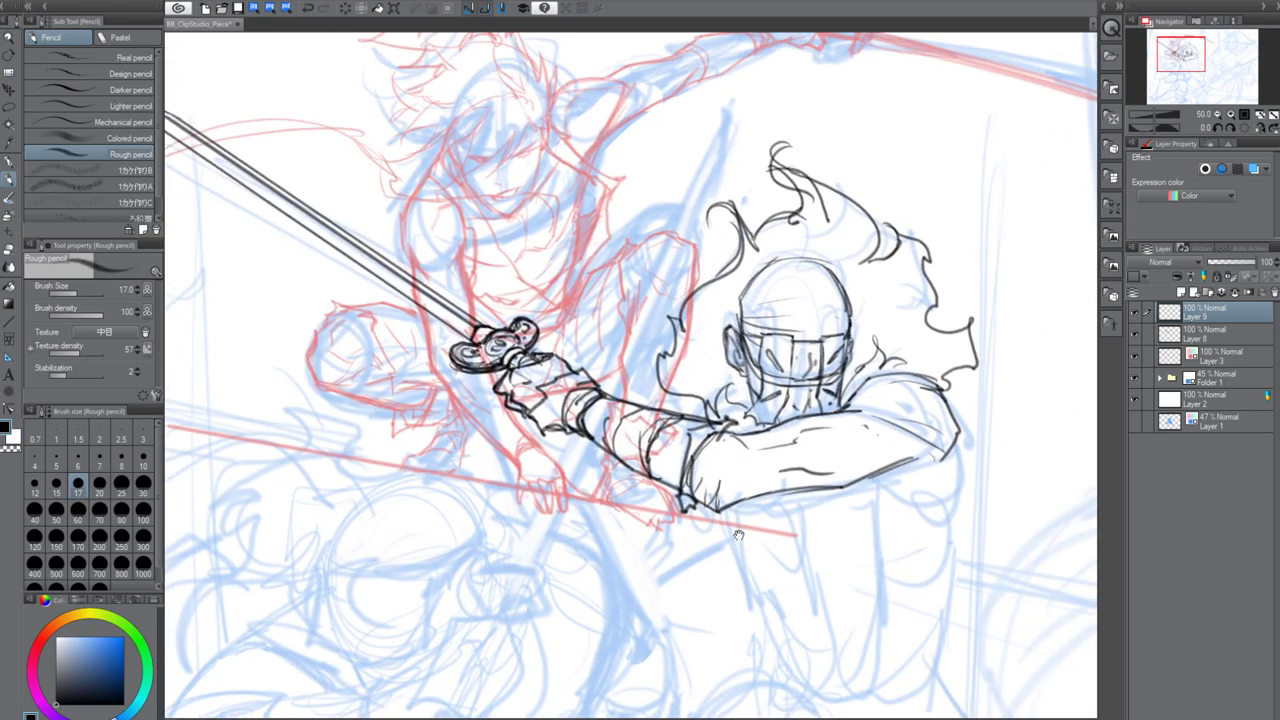
key("ctrl+s")
Erase stray line work across the lower mask and along the head's upper edge using the transparent colour
key("x")
left_click_drag(758, 374, 835, 376)
key("x")
key("x")
mouse_move(737, 255)
left_mouse_down()
mouse_move(730, 273)
mouse_move(760, 270)
mouse_move(741, 302)
mouse_move(783, 262)
left_mouse_up()
key("x")
Draw flowing inner strands within the flame hair on both sides of the masked head and above it
left_click_drag(771, 542, 771, 506)
left_click_drag(858, 308, 921, 262)
left_click_drag(717, 334, 708, 296)
mouse_move(720, 262)
left_mouse_down()
mouse_move(691, 333)
mouse_move(667, 325)
left_mouse_up()
left_click_drag(890, 304, 944, 286)
left_click_drag(828, 222, 860, 180)
left_click_drag(838, 238, 872, 190)
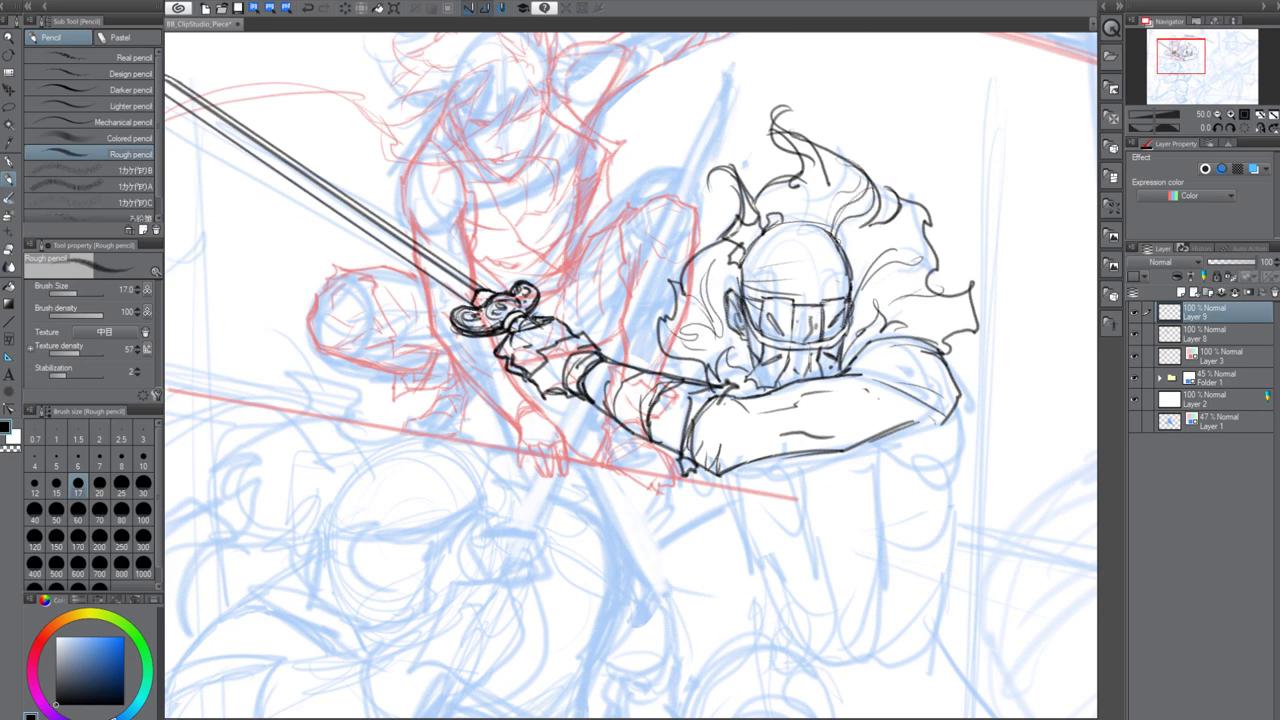
Add a small tuft at the crown and extra strands along the pointed flame above the far shoulder
left_click_drag(780, 222, 804, 216)
mouse_move(850, 294)
left_mouse_down()
mouse_move(904, 252)
mouse_move(950, 276)
left_mouse_up()
mouse_move(970, 302)
left_mouse_down()
mouse_move(907, 335)
mouse_move(966, 298)
left_mouse_up()
mouse_move(920, 337)
left_mouse_down()
mouse_move(948, 288)
mouse_move(981, 330)
left_mouse_up()
left_click_drag(862, 330, 842, 334)
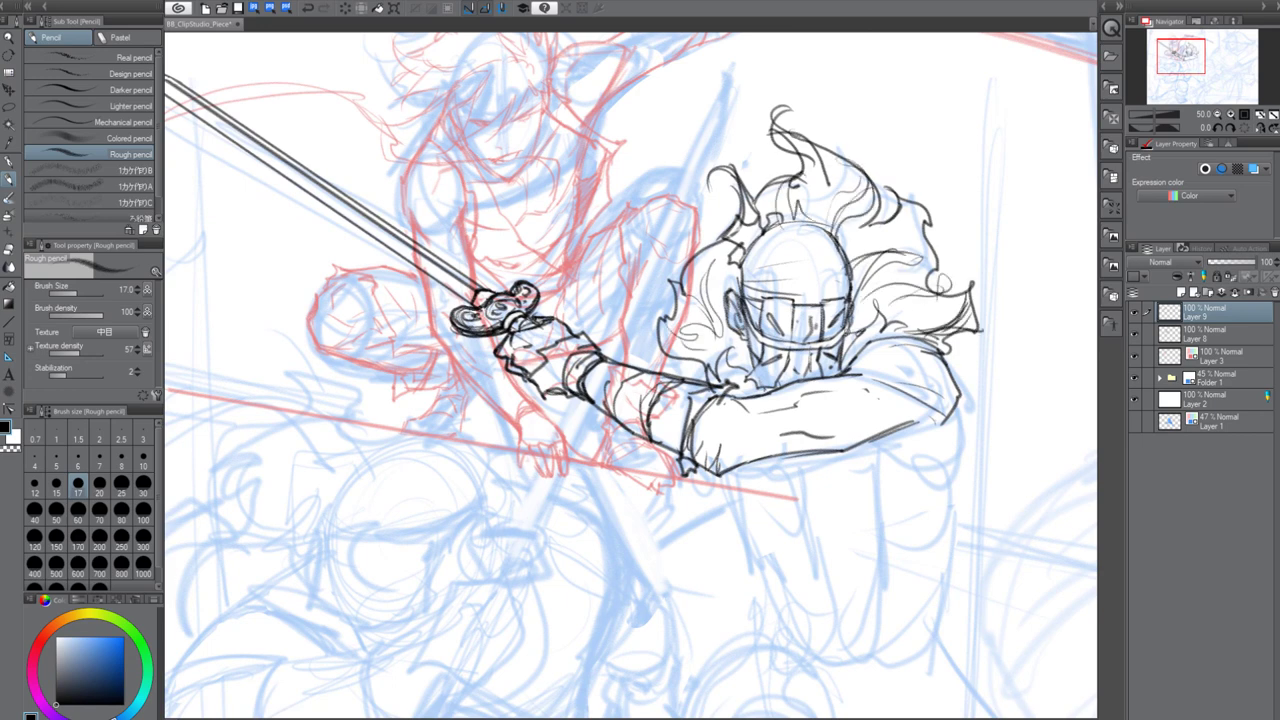
Draw curling flame licks and inner strands on the head's sword-arm side, then save the drawing
left_click_drag(742, 368, 738, 344)
left_click_drag(660, 334, 664, 352)
left_click_drag(664, 352, 718, 352)
left_click_drag(650, 310, 660, 342)
mouse_move(652, 312)
left_mouse_down()
mouse_move(704, 346)
mouse_move(684, 336)
left_mouse_up()
mouse_move(706, 342)
left_mouse_down()
mouse_move(676, 326)
mouse_move(688, 326)
left_mouse_up()
mouse_move(728, 260)
left_mouse_down()
mouse_move(700, 298)
mouse_move(704, 318)
left_mouse_up()
mouse_move(740, 256)
left_mouse_down()
mouse_move(702, 296)
mouse_move(702, 276)
left_mouse_up()
mouse_move(702, 264)
left_mouse_down()
mouse_move(678, 302)
mouse_move(660, 298)
left_mouse_up()
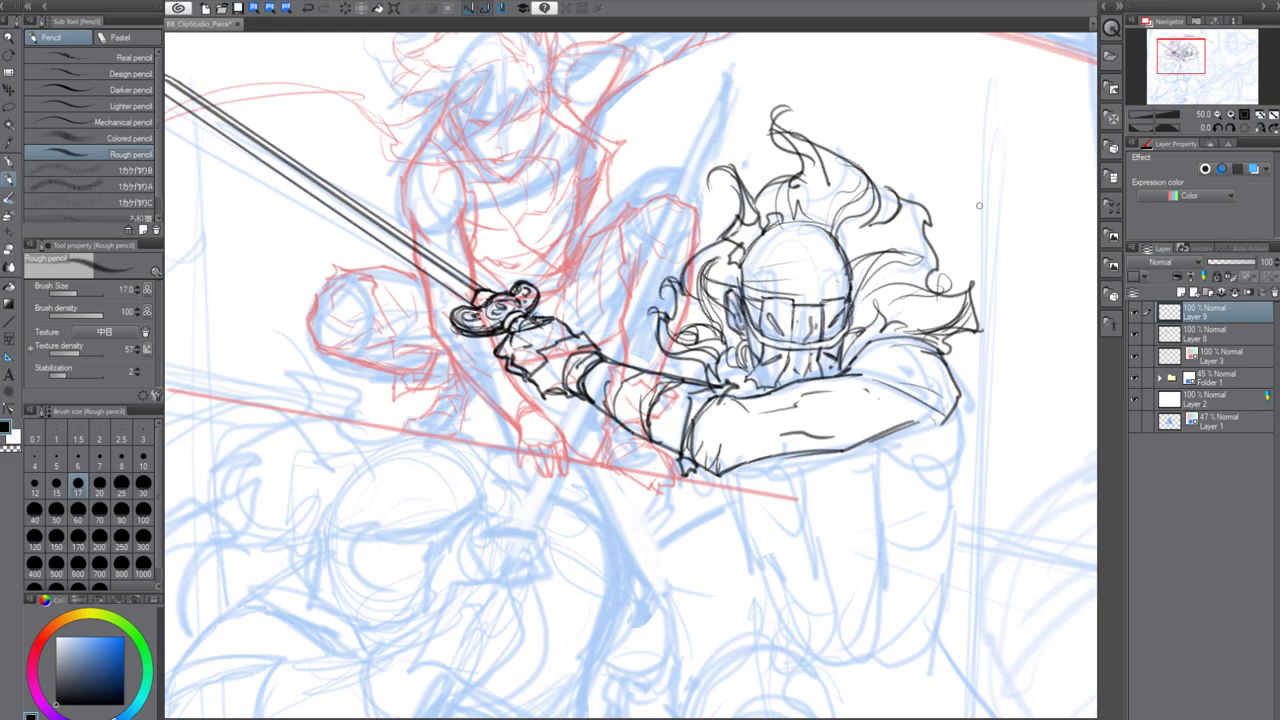
left_click_drag(866, 426, 888, 465)
scroll(898, 495, "down", 1)
scroll(972, 458, "up", 1)
left_click_drag(746, 638, 765, 500)
key("ctrl+s")
Strengthen the far shoulder's outline and draw jagged torn cloth hanging below it beside the torso
left_click_drag(877, 440, 727, 492)
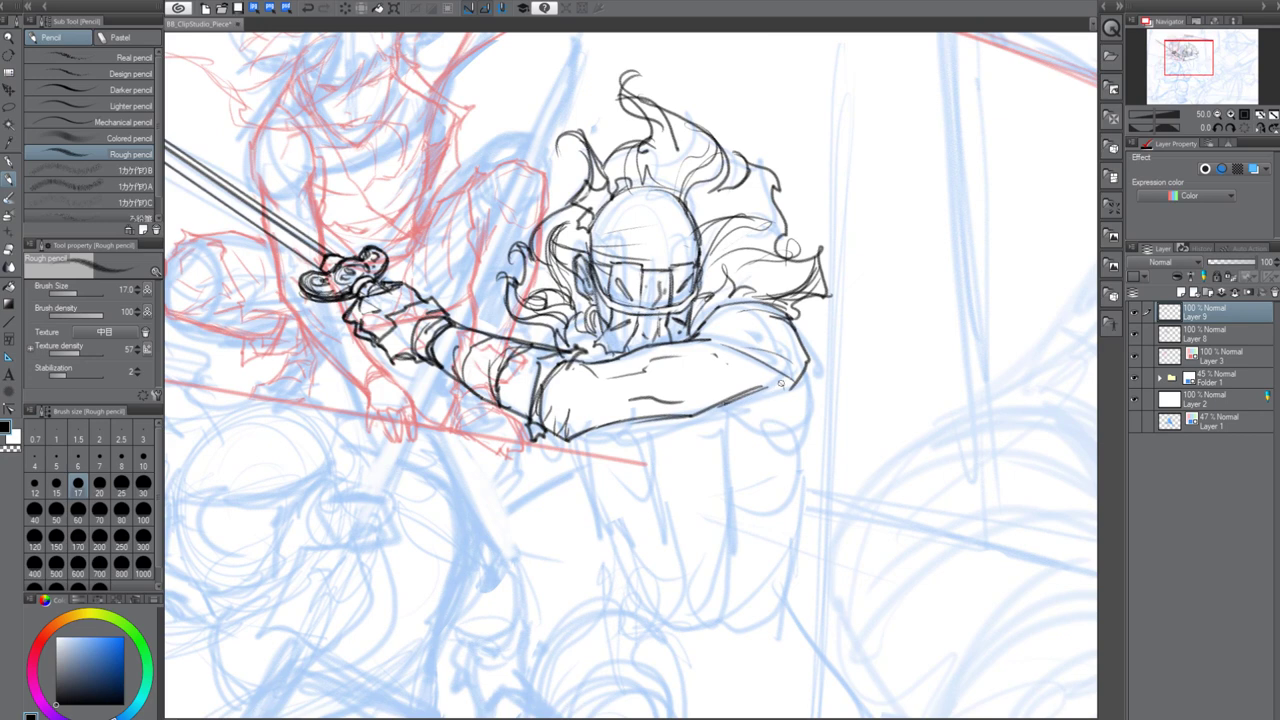
left_click_drag(806, 338, 796, 436)
left_click_drag(727, 405, 822, 460)
mouse_move(795, 412)
left_mouse_down()
mouse_move(826, 460)
mouse_move(760, 484)
mouse_move(800, 535)
left_mouse_up()
mouse_move(734, 522)
left_mouse_down()
mouse_move(800, 545)
mouse_move(786, 570)
left_mouse_up()
mouse_move(790, 536)
left_mouse_down()
mouse_move(784, 561)
mouse_move(761, 448)
left_mouse_up()
left_click_drag(763, 450, 765, 512)
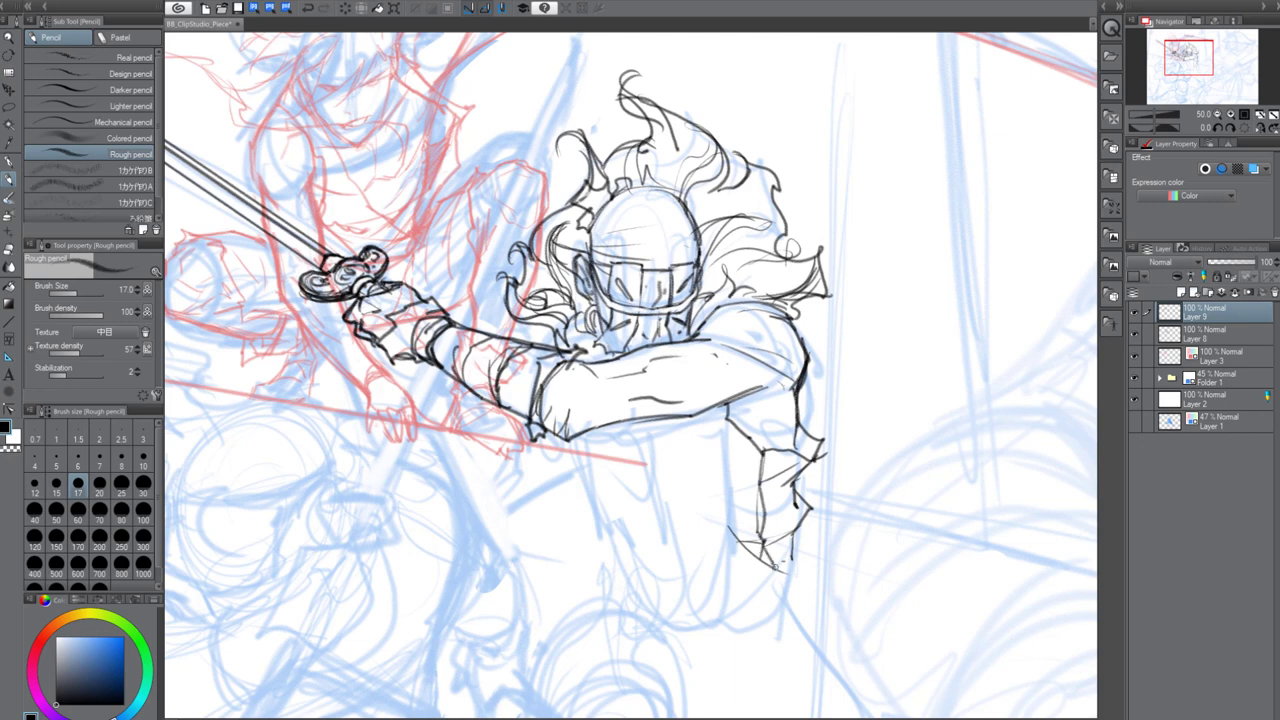
Extend the torn cloth downward and draw a tattered waist cloth with a small round hole and ragged edge
mouse_move(772, 568)
left_mouse_down()
mouse_move(836, 598)
mouse_move(767, 672)
left_mouse_up()
mouse_move(628, 590)
left_mouse_down()
mouse_move(746, 632)
mouse_move(754, 586)
left_mouse_up()
left_click_drag(758, 648, 746, 660)
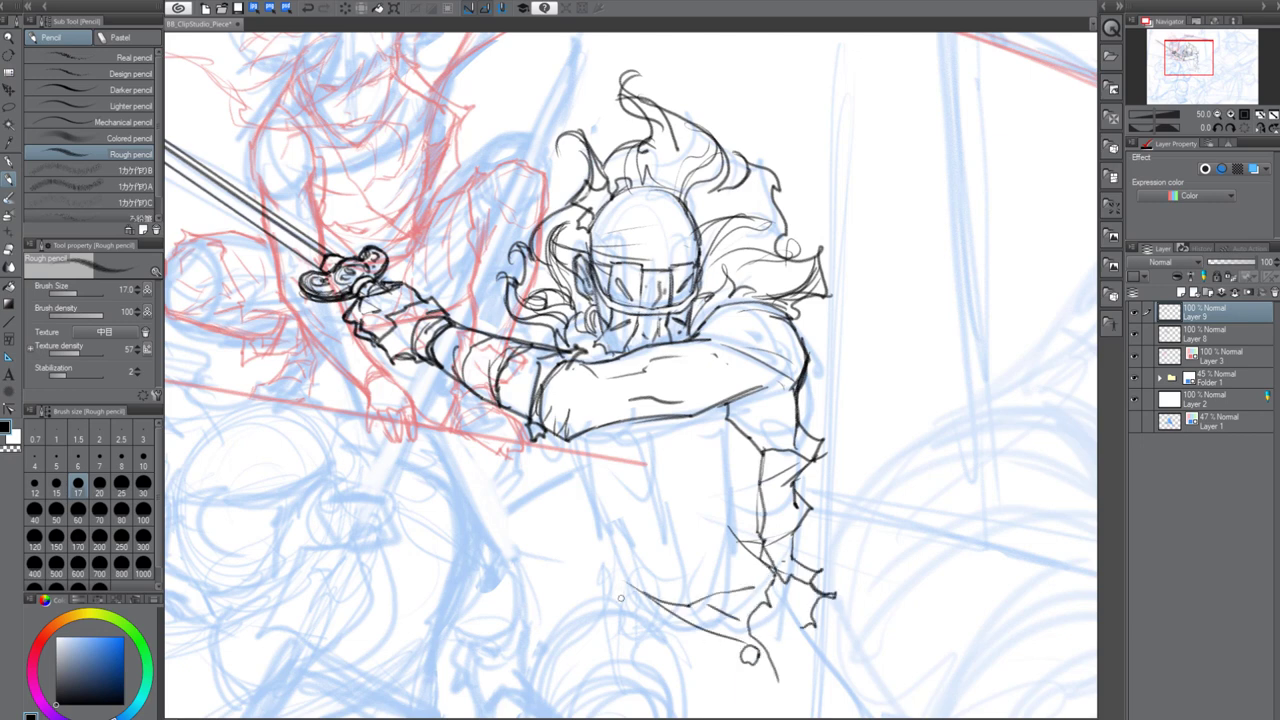
mouse_move(612, 600)
left_mouse_down()
mouse_move(728, 692)
mouse_move(792, 706)
mouse_move(790, 662)
left_mouse_up()
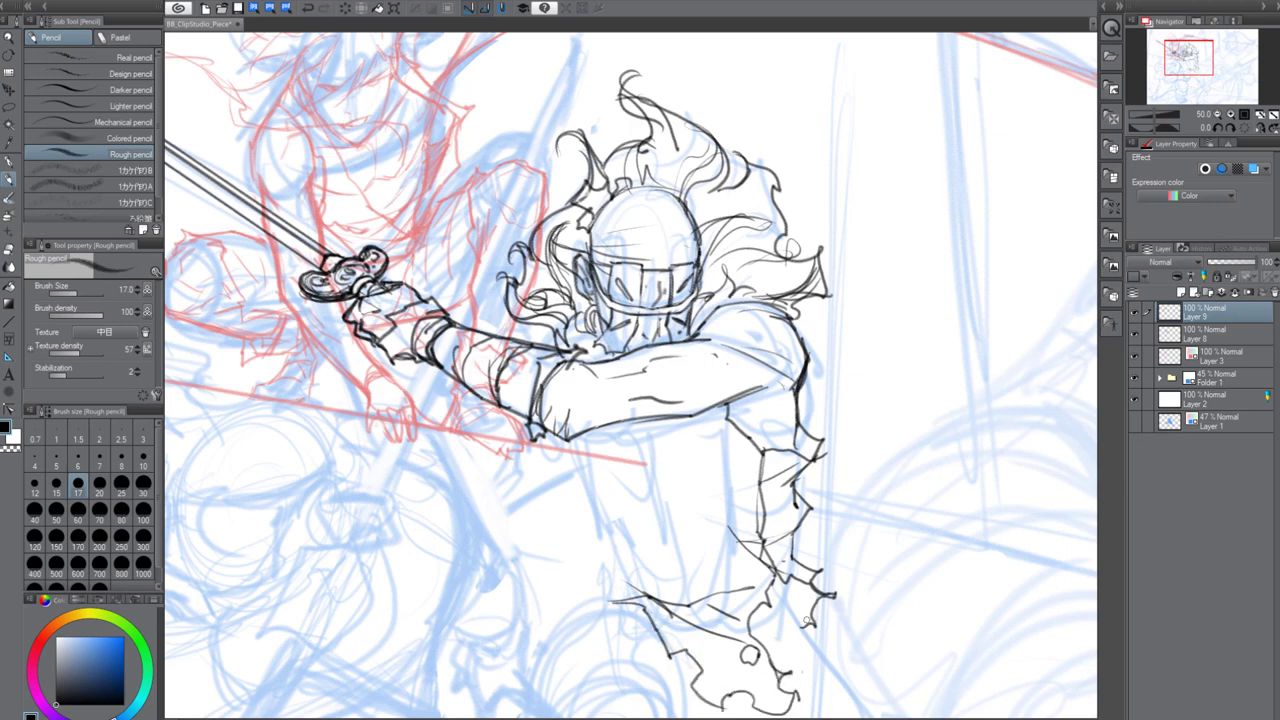
Draw the folded sash bands wrapped around the waist above the tattered cloth
mouse_move(604, 578)
left_mouse_down()
mouse_move(612, 600)
mouse_move(634, 579)
mouse_move(728, 574)
left_mouse_up()
left_click_drag(614, 547, 660, 576)
left_click_drag(630, 568, 750, 561)
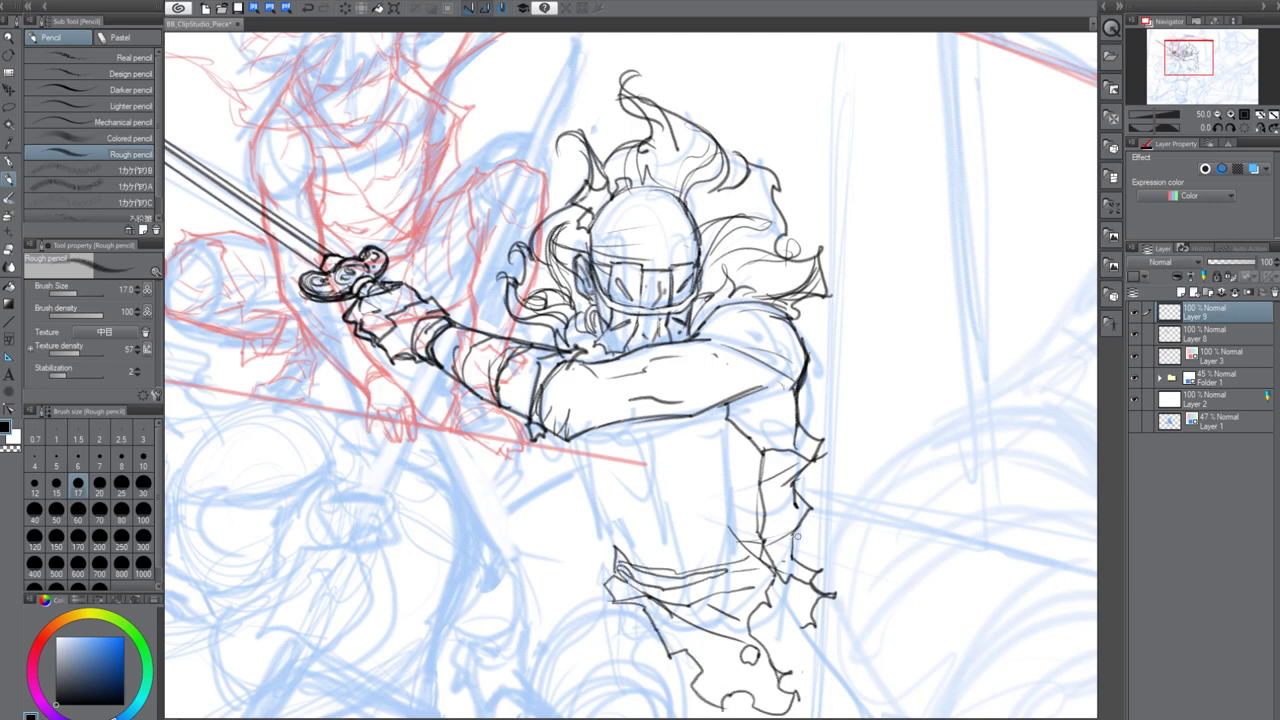
left_click_drag(840, 535, 800, 496)
left_click(1135, 335)
left_click(1135, 335)
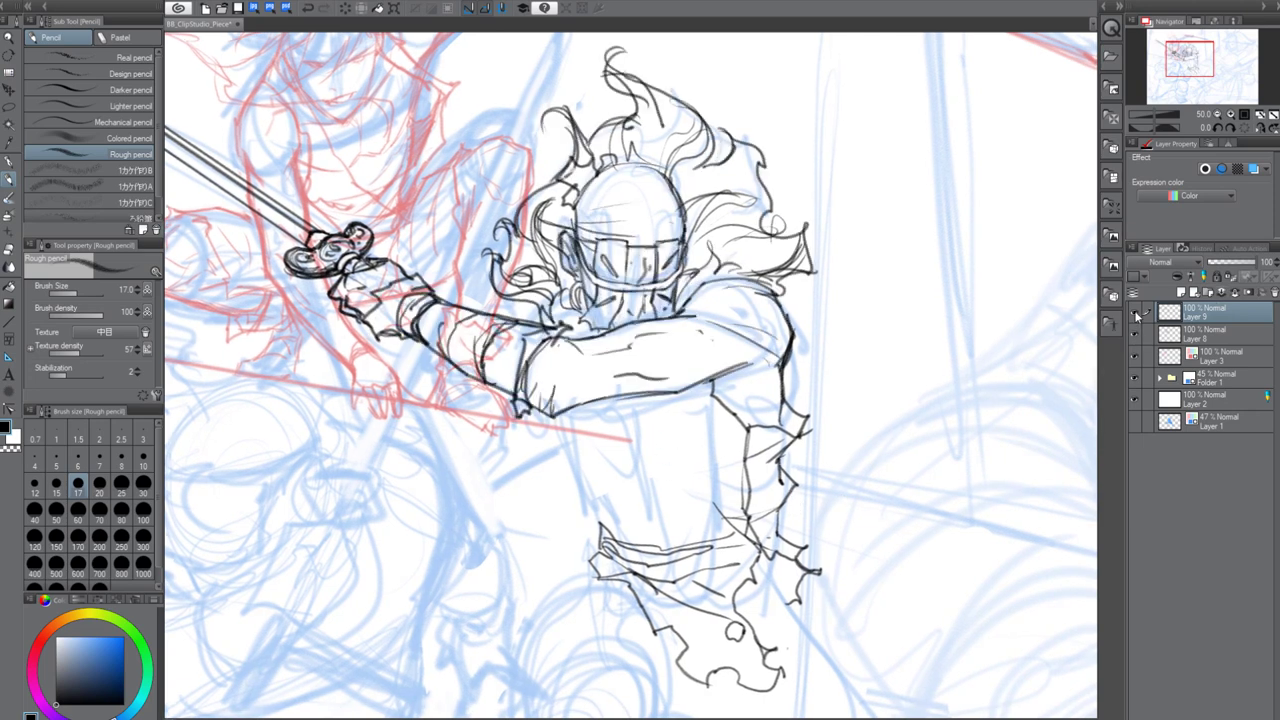
Draw the fitted vest between the raised arm and the sash, with side edges, lower edge and vertical panel seams
left_click_drag(694, 368, 713, 527)
mouse_move(562, 406)
left_mouse_down()
mouse_move(594, 517)
mouse_move(698, 534)
left_mouse_up()
left_click_drag(588, 498, 618, 520)
left_click_drag(626, 496, 690, 470)
left_click_drag(600, 512, 664, 504)
mouse_move(652, 394)
left_mouse_down()
mouse_move(674, 534)
mouse_move(601, 486)
mouse_move(579, 396)
left_mouse_up()
mouse_move(640, 530)
left_mouse_down()
mouse_move(615, 406)
mouse_move(637, 528)
left_mouse_up()
left_click_drag(588, 447, 580, 407)
key("ctrl+z")
key("ctrl+z")
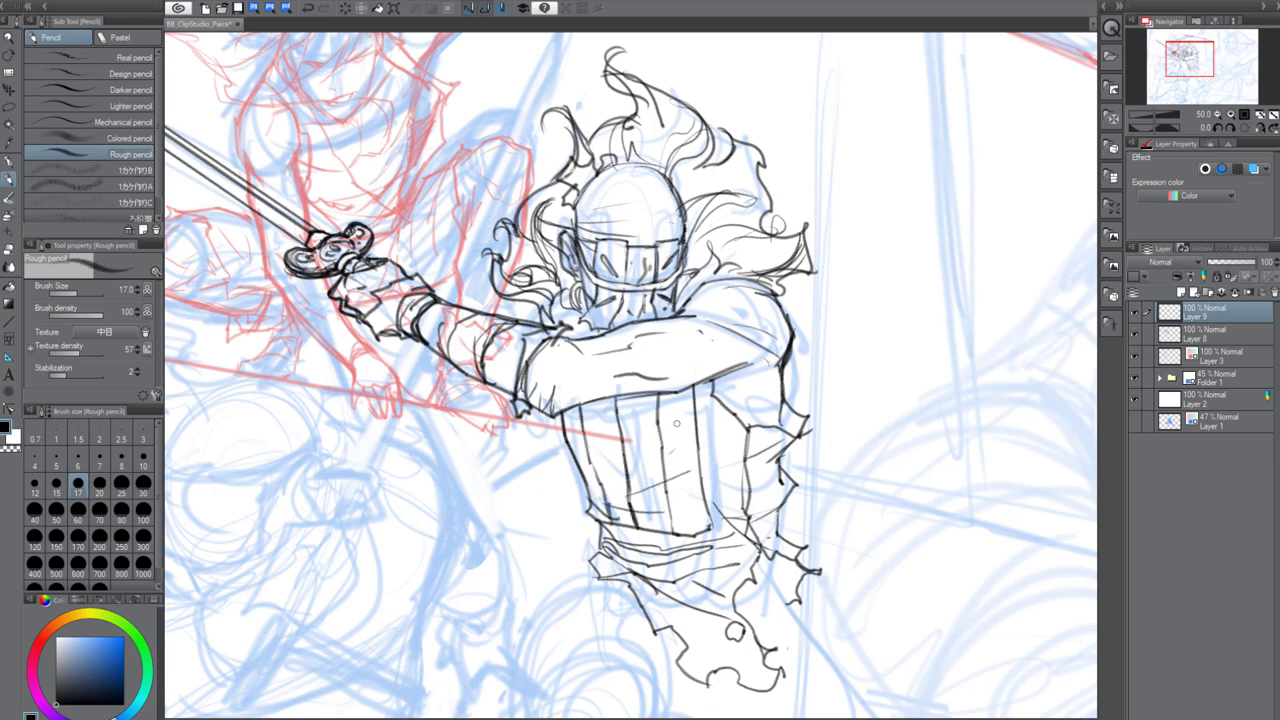
Add light creases across the vest panels and dark shading under the raised arm near the shoulder
left_click_drag(692, 405, 669, 424)
left_click_drag(630, 440, 682, 439)
left_click_drag(718, 374, 764, 362)
mouse_move(729, 382)
left_mouse_down()
mouse_move(762, 373)
mouse_move(704, 382)
left_mouse_up()
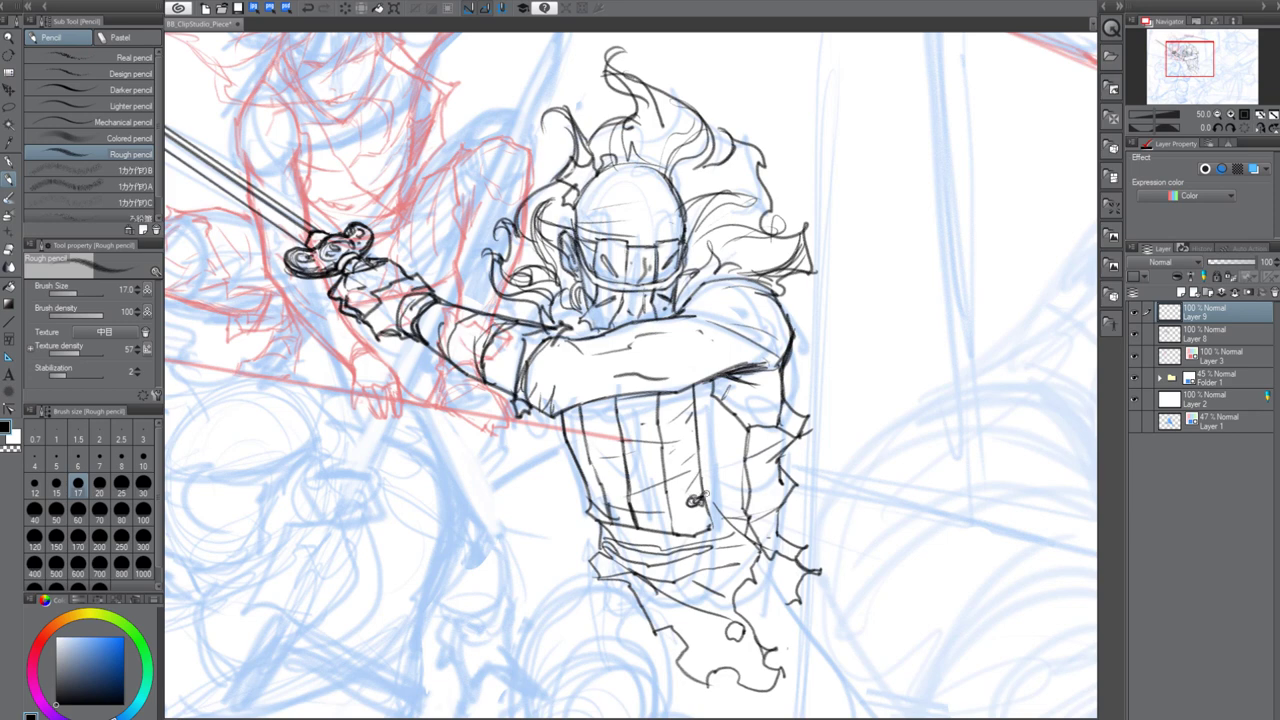
Draw a ring and knotted cord at the vest's lower side, stretching the cord across to the torn cloth
mouse_move(704, 503)
left_mouse_down()
mouse_move(717, 479)
mouse_move(776, 467)
mouse_move(740, 491)
left_mouse_up()
left_click_drag(775, 458, 782, 468)
key("x")
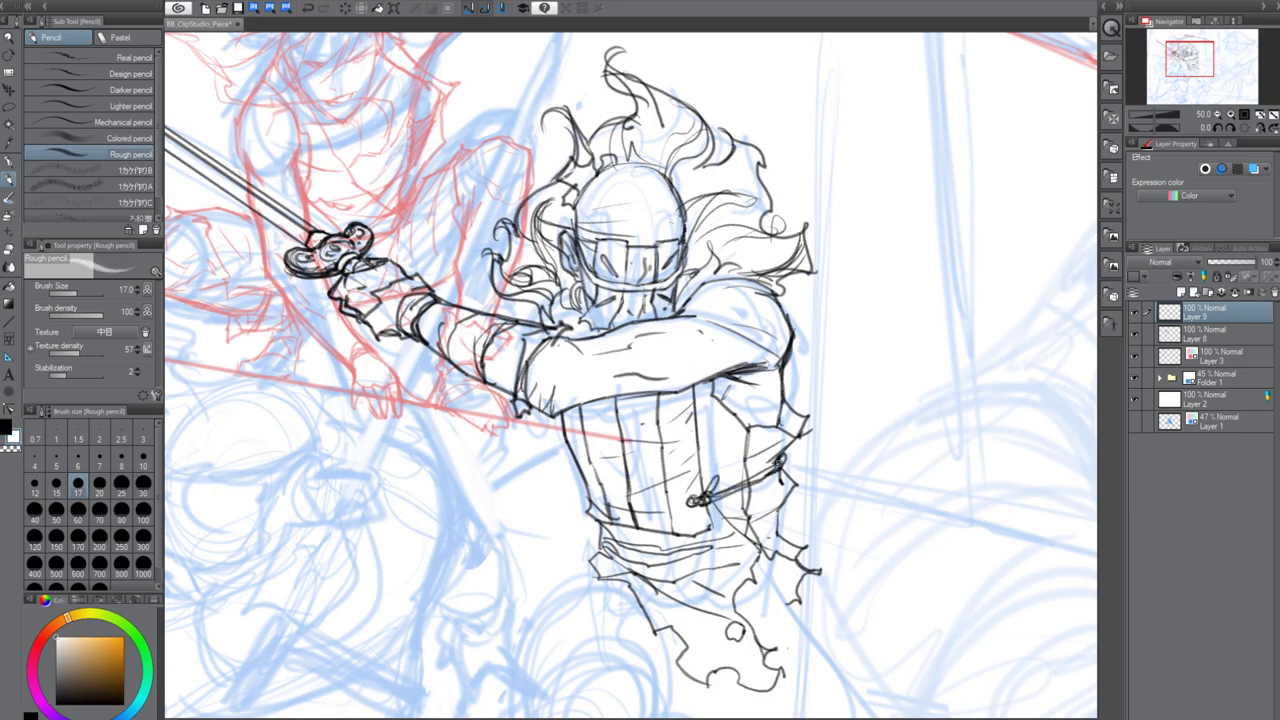
key("x")
left_click_drag(690, 502, 717, 474)
mouse_move(720, 474)
left_mouse_down()
mouse_move(709, 506)
mouse_move(728, 510)
mouse_move(771, 475)
left_mouse_up()
key("x")
key("x")
left_click_drag(779, 450, 787, 463)
key("x")
key("x")
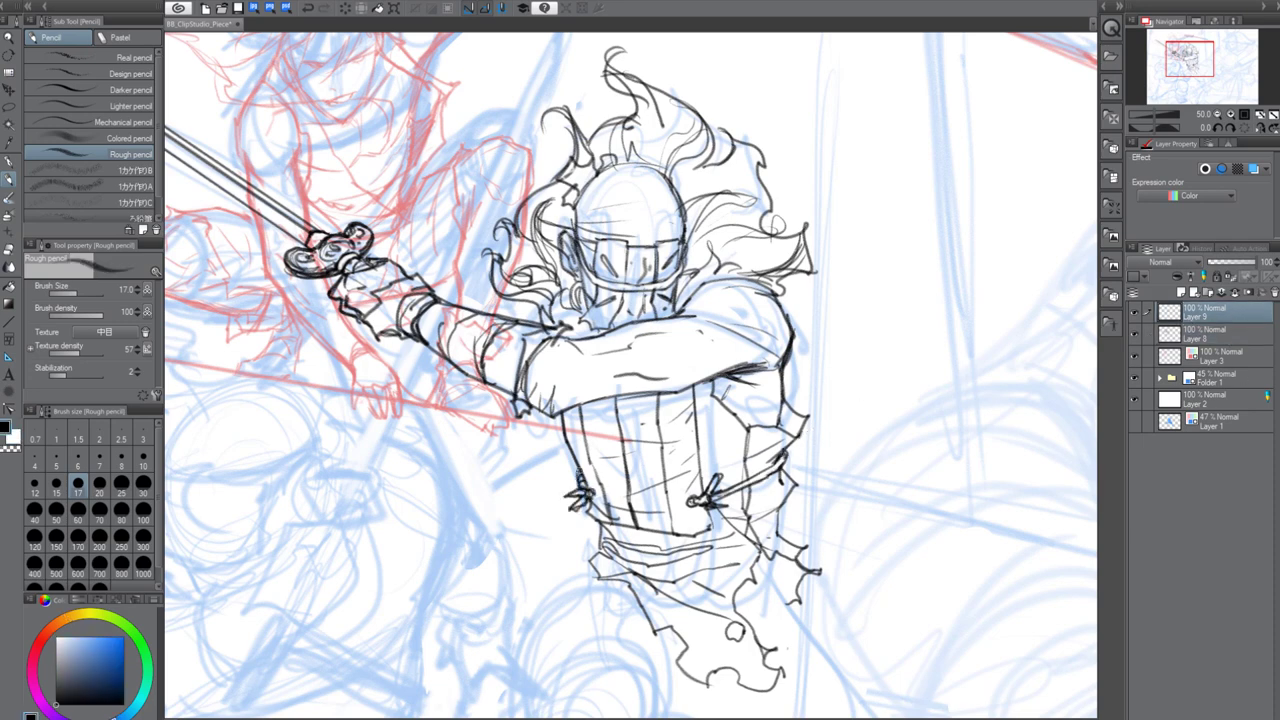
Clean up the small knot on the vest's opposite side and reinforce the vest's long side edge
key("x")
left_click_drag(569, 504, 572, 513)
key("x")
left_click_drag(687, 400, 700, 495)
Draw two pointed, hatched cloth tails hanging below the elbow beside the vest
left_click_drag(520, 418, 493, 458)
mouse_move(510, 489)
left_mouse_down()
mouse_move(532, 471)
mouse_move(476, 482)
left_mouse_up()
mouse_move(552, 450)
left_mouse_down()
mouse_move(496, 502)
mouse_move(557, 478)
mouse_move(494, 526)
left_mouse_up()
mouse_move(532, 406)
left_mouse_down()
mouse_move(500, 450)
mouse_move(522, 480)
mouse_move(502, 488)
left_mouse_up()
left_click_drag(486, 508, 512, 478)
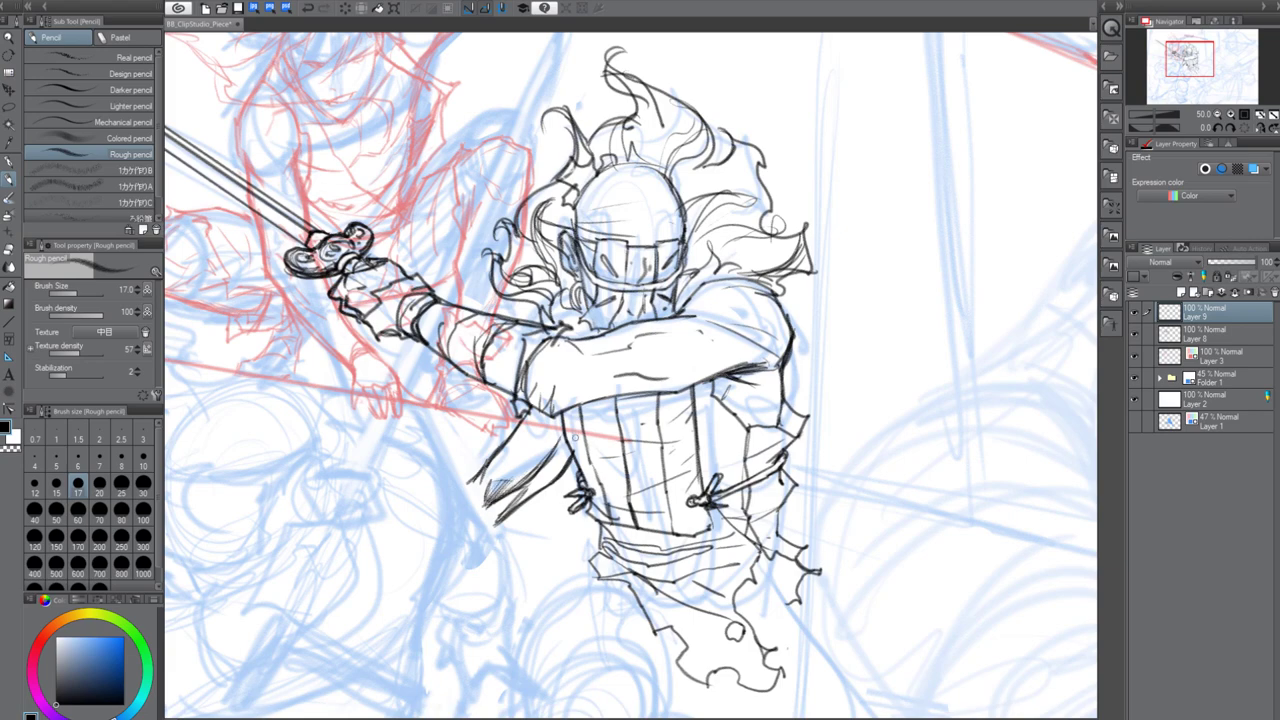
left_click_drag(622, 545, 634, 529)
Review the whole figure and compare it with Layer 9 hidden and shown
left_click(838, 480, "alt")
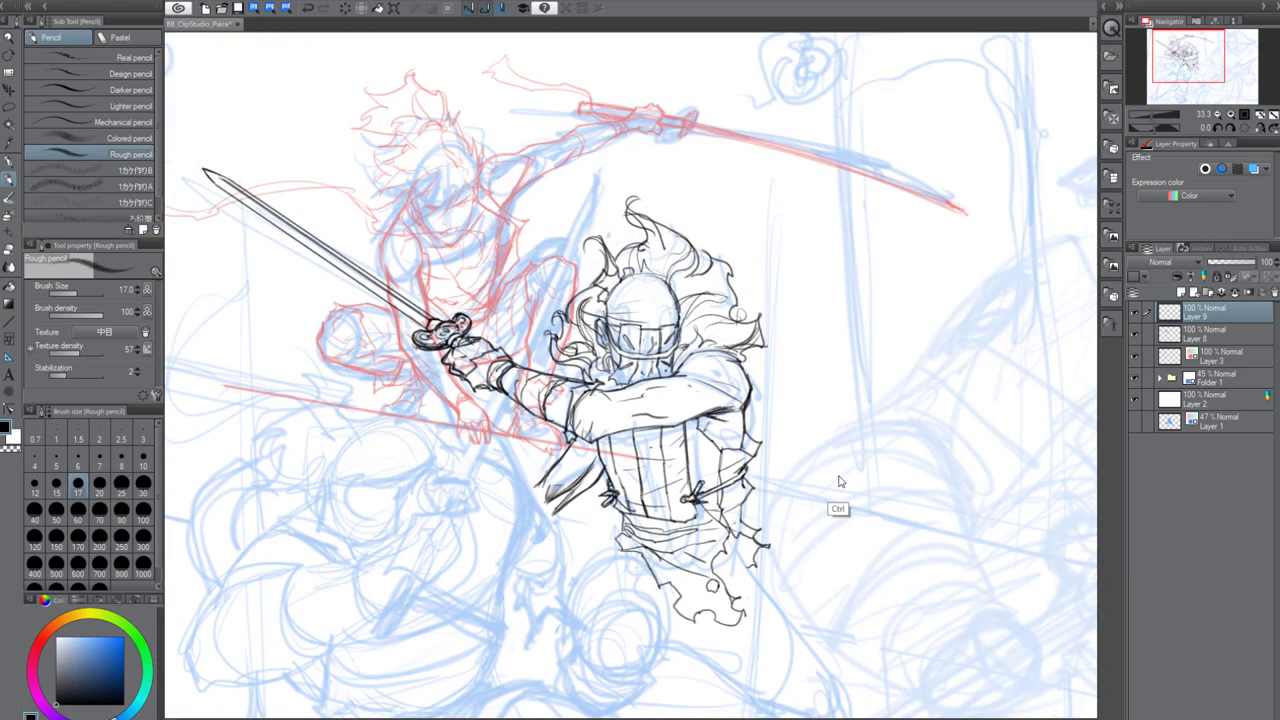
mouse_move(825, 483)
left_mouse_down()
mouse_move(745, 404)
mouse_move(745, 443)
left_mouse_up()
left_click(717, 467, "ctrl")
left_click_drag(665, 406, 825, 464)
left_click(1134, 313)
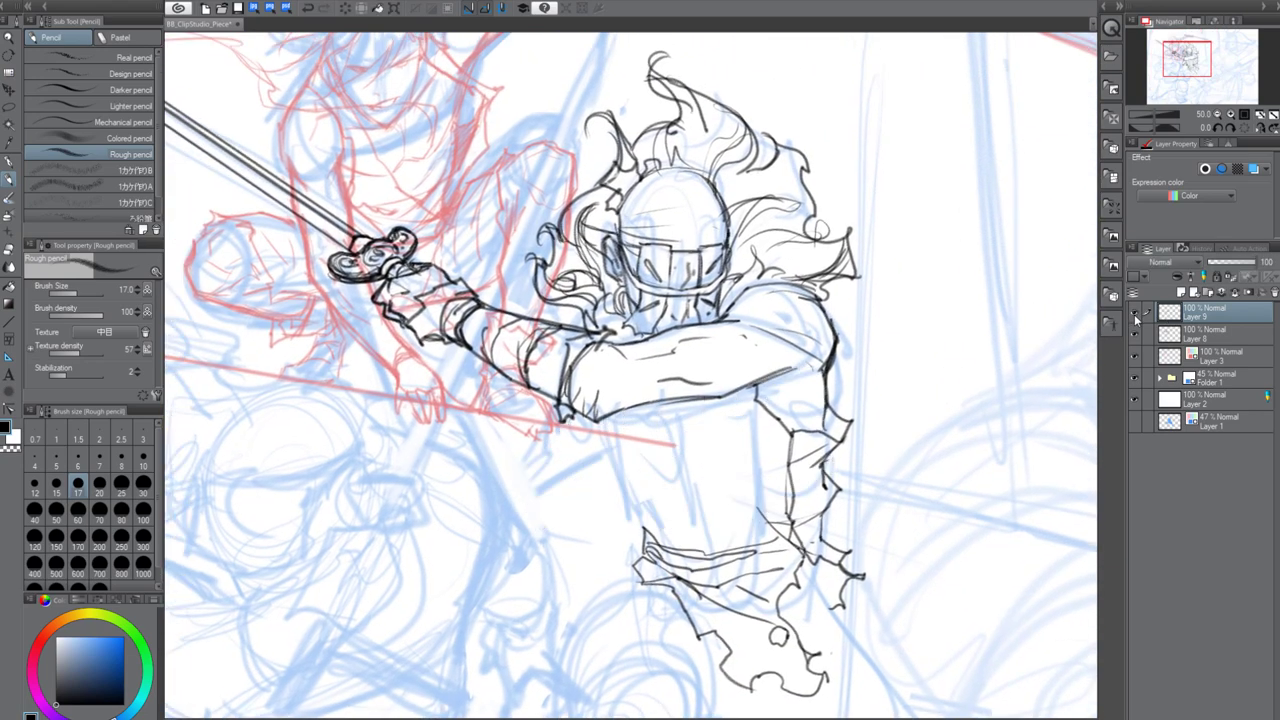
left_click(1134, 313)
left_click_drag(652, 585, 628, 546)
left_click_drag(542, 626, 443, 660)
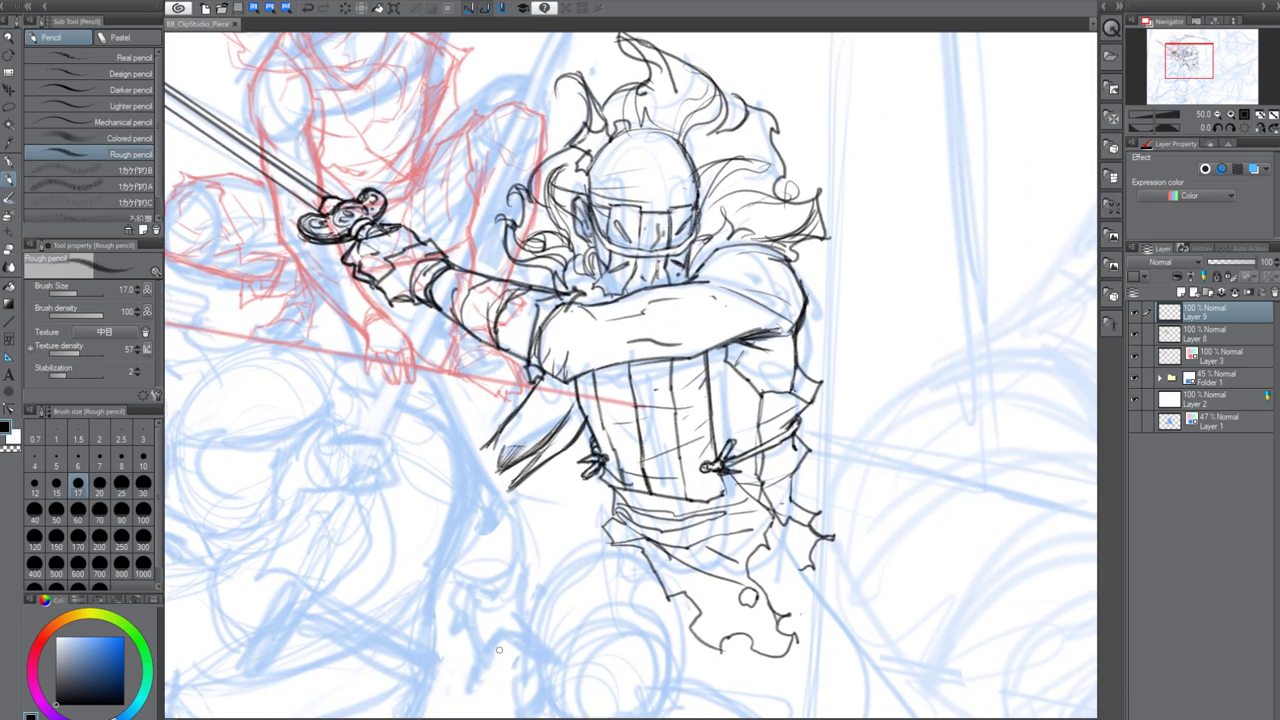
left_click_drag(799, 493, 809, 441)
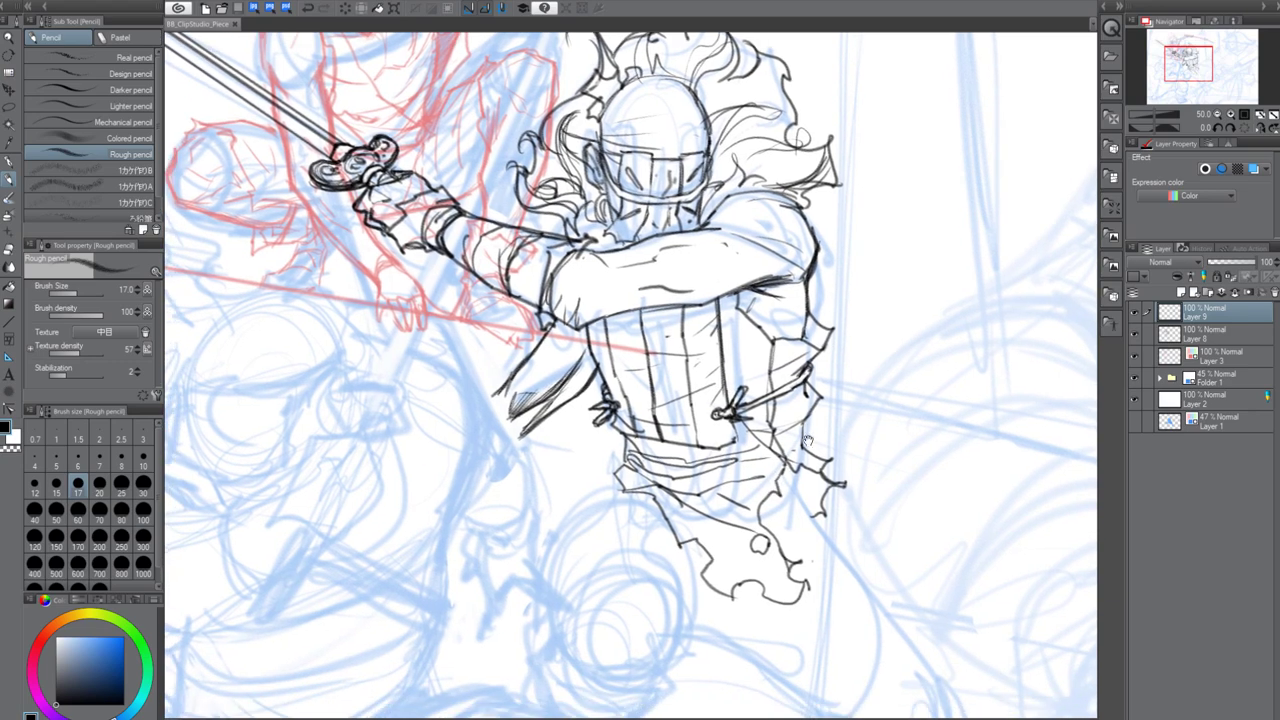
Draw hem lines beneath the tattered waist cloth and small pointed folds at the side of the hip
mouse_move(649, 436)
left_mouse_down()
mouse_move(654, 524)
mouse_move(695, 483)
mouse_move(567, 286)
mouse_move(558, 239)
left_mouse_up()
left_click_drag(714, 405, 600, 427)
left_click_drag(632, 428, 715, 438)
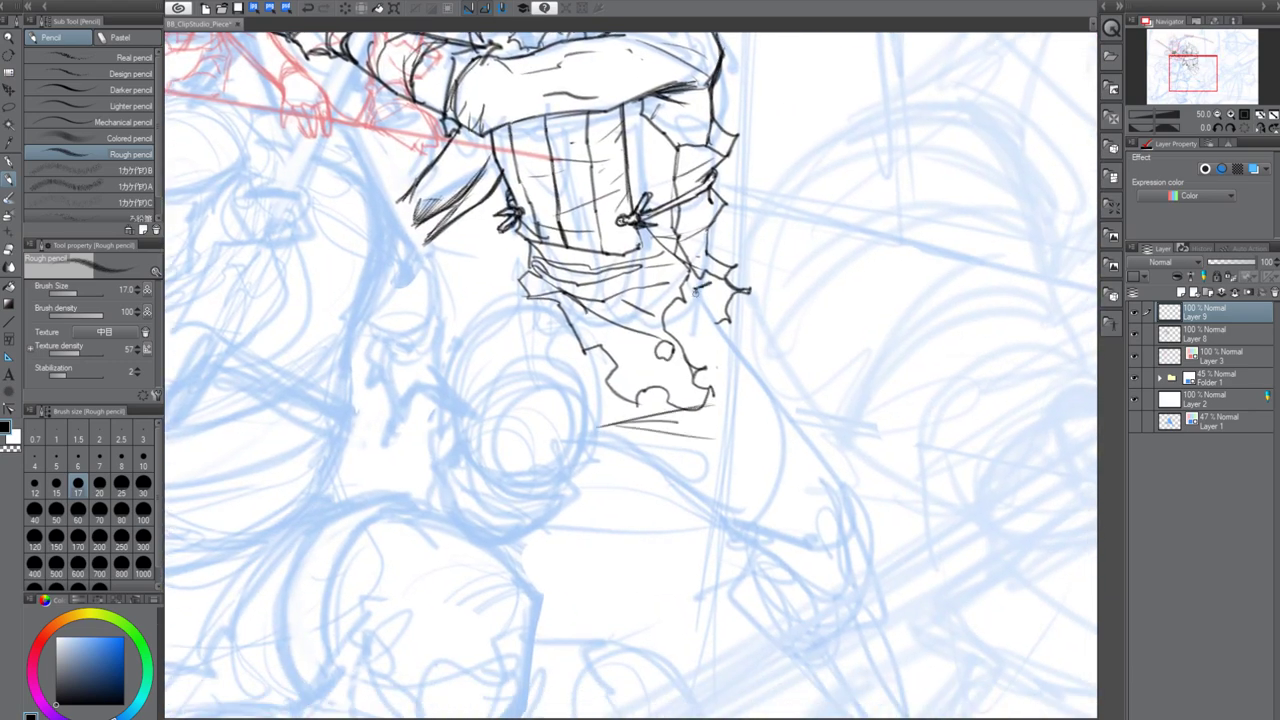
mouse_move(706, 297)
left_mouse_down()
mouse_move(662, 318)
mouse_move(748, 352)
left_mouse_up()
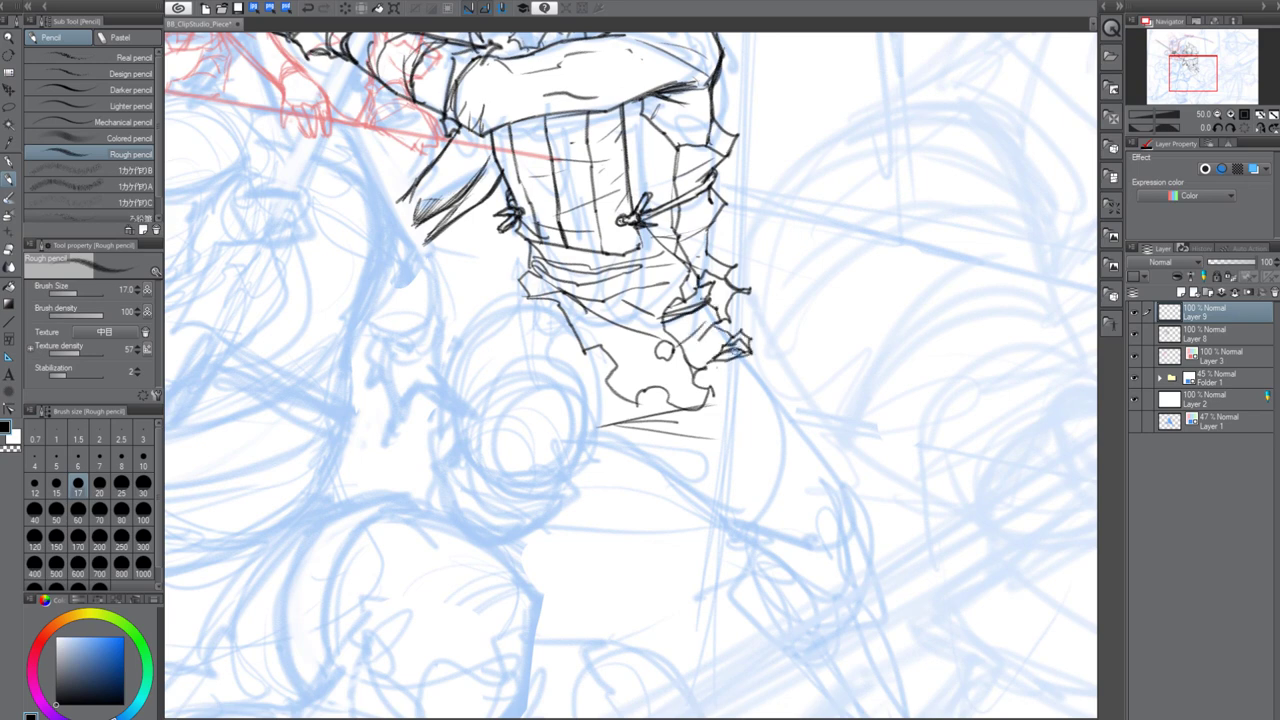
Extend the garment's hem to a pointed outer corner and draw its two side edges down from the waist
left_click_drag(755, 409, 702, 425)
mouse_move(704, 425)
left_mouse_down()
mouse_move(790, 404)
mouse_move(757, 408)
left_mouse_up()
left_click_drag(752, 353, 783, 402)
left_click_drag(729, 375, 769, 388)
left_click_drag(669, 412, 740, 406)
left_click_drag(584, 346, 598, 428)
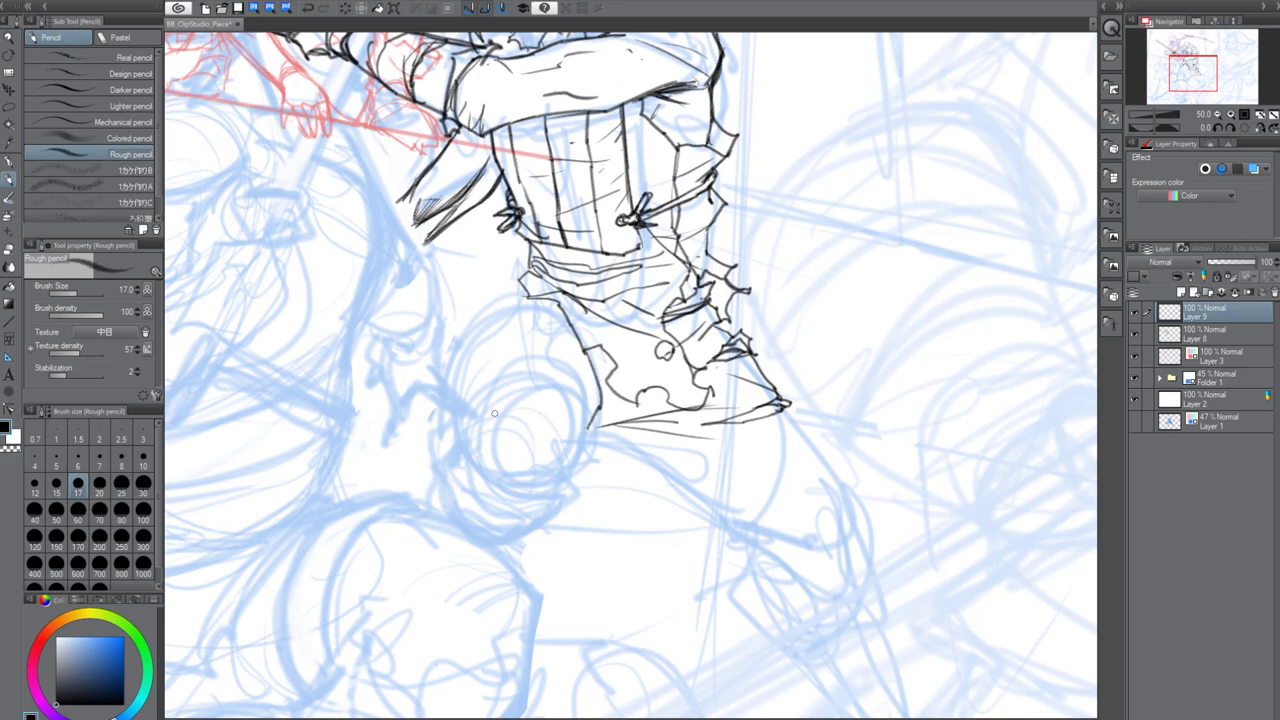
Draw a ragged cloth cuff around the rounded blue form below the waist and hatch its dark inner fold
mouse_move(472, 428)
left_mouse_down()
mouse_move(498, 464)
mouse_move(572, 440)
left_mouse_up()
mouse_move(500, 462)
left_mouse_down()
mouse_move(520, 488)
mouse_move(576, 462)
mouse_move(534, 500)
mouse_move(444, 490)
mouse_move(470, 484)
left_mouse_up()
mouse_move(420, 432)
left_mouse_down()
mouse_move(450, 484)
mouse_move(454, 426)
left_mouse_up()
left_click_drag(444, 428, 470, 470)
left_click_drag(476, 428, 484, 492)
left_click_drag(580, 458, 532, 496)
left_click_drag(556, 474, 482, 506)
left_click_drag(506, 468, 472, 496)
left_click_drag(470, 448, 486, 486)
left_click_drag(558, 482, 486, 506)
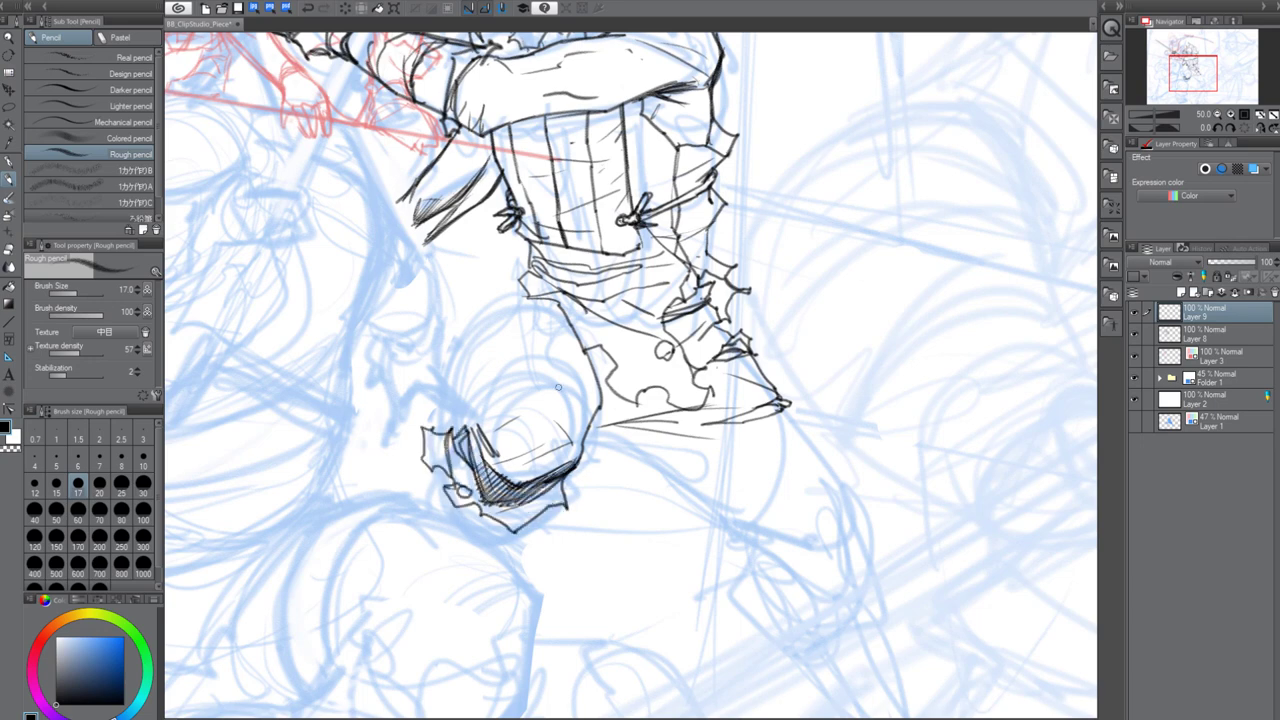
Draw the ragged outer and upper edges of the raised trouser leg, with inner fold lines and a small dark patch beside the thigh
left_click_drag(466, 422, 486, 464)
left_click_drag(532, 334, 550, 393)
left_click_drag(492, 488, 482, 456)
left_click_drag(488, 436, 494, 478)
left_click_drag(478, 460, 501, 502)
left_click_drag(473, 424, 527, 383)
mouse_move(508, 403)
left_mouse_down()
mouse_move(554, 396)
mouse_move(537, 362)
left_mouse_up()
mouse_move(531, 366)
left_mouse_down()
mouse_move(547, 361)
mouse_move(513, 370)
left_mouse_up()
mouse_move(516, 371)
left_mouse_down()
mouse_move(550, 354)
mouse_move(586, 386)
mouse_move(618, 450)
mouse_move(606, 426)
left_mouse_up()
left_click_drag(602, 406, 620, 426)
Hatch the inside and lower edge of the raised leg's tattered cuff to deepen its shadow
mouse_move(606, 492)
left_mouse_down()
mouse_move(654, 510)
mouse_move(604, 508)
left_mouse_up()
left_click_drag(574, 536, 530, 588)
left_click_drag(506, 556, 560, 578)
left_click_drag(474, 541, 462, 522)
left_click_drag(466, 516, 490, 552)
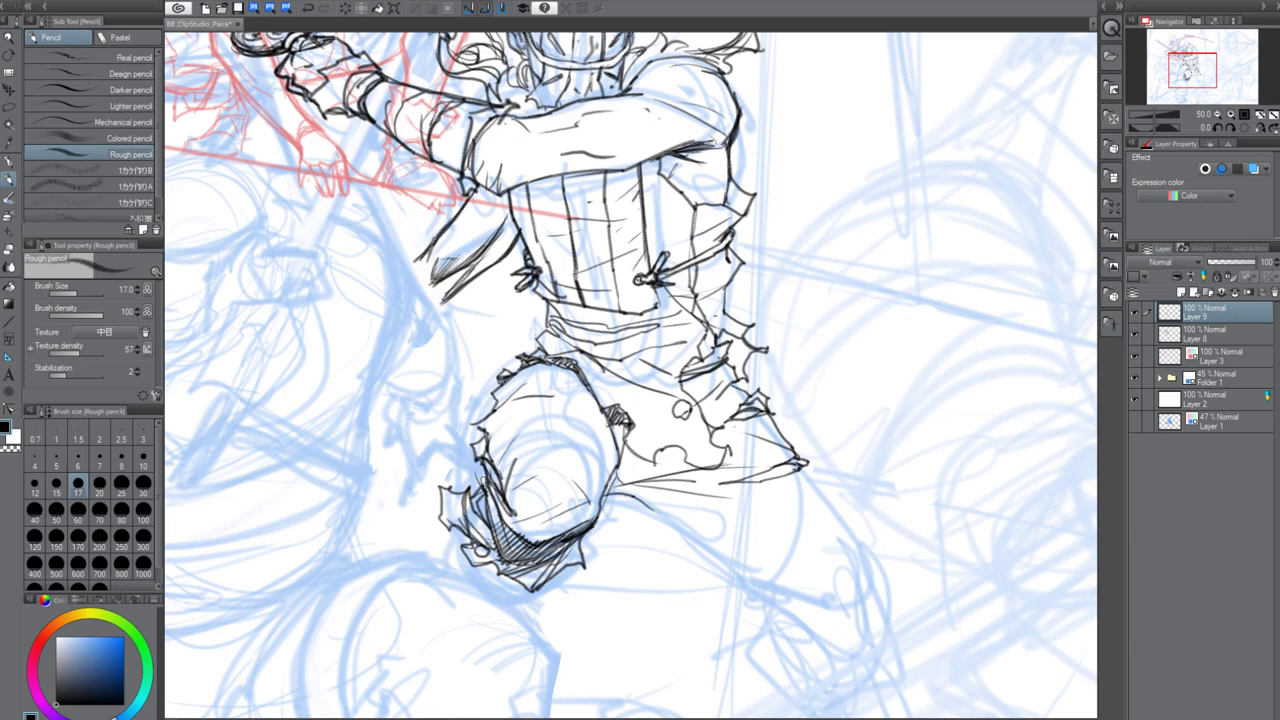
left_click_drag(466, 490, 488, 545)
left_click_drag(470, 522, 495, 545)
left_click_drag(444, 514, 457, 528)
left_click_drag(458, 502, 463, 525)
left_click_drag(590, 508, 552, 568)
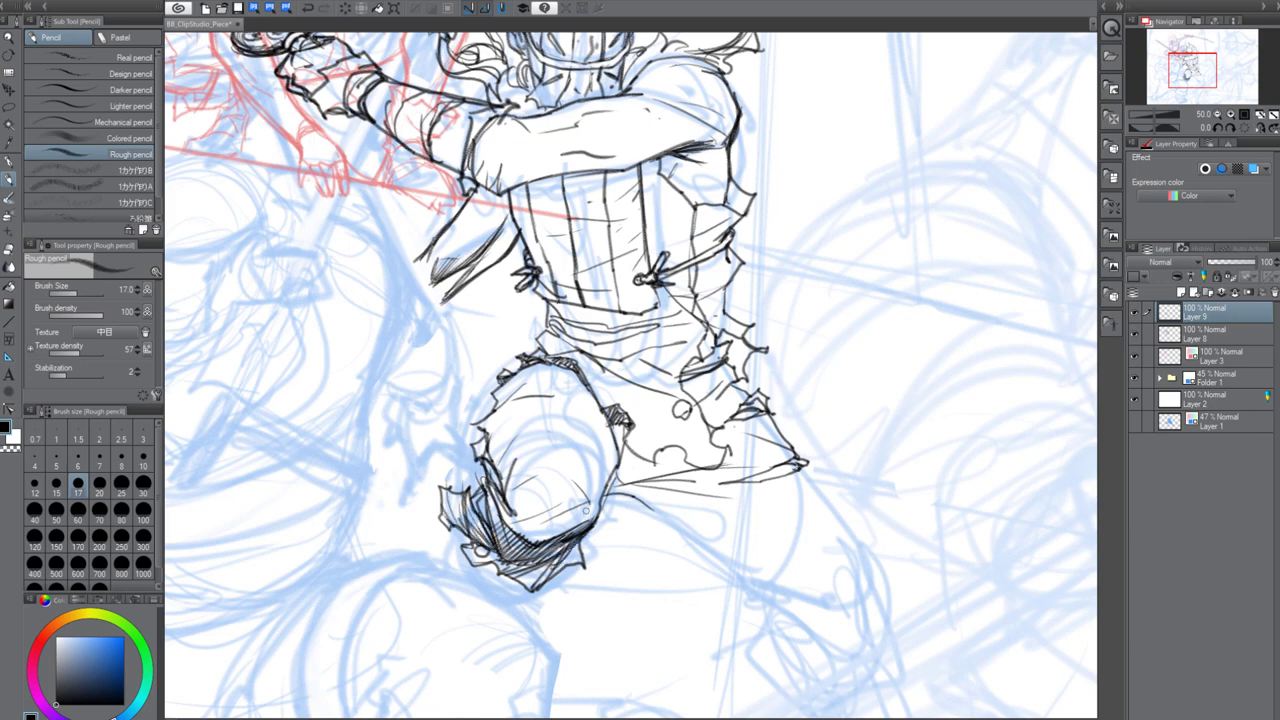
Thicken the raised leg's inner contour, darken the patch beside it and reinforce the upper outer edge
left_click_drag(612, 468, 576, 530)
mouse_move(590, 408)
left_mouse_down()
mouse_move(600, 505)
mouse_move(611, 464)
left_mouse_up()
left_click_drag(626, 428, 612, 486)
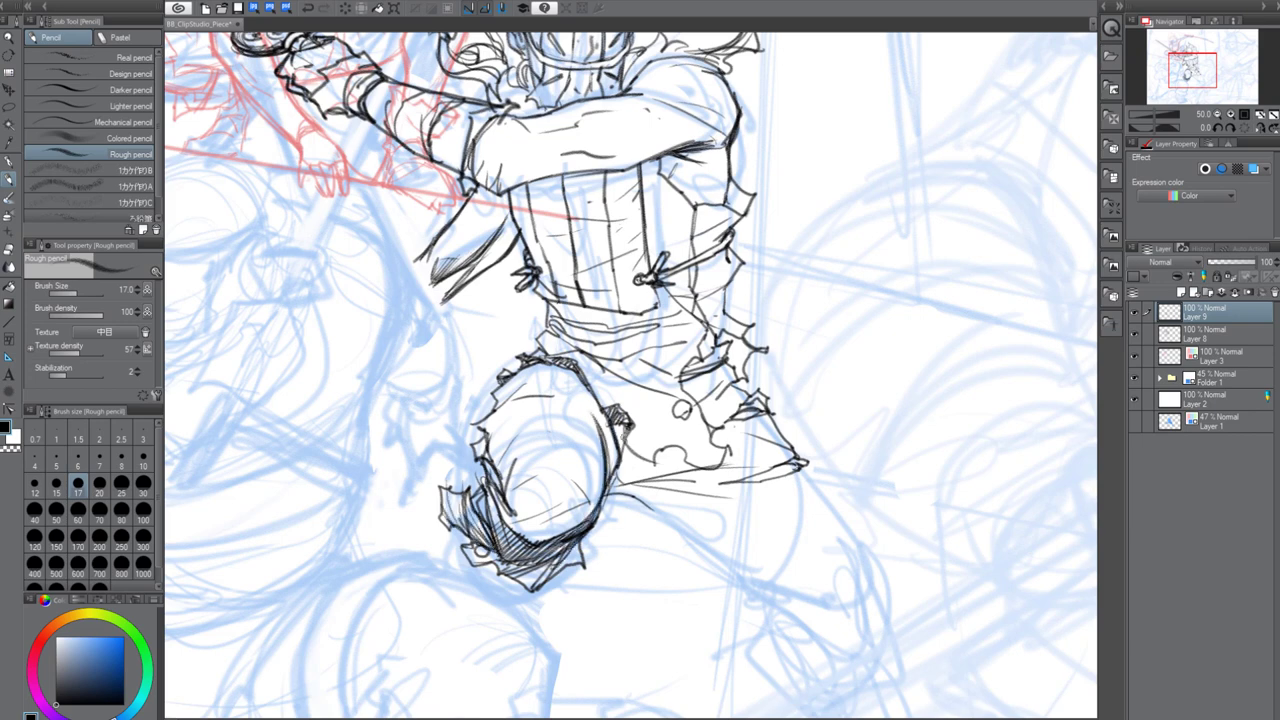
left_click_drag(616, 420, 609, 398)
mouse_move(530, 350)
left_mouse_down()
mouse_move(490, 382)
mouse_move(468, 438)
left_mouse_up()
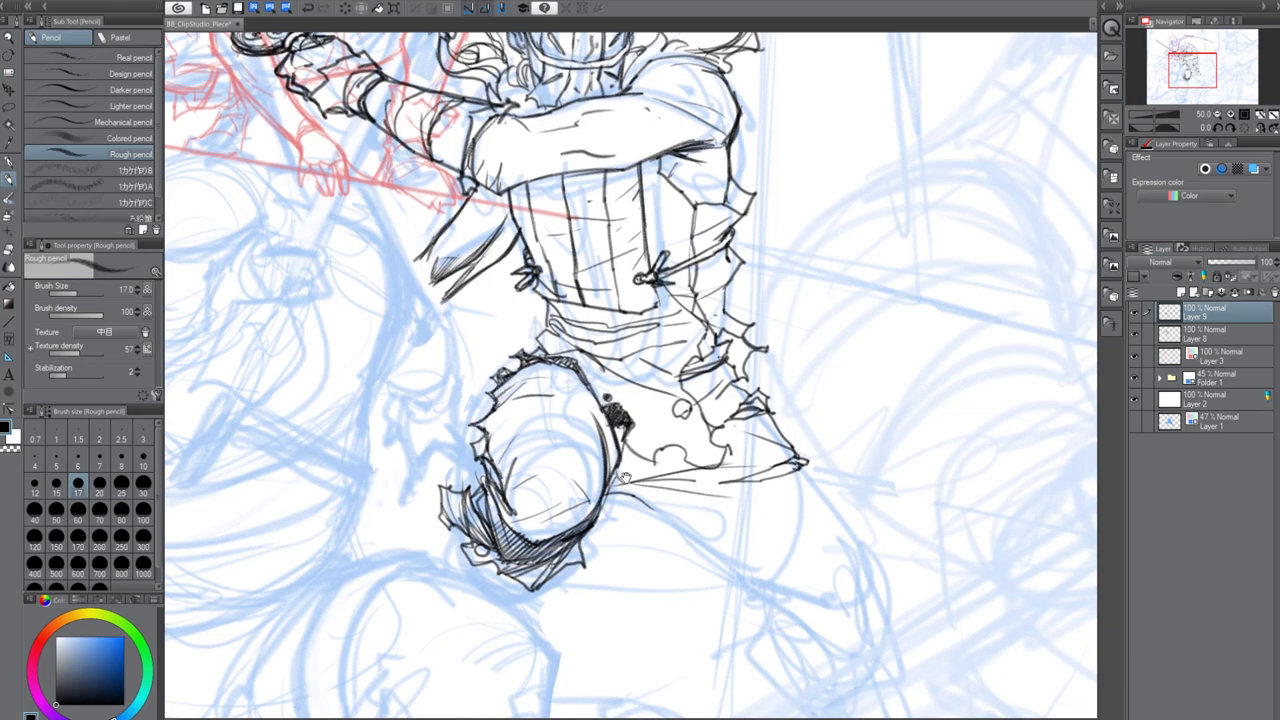
Draw the upper and lower contours of the extended leg down from the hem and add a small torn hole near the knee
scroll(866, 447, "down", 2)
mouse_move(816, 460)
left_mouse_down()
mouse_move(688, 394)
mouse_move(717, 431)
mouse_move(677, 471)
mouse_move(674, 508)
left_mouse_up()
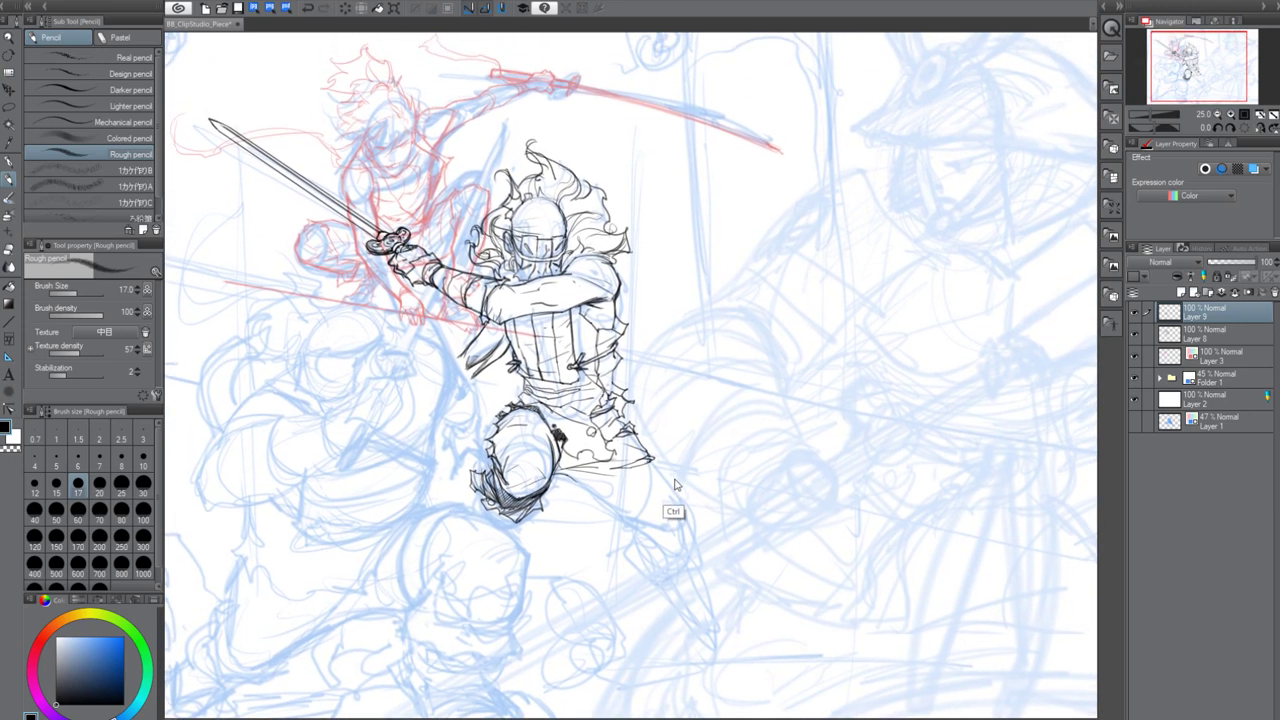
scroll(674, 508, "up", 2)
mouse_move(444, 467)
left_mouse_down()
mouse_move(548, 503)
mouse_move(598, 500)
left_mouse_up()
left_click_drag(464, 471, 582, 544)
left_click_drag(525, 508, 673, 593)
left_click_drag(620, 576, 655, 607)
left_click_drag(629, 440, 697, 561)
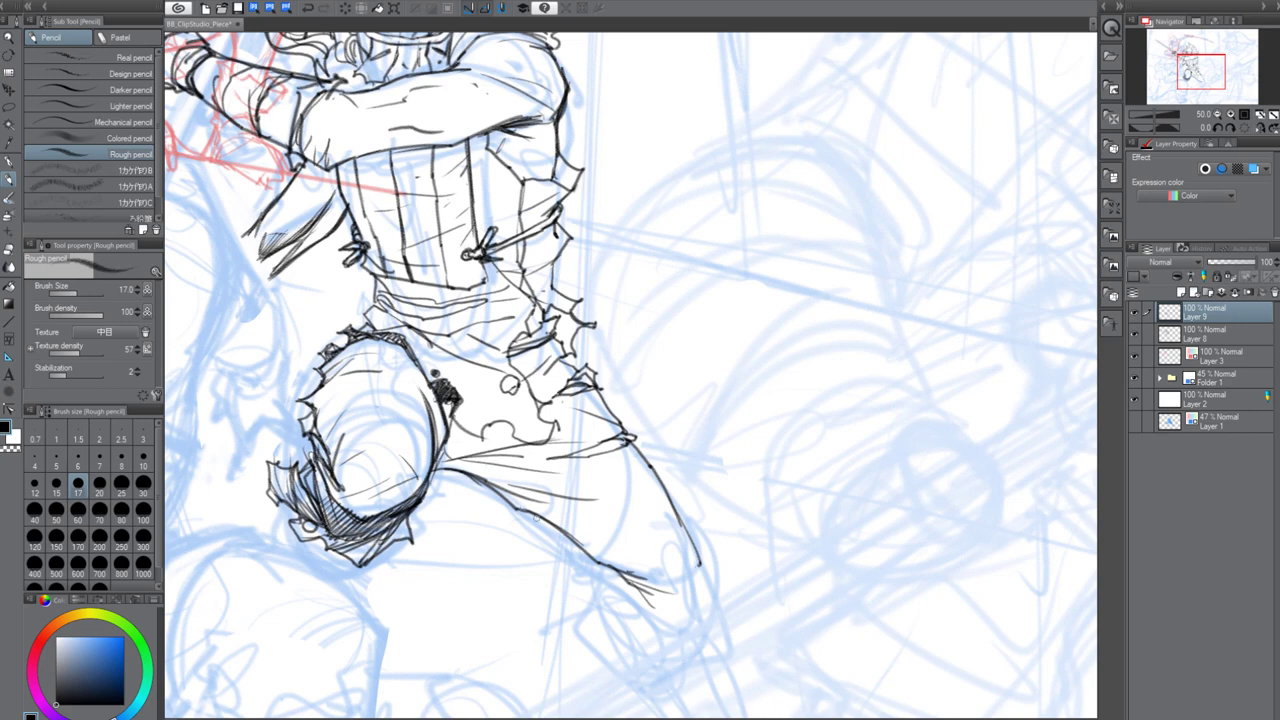
mouse_move(522, 510)
left_mouse_down()
mouse_move(586, 552)
mouse_move(628, 544)
mouse_move(600, 530)
mouse_move(636, 532)
mouse_move(650, 518)
mouse_move(642, 548)
mouse_move(698, 590)
left_mouse_up()
Reinforce the extended leg's knee contour and build up the jagged, hatched line along its underside
scroll(700, 577, "down", 1)
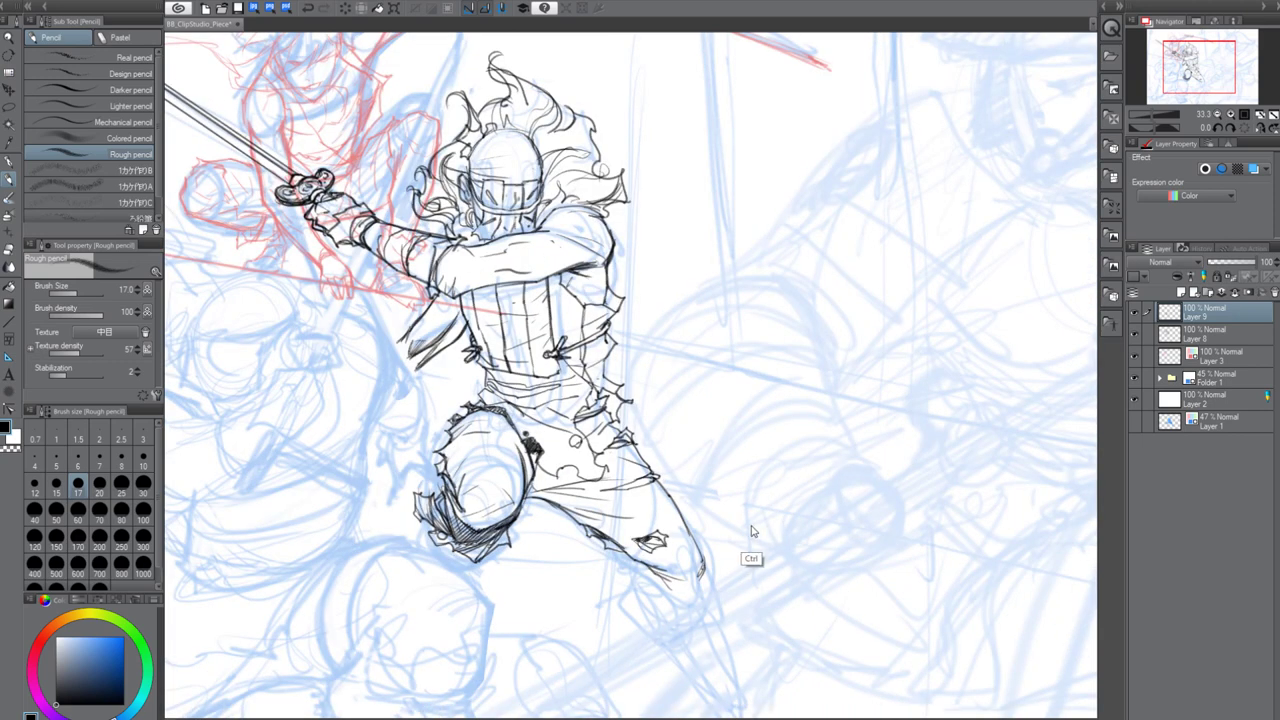
scroll(750, 533, "up", 1)
left_click_drag(633, 490, 628, 519)
left_click_drag(526, 498, 571, 538)
left_click_drag(546, 515, 588, 545)
left_click_drag(586, 544, 592, 532)
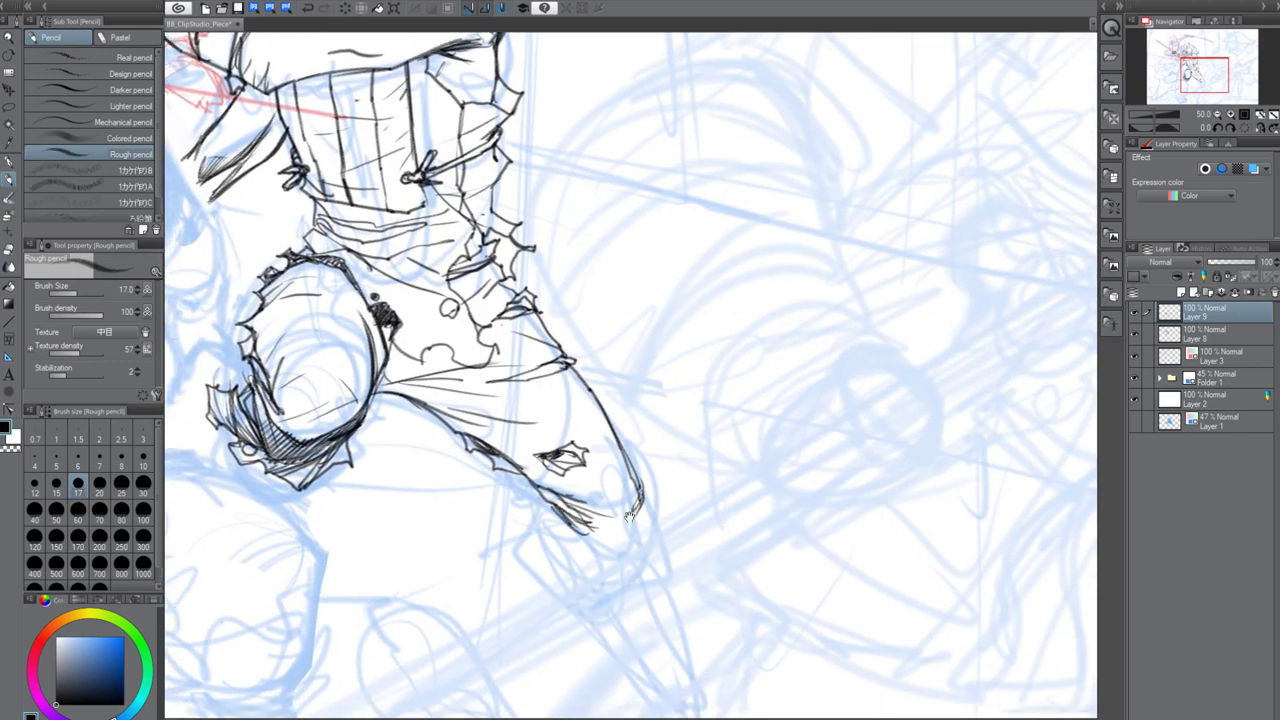
Draw a ragged cloth cuff below the extended leg's knee, hatch its inside, and check the figure by toggling layer visibility
mouse_move(540, 490)
left_mouse_down()
mouse_move(520, 528)
mouse_move(601, 575)
left_mouse_up()
left_click_drag(640, 500, 602, 576)
mouse_move(596, 506)
left_mouse_down()
mouse_move(636, 542)
mouse_move(612, 546)
mouse_move(634, 558)
mouse_move(667, 468)
left_mouse_up()
mouse_move(676, 498)
left_mouse_down()
mouse_move(632, 536)
mouse_move(600, 534)
mouse_move(586, 504)
left_mouse_up()
left_click_drag(626, 466, 582, 496)
mouse_move(592, 422)
left_mouse_down()
mouse_move(552, 482)
mouse_move(602, 516)
mouse_move(692, 472)
left_mouse_up()
mouse_move(690, 480)
left_mouse_down()
mouse_move(692, 432)
mouse_move(680, 522)
left_mouse_up()
left_click_drag(596, 366, 684, 369)
left_click_drag(819, 464, 823, 520)
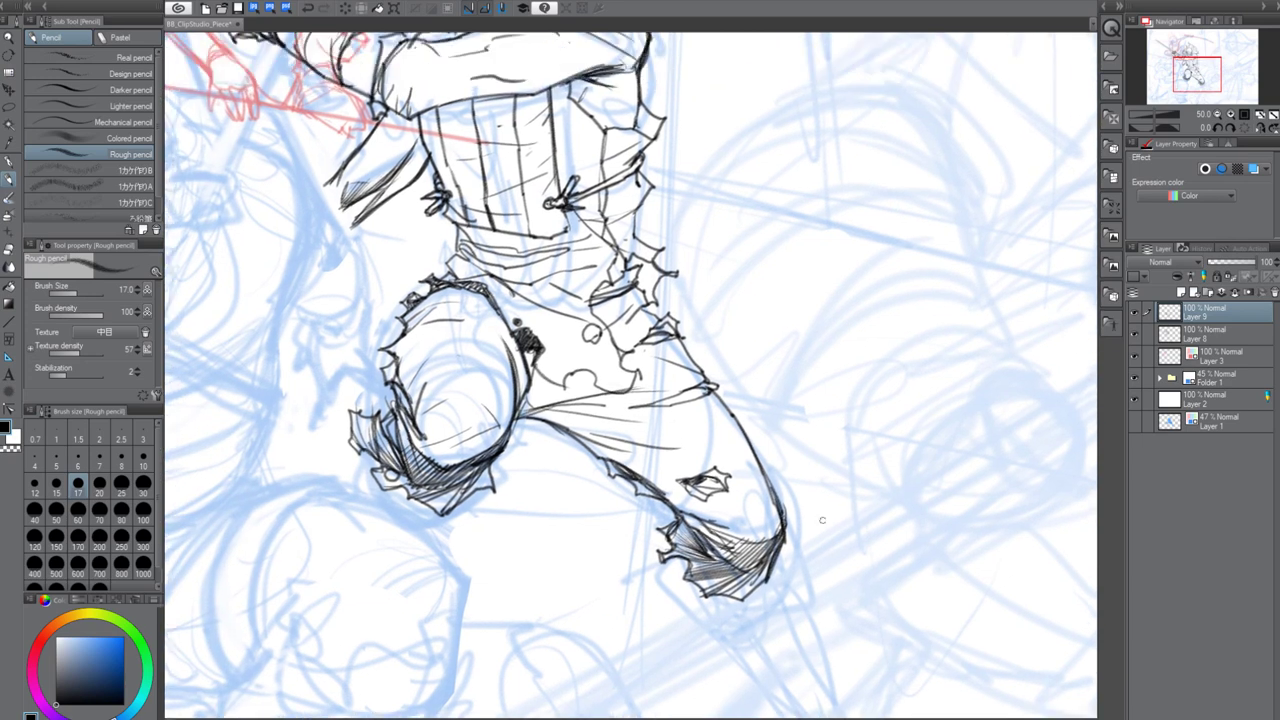
scroll(823, 520, "down", 1)
left_click_drag(878, 479, 880, 508)
left_click(1134, 315)
left_click(1134, 316)
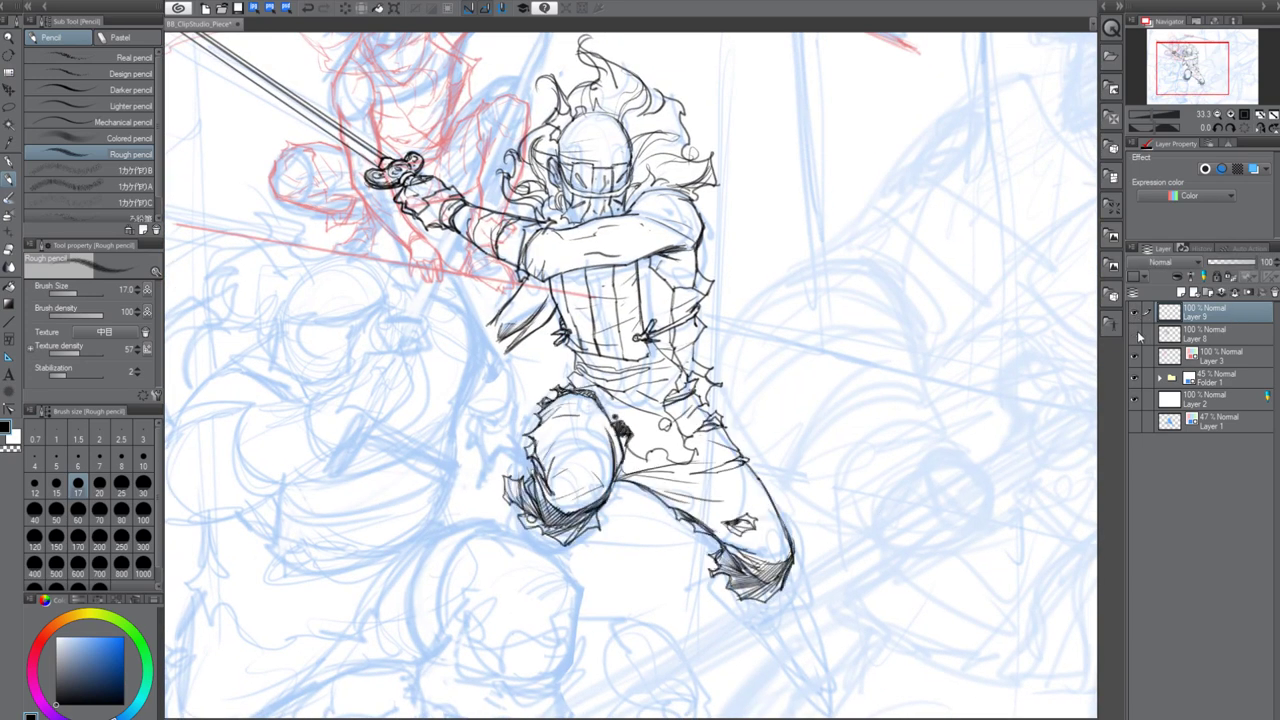
Shade the holes and stains on the front of the trousers using the Charcoal brush at size 30
left_click(130, 38)
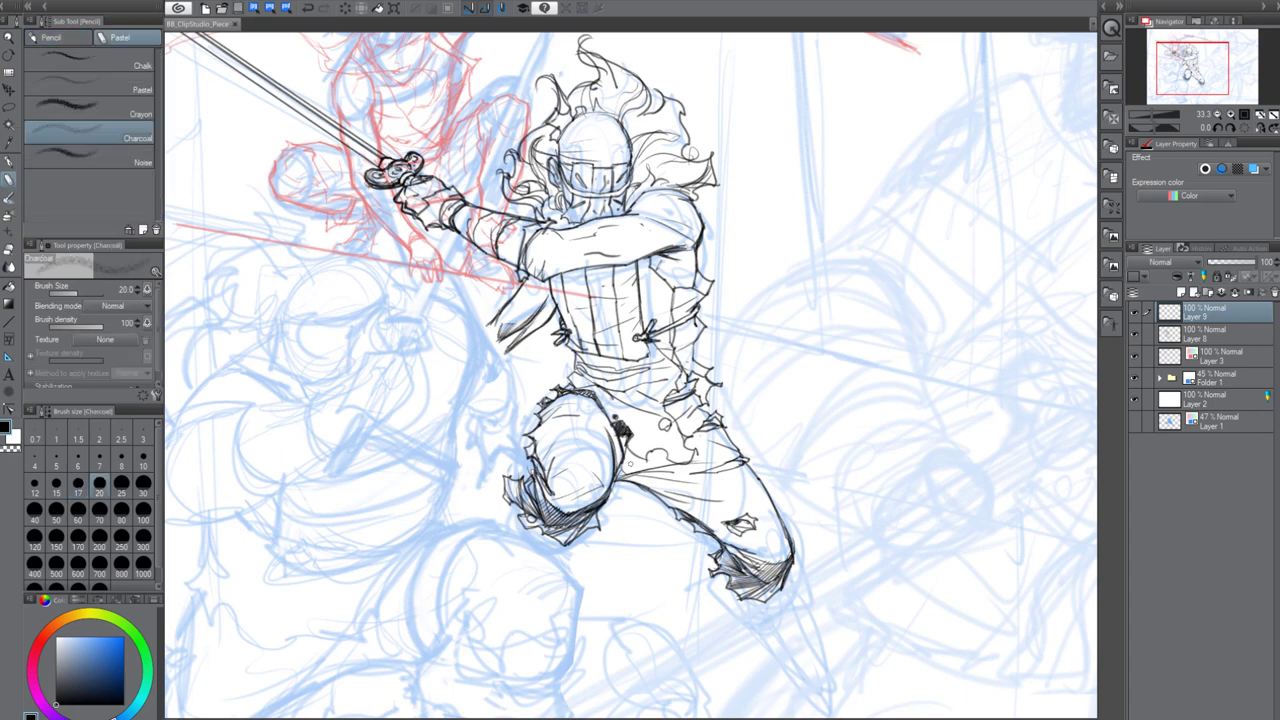
key("bracketright")
key("bracketright")
mouse_move(628, 468)
left_mouse_down()
mouse_move(632, 456)
mouse_move(668, 461)
mouse_move(627, 446)
mouse_move(632, 456)
mouse_move(619, 424)
mouse_move(629, 433)
left_mouse_up()
key("x")
key("x")
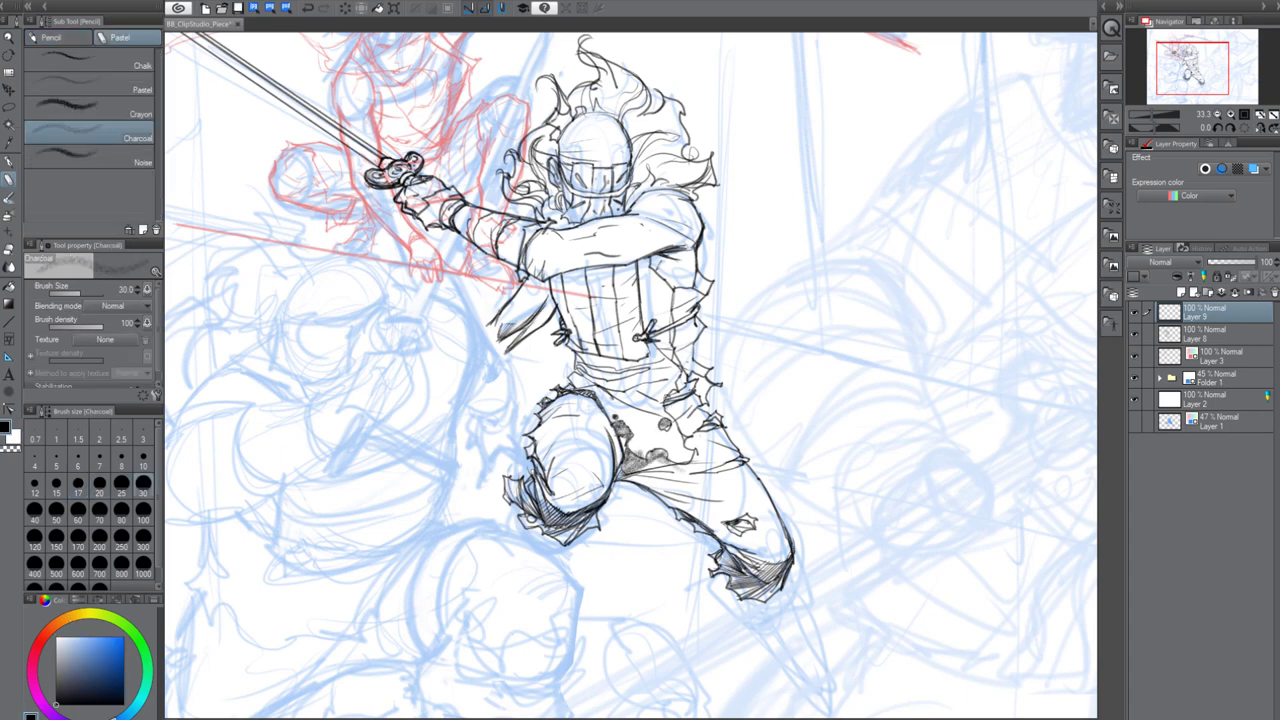
Shade the torn scrap at the hip and the folds across the extended leg's upper thigh with charcoal
left_click_drag(690, 376, 710, 384)
left_click_drag(708, 380, 698, 404)
left_click_drag(628, 468, 750, 506)
mouse_move(650, 490)
left_mouse_down()
mouse_move(730, 508)
mouse_move(712, 506)
mouse_move(720, 486)
left_mouse_up()
left_click_drag(630, 460, 758, 507)
Add fold and cuff hatching to the extended leg with the Rough pencil, and lighten the thigh folds using the secondary color
left_click(50, 37)
left_click_drag(696, 494, 758, 498)
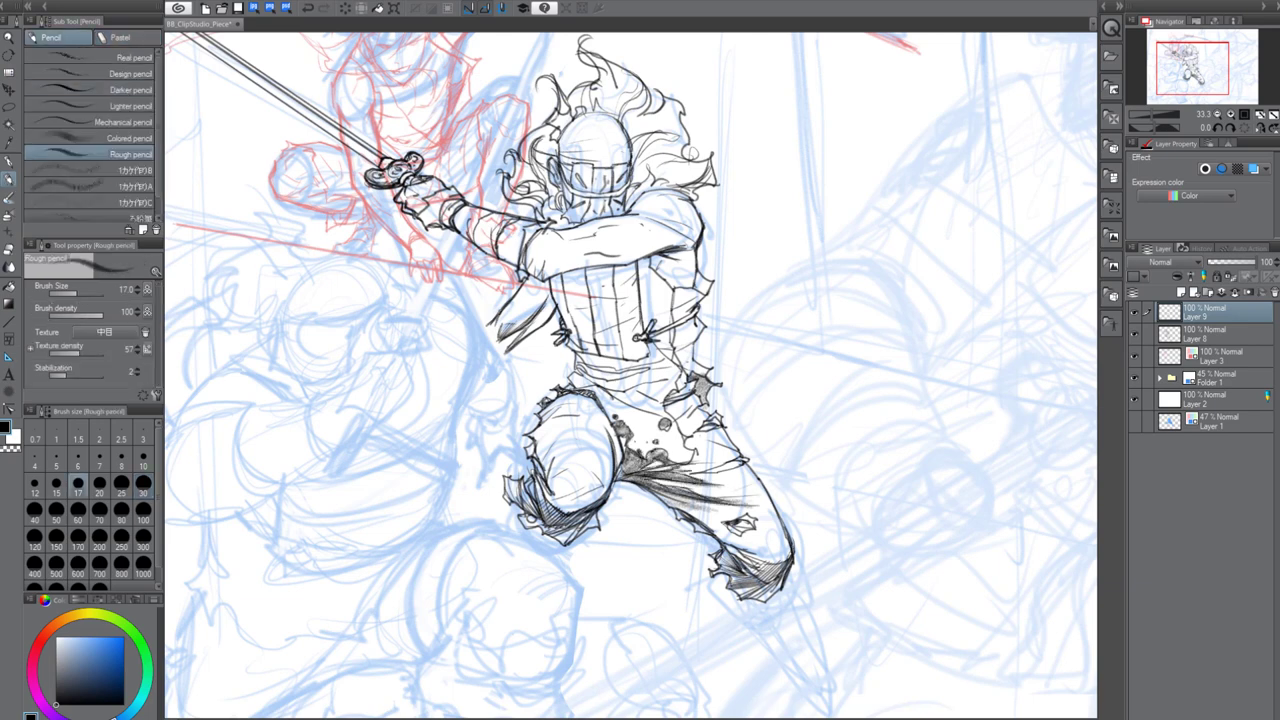
left_click_drag(660, 506, 716, 514)
left_click_drag(770, 546, 788, 556)
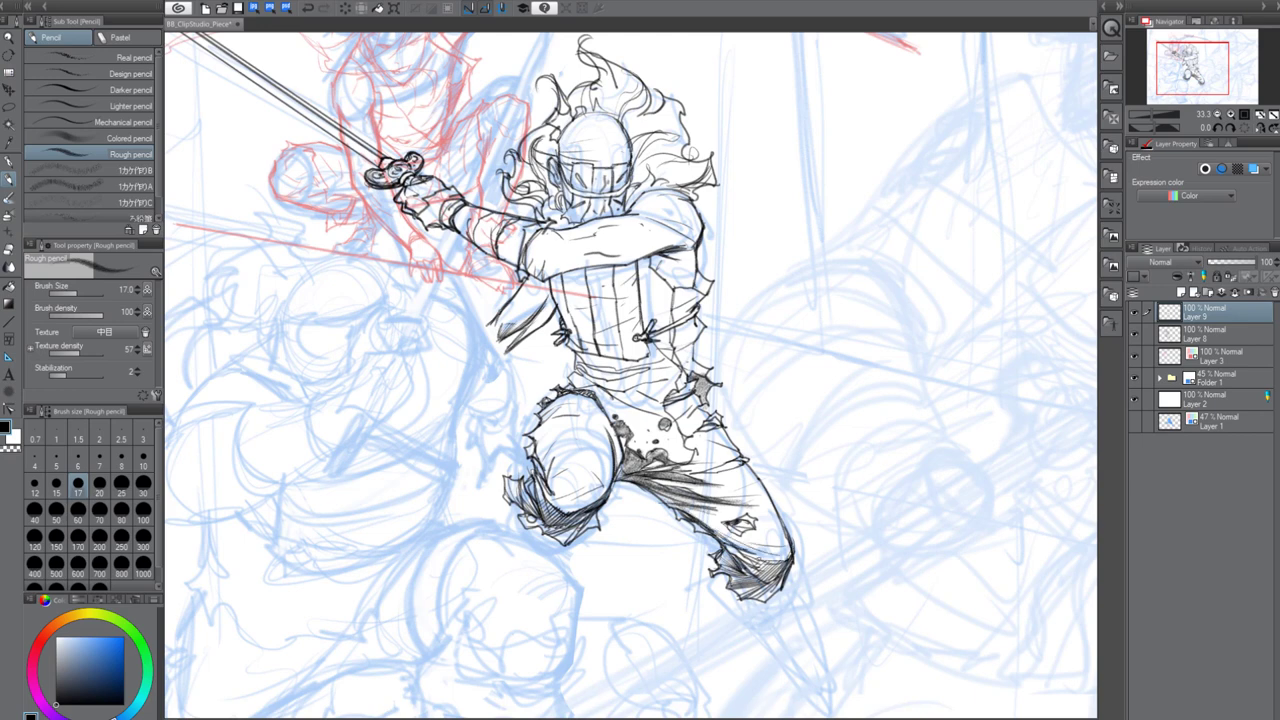
key("x")
left_click_drag(704, 497, 752, 503)
mouse_move(691, 498)
left_mouse_down()
mouse_move(752, 507)
mouse_move(743, 523)
left_mouse_up()
key("x")
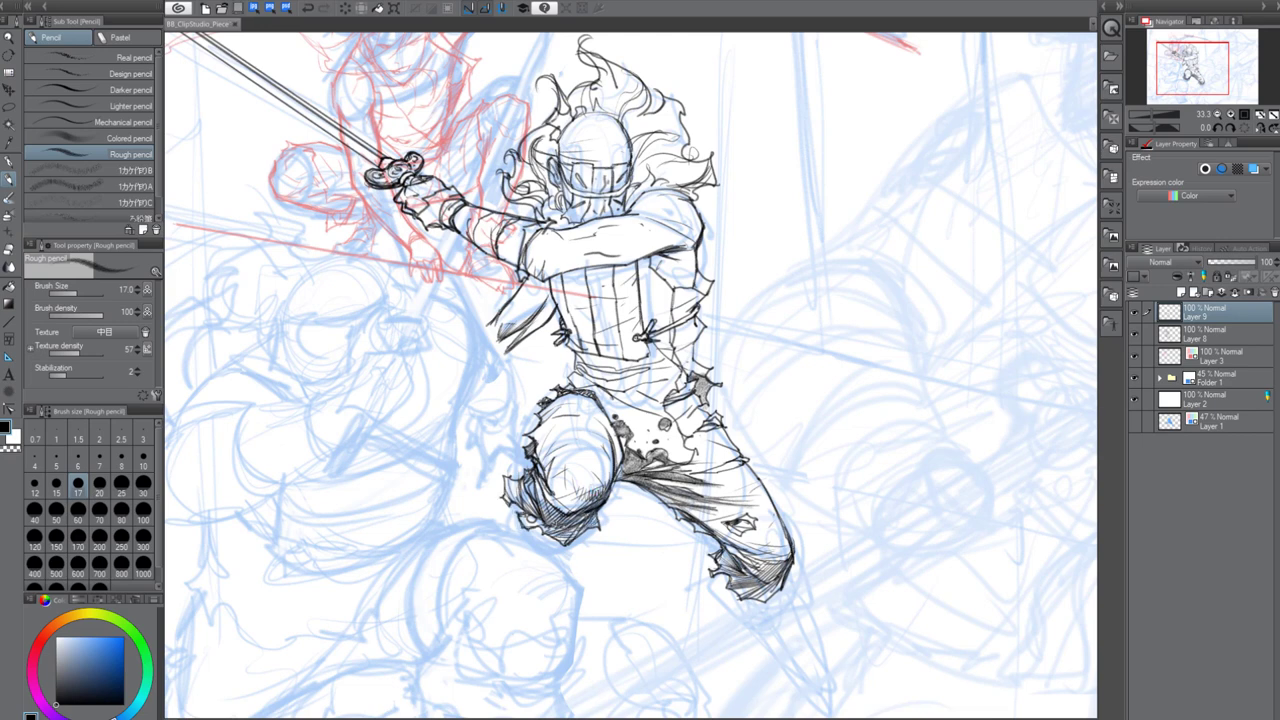
Add short stitch marks along the vest's seams and darken its bottom edge
left_click_drag(632, 580, 642, 592)
left_click_drag(559, 303, 580, 312)
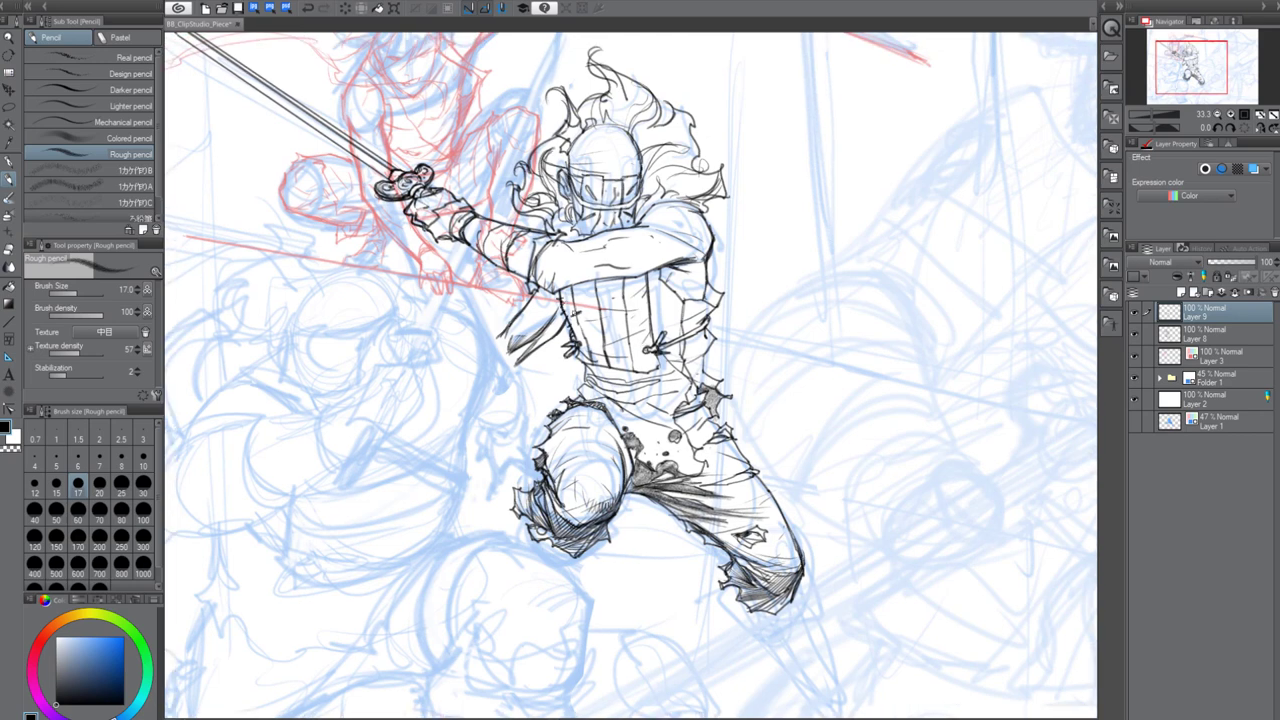
left_click_drag(606, 362, 609, 370)
key("x")
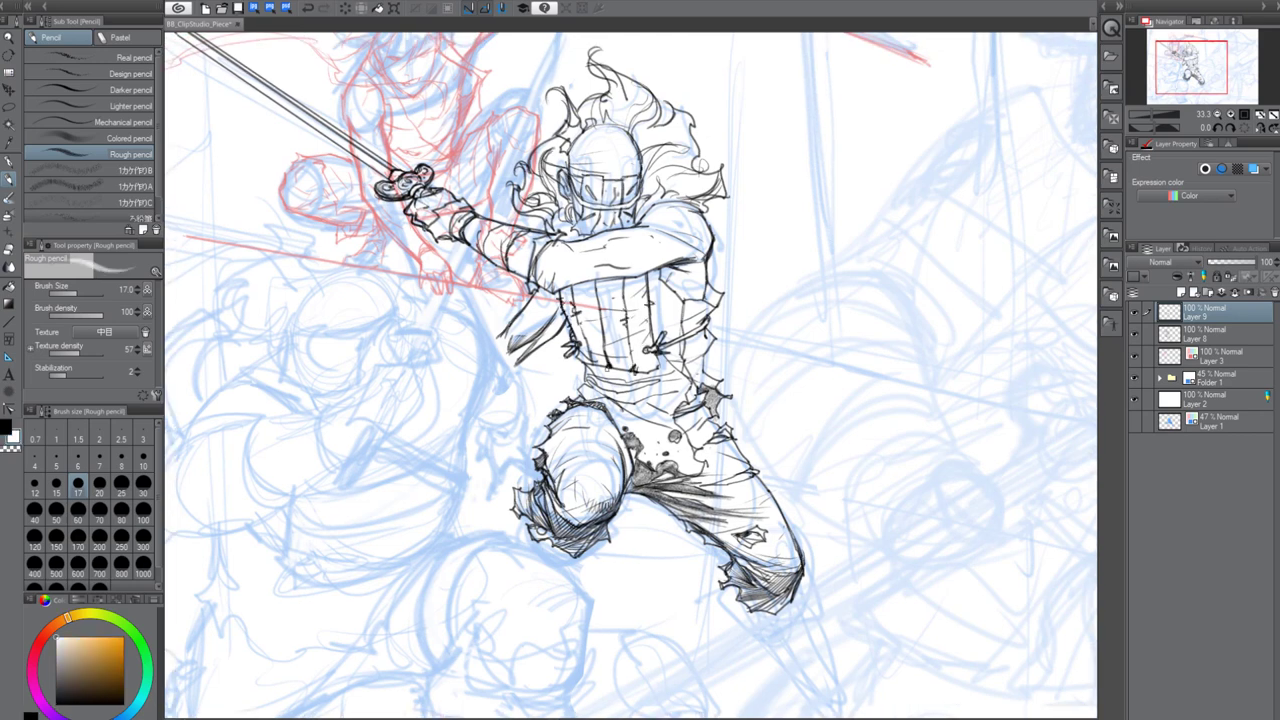
key("x")
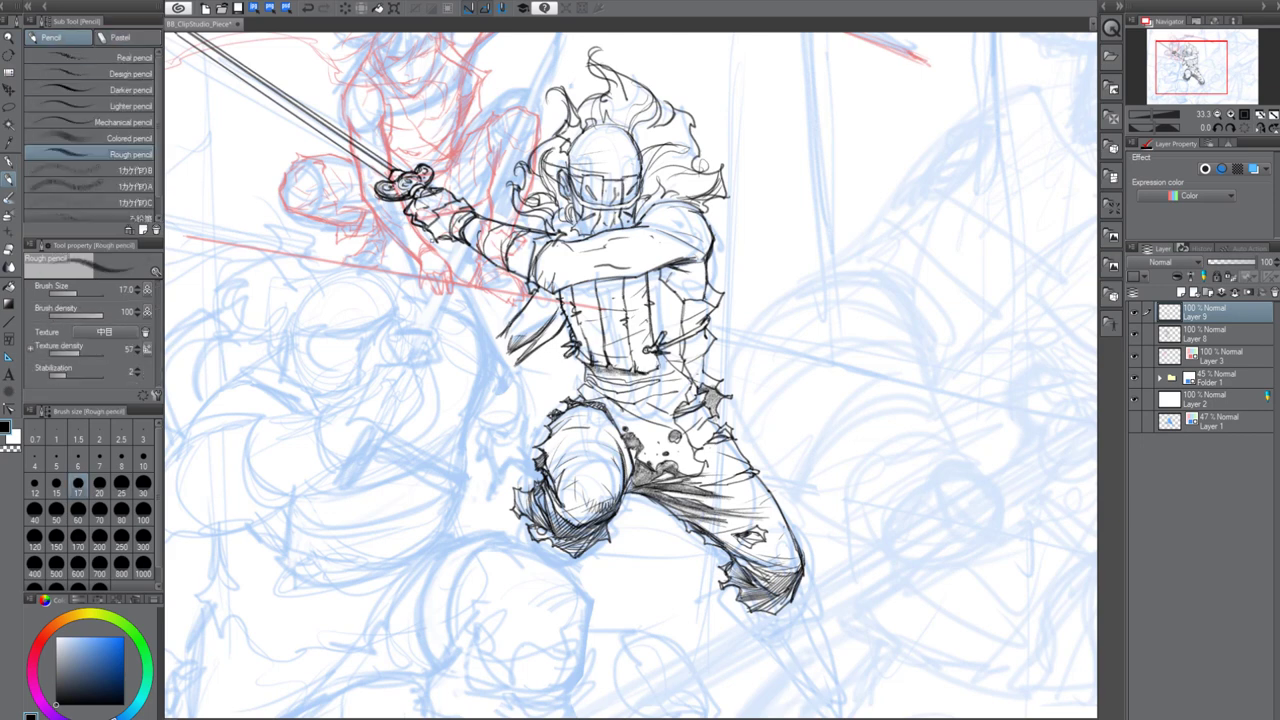
left_click_drag(620, 375, 649, 375)
left_click_drag(588, 367, 626, 375)
left_click_drag(688, 331, 682, 361)
Shade the vest's side beneath the upper arm with charcoal and reinforce it with Rough pencil strokes
left_click(119, 38)
left_click_drag(656, 304, 654, 326)
left_click_drag(662, 320, 647, 338)
left_click(54, 38)
left_click_drag(668, 337, 644, 343)
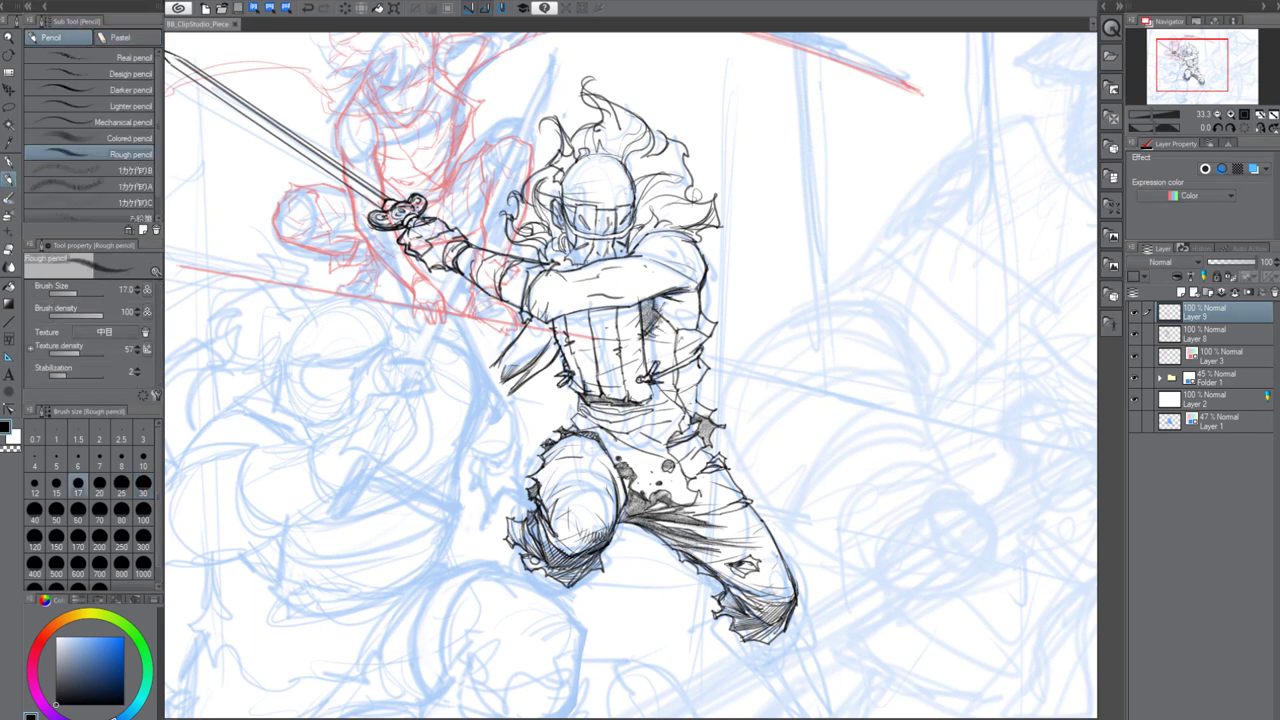
mouse_move(714, 369)
left_mouse_down()
mouse_move(775, 406)
mouse_move(790, 465)
left_mouse_up()
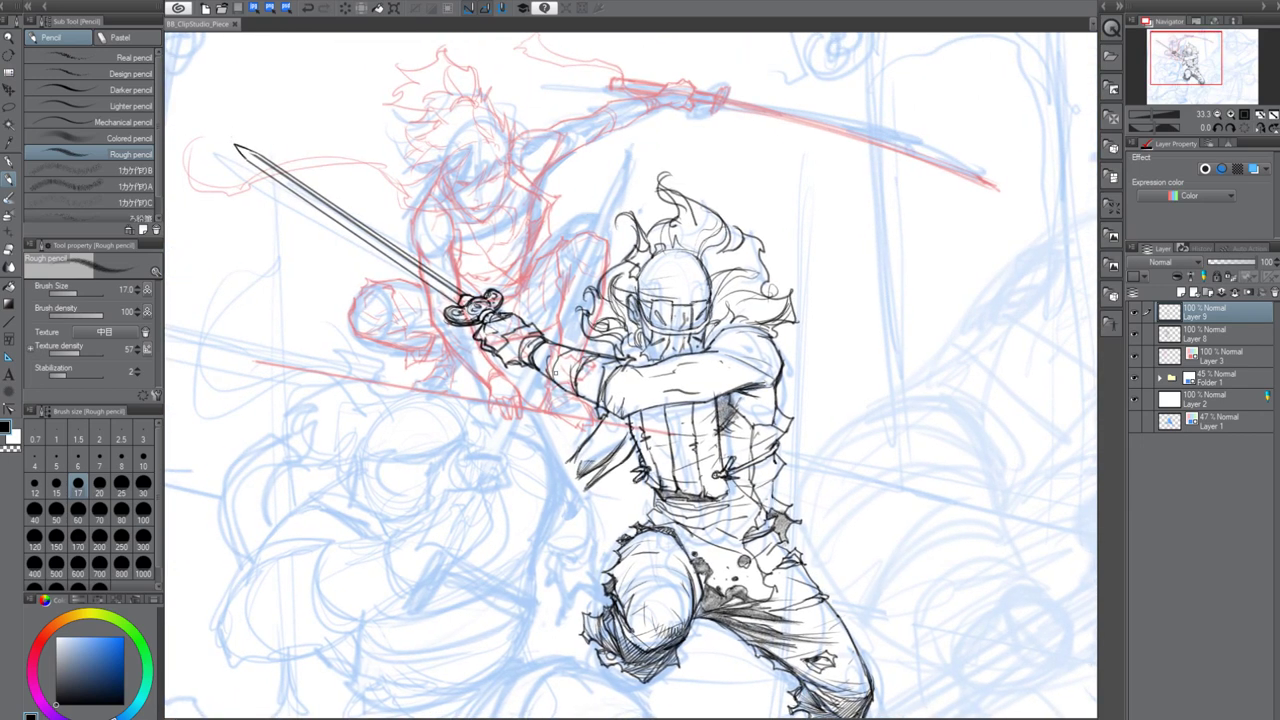
left_click_drag(544, 366, 530, 382)
left_click_drag(698, 450, 693, 444)
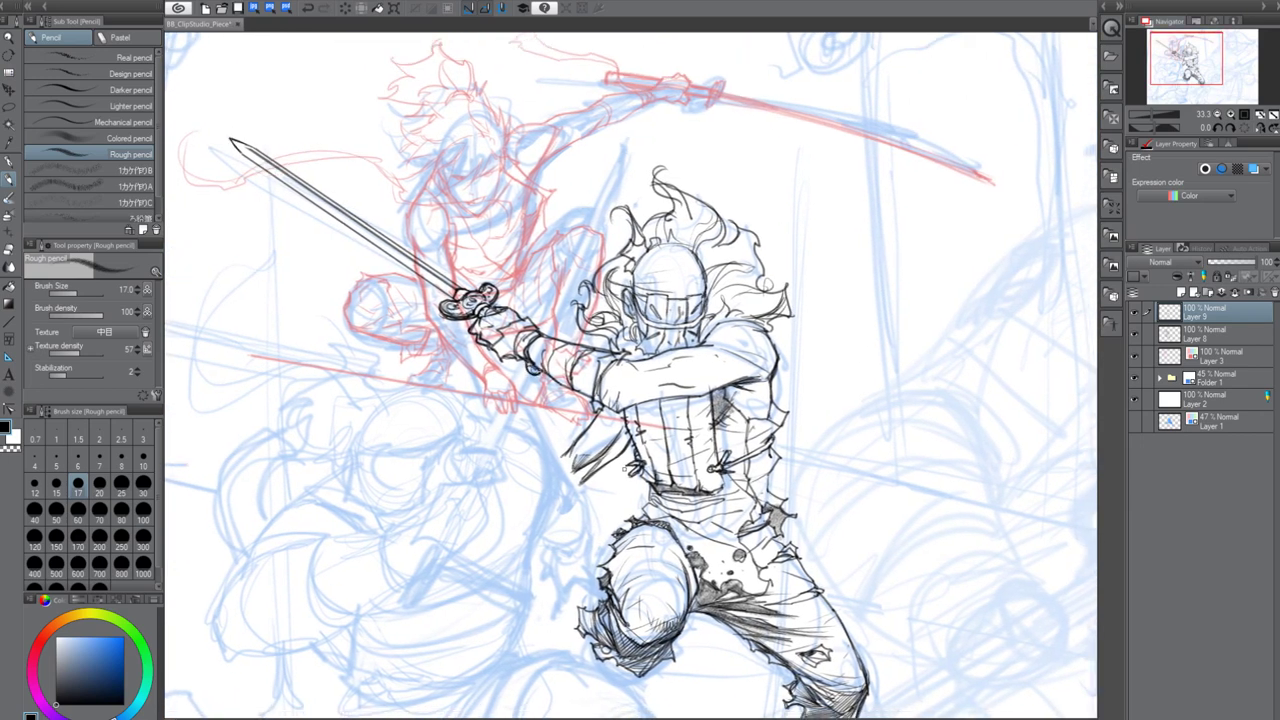
left_click_drag(626, 468, 552, 402)
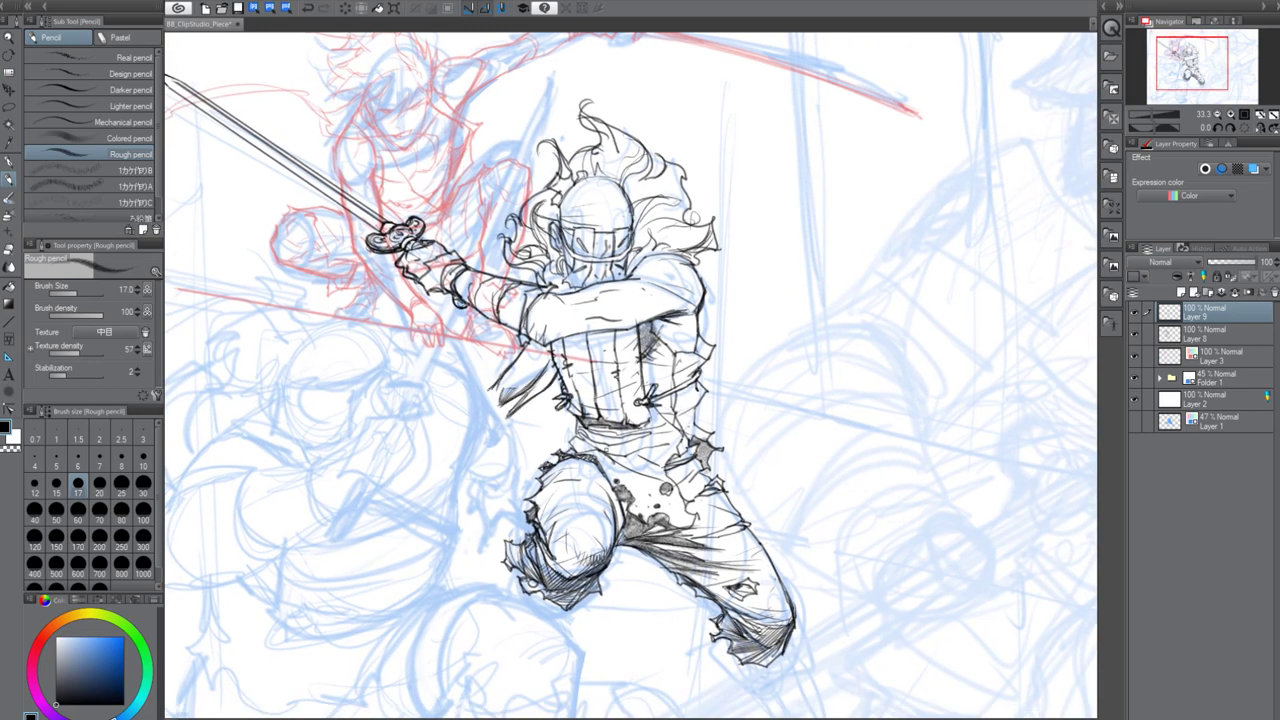
left_click_drag(808, 585, 821, 556)
key("ctrl+t")
key("Escape")
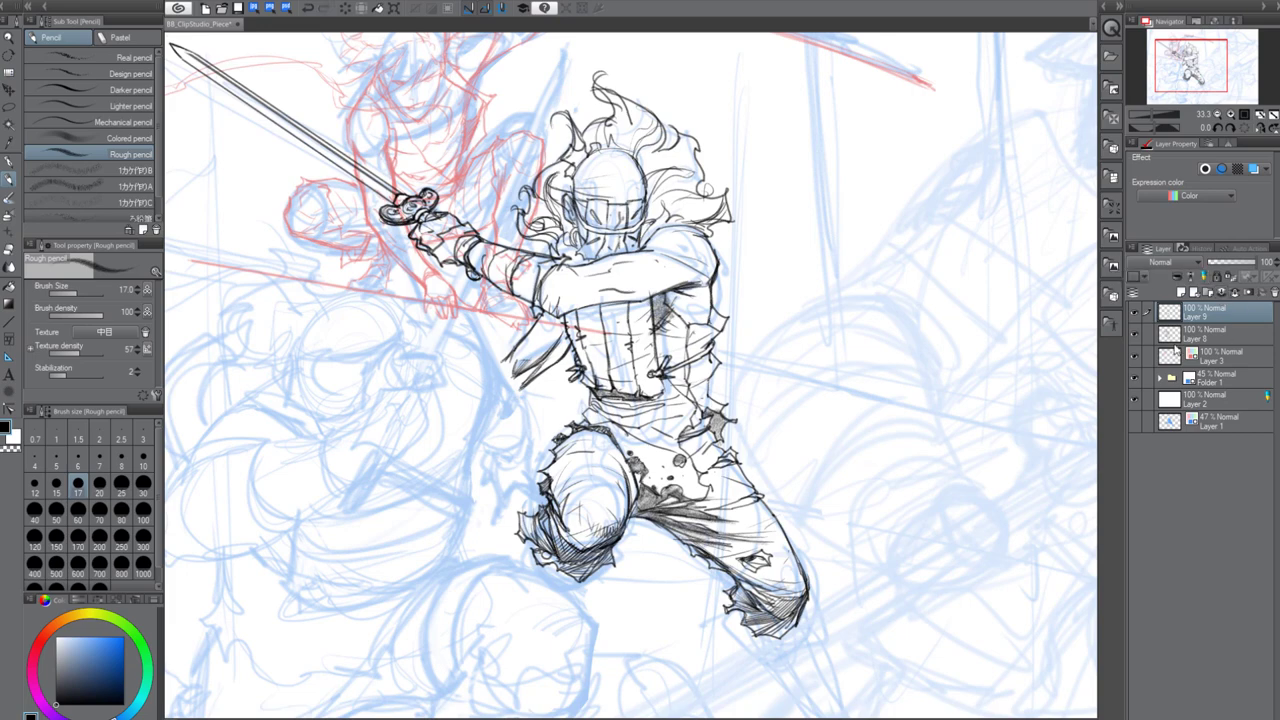
Flip the drawing on Layer 8 horizontally with a transformation
left_click(1175, 340)
key("ctrl+t")
left_click(73, 289)
left_click_drag(488, 525, 702, 508)
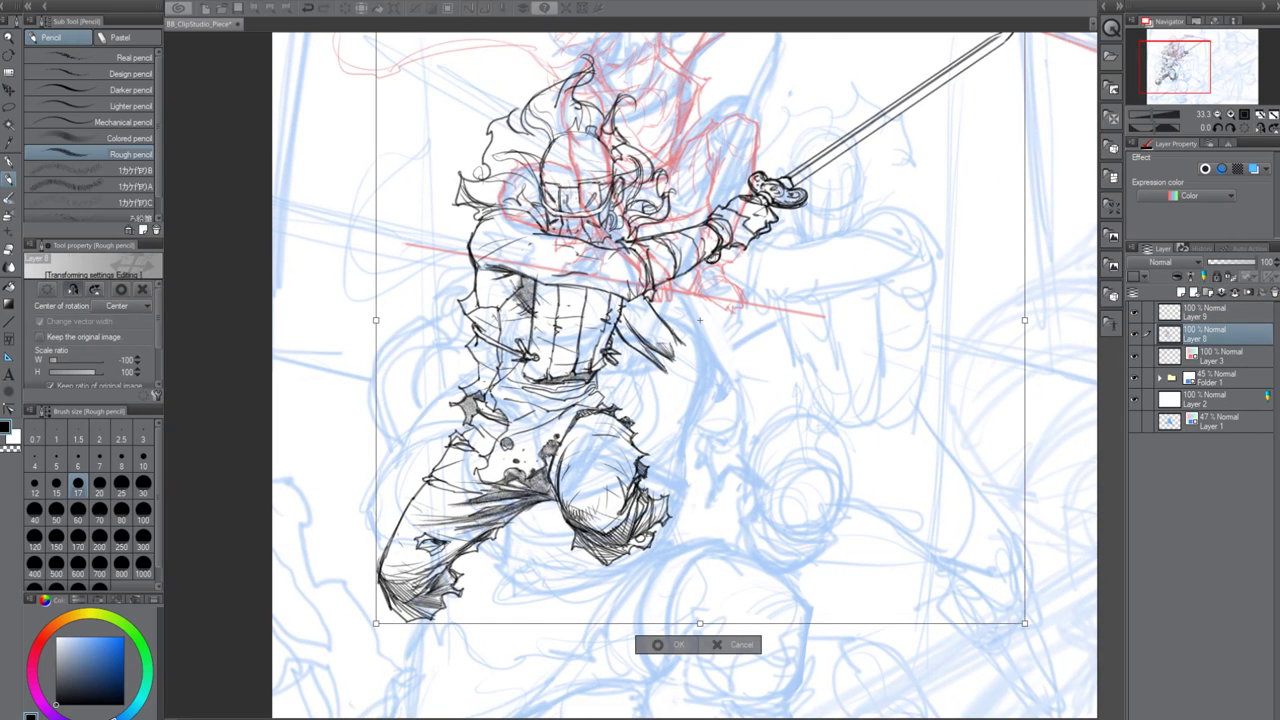
key("Return")
Lasso the outer thigh of the extended leg and reshape its contour with a mesh transformation
key("m")
mouse_move(483, 498)
left_mouse_down()
mouse_move(458, 455)
mouse_move(408, 556)
left_mouse_up()
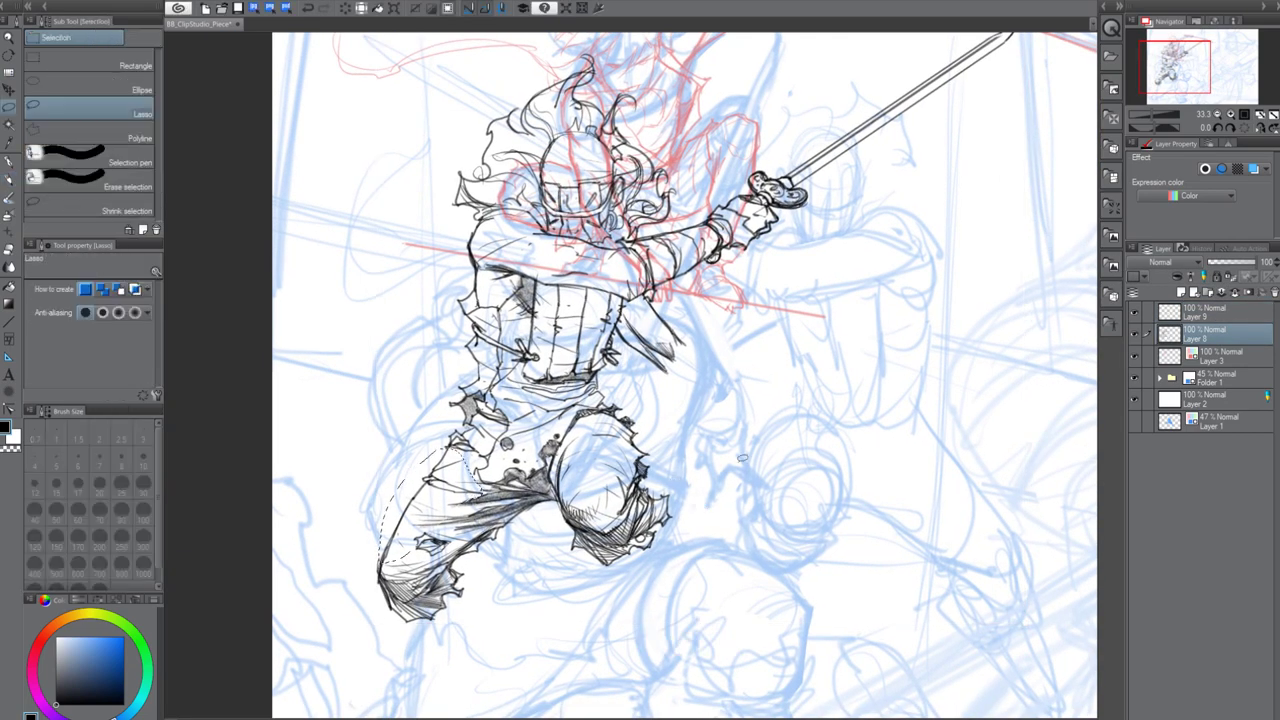
left_click(38, 2)
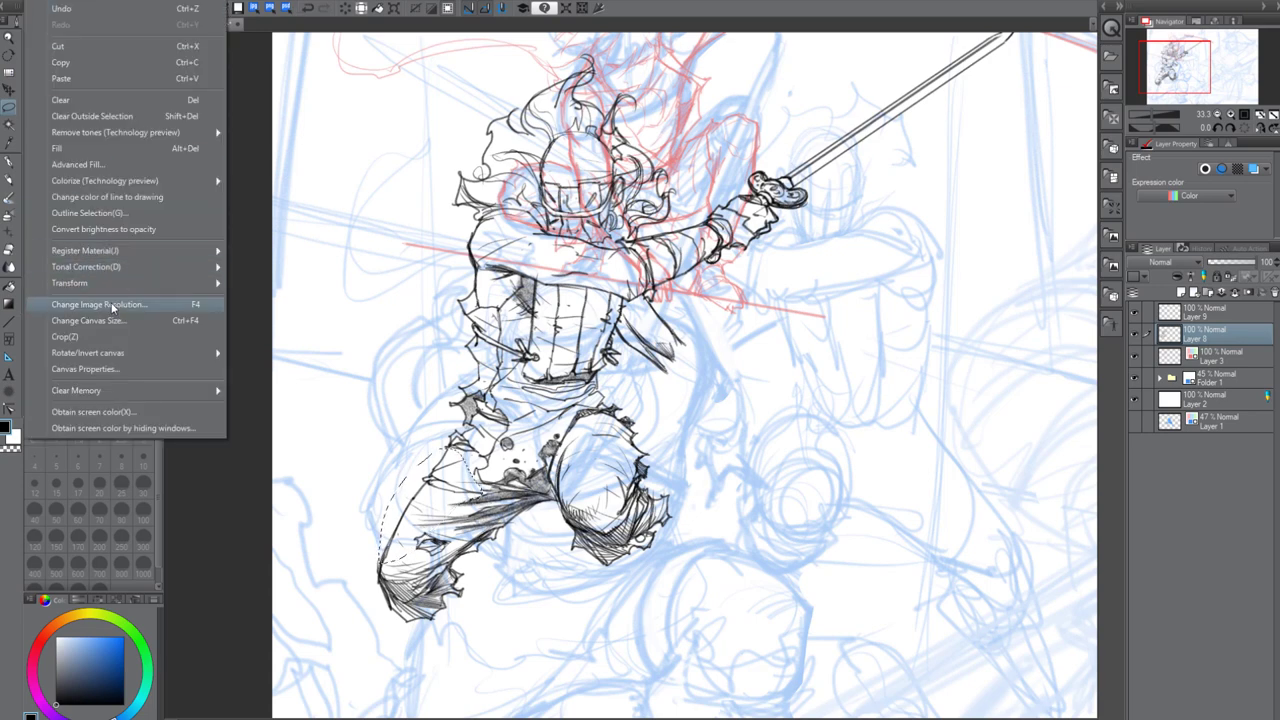
mouse_move(126, 283)
left_click(290, 361)
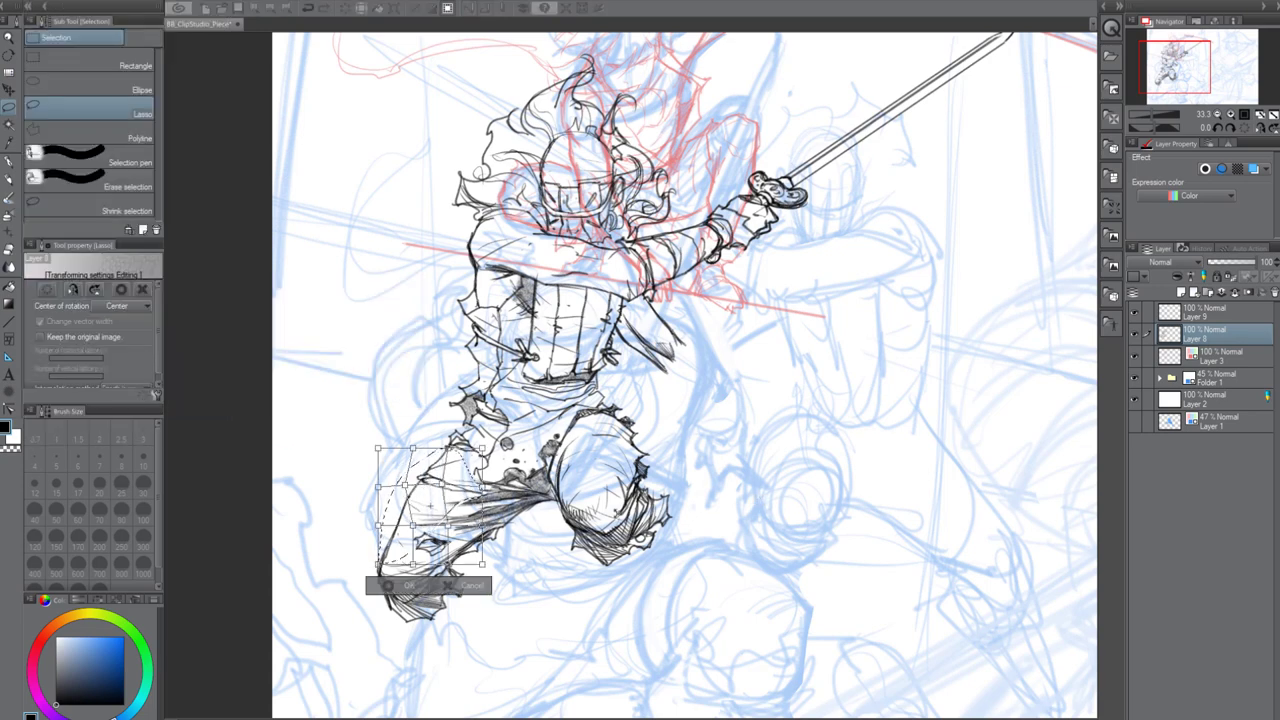
key("Return")
Clear the selection and flip the Layer 8 figure horizontally back to its original direction
key("ctrl+d")
key("ctrl+t")
left_click(82, 299)
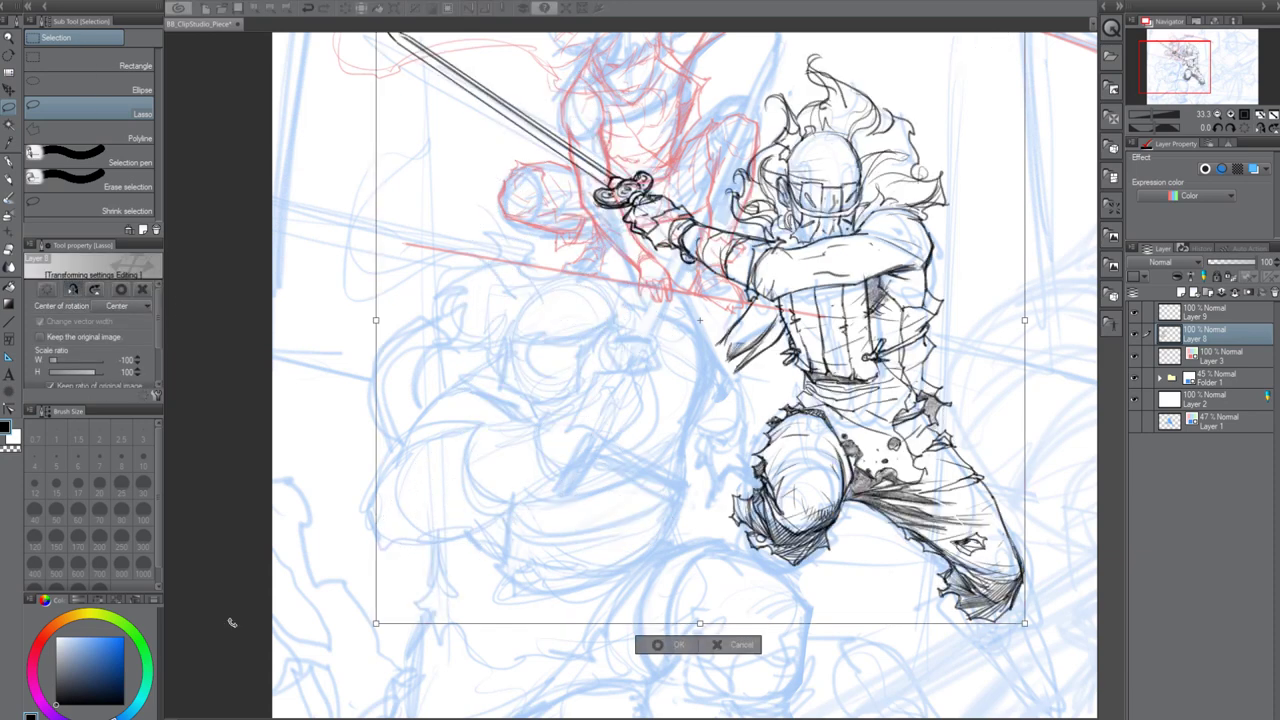
key("Return")
Lasso the sword and forearm, cut and paste them onto their own layer, and move them slightly lower
left_click_drag(922, 175, 806, 317)
mouse_move(640, 508)
left_mouse_down()
mouse_move(656, 423)
mouse_move(654, 435)
left_mouse_up()
mouse_move(688, 306)
left_mouse_down()
mouse_move(557, 367)
mouse_move(650, 370)
mouse_move(688, 438)
mouse_move(667, 417)
mouse_move(675, 424)
left_mouse_up()
key("ctrl+z")
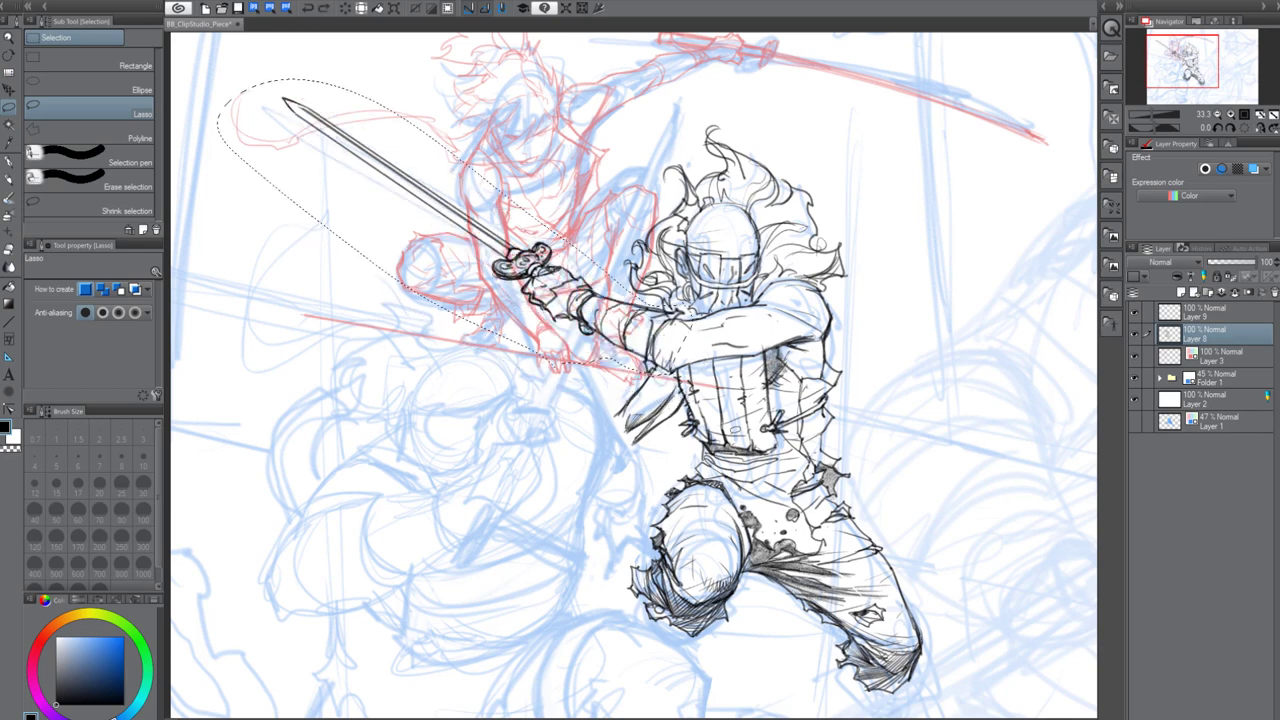
key("ctrl+x")
key("ctrl+v")
key("ctrl+t")
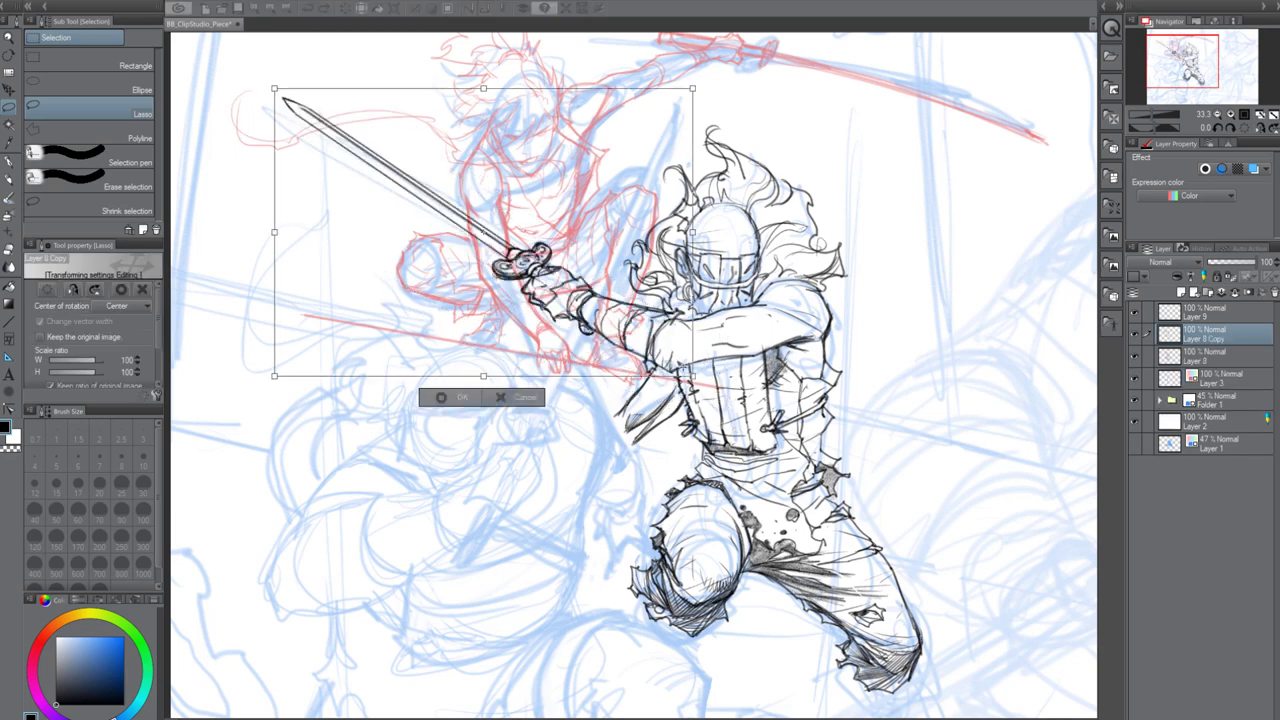
left_click_drag(682, 363, 692, 399)
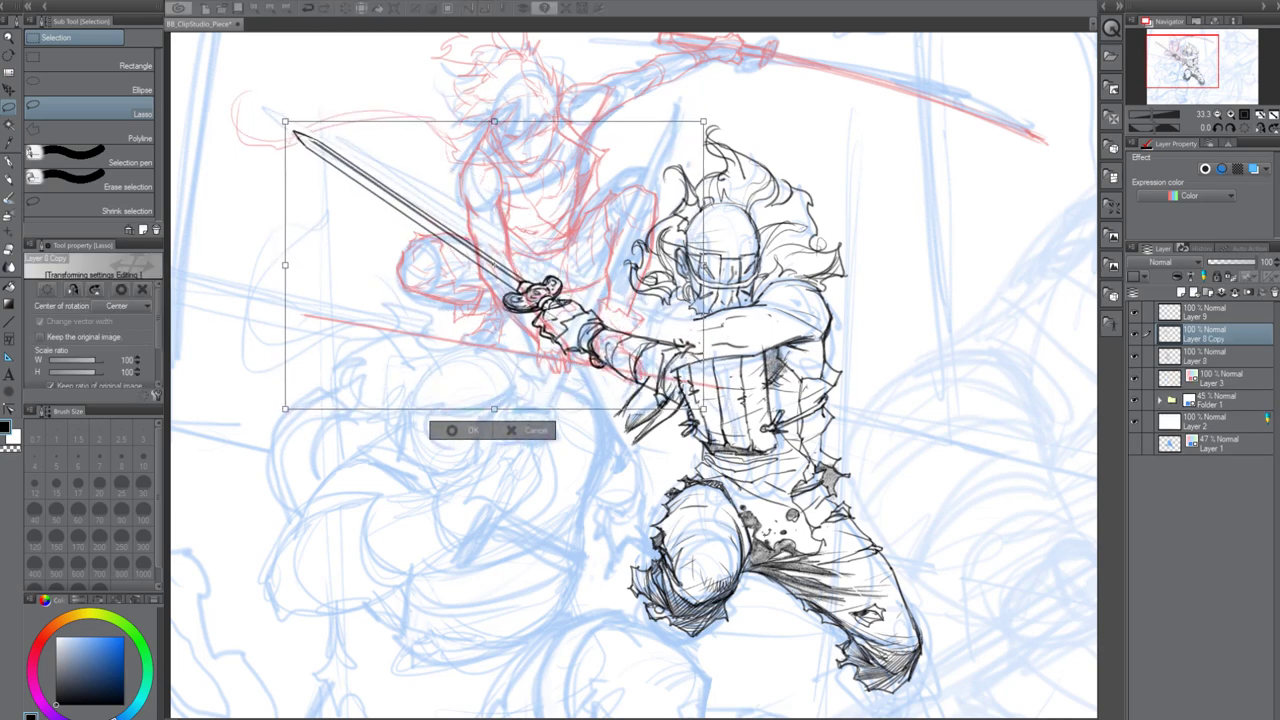
key("Return")
Display the rest of the figure on Layer 8 in blue using the layer color effect
key("p")
left_click(1214, 357)
left_click(1253, 169)
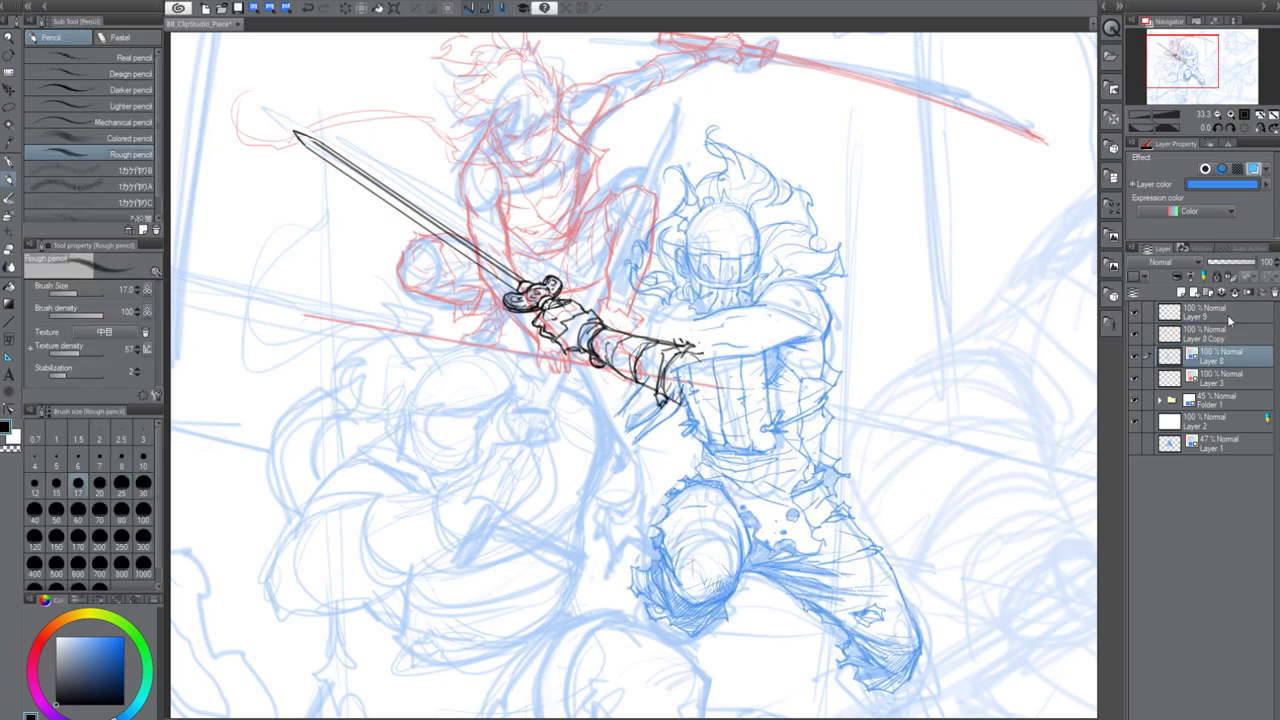
Redraw the arm's upper contour up to the shoulder on Layer 8 Copy with the Rough pencil at size 25
left_click(1222, 334)
mouse_move(690, 348)
left_mouse_down()
mouse_move(706, 359)
mouse_move(748, 323)
mouse_move(814, 317)
left_mouse_up()
key("bracketright")
key("bracketright")
mouse_move(742, 323)
left_mouse_down()
mouse_move(801, 284)
mouse_move(820, 290)
left_mouse_up()
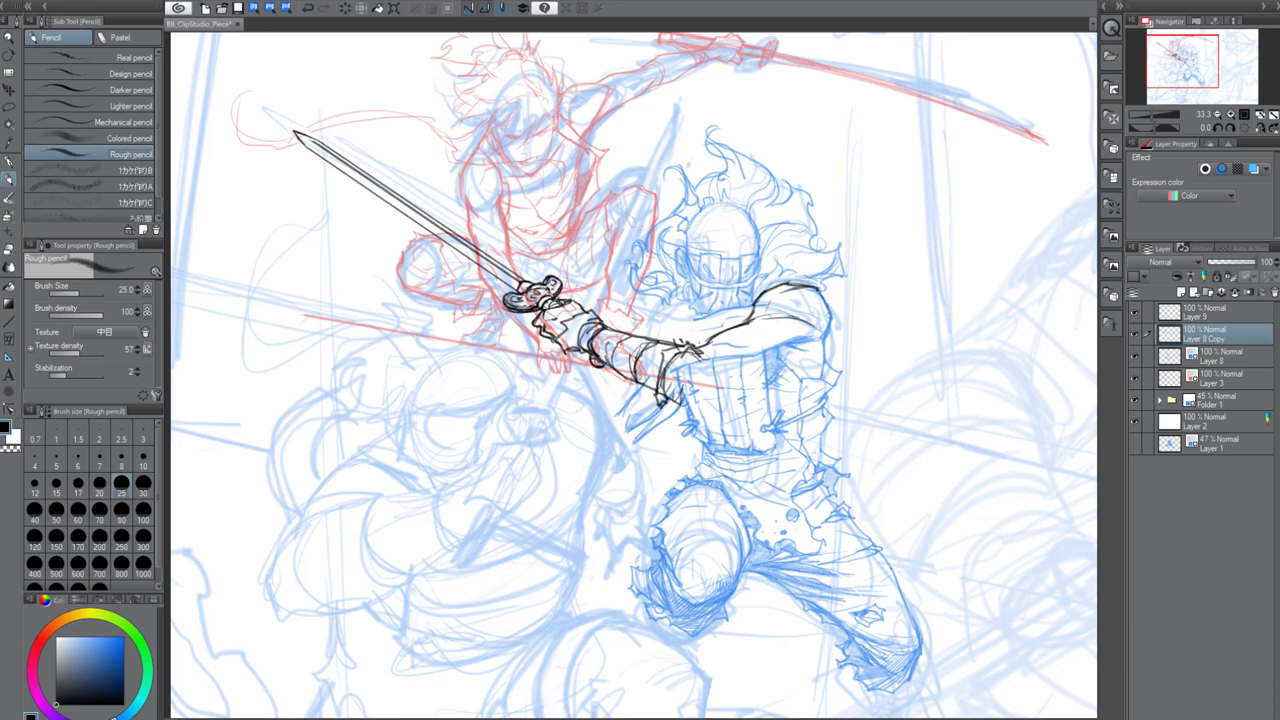
Redraw the elbow and the arm's underside toward the armpit, erasing stray lines around the elbow and wristband
left_click_drag(683, 393, 691, 407)
left_click_drag(668, 402, 707, 399)
key("c")
mouse_move(680, 350)
left_mouse_down()
mouse_move(702, 353)
mouse_move(660, 368)
mouse_move(660, 400)
mouse_move(652, 392)
left_mouse_up()
left_click_drag(660, 388, 648, 408)
left_click_drag(590, 348, 574, 364)
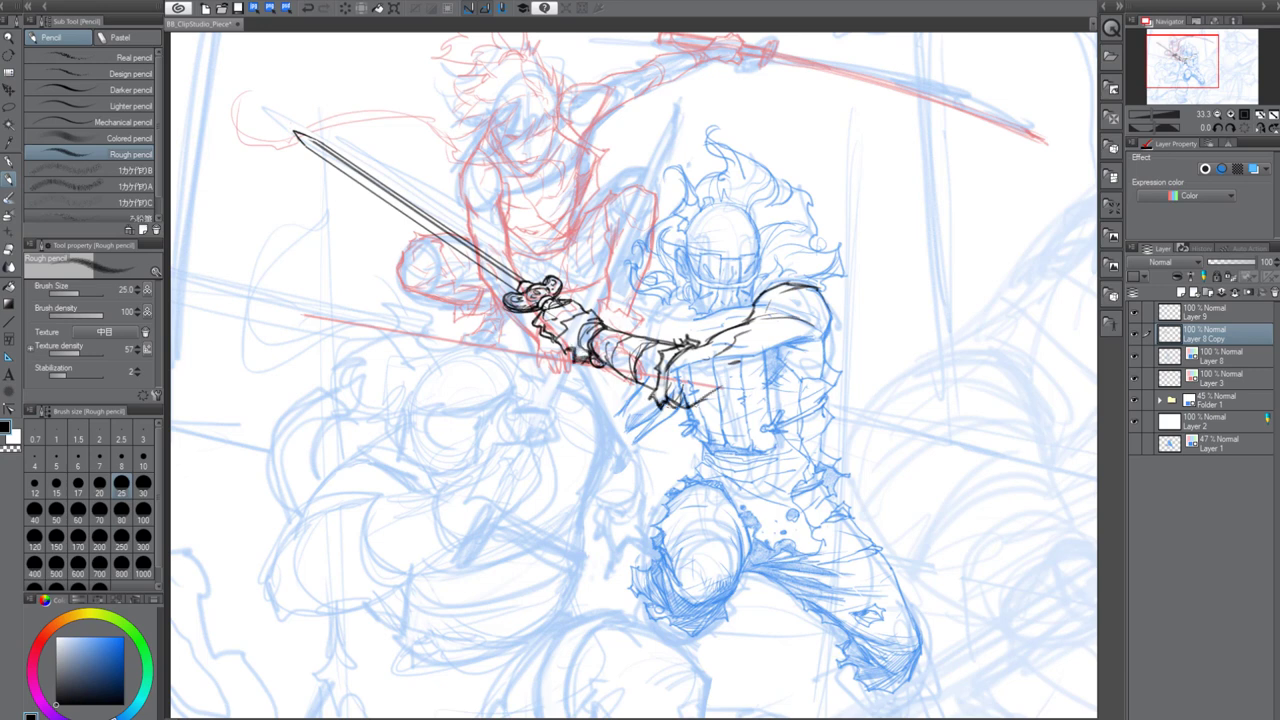
mouse_move(694, 404)
left_mouse_down()
mouse_move(766, 380)
mouse_move(818, 338)
mouse_move(812, 350)
left_mouse_up()
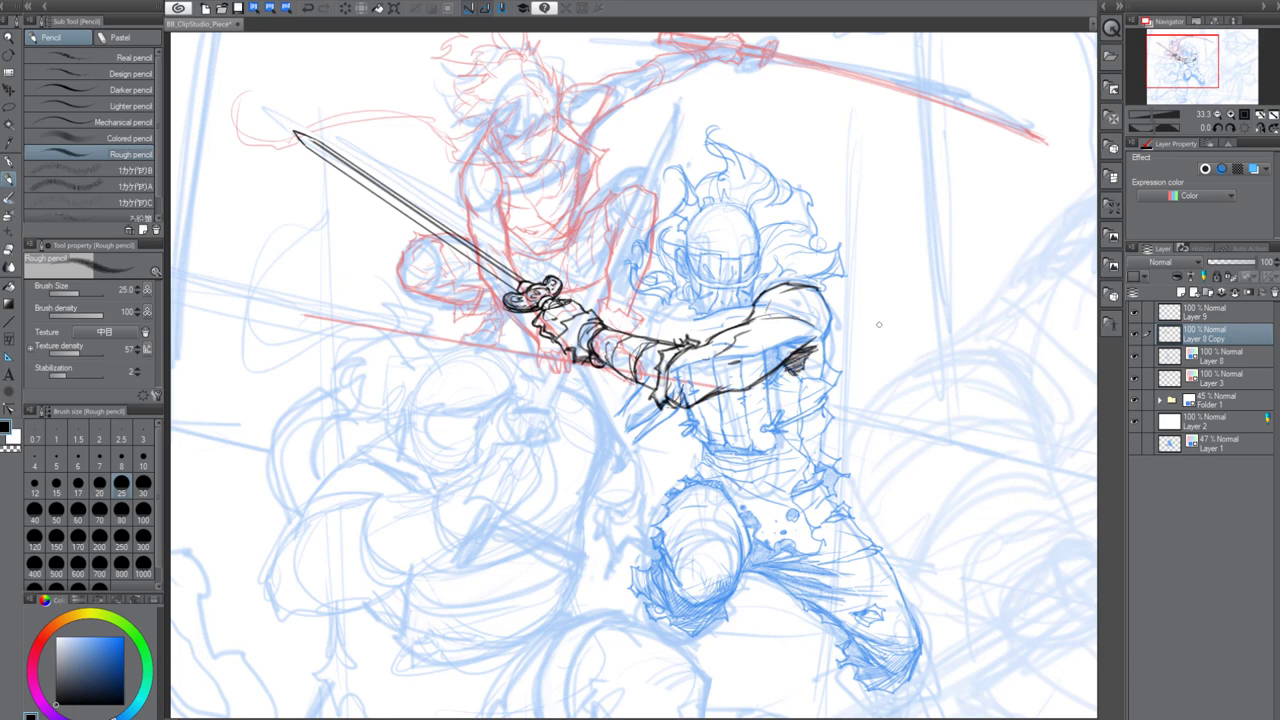
Draw the far shoulder contour and the small folds between the mask's chin and the sword arm on Layer 8 Copy
left_click_drag(666, 300, 654, 340)
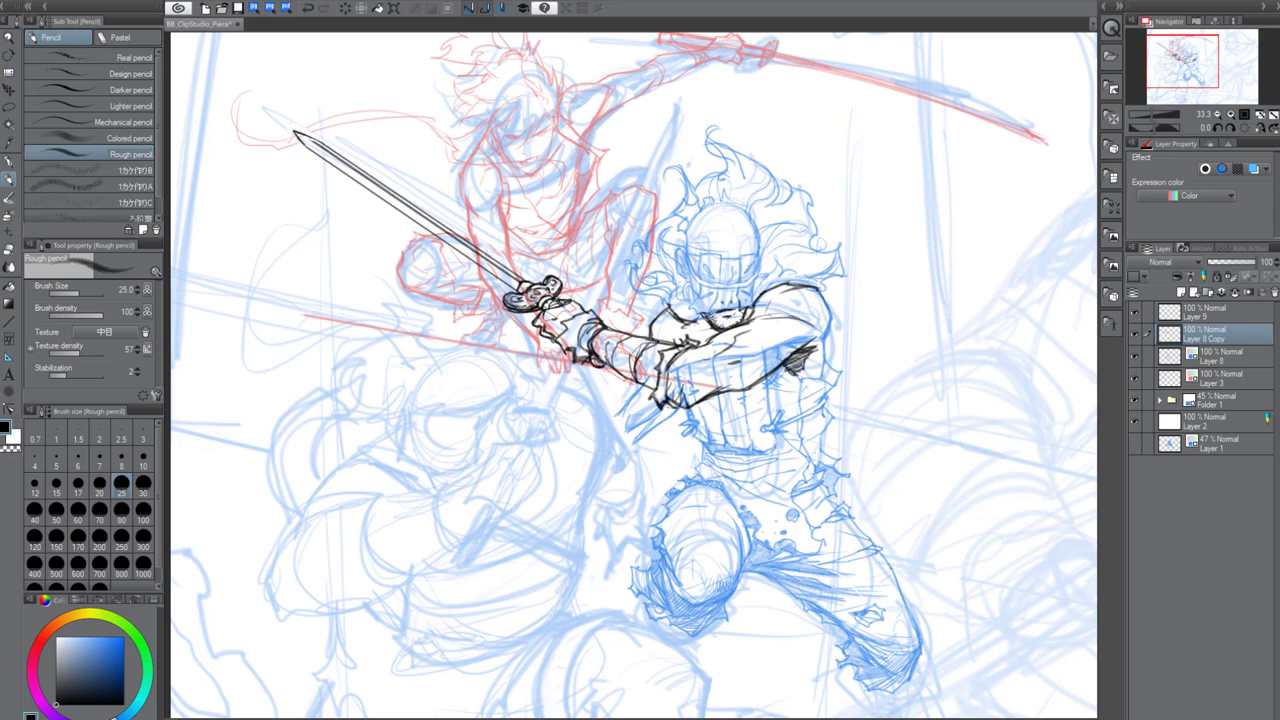
key("x")
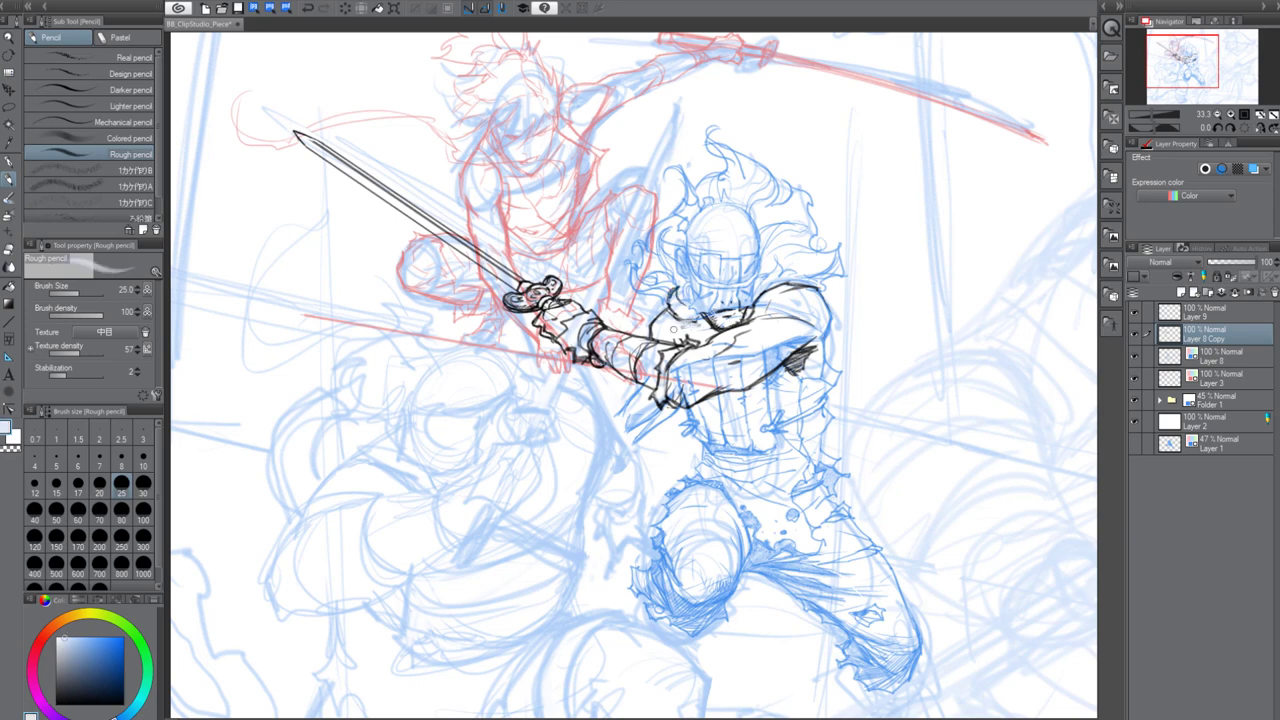
key("x")
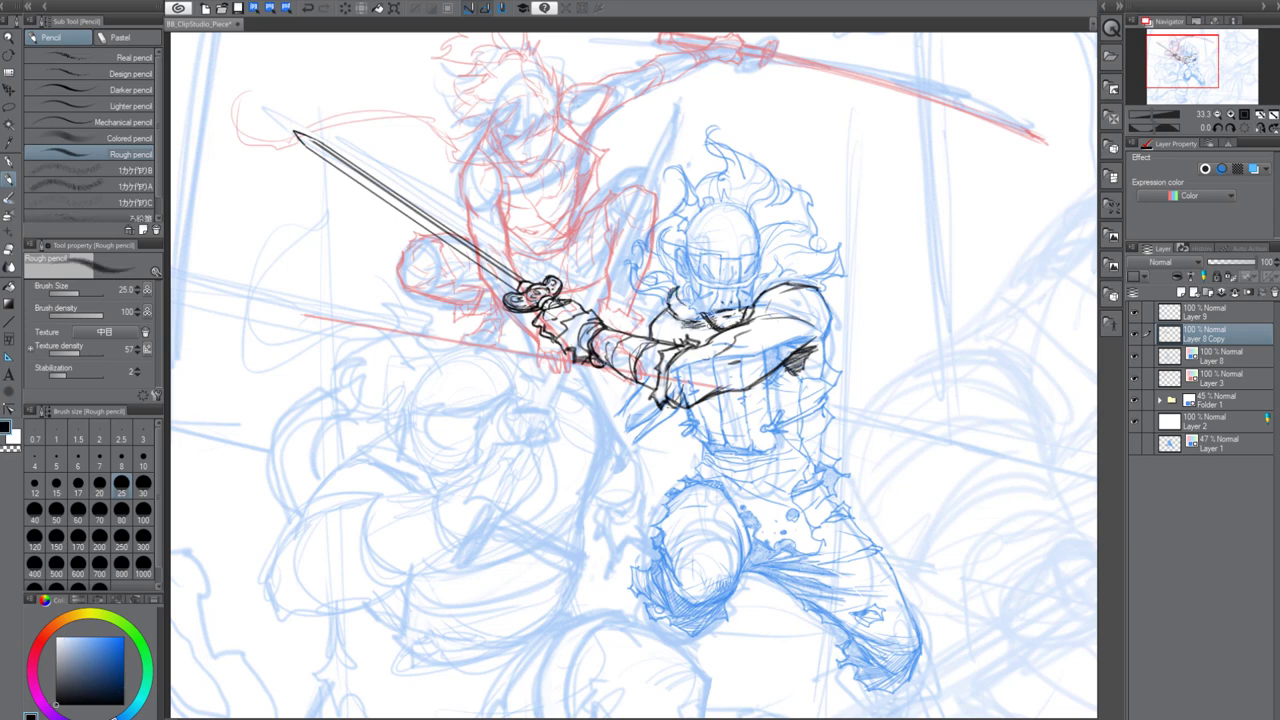
mouse_move(682, 330)
left_mouse_down()
mouse_move(702, 338)
mouse_move(680, 342)
left_mouse_up()
key("x")
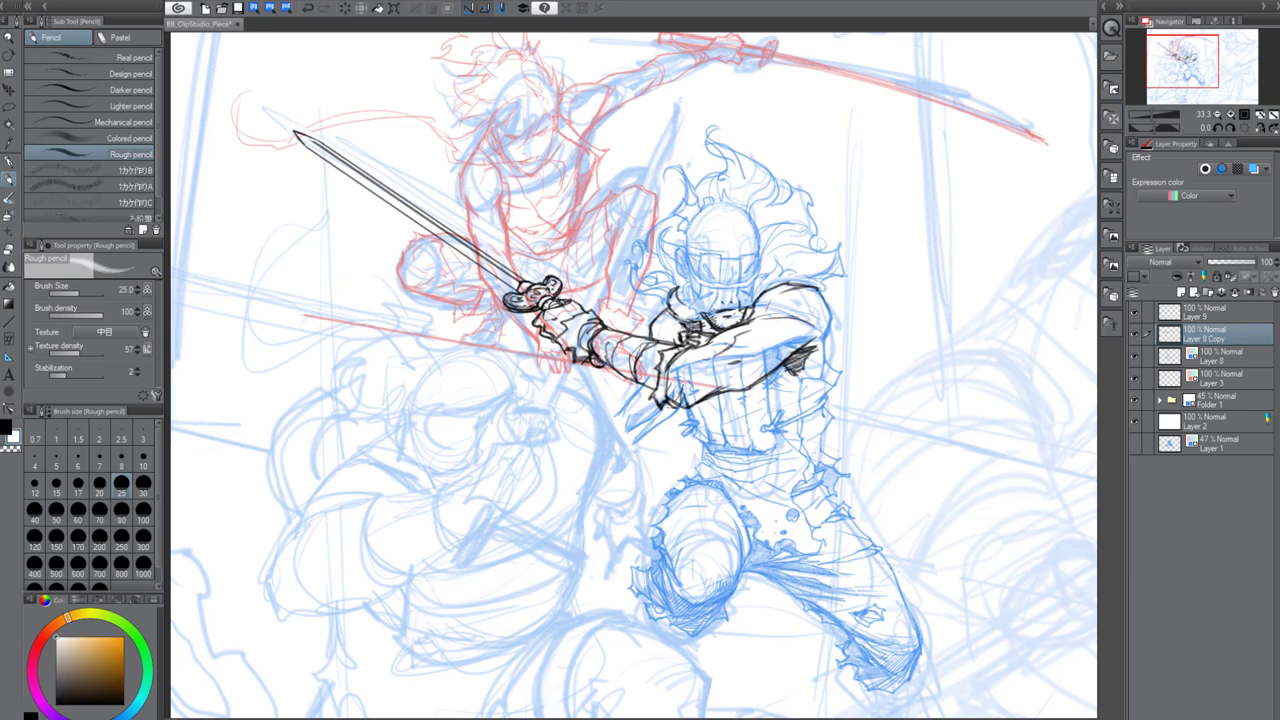
key("x")
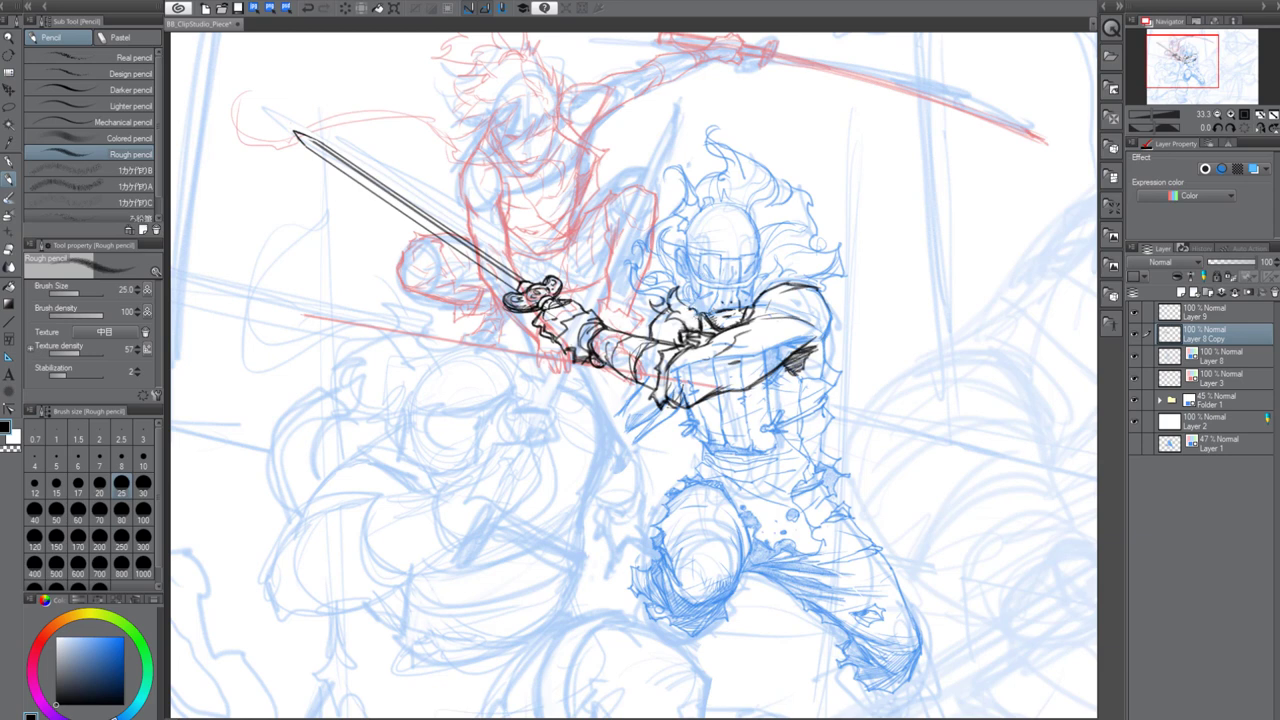
Clean up the old lines showing through the repositioned arm on Layer 8 and turn off its blue layer color effect
left_click_drag(1061, 438, 1015, 426)
left_click(1218, 356)
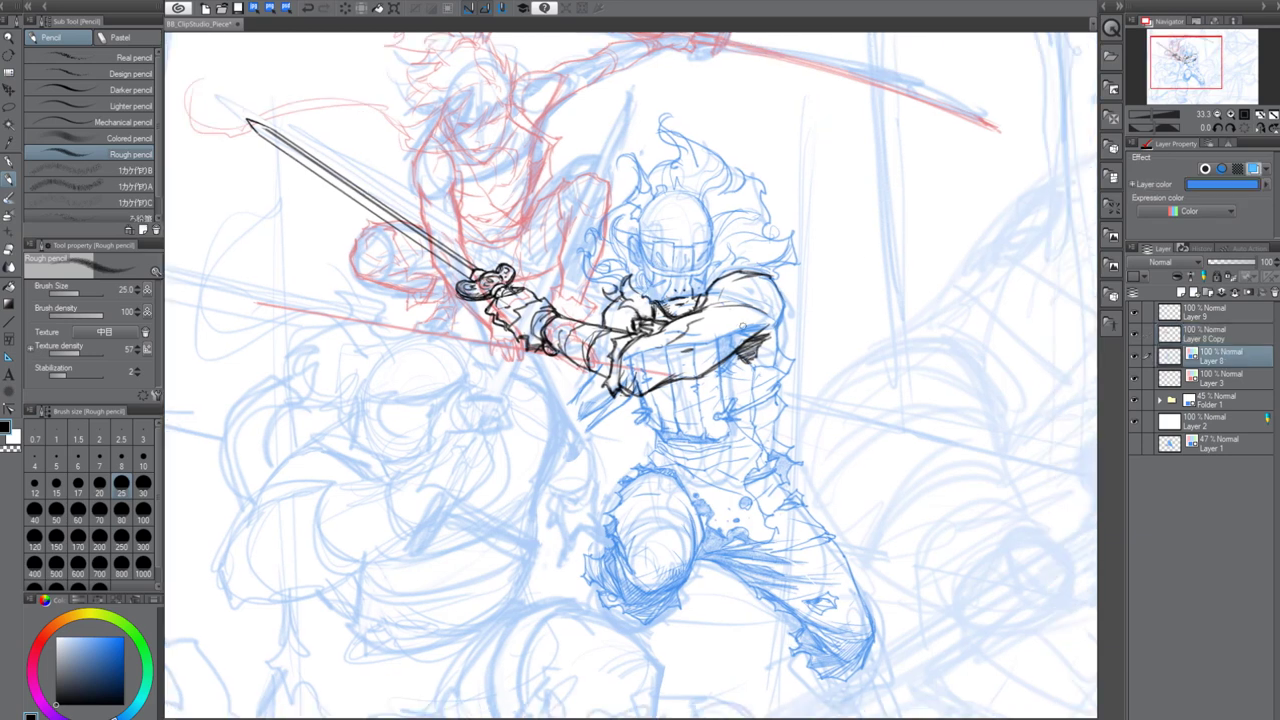
mouse_move(742, 336)
left_mouse_down()
mouse_move(715, 354)
mouse_move(687, 350)
left_mouse_up()
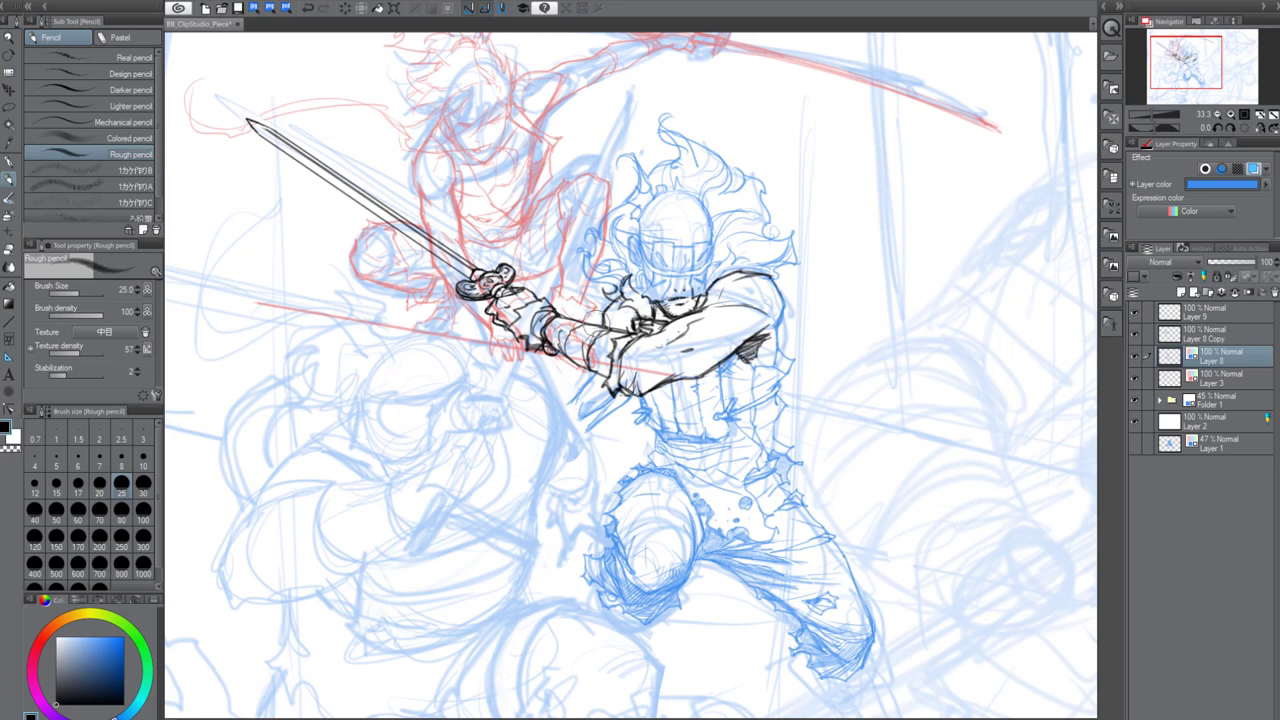
left_click(1222, 338)
left_click(1228, 356)
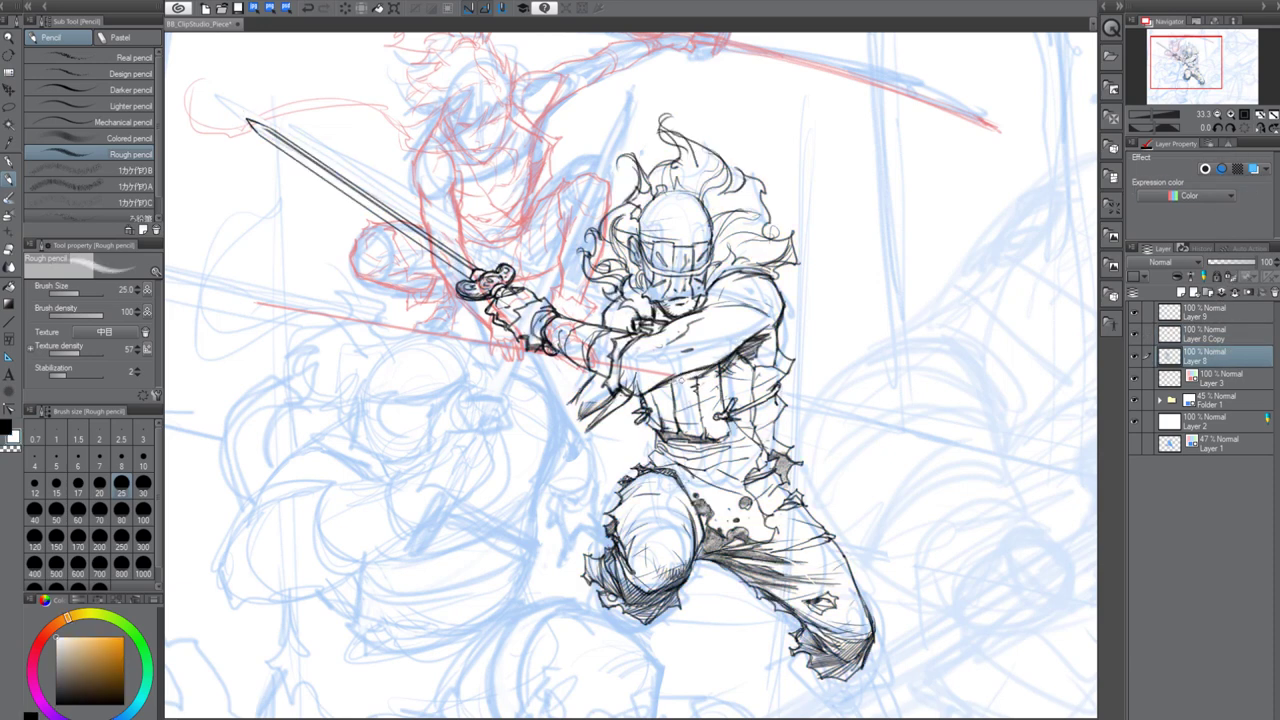
left_click_drag(684, 357, 724, 348)
left_click_drag(704, 356, 752, 322)
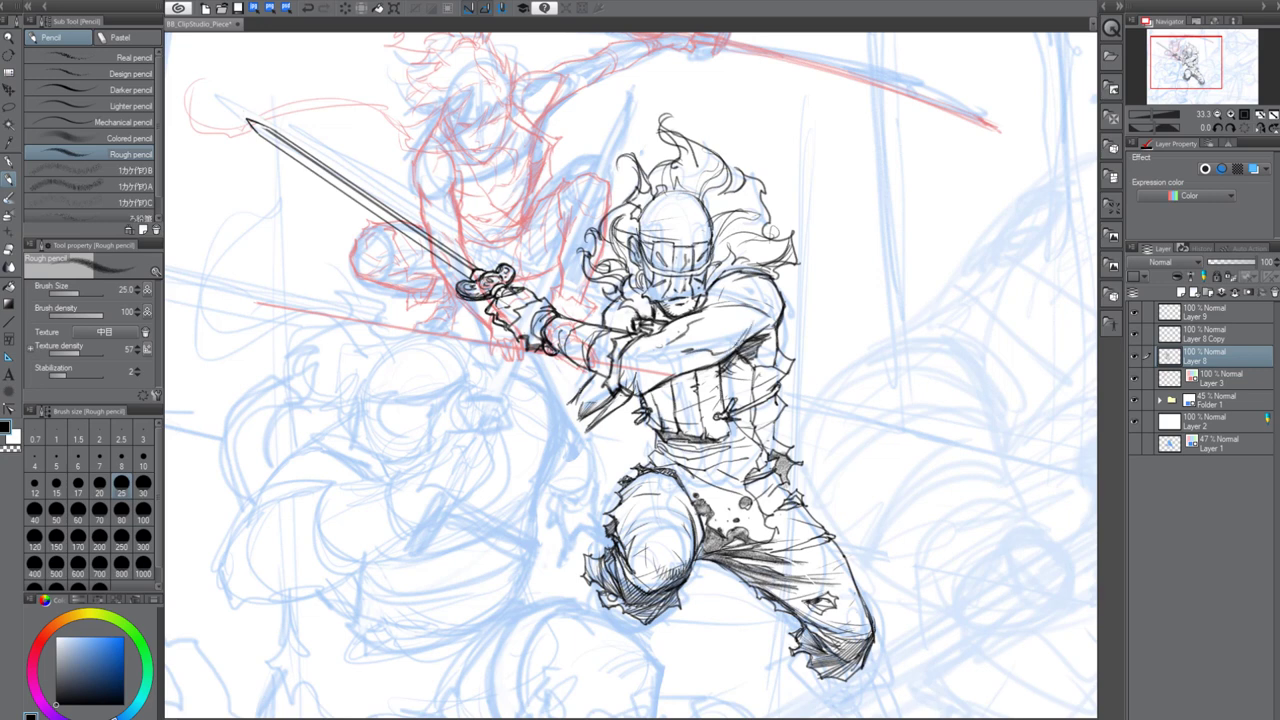
Touch up the lines of the torn cloth around the masked swordsman's elbow on Layer 8
left_click(630, 387, "alt")
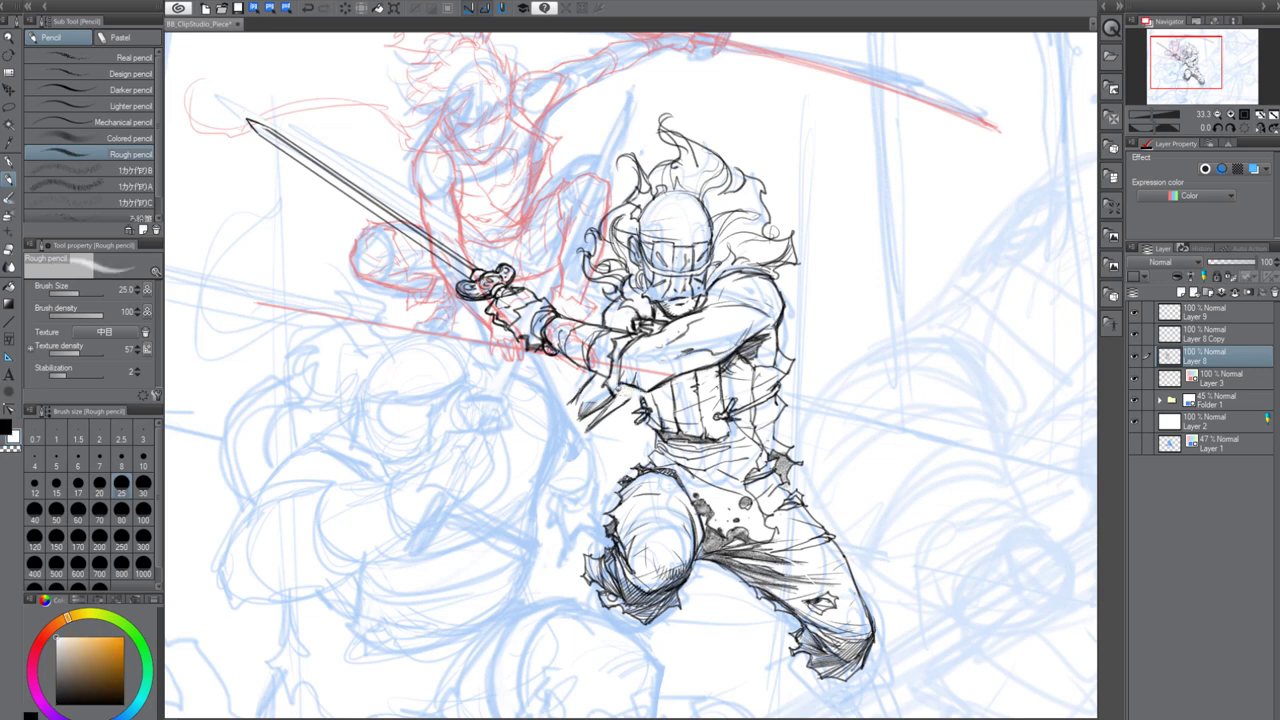
left_click_drag(614, 386, 620, 394)
key("x")
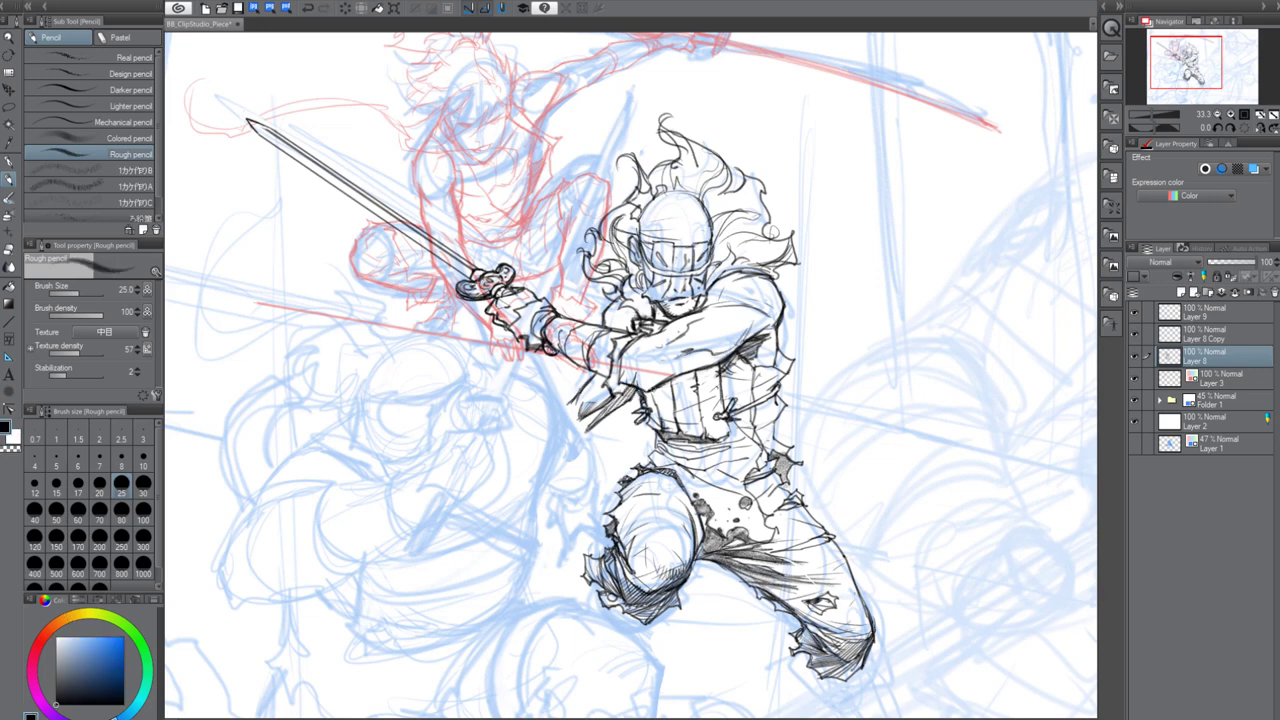
key("x")
left_click_drag(621, 368, 629, 382)
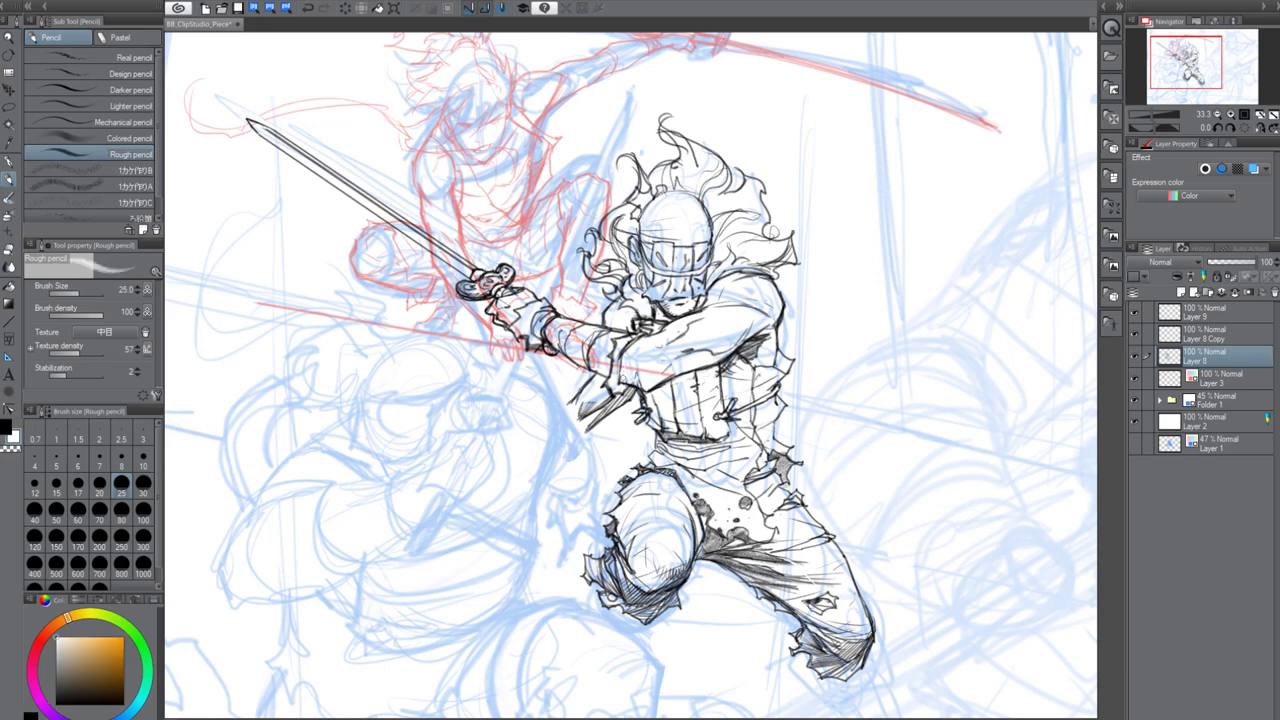
left_click(626, 372, "alt")
left_click_drag(767, 547, 777, 516)
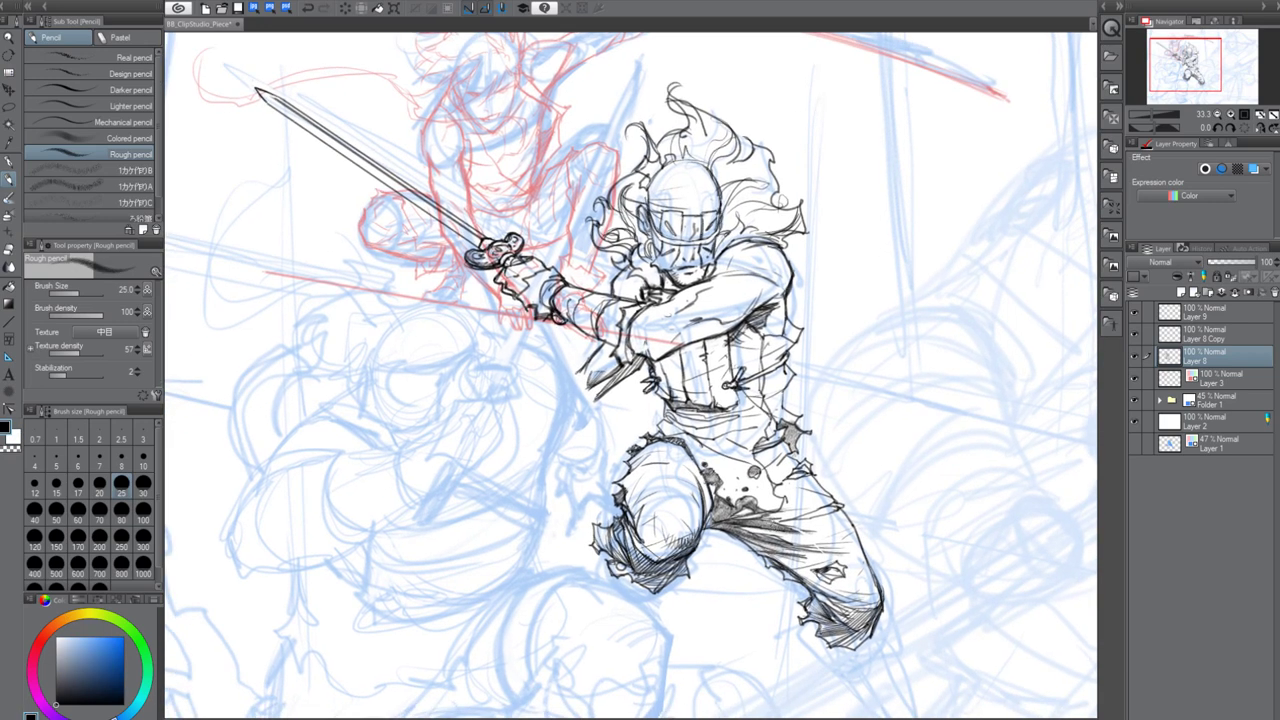
left_click(1155, 334)
mouse_move(515, 190)
left_mouse_down()
mouse_move(550, 230)
mouse_move(595, 180)
left_mouse_up()
left_click_drag(535, 212, 625, 245)
key("ctrl+z")
key("ctrl+z")
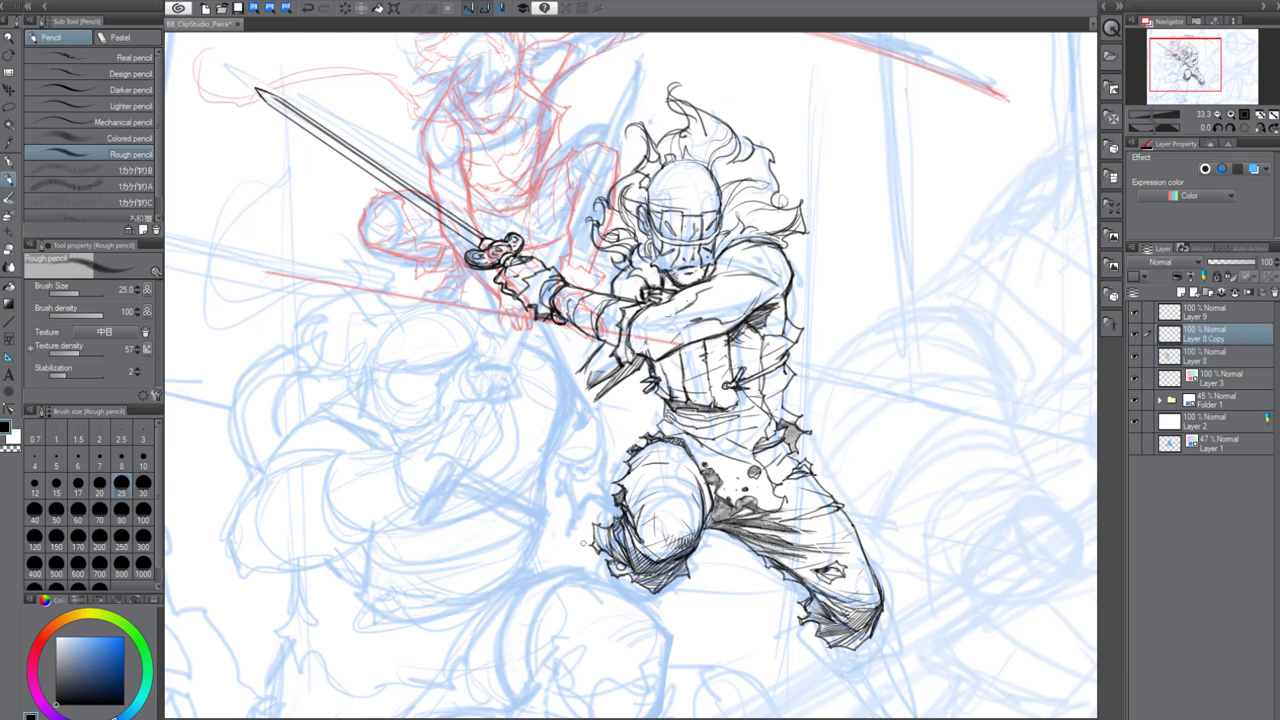
Move the red figure sketch on Layer 3 slightly up and to the left, keeping its red layer color
left_click_drag(700, 450, 749, 504)
key("ctrl+minus")
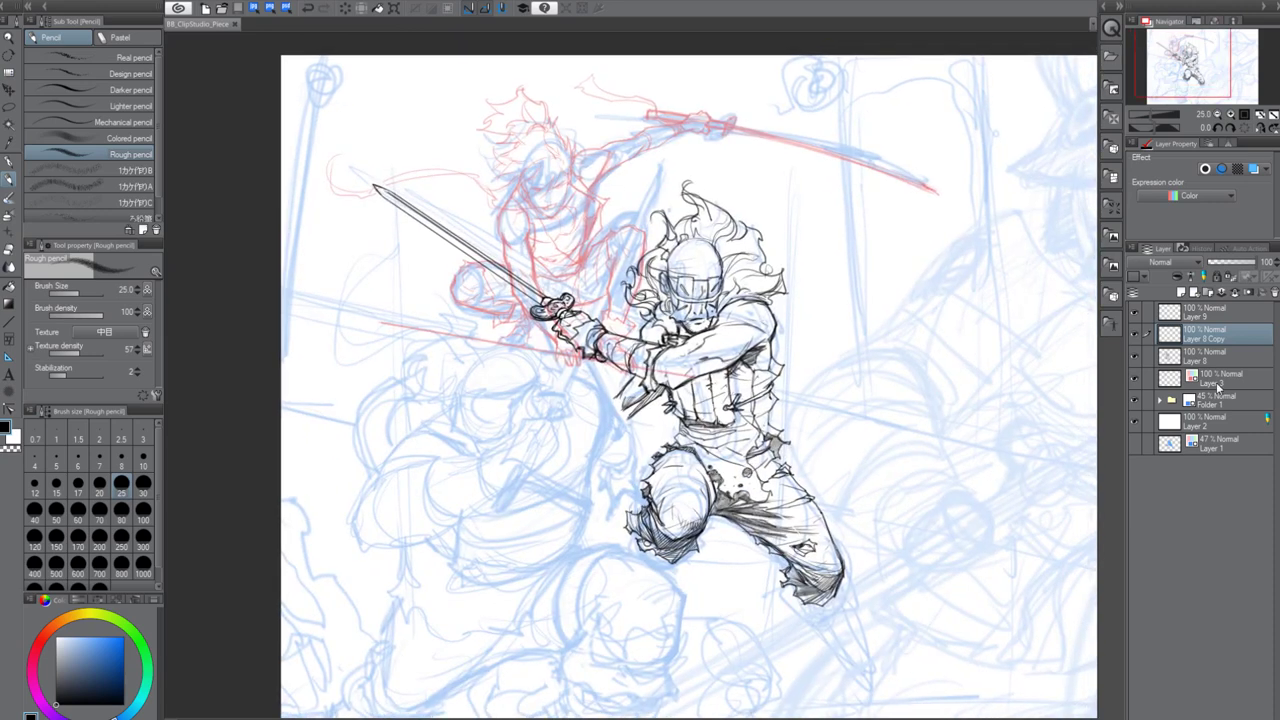
left_click(1220, 384)
key("ctrl+t")
left_click_drag(865, 355, 846, 342)
key("Return")
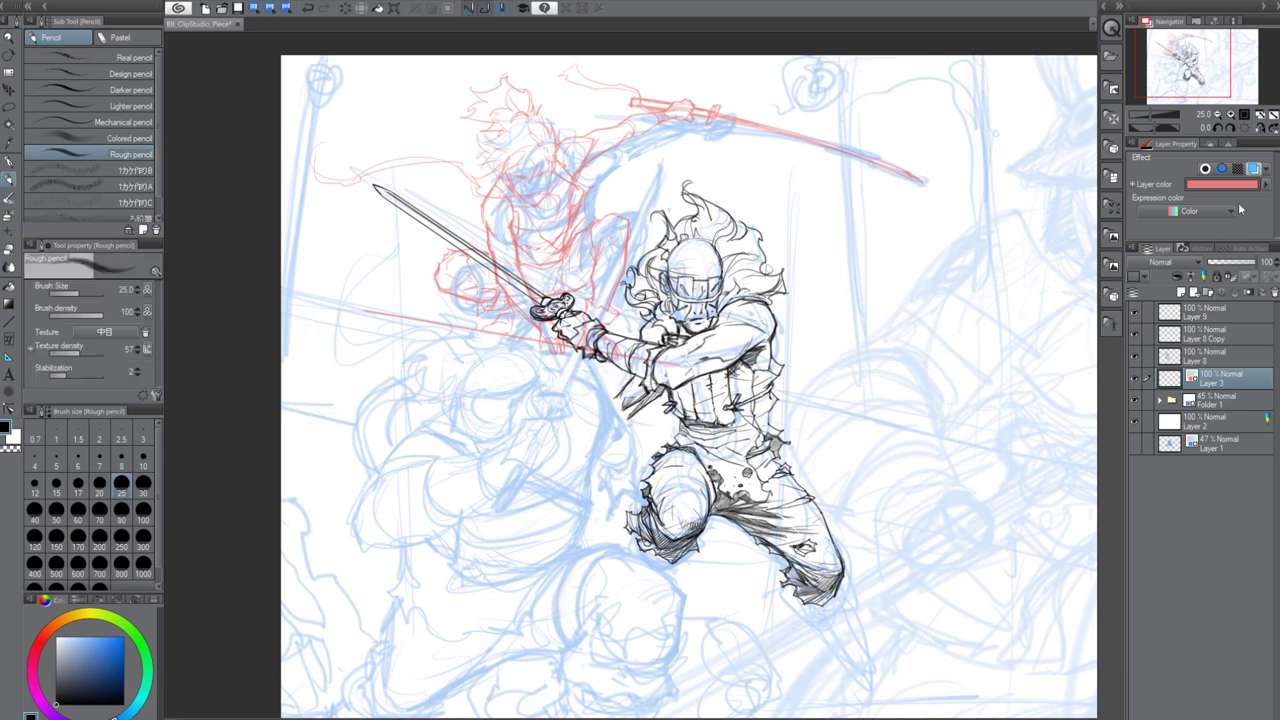
left_click(1255, 170)
left_click(1255, 170)
On Layer 9, sketch the crouching fighter's forehead hair locks and the curved guide line across his face
left_click(1224, 338)
left_click(1222, 315)
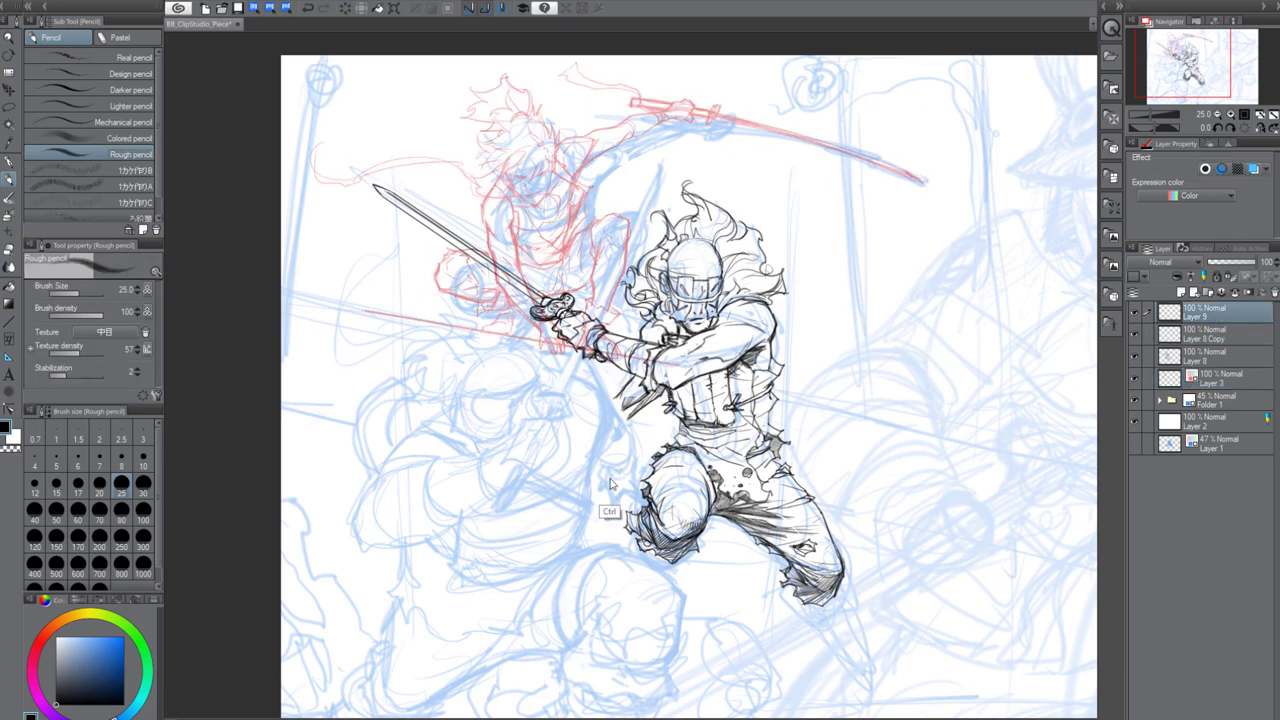
left_click_drag(642, 496, 714, 418)
key("ctrl+plus")
key("ctrl+plus")
left_click_drag(583, 256, 748, 348)
key("ctrl+plus")
left_click_drag(719, 450, 627, 402)
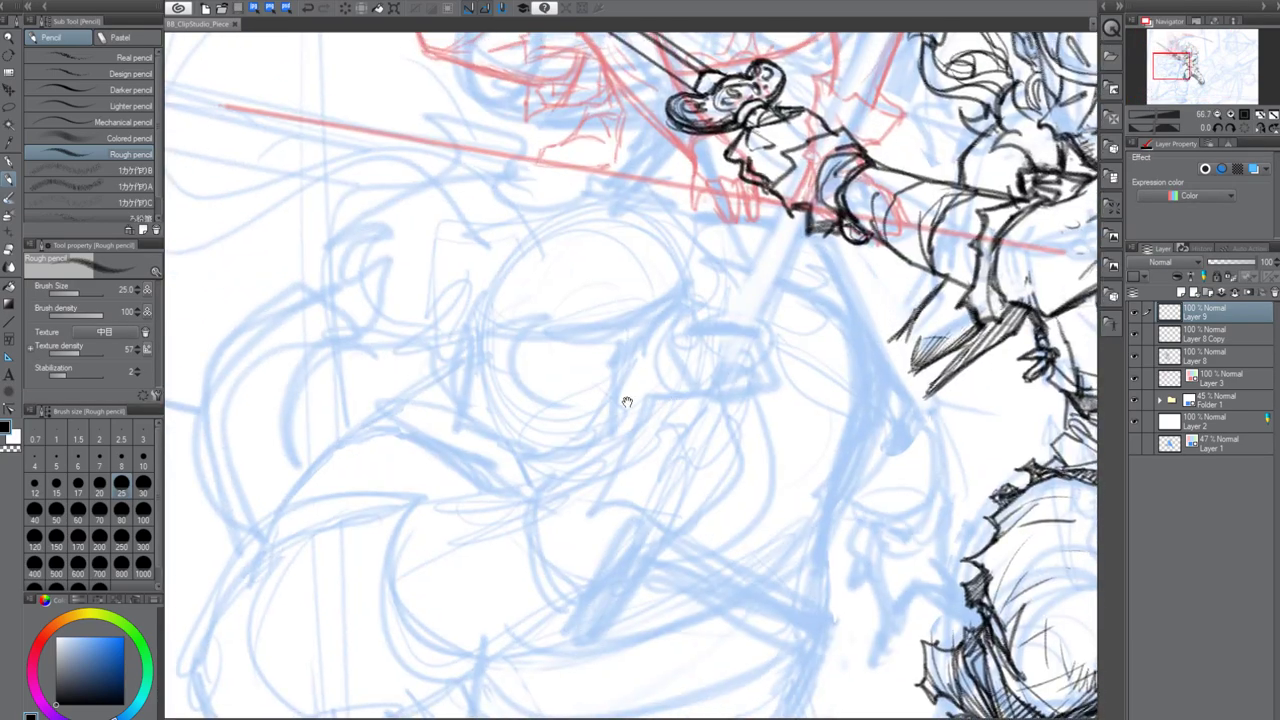
left_click_drag(504, 286, 447, 361)
mouse_move(455, 334)
left_mouse_down()
mouse_move(524, 315)
mouse_move(553, 406)
left_mouse_up()
left_click_drag(568, 329, 519, 388)
left_click_drag(525, 318, 380, 345)
mouse_move(383, 351)
left_mouse_down()
mouse_move(462, 299)
mouse_move(411, 322)
left_mouse_up()
Draw the crouching fighter's brow line, the side of the face and the profile down to the jaw
mouse_move(440, 365)
left_mouse_down()
mouse_move(515, 322)
mouse_move(682, 276)
left_mouse_up()
left_click_drag(606, 320, 610, 412)
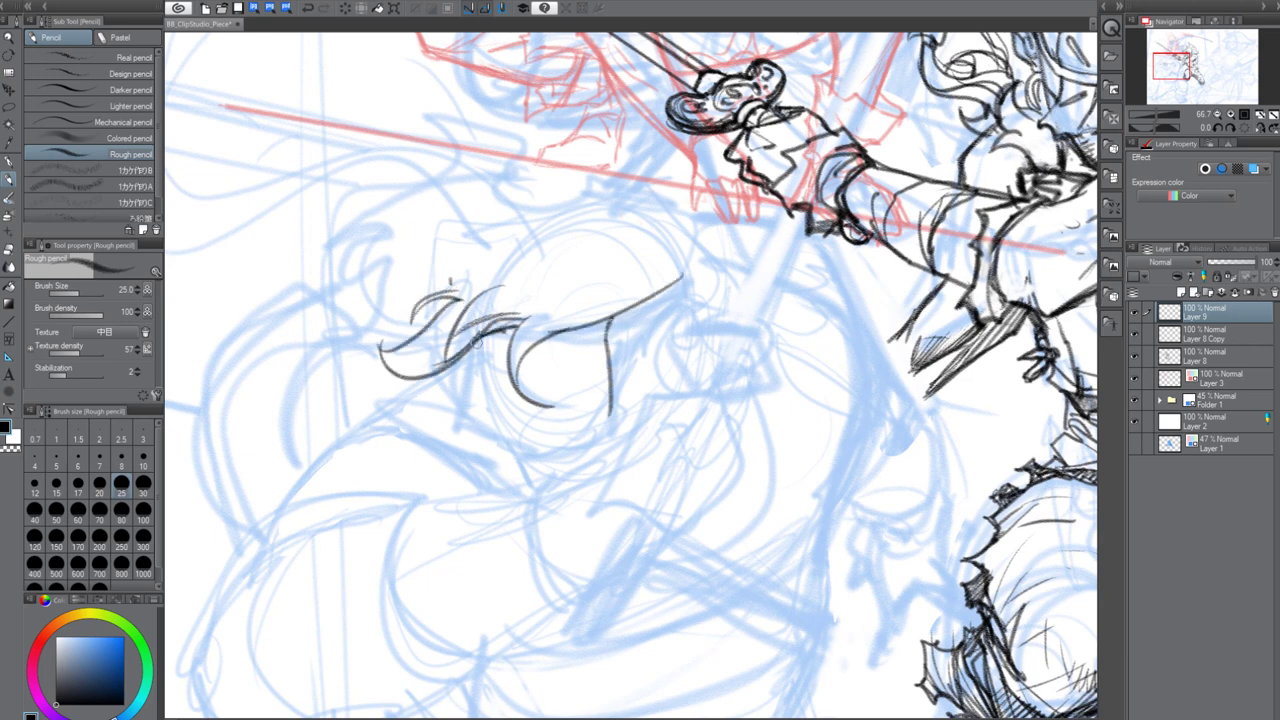
mouse_move(474, 338)
left_mouse_down()
mouse_move(460, 400)
mouse_move(490, 438)
mouse_move(570, 440)
mouse_move(608, 398)
left_mouse_up()
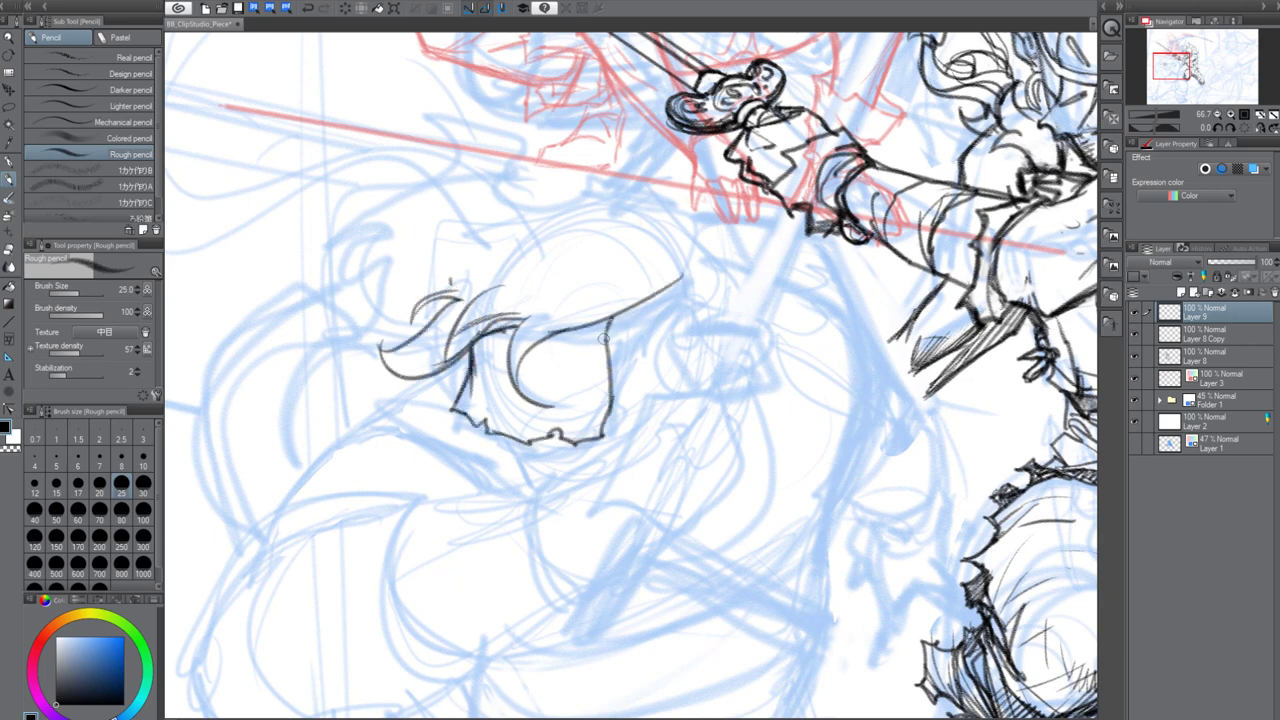
Thicken the end of the brow line behind the temple and add fine face shading with the pencil at size 17
mouse_move(603, 339)
left_mouse_down()
mouse_move(522, 390)
mouse_move(689, 274)
left_mouse_up()
mouse_move(616, 335)
left_mouse_down()
mouse_move(690, 268)
mouse_move(650, 302)
left_mouse_up()
key("[")
key("[")
key("[")
key("[")
left_click_drag(606, 321, 610, 347)
key("]")
key("]")
left_click_drag(473, 345, 484, 402)
left_click_drag(482, 370, 521, 417)
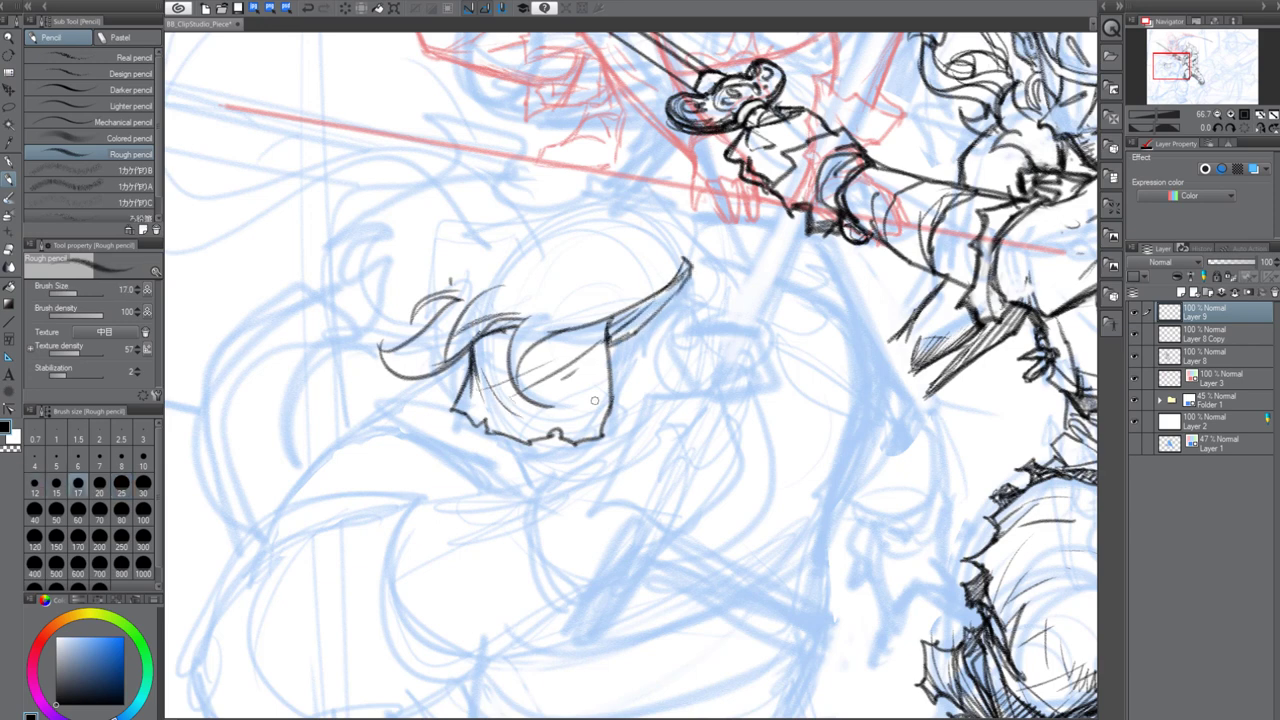
Sketch the crouching fighter's sideburn with short tufted strokes running from the temple down to the jaw
key("bracketright")
key("bracketright")
mouse_move(625, 338)
left_mouse_down()
mouse_move(663, 344)
mouse_move(636, 353)
mouse_move(658, 339)
mouse_move(632, 402)
left_mouse_up()
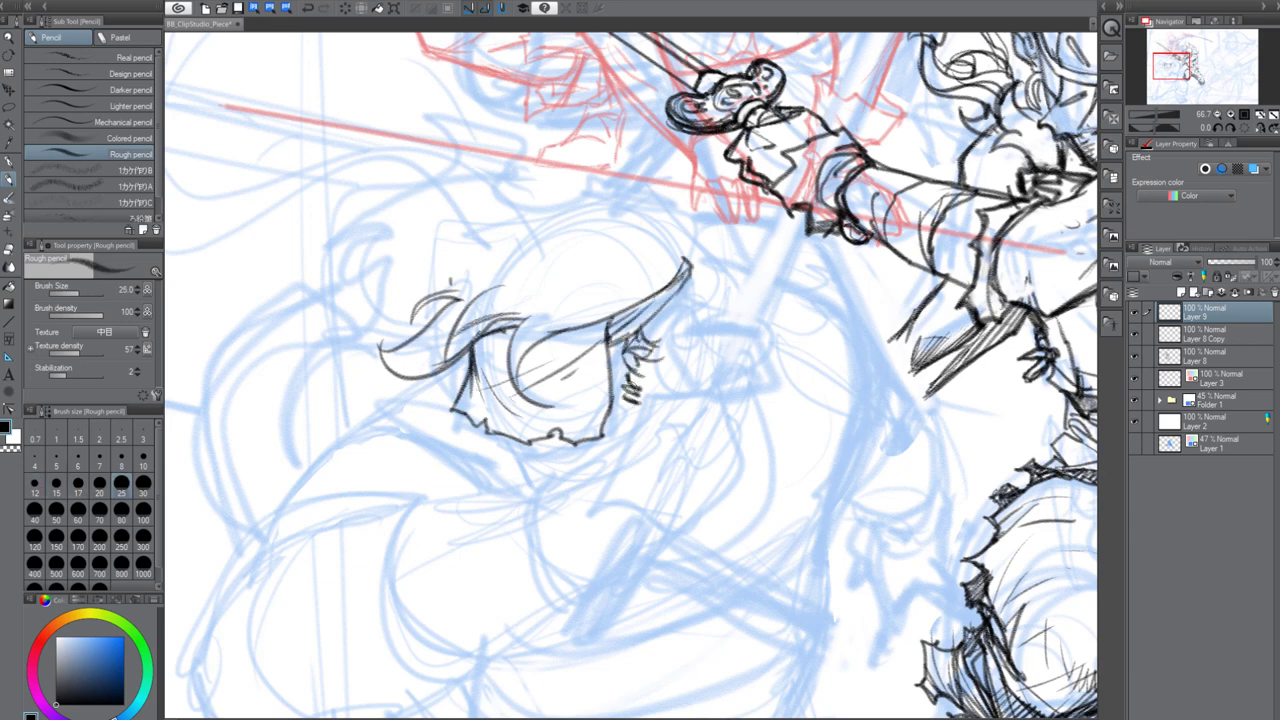
mouse_move(662, 360)
left_mouse_down()
mouse_move(640, 398)
mouse_move(658, 382)
mouse_move(630, 398)
mouse_move(624, 350)
mouse_move(638, 352)
left_mouse_up()
key("bracketright")
key("bracketright")
left_click_drag(643, 399, 607, 440)
Draw the crouching fighter's mouth and the first strands of his chin beard with a finer pencil
mouse_move(510, 434)
left_mouse_down()
mouse_move(524, 467)
mouse_move(500, 480)
mouse_move(504, 498)
left_mouse_up()
key("bracketleft")
key("bracketleft")
key("bracketleft")
mouse_move(530, 436)
left_mouse_down()
mouse_move(542, 448)
mouse_move(448, 406)
mouse_move(490, 430)
left_mouse_up()
mouse_move(490, 430)
left_mouse_down()
mouse_move(517, 438)
mouse_move(491, 428)
mouse_move(514, 428)
left_mouse_up()
left_click_drag(508, 428, 543, 439)
mouse_move(507, 429)
left_mouse_down()
mouse_move(527, 439)
mouse_move(521, 450)
mouse_move(560, 454)
mouse_move(543, 434)
mouse_move(539, 448)
mouse_move(558, 458)
mouse_move(517, 441)
mouse_move(526, 460)
mouse_move(512, 468)
left_mouse_up()
Fill in the beard along the chin and jaw up to the sideburn with short hatched strokes
key("bracketleft")
key("x")
key("x")
key("x")
key("x")
key("c")
key("c")
key("x")
key("x")
key("x")
key("x")
left_click_drag(556, 432, 592, 449)
left_click_drag(590, 446, 615, 426)
left_click_drag(601, 450, 570, 462)
left_click_drag(568, 458, 504, 504)
mouse_move(548, 472)
left_mouse_down()
mouse_move(544, 490)
mouse_move(570, 486)
left_mouse_up()
left_click_drag(566, 462, 552, 490)
left_click_drag(556, 470, 540, 498)
left_click_drag(562, 478, 548, 500)
left_click_drag(606, 444, 580, 466)
left_click_drag(626, 426, 594, 450)
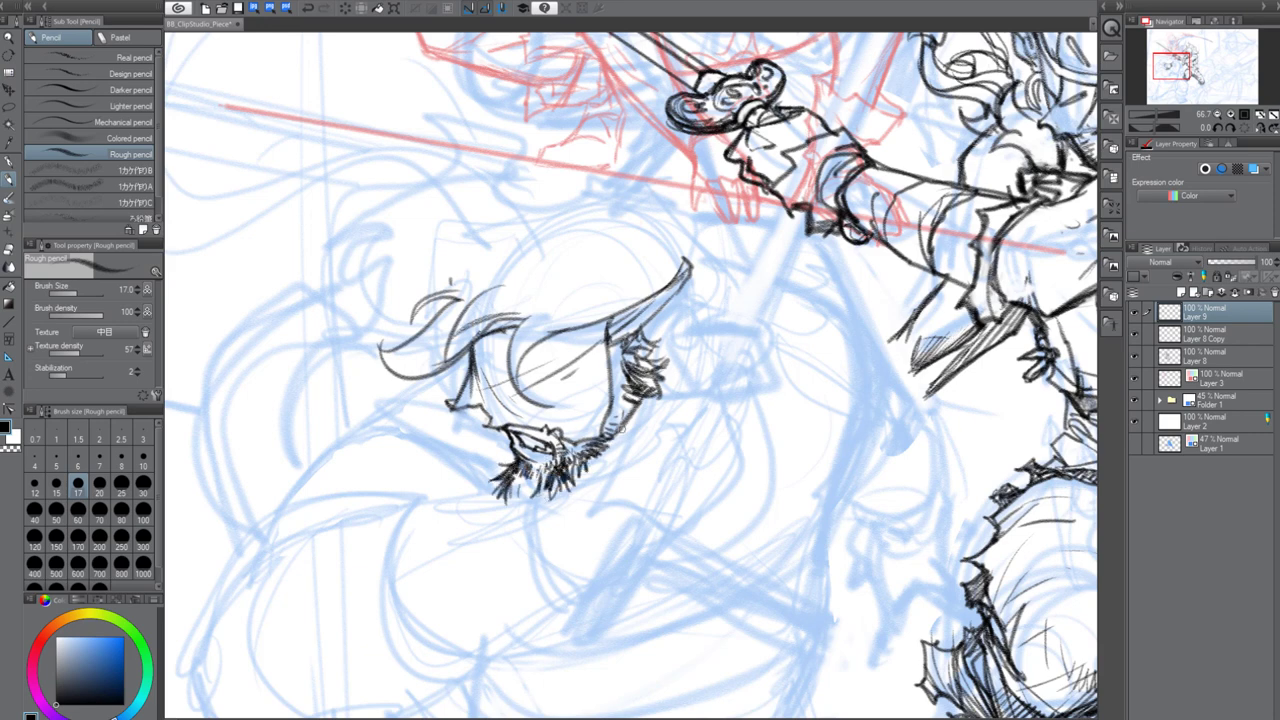
Erase and redraw the front of the face between the brow and nose, trimming stray lines under the fringe
key("c")
left_click_drag(482, 348, 465, 398)
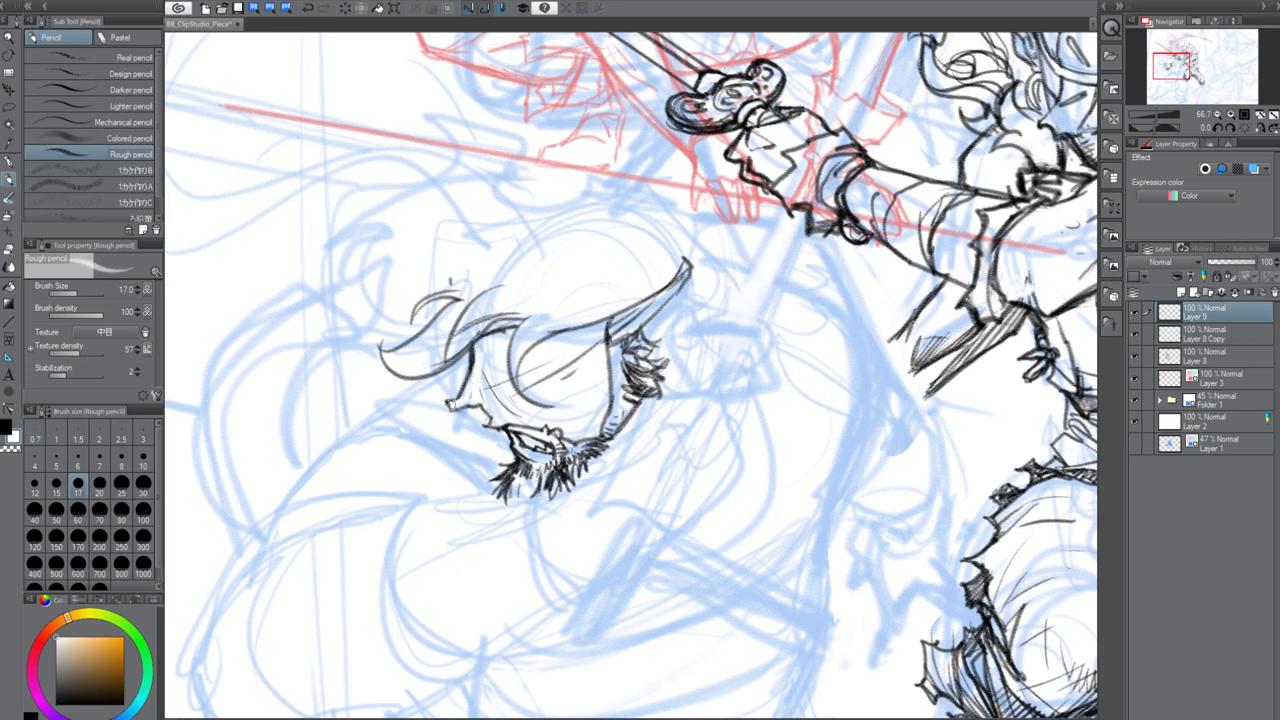
key("x")
left_click_drag(473, 343, 477, 385)
mouse_move(475, 345)
left_mouse_down()
mouse_move(596, 339)
mouse_move(487, 390)
mouse_move(485, 374)
mouse_move(501, 404)
left_mouse_up()
key("x")
left_click_drag(510, 328, 494, 336)
left_click_drag(468, 343, 445, 364)
key("x")
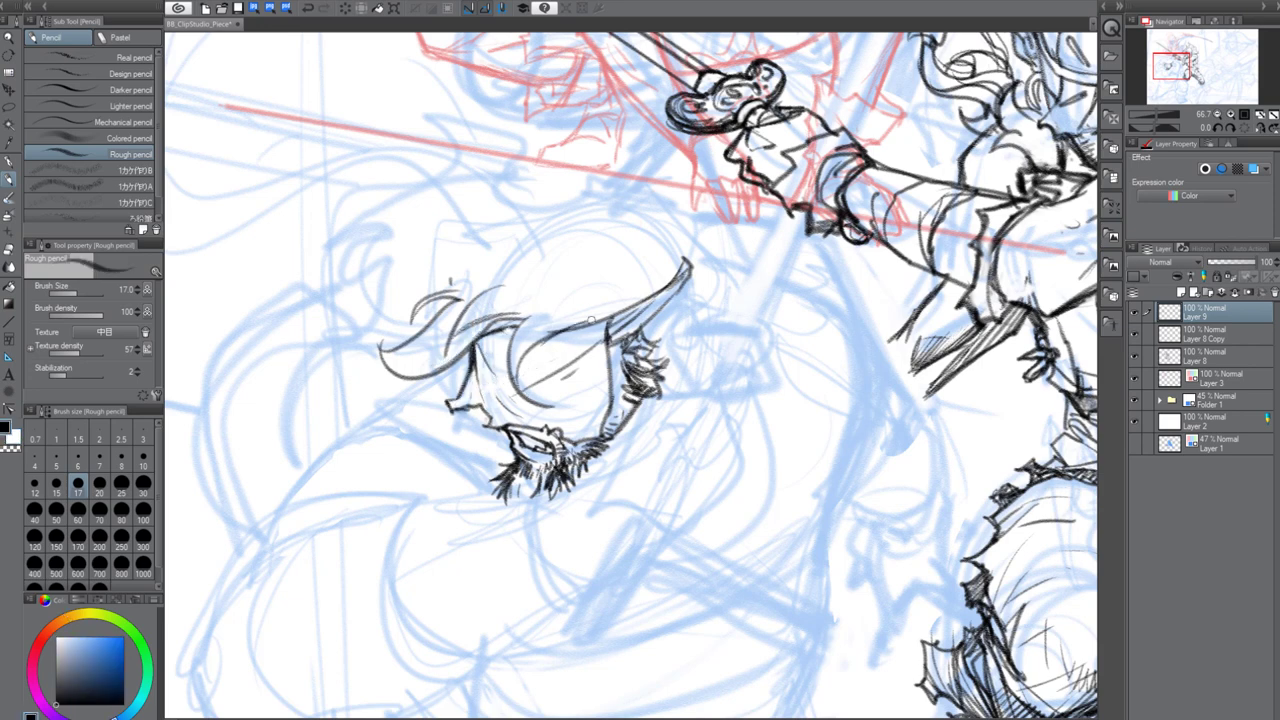
Draw wavy hair locks from the crown of the crouching fighter's head and sweeping forward past his forehead
left_click_drag(572, 286, 599, 322)
left_click_drag(576, 265, 618, 308)
left_click_drag(467, 199, 566, 203)
left_click_drag(474, 166, 530, 250)
left_click_drag(527, 250, 475, 260)
left_click_drag(517, 258, 324, 340)
mouse_move(295, 341)
left_mouse_down()
mouse_move(372, 356)
mouse_move(368, 405)
left_mouse_up()
Draw the ear and the remaining hair locks along the front, crown and back of the head
left_click_drag(626, 311, 625, 368)
left_click_drag(432, 302, 372, 333)
mouse_move(396, 244)
left_mouse_down()
mouse_move(474, 289)
mouse_move(444, 277)
left_mouse_up()
left_click_drag(446, 270, 574, 240)
left_click_drag(553, 217, 668, 256)
left_click_drag(664, 234, 678, 290)
mouse_move(692, 272)
left_mouse_down()
mouse_move(686, 310)
mouse_move(624, 362)
left_mouse_up()
left_click_drag(645, 324, 618, 359)
mouse_move(686, 305)
left_mouse_down()
mouse_move(614, 359)
mouse_move(630, 290)
mouse_move(645, 290)
mouse_move(622, 296)
mouse_move(624, 318)
left_mouse_up()
Add loose hair strands at the back of the head and around the ear
key("ctrl+minus")
key("ctrl+minus")
left_click_drag(636, 266, 622, 284)
mouse_move(648, 240)
left_mouse_down()
mouse_move(682, 280)
mouse_move(642, 308)
left_mouse_up()
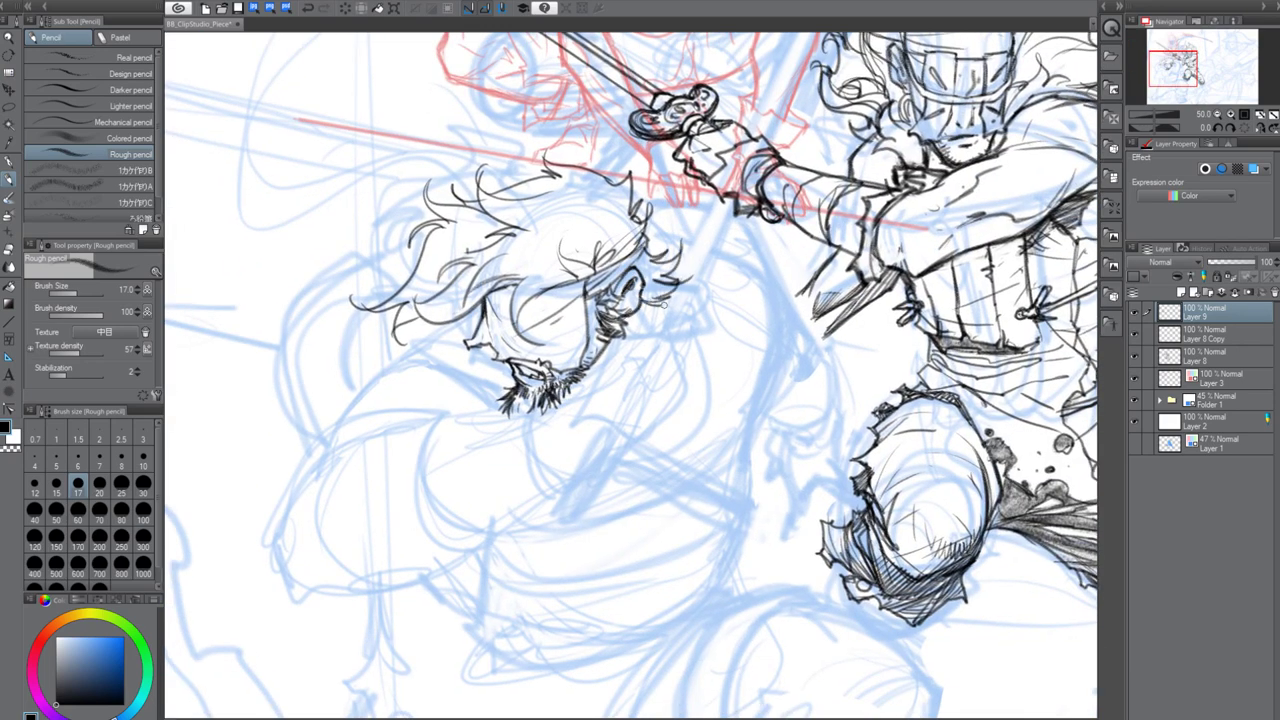
left_click_drag(690, 250, 664, 296)
left_click_drag(680, 300, 642, 316)
left_click_drag(674, 296, 640, 320)
scroll(688, 308, "down", 1)
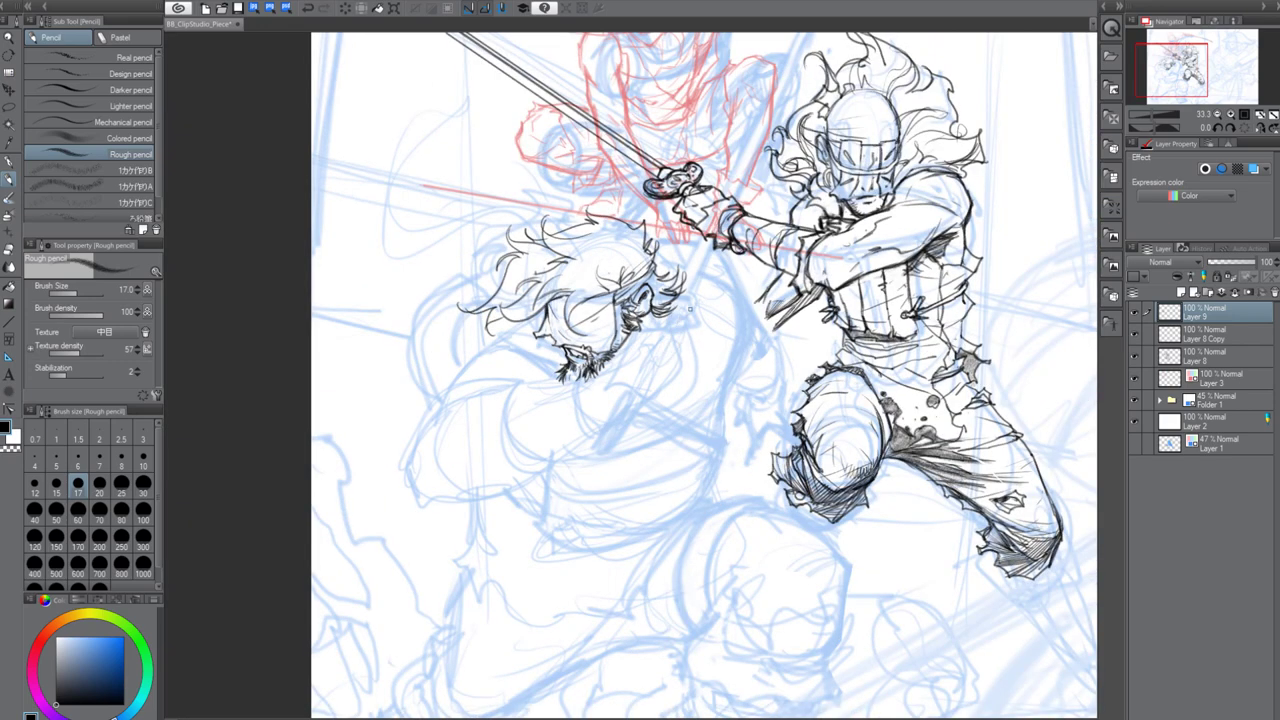
Hide and show Layer 8 Copy and Layer 9 to check what is drawn on each
left_click(1134, 334)
left_click(1134, 334)
left_click(1134, 312)
left_click(1134, 312)
left_click(1134, 312)
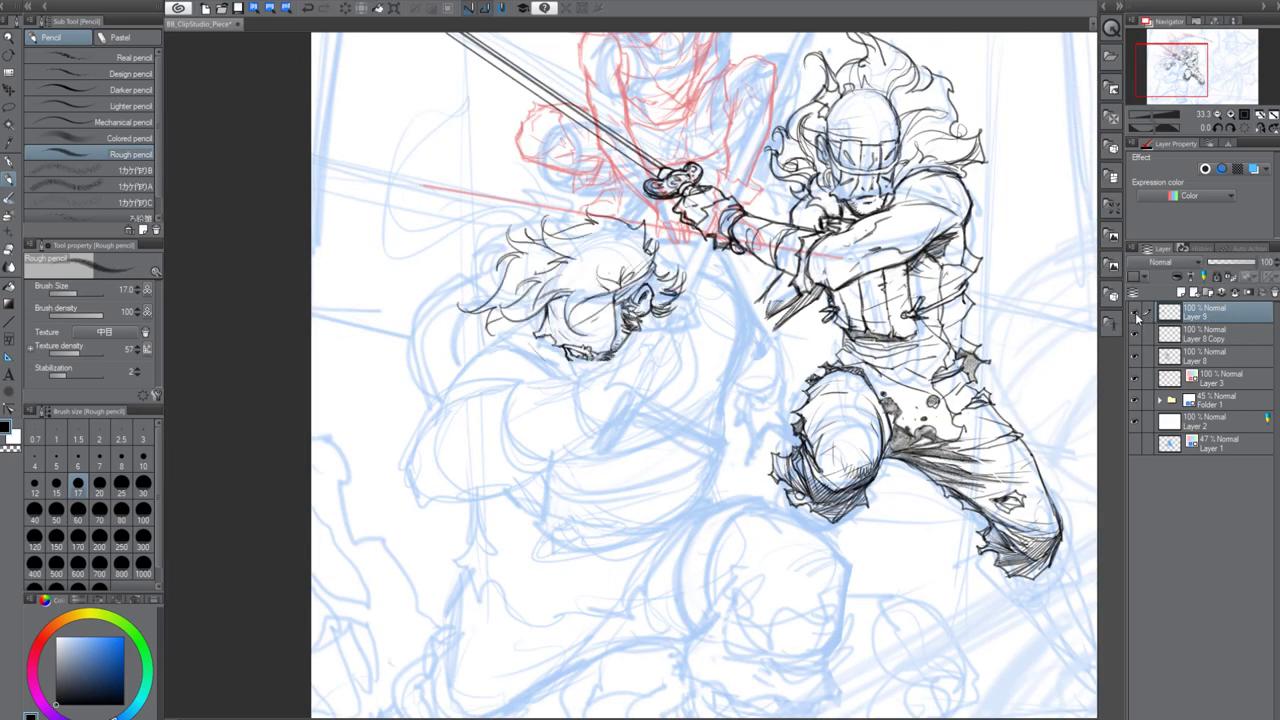
left_click(1134, 312)
left_click_drag(525, 338, 565, 380)
mouse_move(525, 338)
left_mouse_down()
mouse_move(551, 384)
mouse_move(574, 380)
left_mouse_up()
left_click_drag(562, 340, 588, 384)
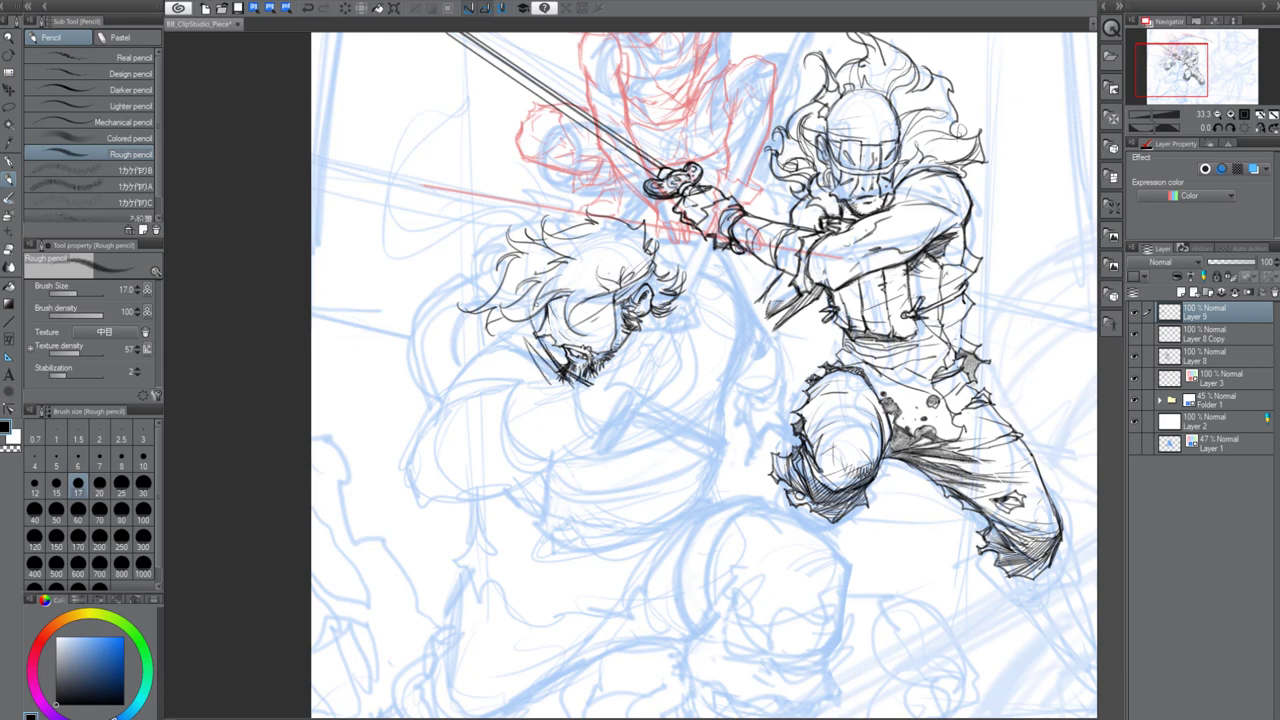
key("ctrl+z")
key("ctrl+z")
key("ctrl+z")
Outline the longer contour hanging beside the crouching fighter's face, from the front hair locks down toward the beard
left_click_drag(474, 340, 534, 368)
left_click_drag(486, 274, 470, 340)
mouse_move(504, 260)
left_mouse_down()
mouse_move(482, 276)
mouse_move(528, 356)
left_mouse_up()
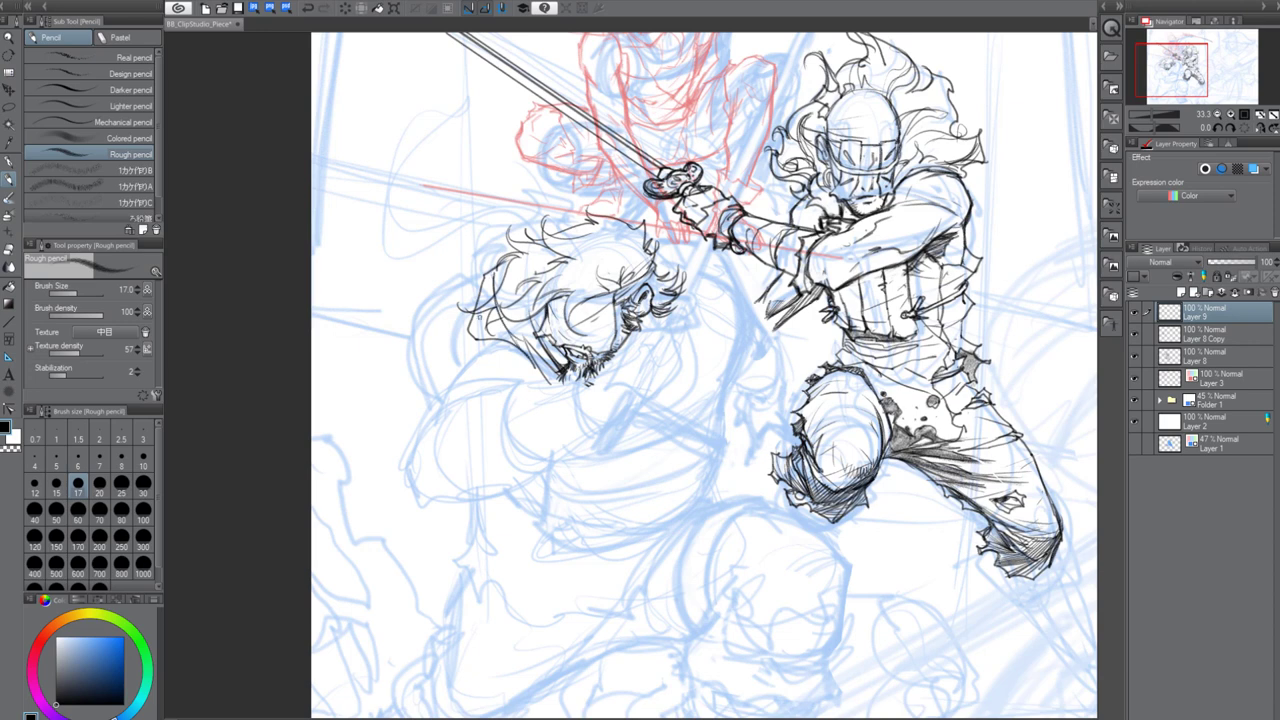
left_click_drag(496, 300, 536, 368)
Outline the contour behind the head, curving from the back hair down toward the raised fist
mouse_move(688, 290)
left_mouse_down()
mouse_move(691, 376)
mouse_move(640, 402)
left_mouse_up()
mouse_move(656, 243)
left_mouse_down()
mouse_move(688, 298)
mouse_move(668, 286)
left_mouse_up()
left_click_drag(662, 294, 636, 342)
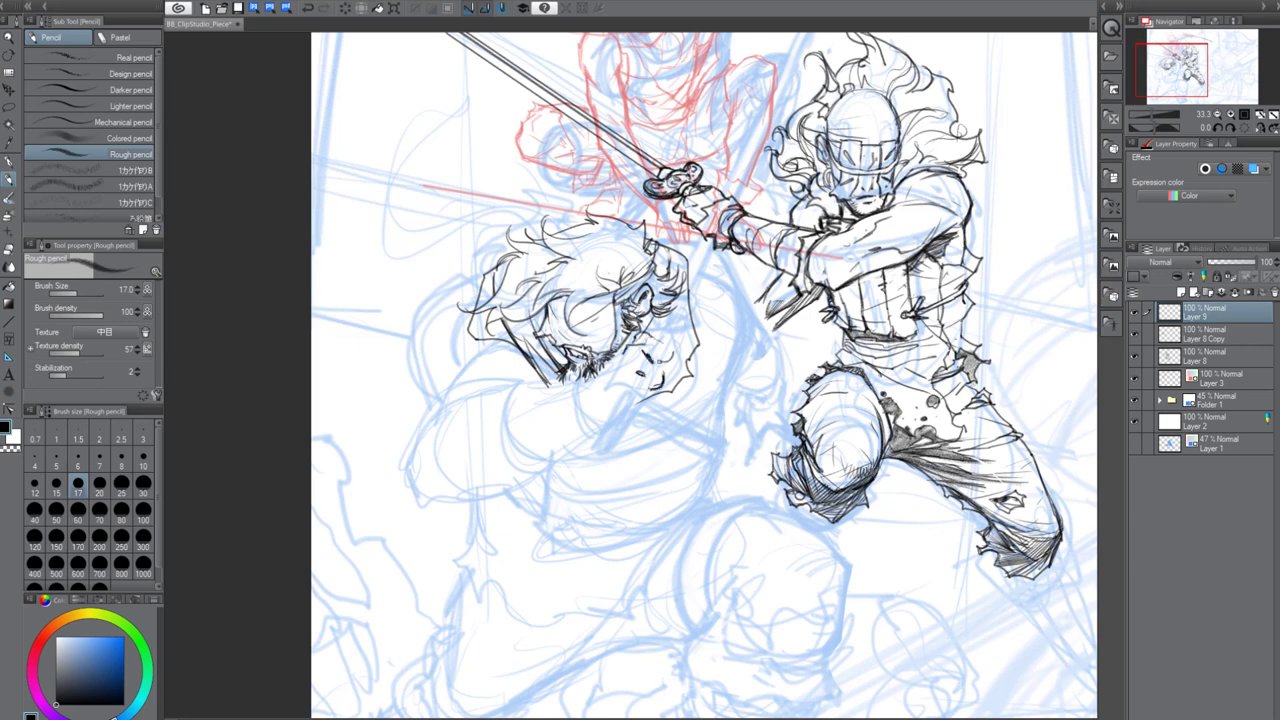
Draw the knuckles and curled fingers of the clenched fist beside the beard, erasing overlapping lines
left_click_drag(658, 358, 672, 374)
key("x")
key("x")
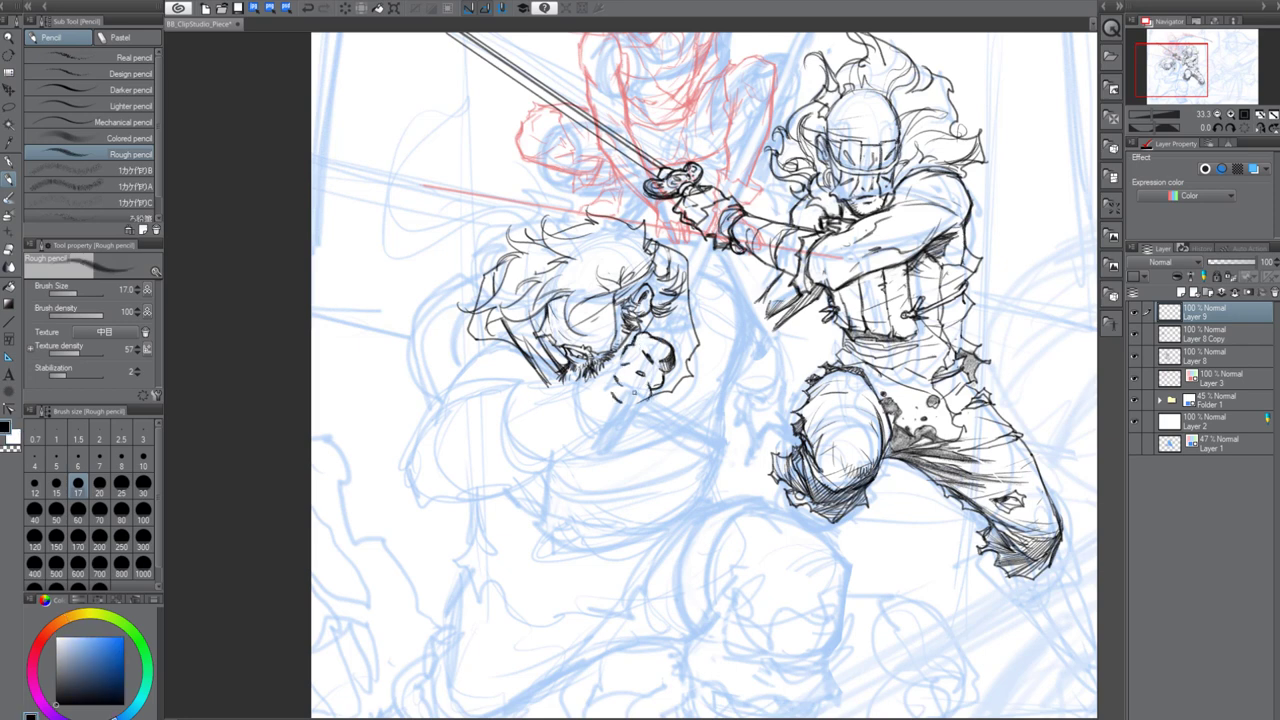
left_click_drag(646, 378, 654, 398)
key("x")
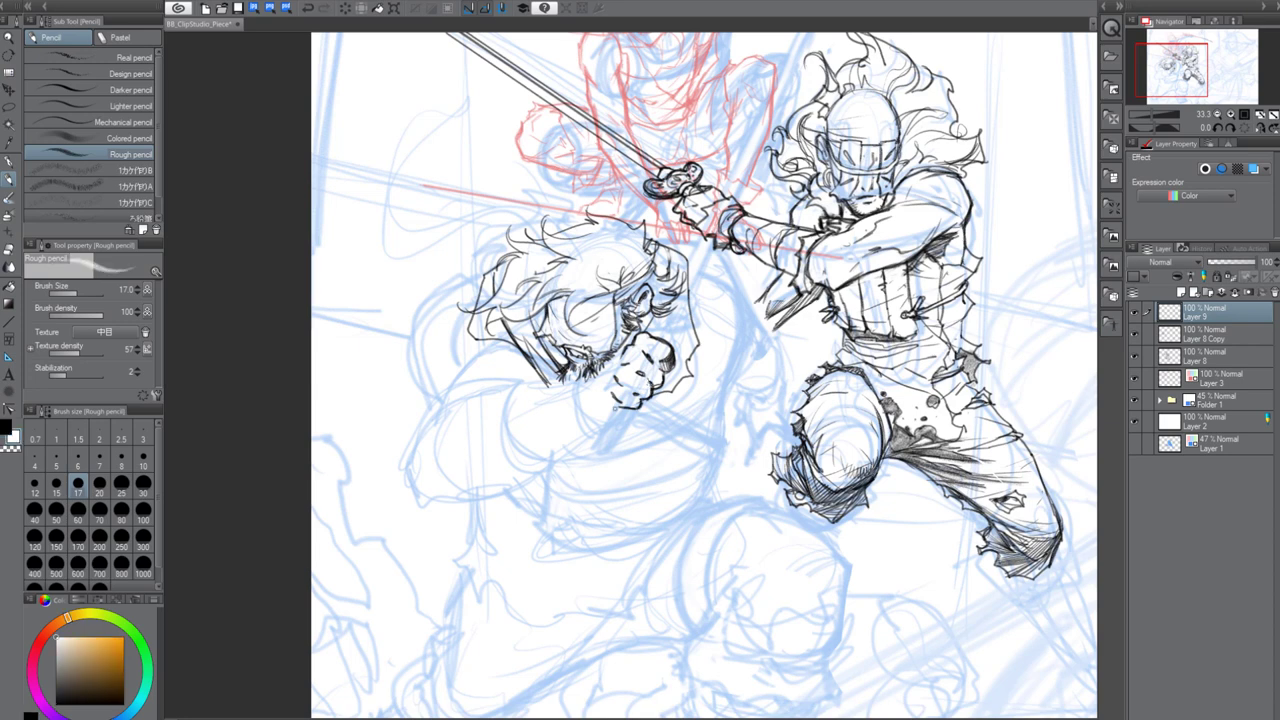
Clear the beard lines overlapping the fist and draw the back of the hand down to the wrist
key("x")
left_click_drag(622, 352, 577, 378)
key("x")
mouse_move(615, 359)
left_mouse_down()
mouse_move(583, 382)
mouse_move(600, 390)
mouse_move(578, 406)
left_mouse_up()
key("x")
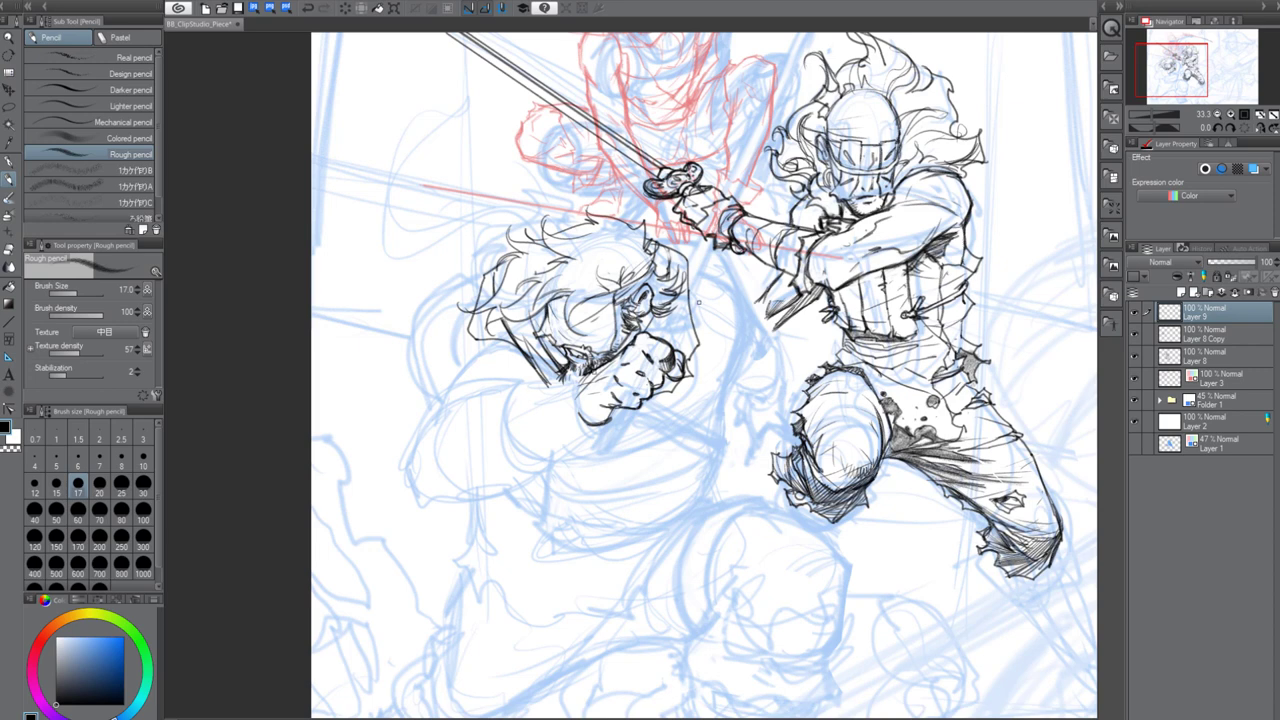
Outline the crouching fighter's bent arm from the wrist across the forearm and shoulder to the elbow
left_click_drag(582, 376, 575, 424)
mouse_move(584, 378)
left_mouse_down()
mouse_move(436, 420)
mouse_move(421, 440)
left_mouse_up()
left_click_drag(540, 386, 512, 444)
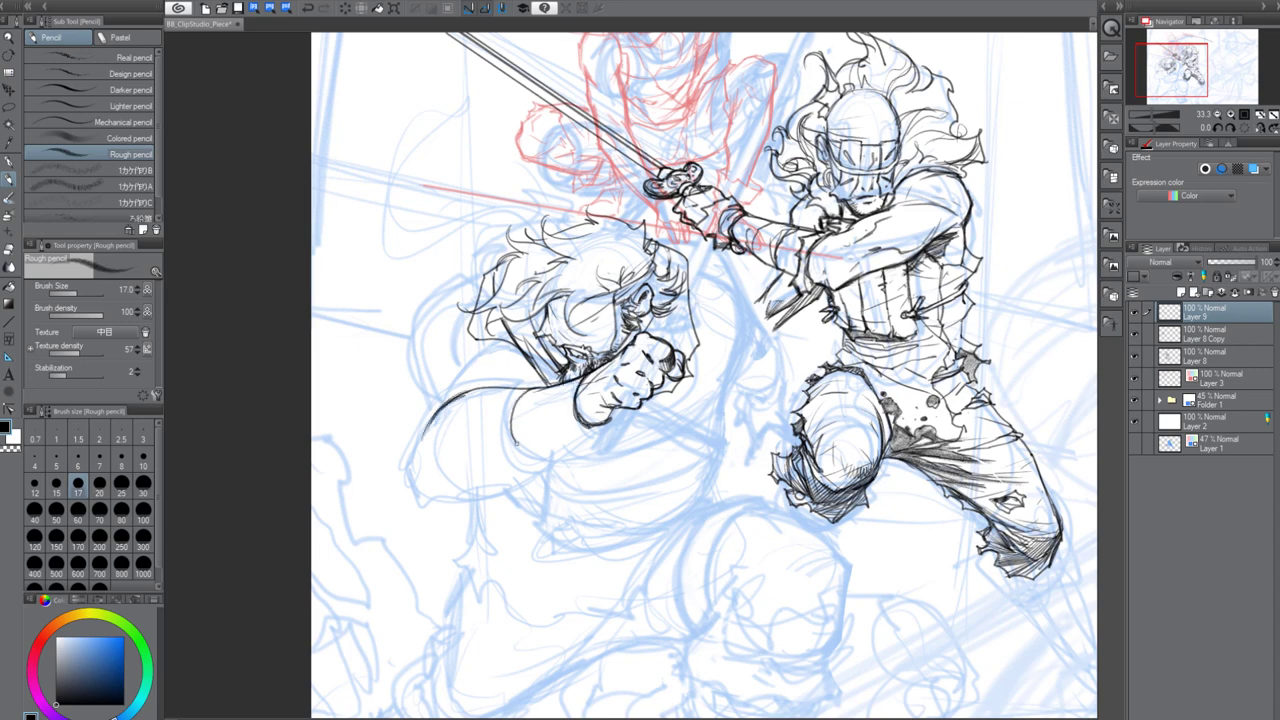
left_click_drag(608, 422, 510, 488)
mouse_move(430, 424)
left_mouse_down()
mouse_move(420, 492)
mouse_move(484, 499)
mouse_move(520, 478)
left_mouse_up()
Reinforce the bent arm's lower contour and forearm curve with a size 30 brush and save the drawing
key("bracketright")
key("bracketright")
key("bracketright")
key("bracketright")
key("bracketleft")
mouse_move(486, 493)
left_mouse_down()
mouse_move(450, 495)
mouse_move(540, 476)
mouse_move(594, 432)
left_mouse_up()
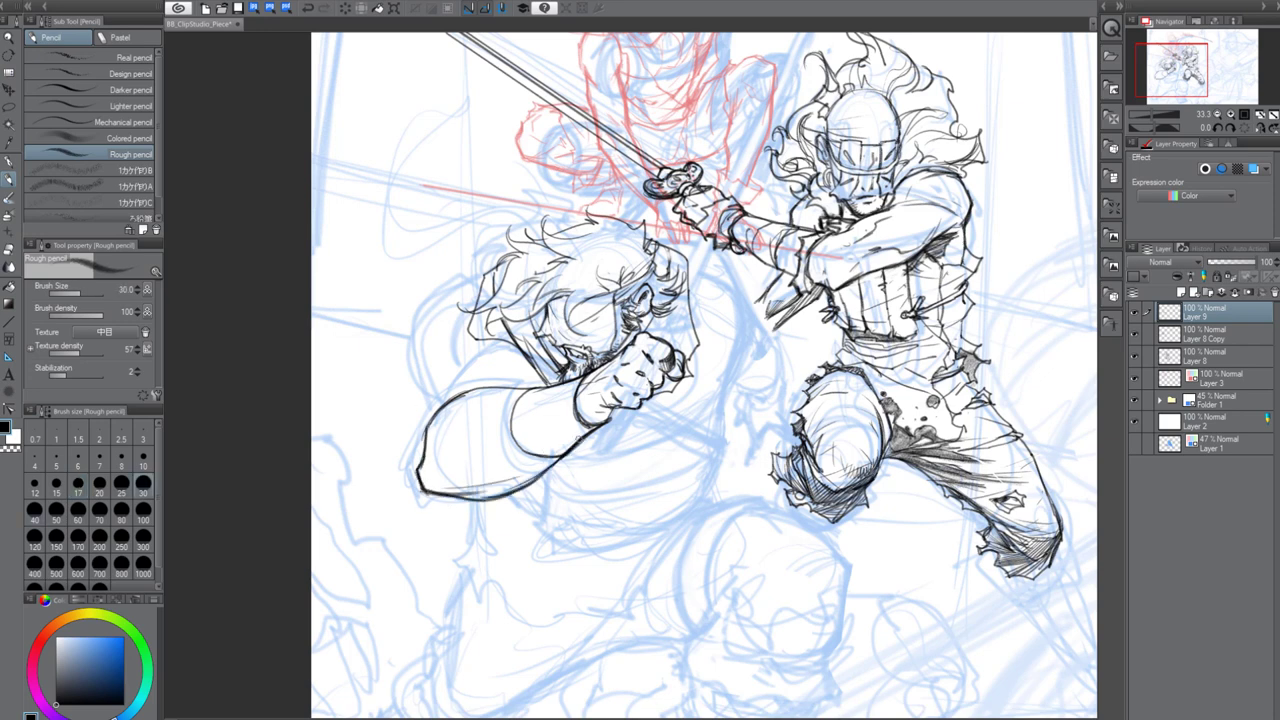
mouse_move(532, 387)
left_mouse_down()
mouse_move(515, 440)
mouse_move(584, 441)
left_mouse_up()
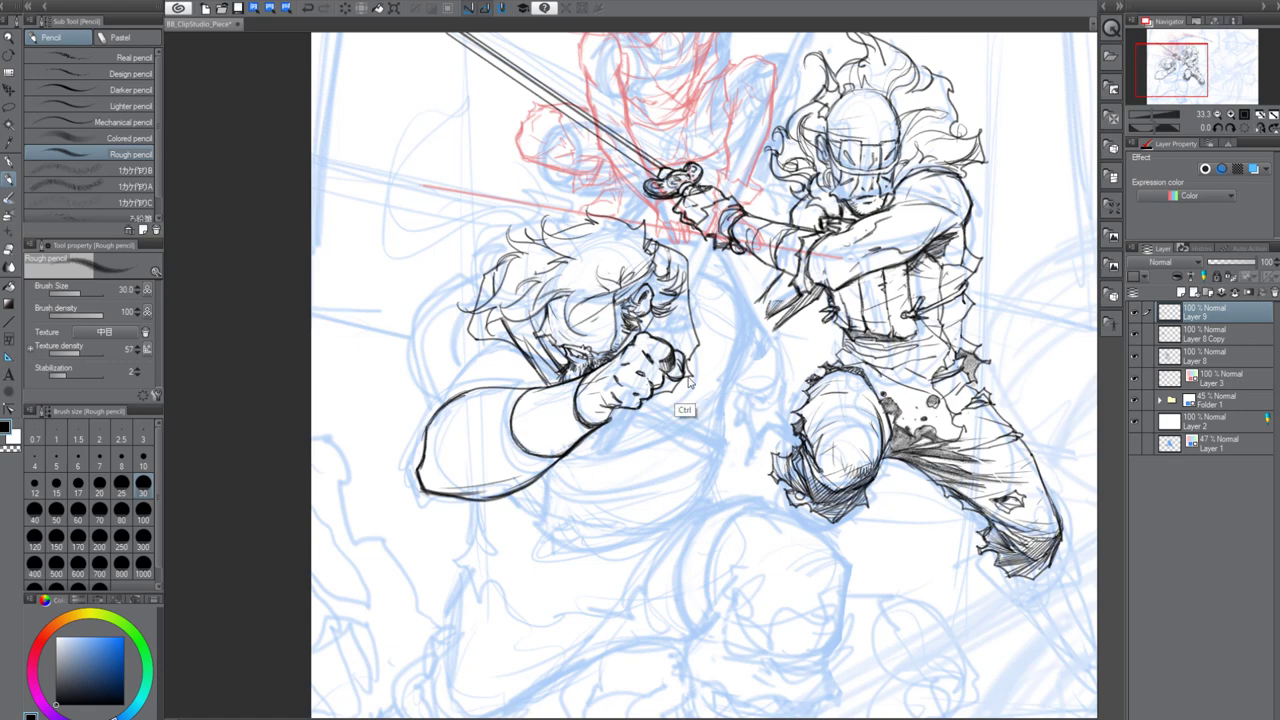
left_click_drag(688, 409, 598, 375)
left_click_drag(582, 331, 715, 334)
key("ctrl+s")
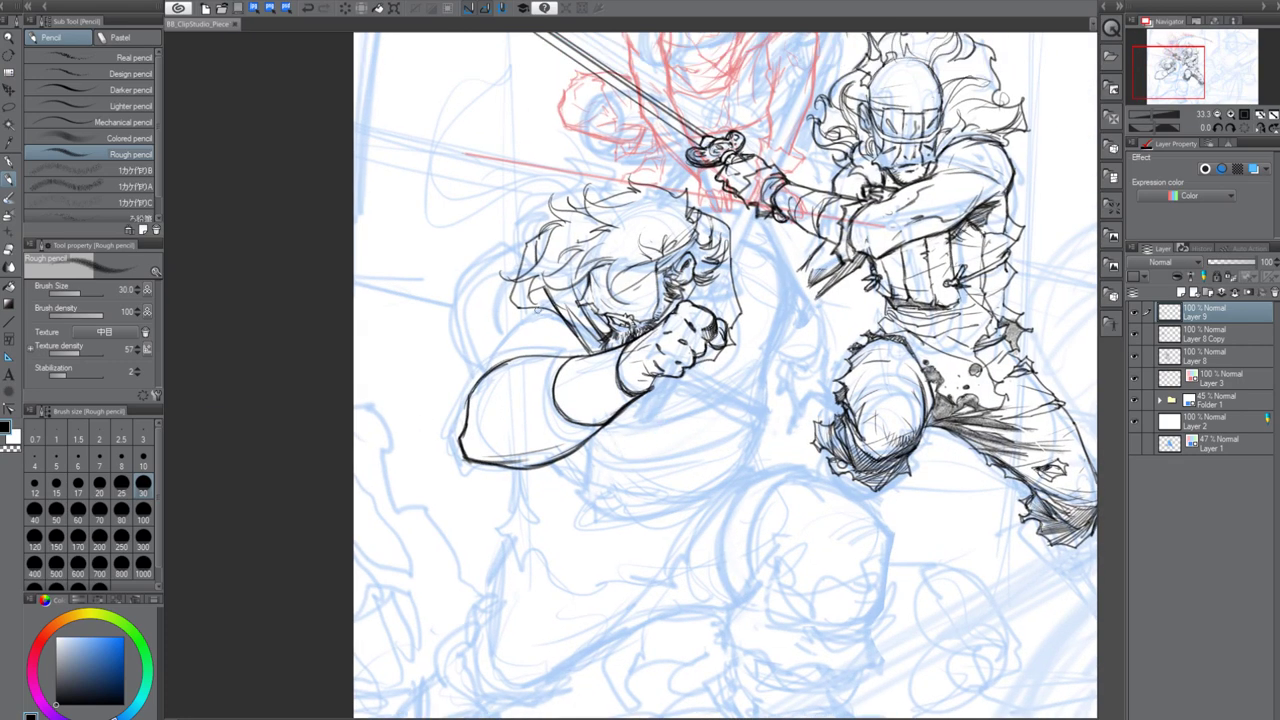
Draw the torn sleeve edge at the crouching fighter's shoulder and hatch the upper arm down to the elbow
mouse_move(570, 338)
left_mouse_down()
mouse_move(471, 343)
mouse_move(446, 390)
mouse_move(462, 437)
mouse_move(488, 360)
mouse_move(530, 322)
mouse_move(478, 356)
mouse_move(470, 348)
mouse_move(450, 388)
mouse_move(466, 394)
mouse_move(494, 330)
left_mouse_up()
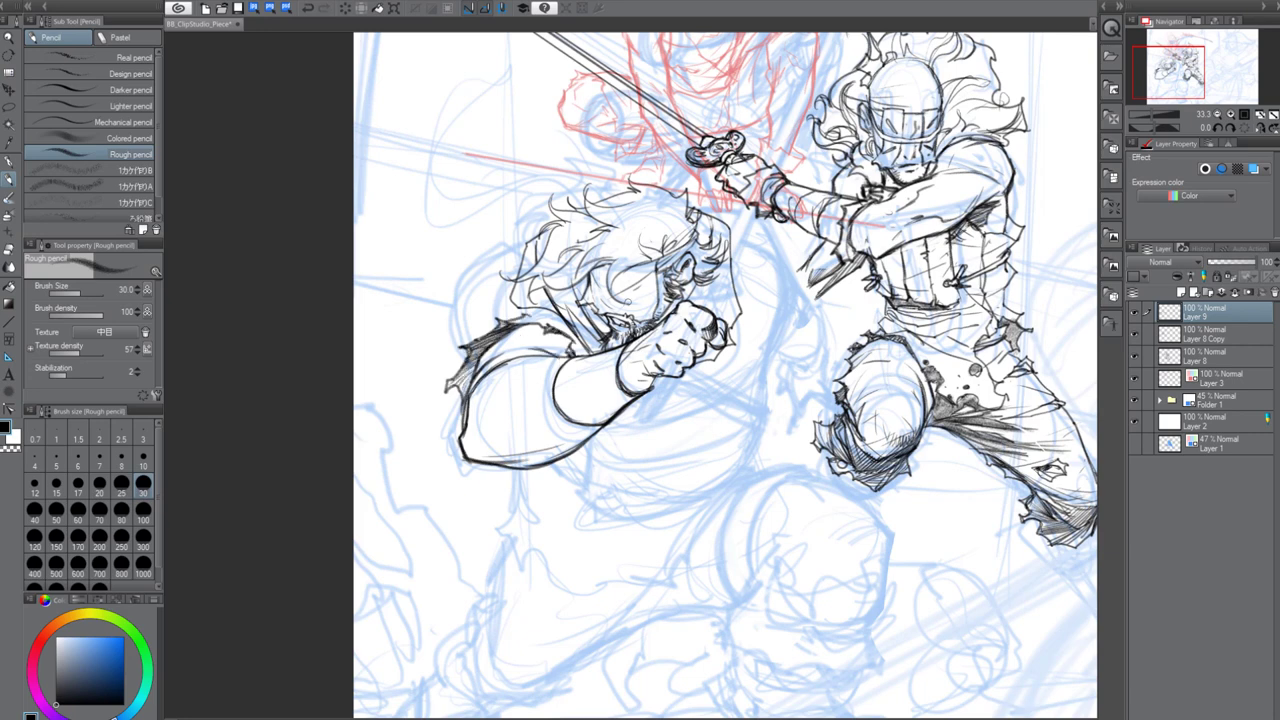
left_click_drag(514, 388, 486, 422)
left_click_drag(494, 402, 481, 428)
left_click_drag(578, 418, 515, 462)
left_click_drag(523, 450, 493, 464)
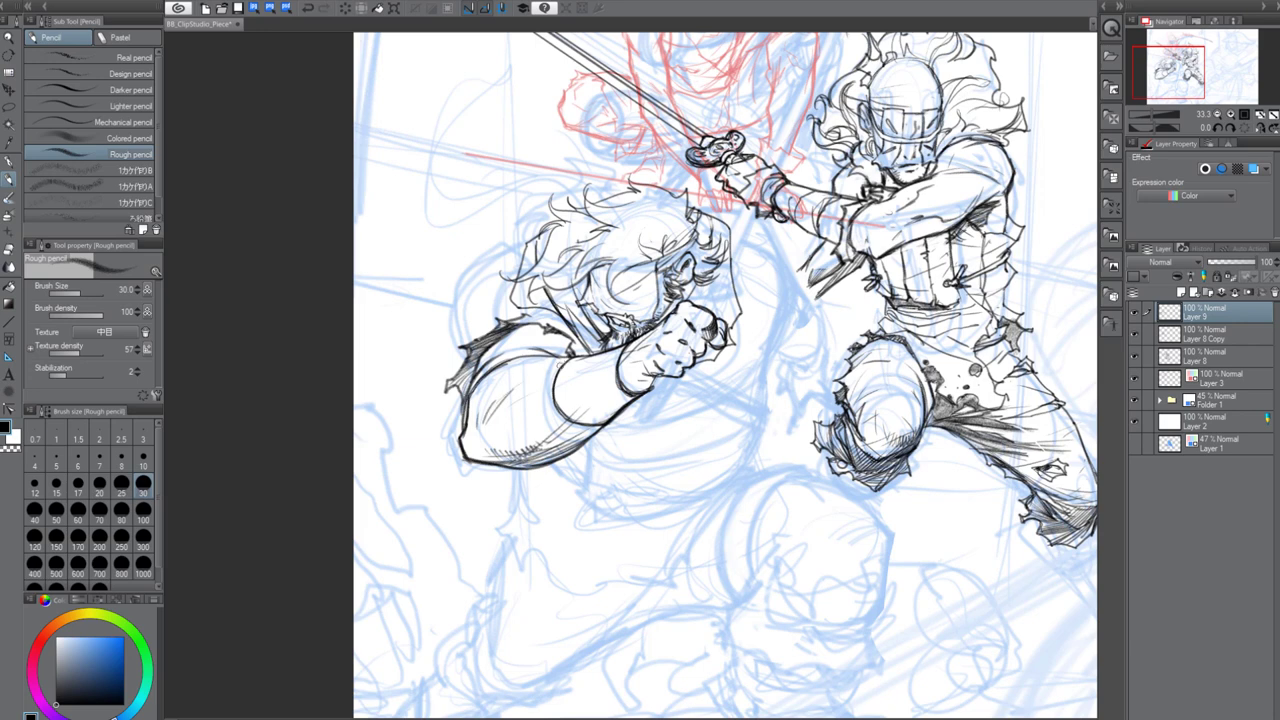
mouse_move(549, 445)
left_mouse_down()
mouse_move(578, 433)
mouse_move(568, 442)
left_mouse_up()
left_click_drag(461, 432, 474, 455)
Draw a wrapped sword grip with a round pommel below the fist, checking it by toggling Layer 9's visibility
mouse_move(656, 376)
left_mouse_down()
mouse_move(632, 418)
mouse_move(654, 414)
mouse_move(634, 426)
mouse_move(642, 403)
left_mouse_up()
left_click_drag(662, 394, 624, 446)
left_click_drag(648, 424, 640, 434)
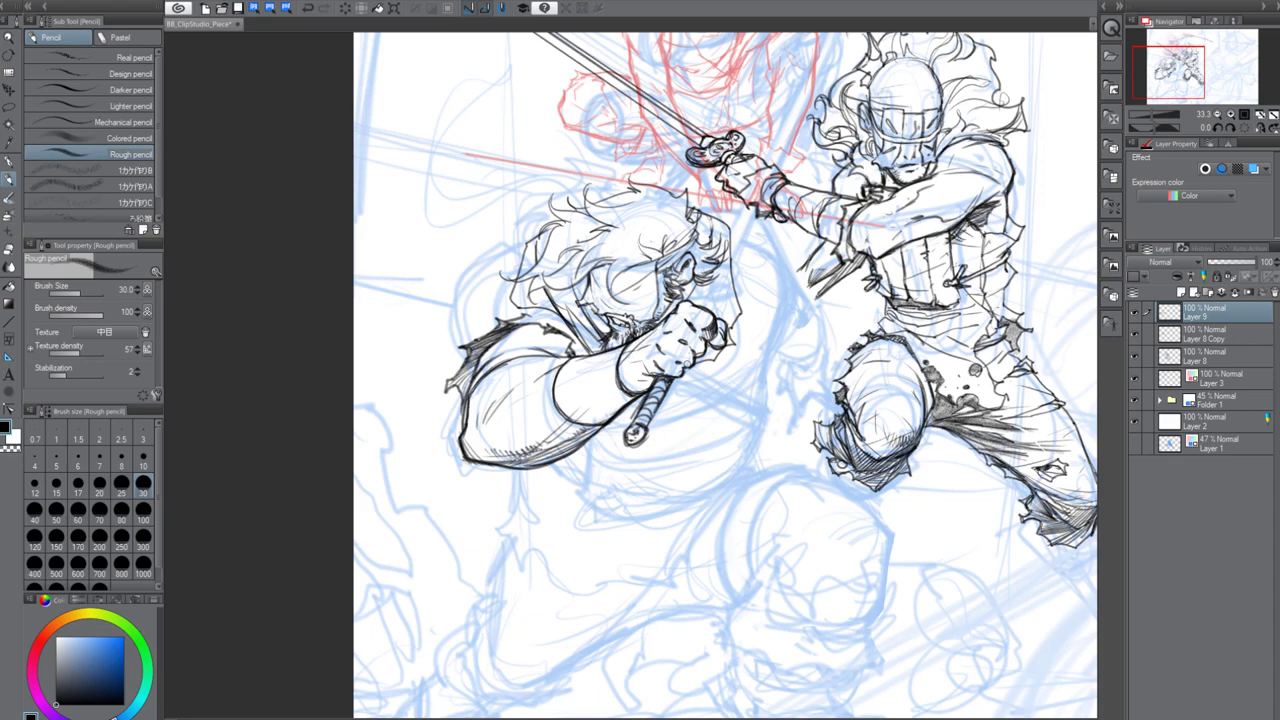
left_click(1134, 315)
left_click(1134, 316)
Apply the blue layer colour to Layer 8 Copy and make Layer 9 the active layer again
left_click_drag(702, 438, 602, 551)
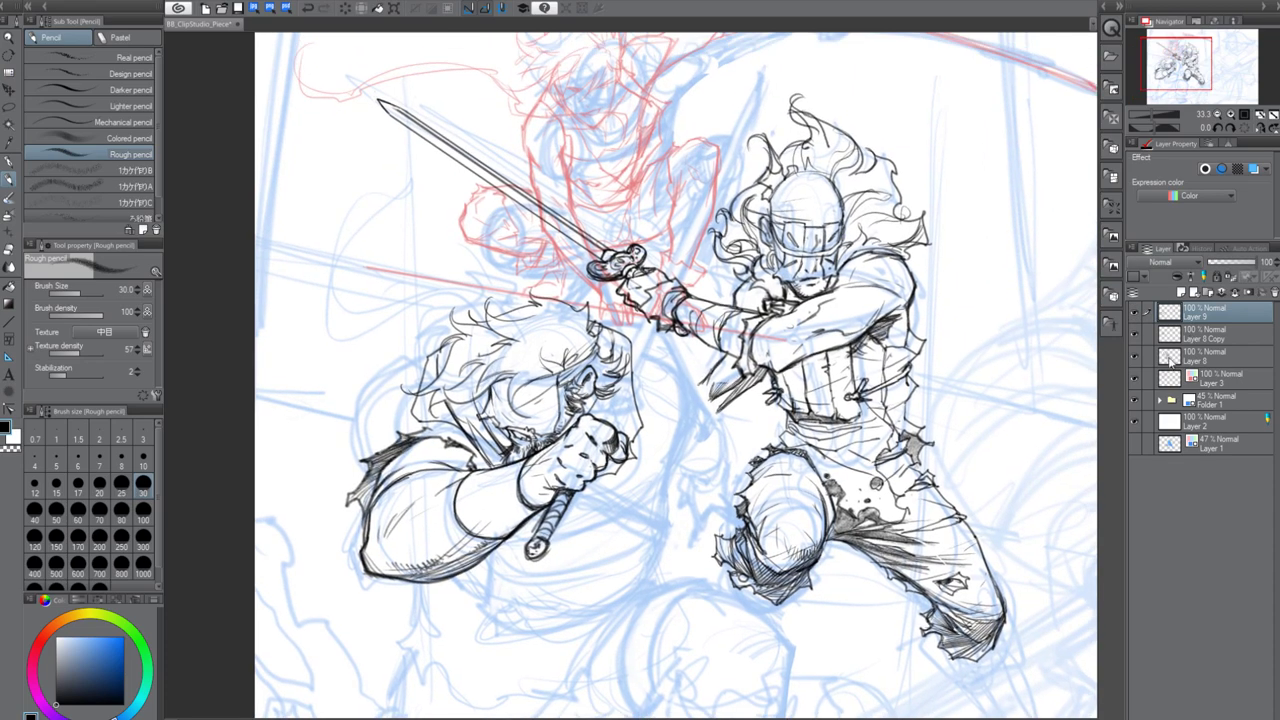
left_click(1213, 336)
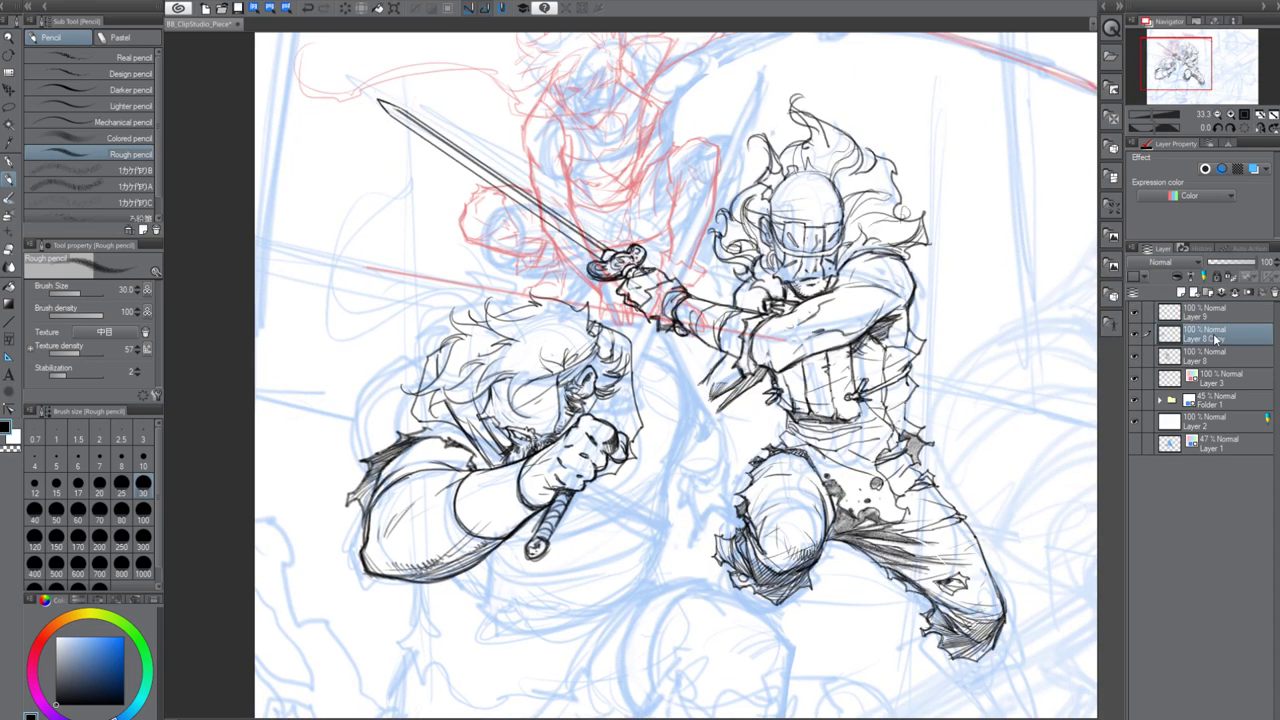
left_click(1253, 169)
left_click(1212, 315)
left_click_drag(638, 456, 552, 504)
Draw one long curved blade edge rising from the fist across the swordsman's arm, replacing the straighter first stroke
left_click_drag(675, 114, 488, 500)
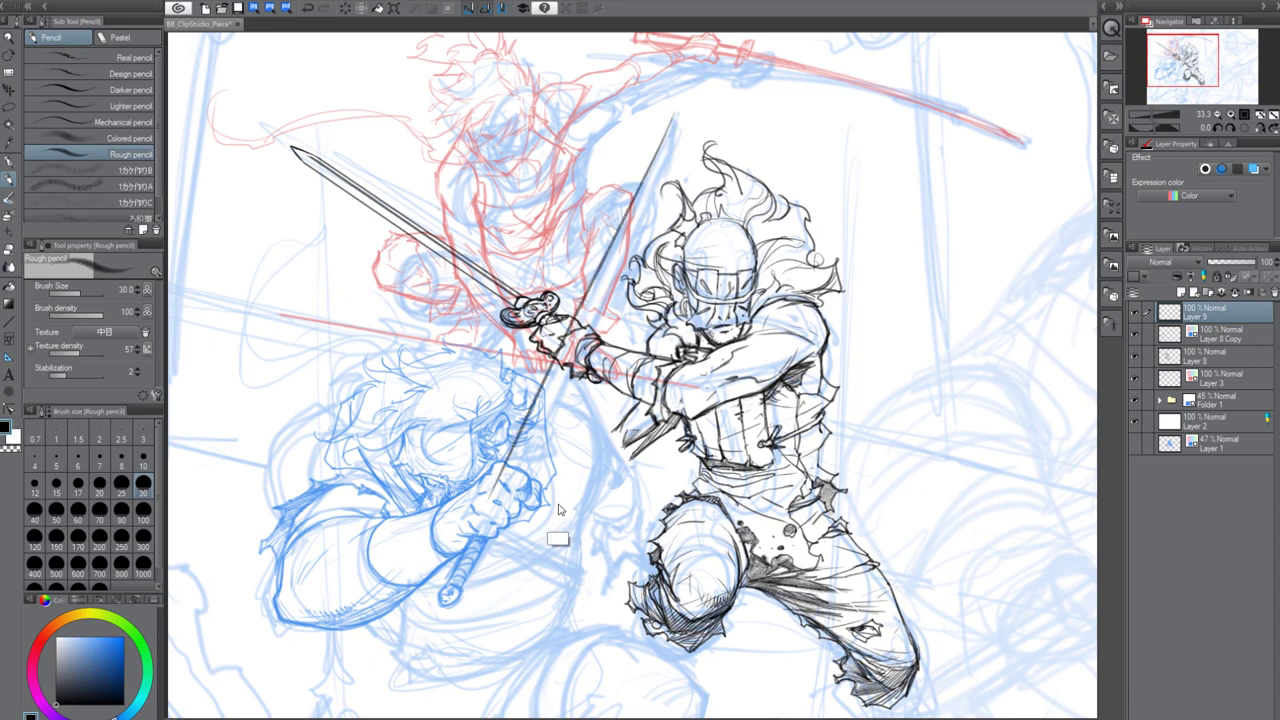
key("ctrl+z")
left_click_drag(660, 92, 487, 500)
Duplicate the blade edge, offset and slightly rotate the copy to form the opposite edge, and merge it into Layer 9
key("ctrl+c")
key("ctrl+v")
key("ctrl+t")
left_click_drag(619, 423, 632, 427)
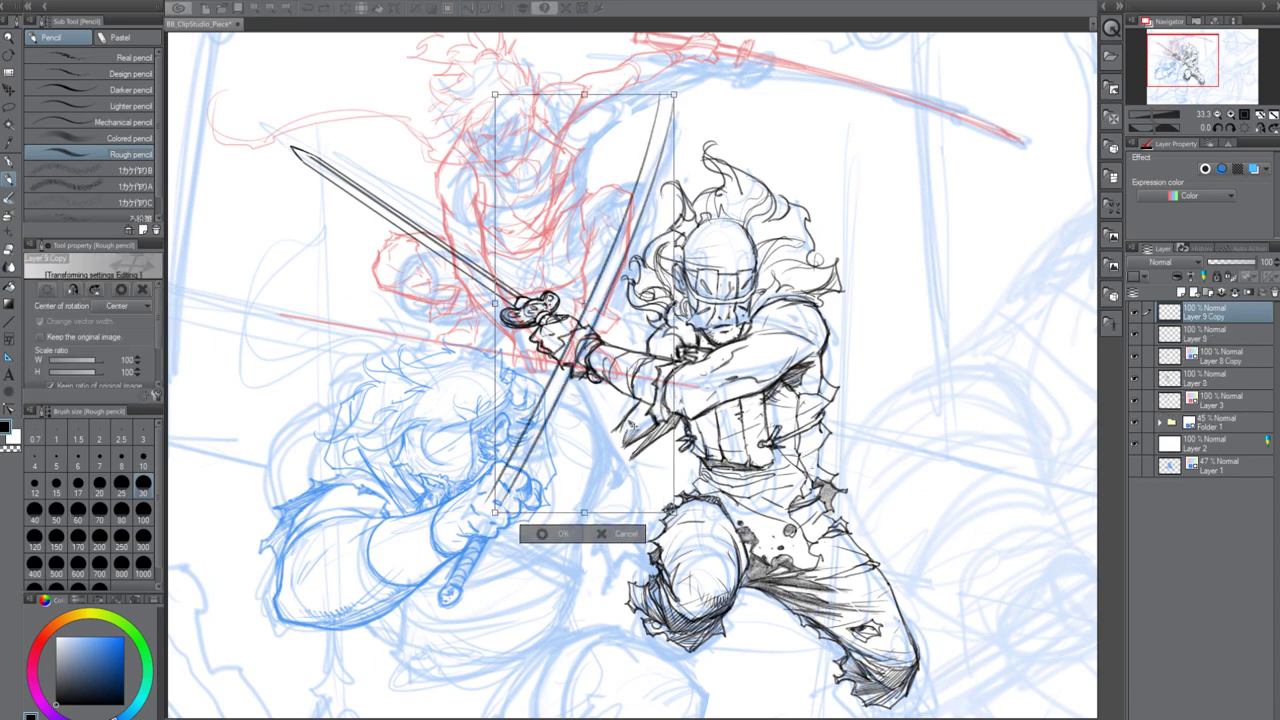
left_click_drag(691, 300, 691, 297)
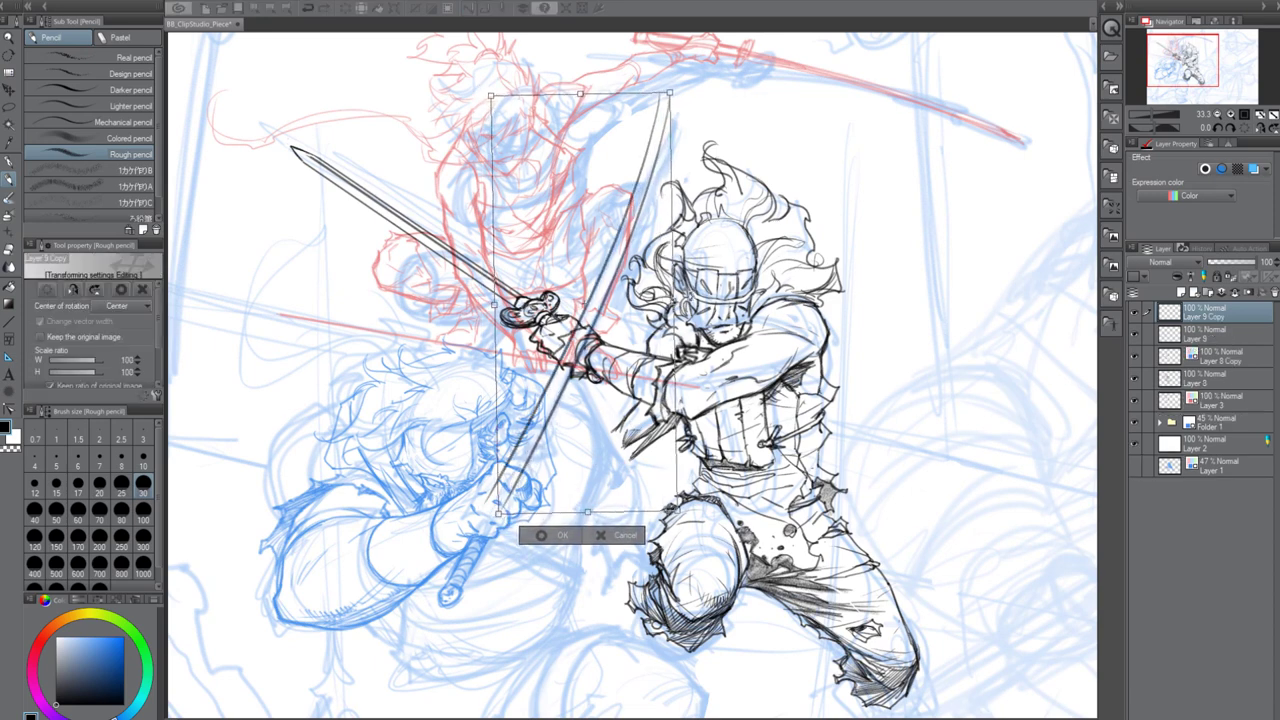
key("Return")
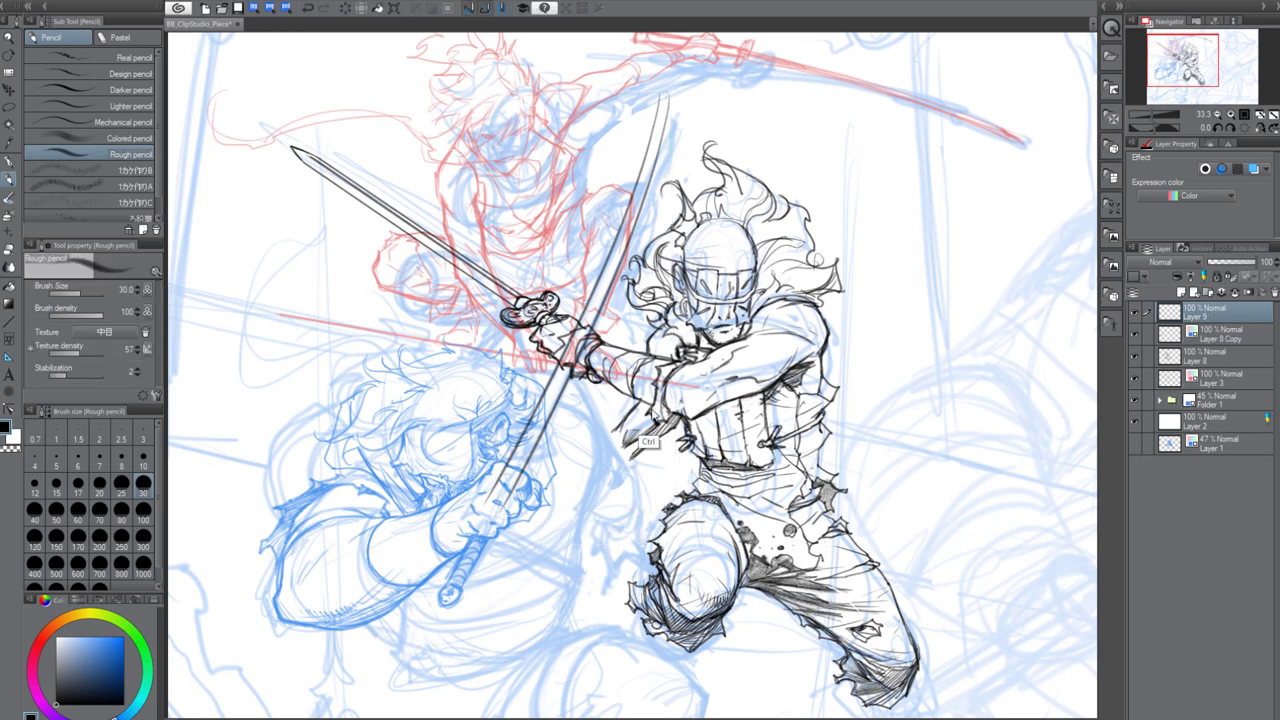
key("ctrl+e")
Draw the crossguard above the fist and strengthen the lower blade lines with a size 25 brush
mouse_move(523, 486)
left_mouse_down()
mouse_move(507, 472)
mouse_move(505, 495)
mouse_move(531, 470)
mouse_move(534, 436)
mouse_move(546, 464)
mouse_move(534, 478)
left_mouse_up()
left_click_drag(507, 462, 515, 469)
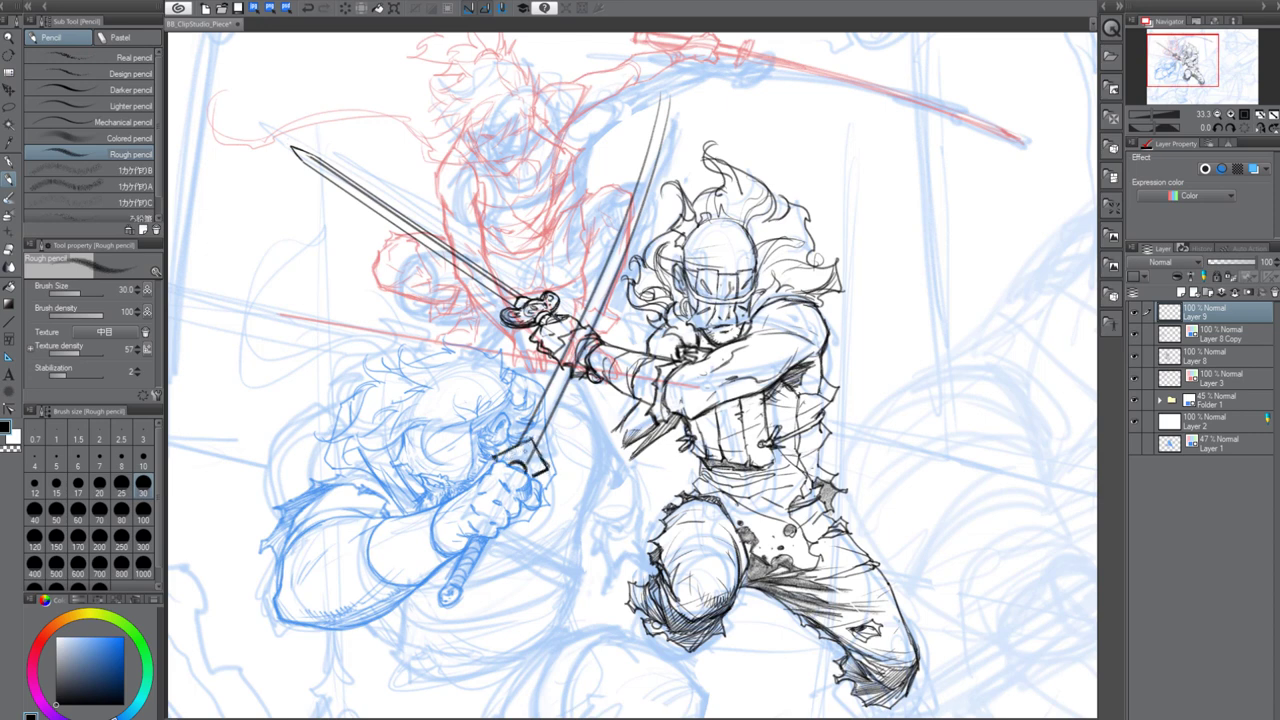
left_click(99, 482)
mouse_move(528, 444)
left_mouse_down()
mouse_move(546, 474)
mouse_move(519, 445)
mouse_move(539, 413)
left_mouse_up()
key("]")
left_click_drag(526, 440, 549, 399)
mouse_move(553, 383)
left_mouse_down()
mouse_move(571, 341)
mouse_move(564, 372)
left_mouse_up()
Close the blade's upper end into a pointed tip on Layer 9
left_click(1212, 362)
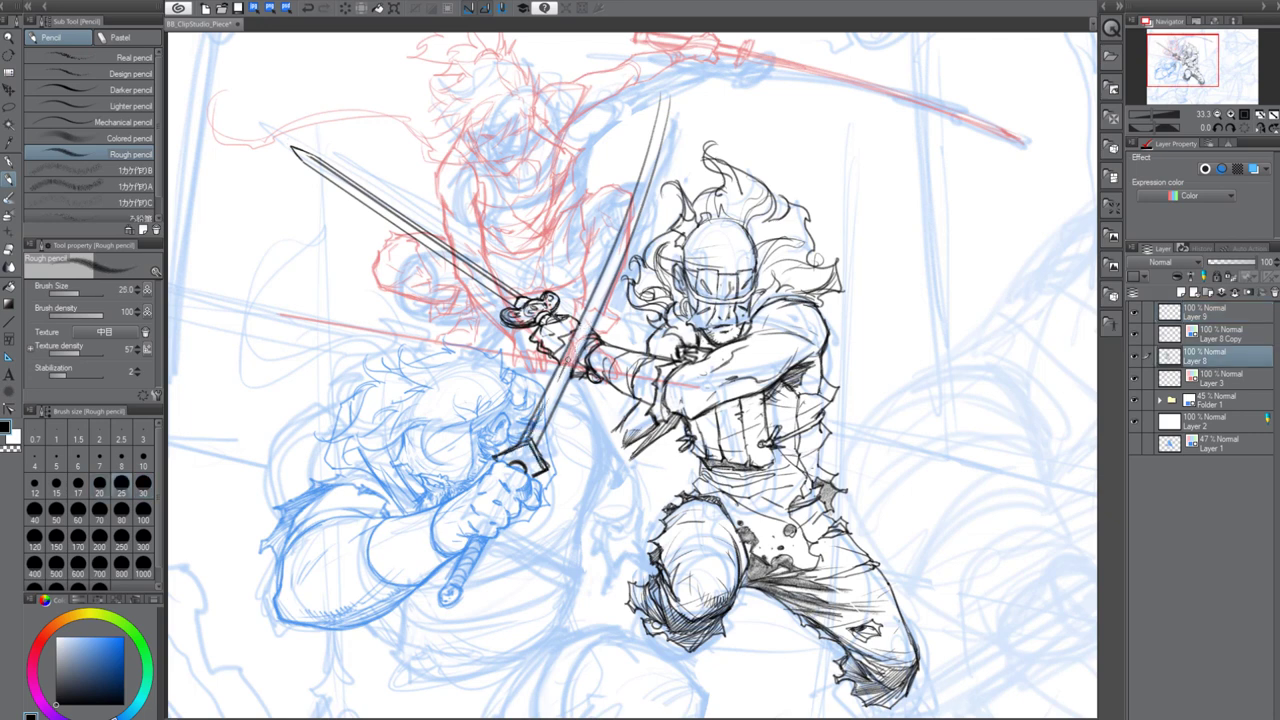
key("ctrl+minus")
key("ctrl+plus")
left_click(1215, 315)
mouse_move(660, 102)
left_mouse_down()
mouse_move(578, 233)
mouse_move(578, 274)
left_mouse_up()
left_click_drag(579, 226, 585, 236)
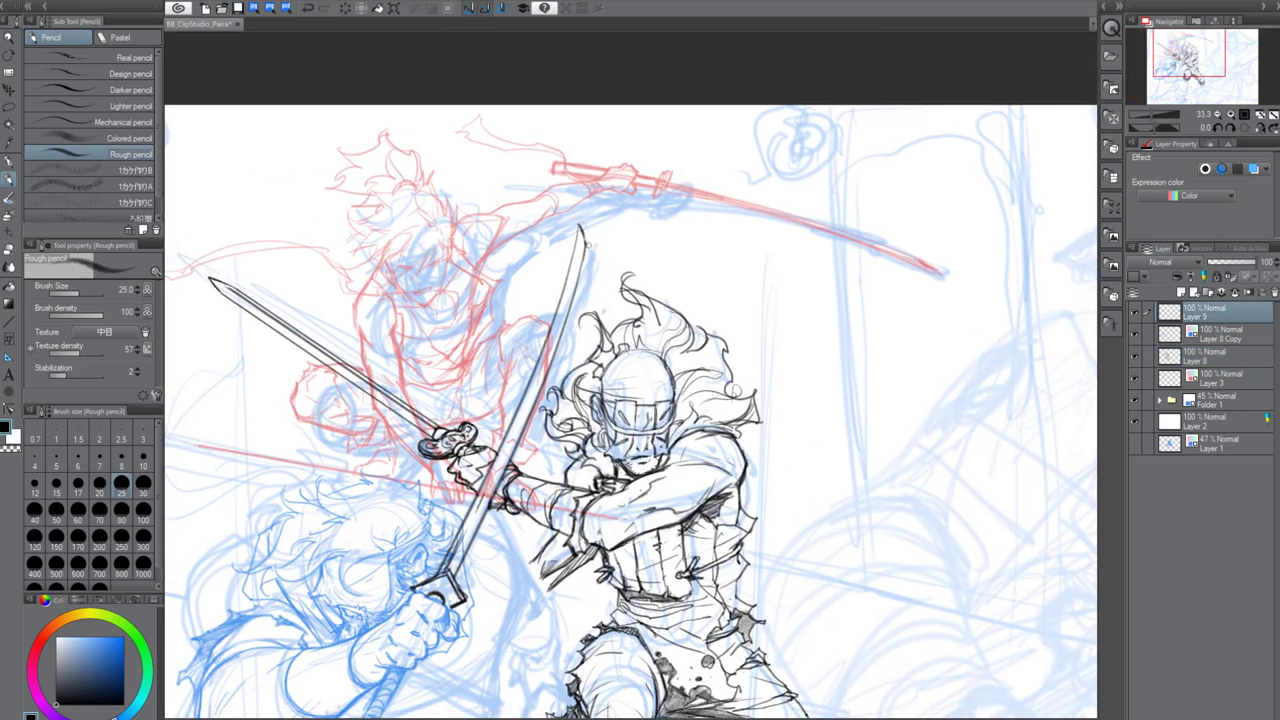
Turn off the blue layer colour on Layer 8 Copy and reselect Layer 9
left_click_drag(583, 643, 659, 486)
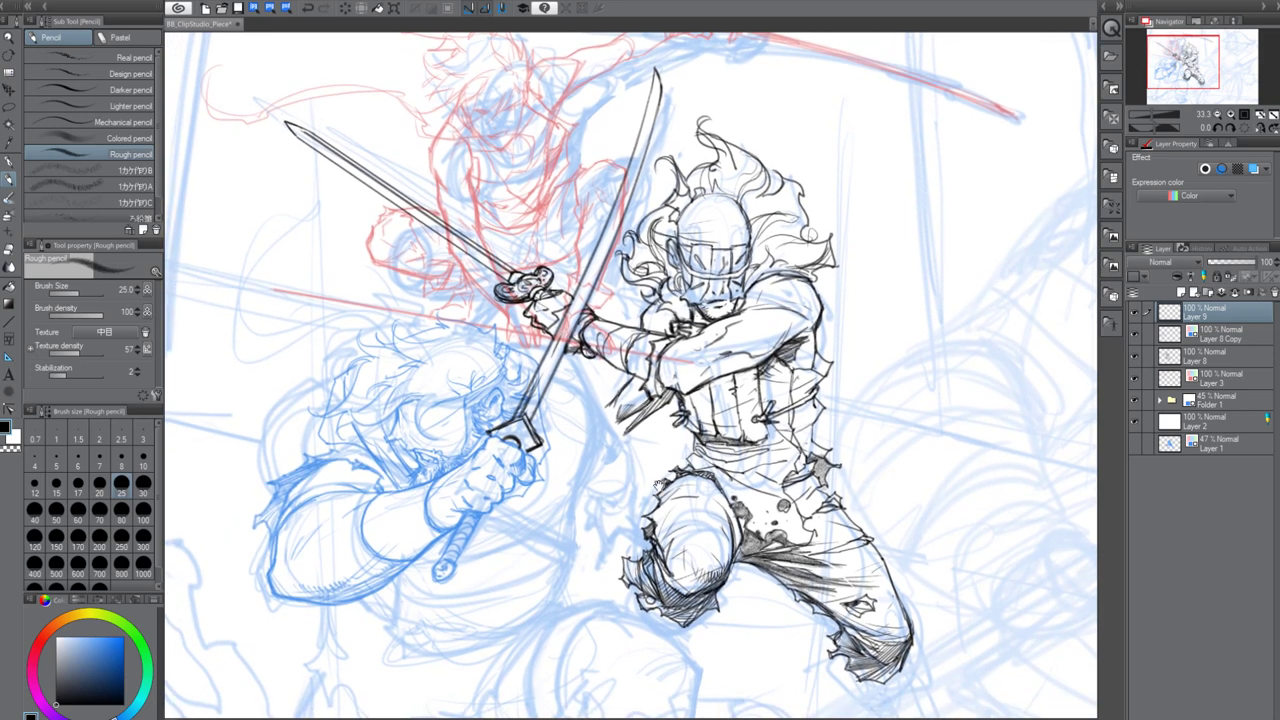
left_click(1221, 293)
key("ctrl+z")
left_click(1206, 338)
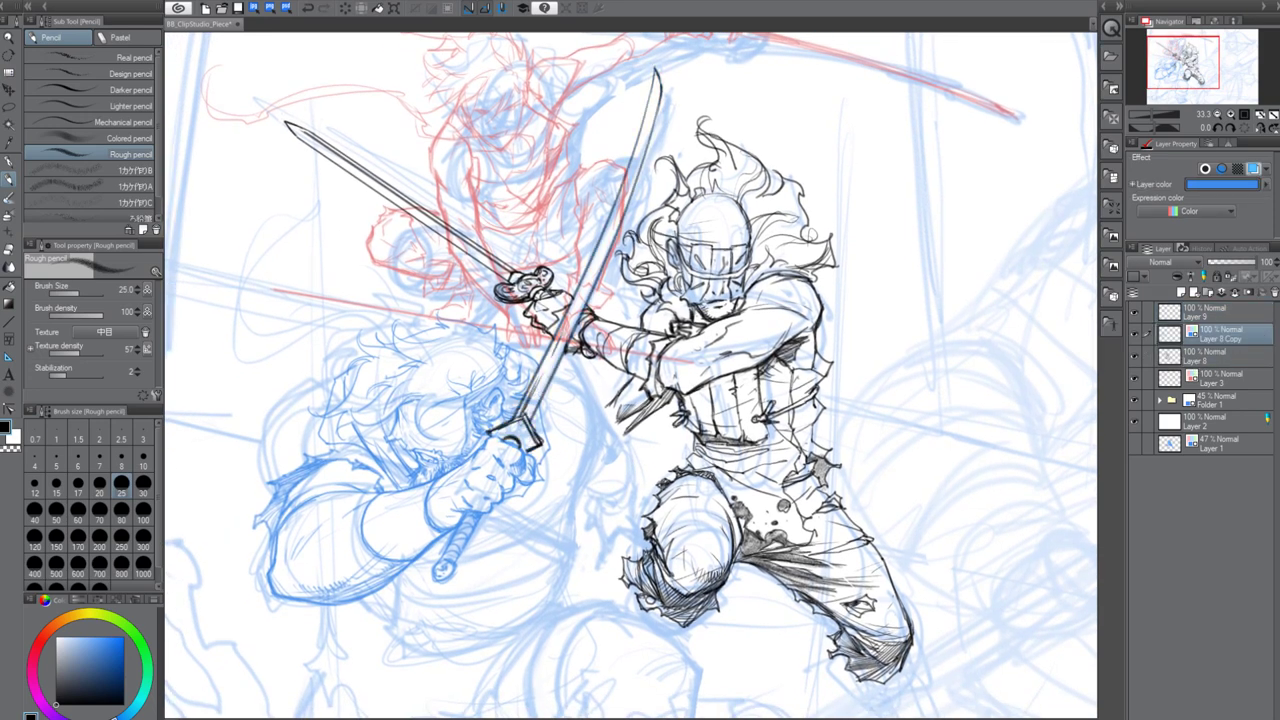
left_click(1240, 310)
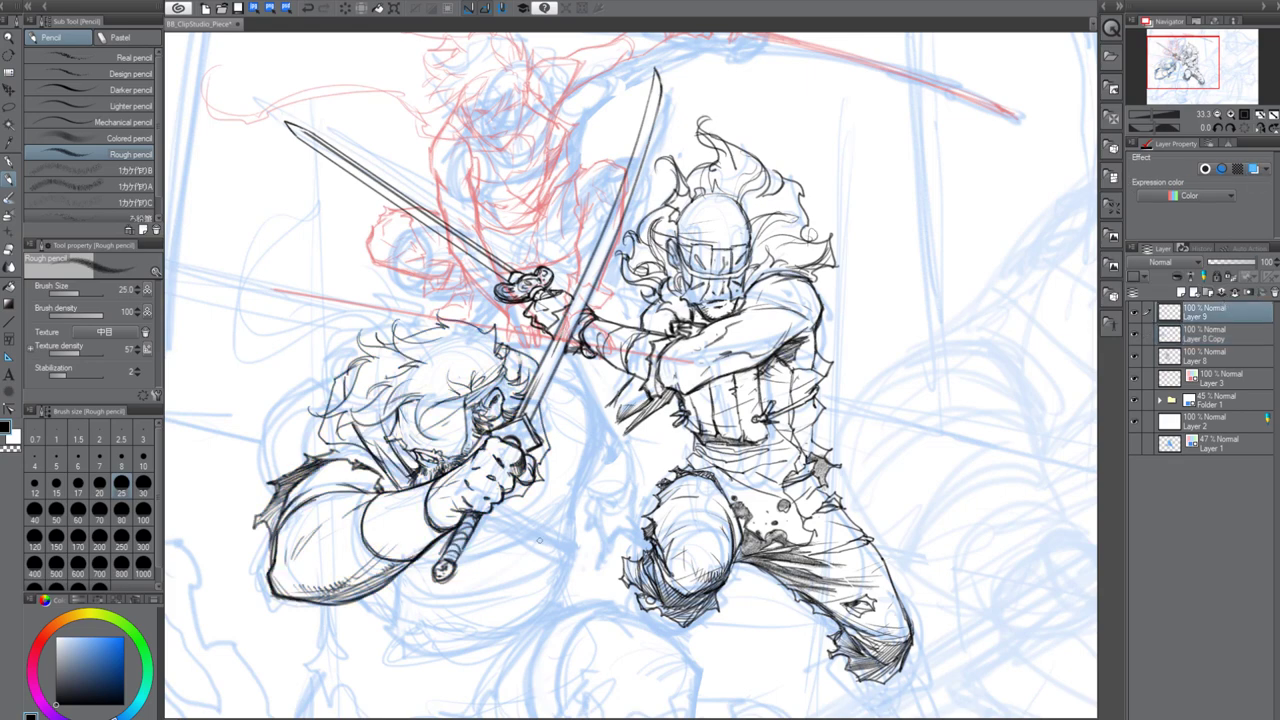
Outline the crouching fighter's torso below the arm, with the ragged edge beside the fist and the rounded belly
mouse_move(539, 541)
left_mouse_down()
mouse_move(590, 430)
mouse_move(601, 280)
left_mouse_up()
mouse_move(588, 165)
left_mouse_down()
mouse_move(600, 294)
mouse_move(470, 316)
left_mouse_up()
left_click_drag(597, 266, 592, 380)
mouse_move(436, 334)
left_mouse_down()
mouse_move(426, 380)
mouse_move(657, 392)
left_mouse_up()
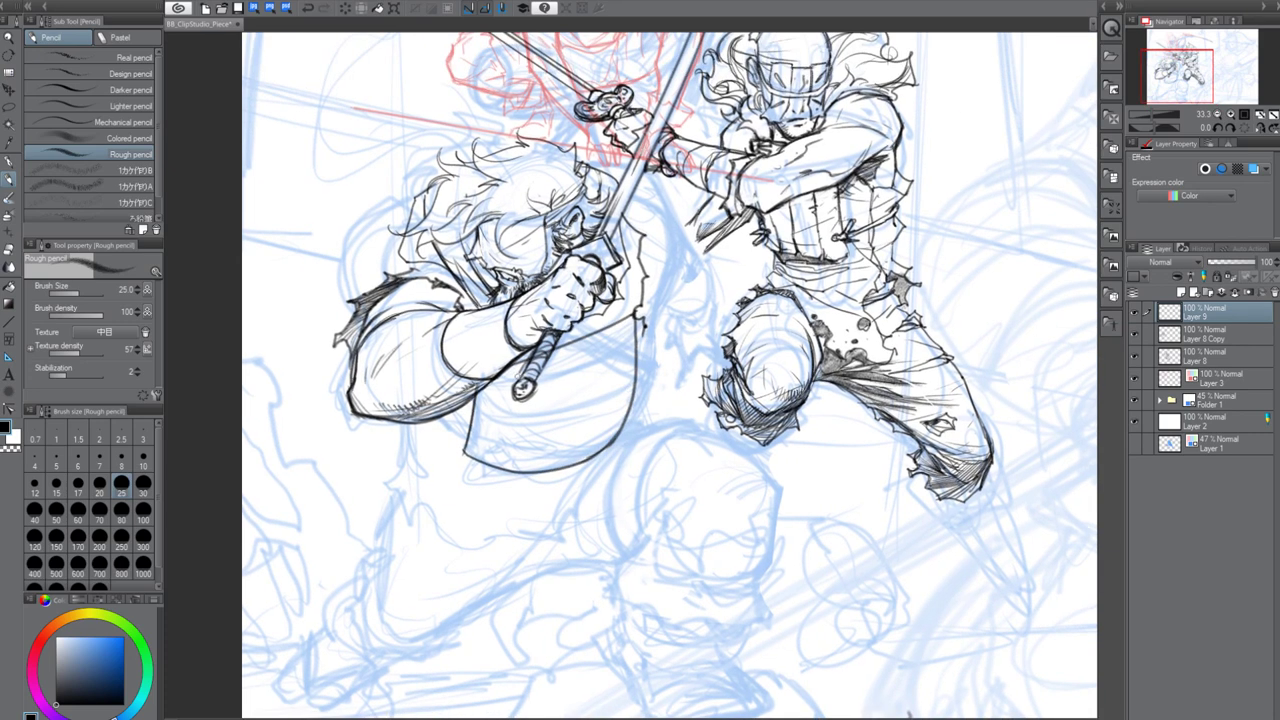
Divide the torso into overlapping curved armour bands with rivets at their ends, reshaping the bottom edge
left_click_drag(481, 396, 562, 379)
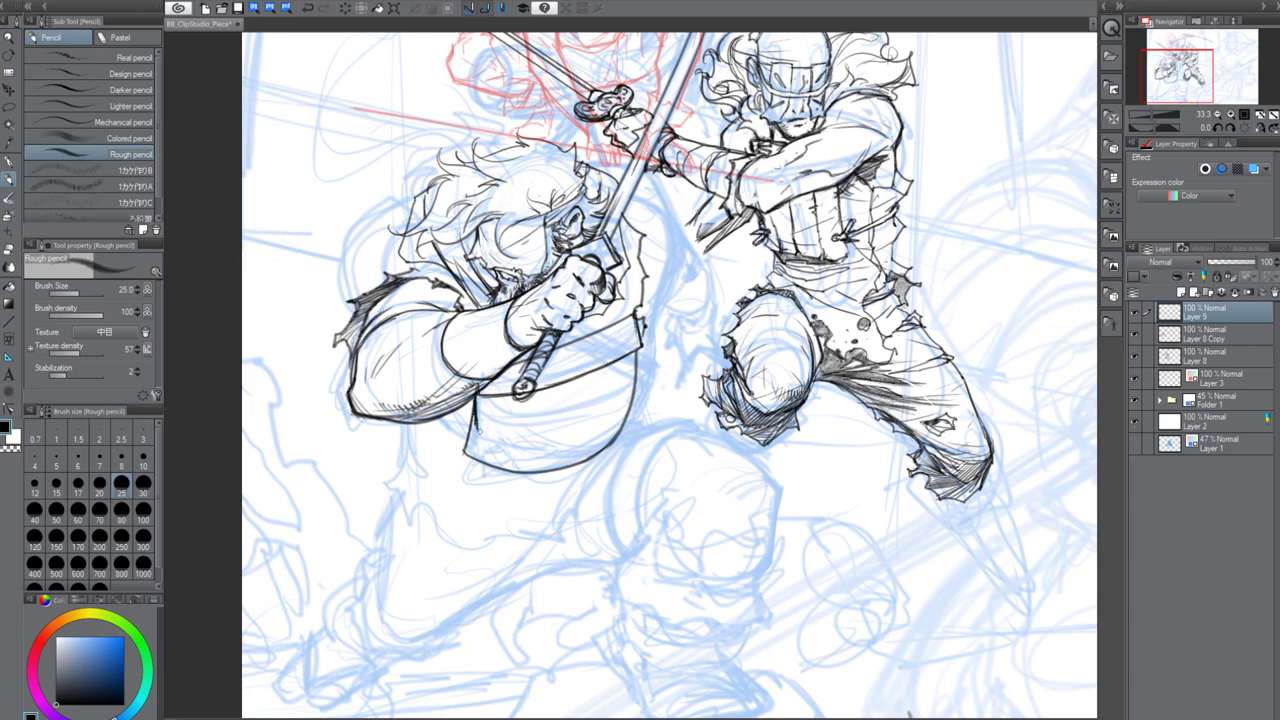
mouse_move(478, 431)
left_mouse_down()
mouse_move(641, 388)
mouse_move(466, 455)
mouse_move(562, 456)
mouse_move(630, 428)
mouse_move(636, 394)
left_mouse_up()
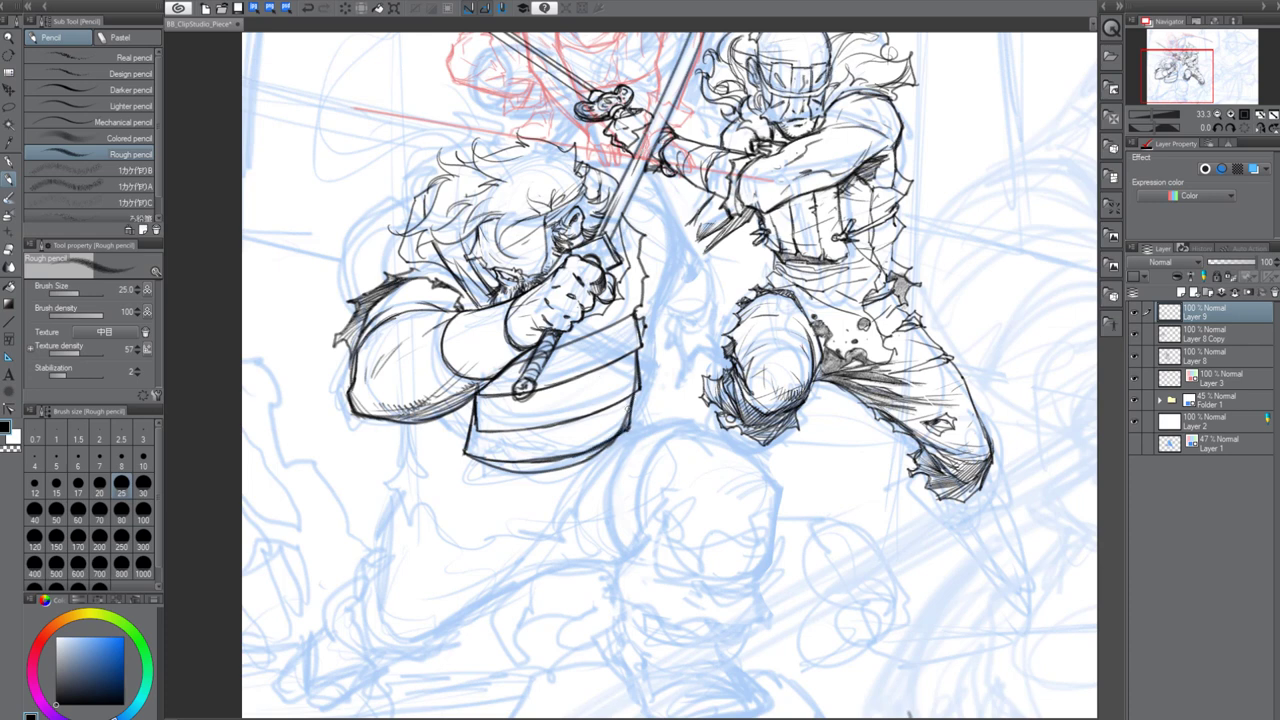
left_click_drag(614, 443, 560, 468)
mouse_move(560, 468)
left_mouse_down()
mouse_move(474, 462)
mouse_move(556, 471)
left_mouse_up()
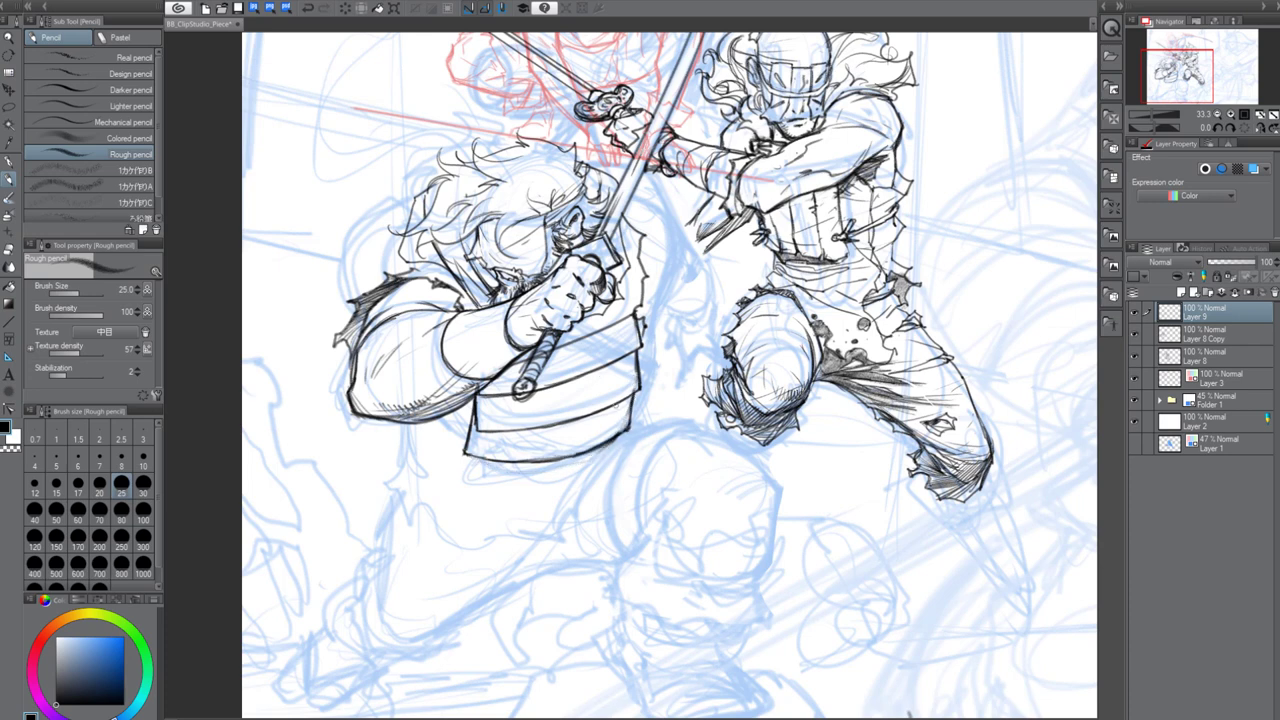
mouse_move(466, 454)
left_mouse_down()
mouse_move(462, 478)
mouse_move(586, 480)
mouse_move(612, 456)
left_mouse_up()
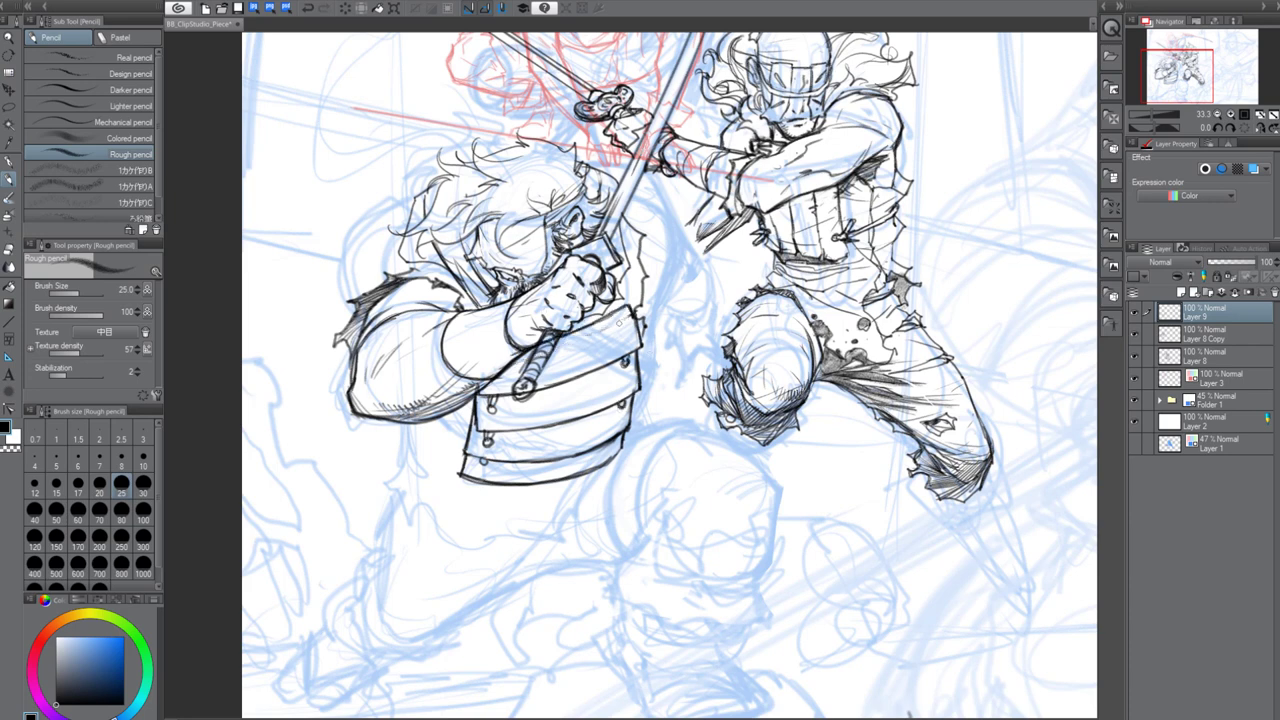
left_click_drag(610, 326, 618, 308)
key("ctrl+z")
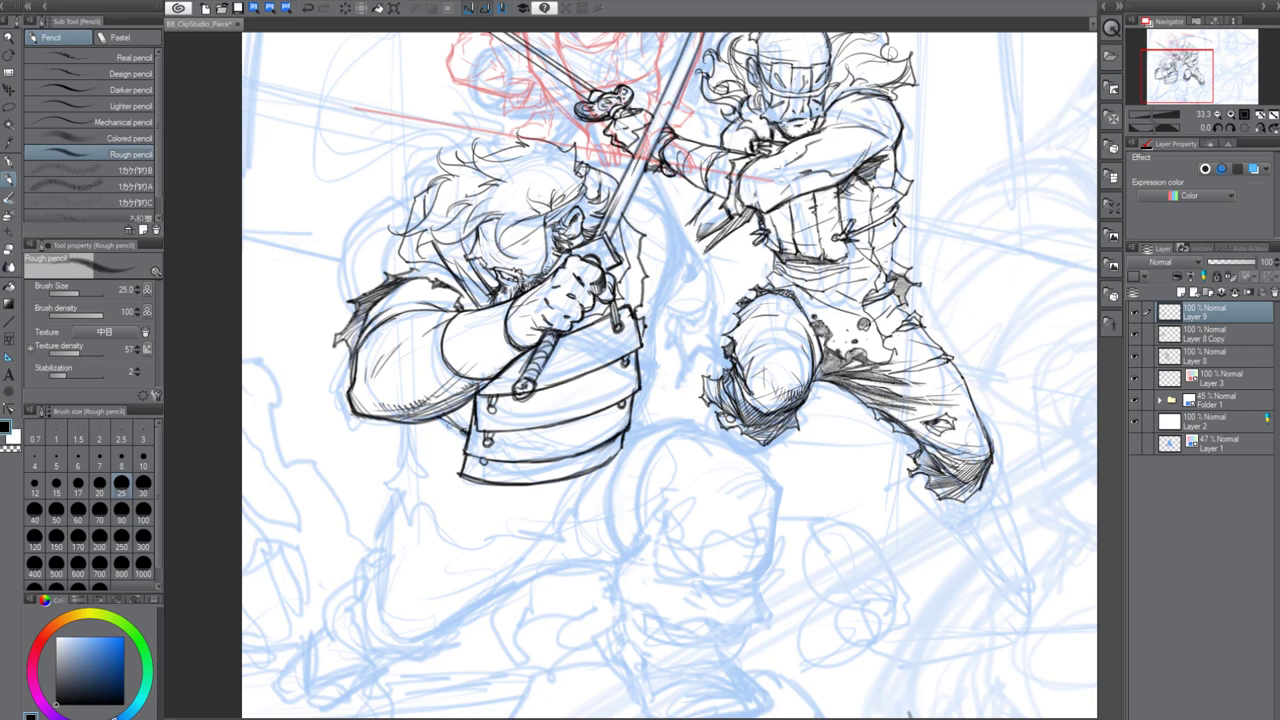
Draw a strap running beneath the sword grip to two tied pouches below the elbow, erasing overlapping lines
mouse_move(438, 434)
left_mouse_down()
mouse_move(412, 488)
mouse_move(519, 360)
left_mouse_up()
key("x")
left_click_drag(451, 441, 519, 361)
key("x")
mouse_move(477, 408)
left_mouse_down()
mouse_move(454, 440)
mouse_move(382, 448)
mouse_move(412, 482)
left_mouse_up()
key("x")
key("x")
key("x")
mouse_move(408, 436)
left_mouse_down()
mouse_move(418, 452)
mouse_move(402, 448)
left_mouse_up()
key("x")
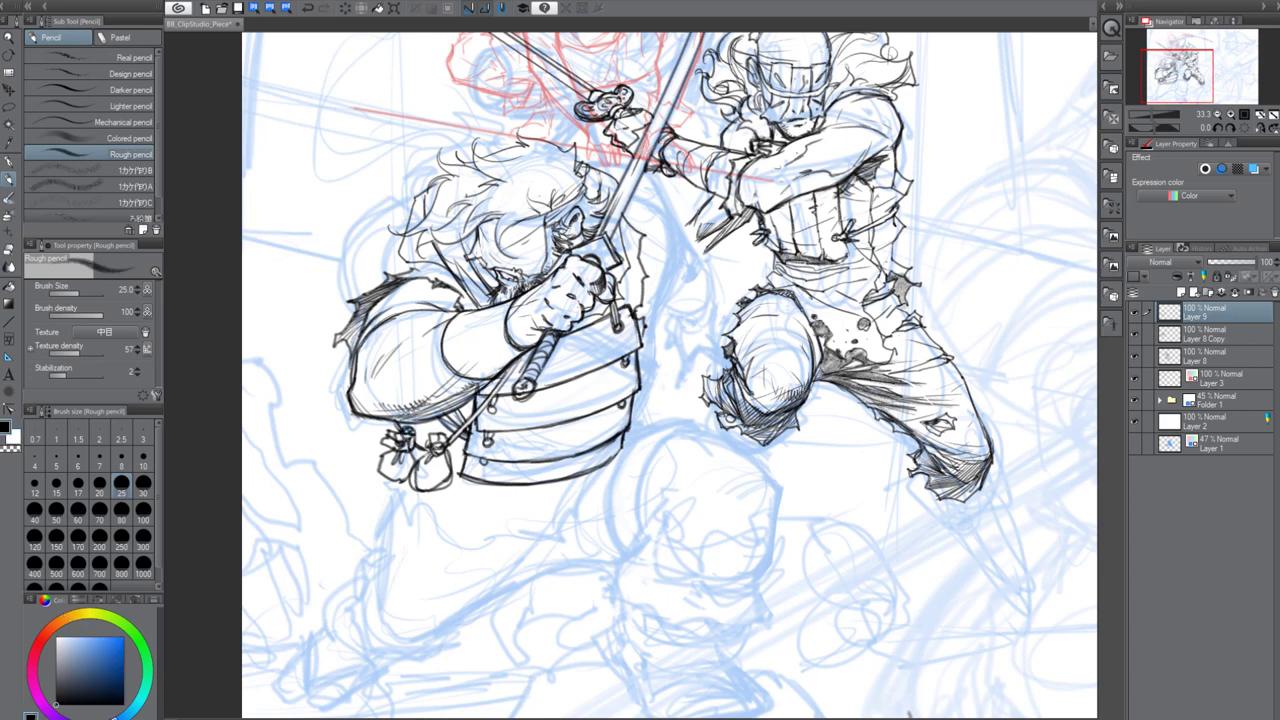
Draw the ragged cloth hem below the armour bands and pouches, adding fold lines under the lowest band
left_click_drag(583, 483, 571, 504)
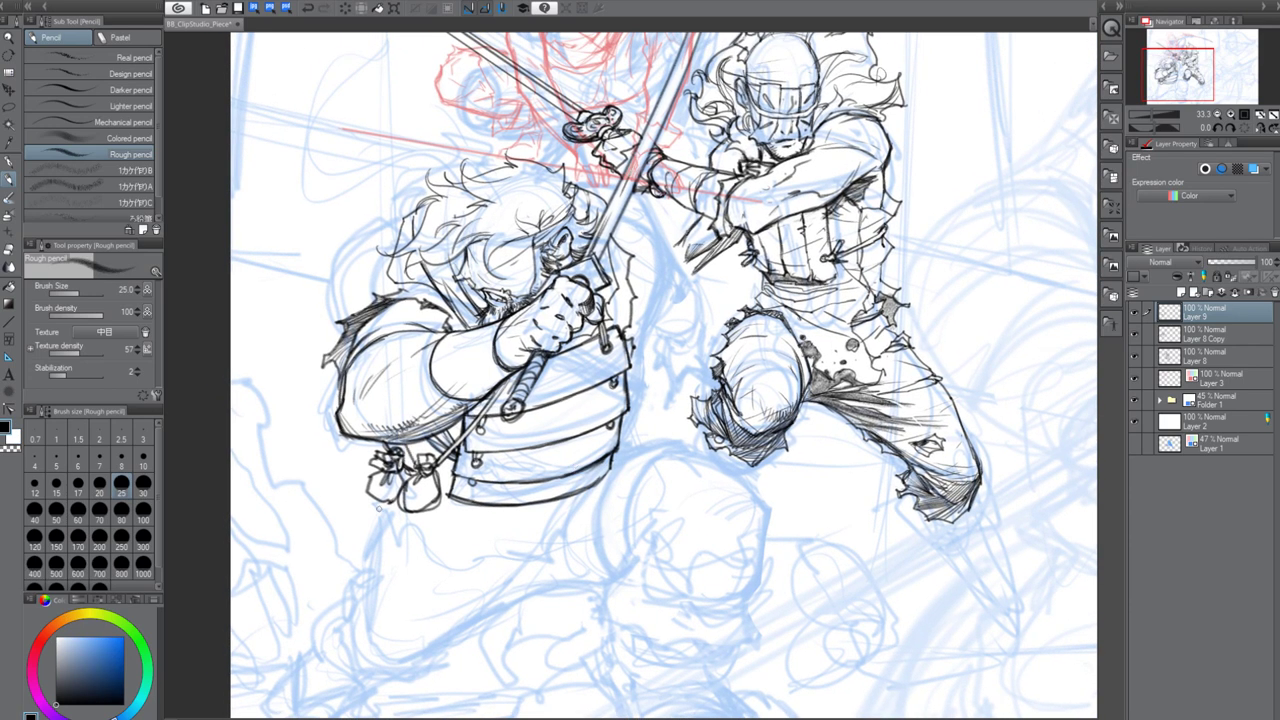
mouse_move(362, 498)
left_mouse_down()
mouse_move(398, 536)
mouse_move(440, 512)
mouse_move(492, 566)
mouse_move(606, 480)
mouse_move(597, 490)
mouse_move(648, 414)
left_mouse_up()
mouse_move(646, 413)
left_mouse_down()
mouse_move(655, 445)
mouse_move(602, 488)
left_mouse_up()
left_click_drag(653, 433, 641, 439)
left_click_drag(581, 489, 488, 538)
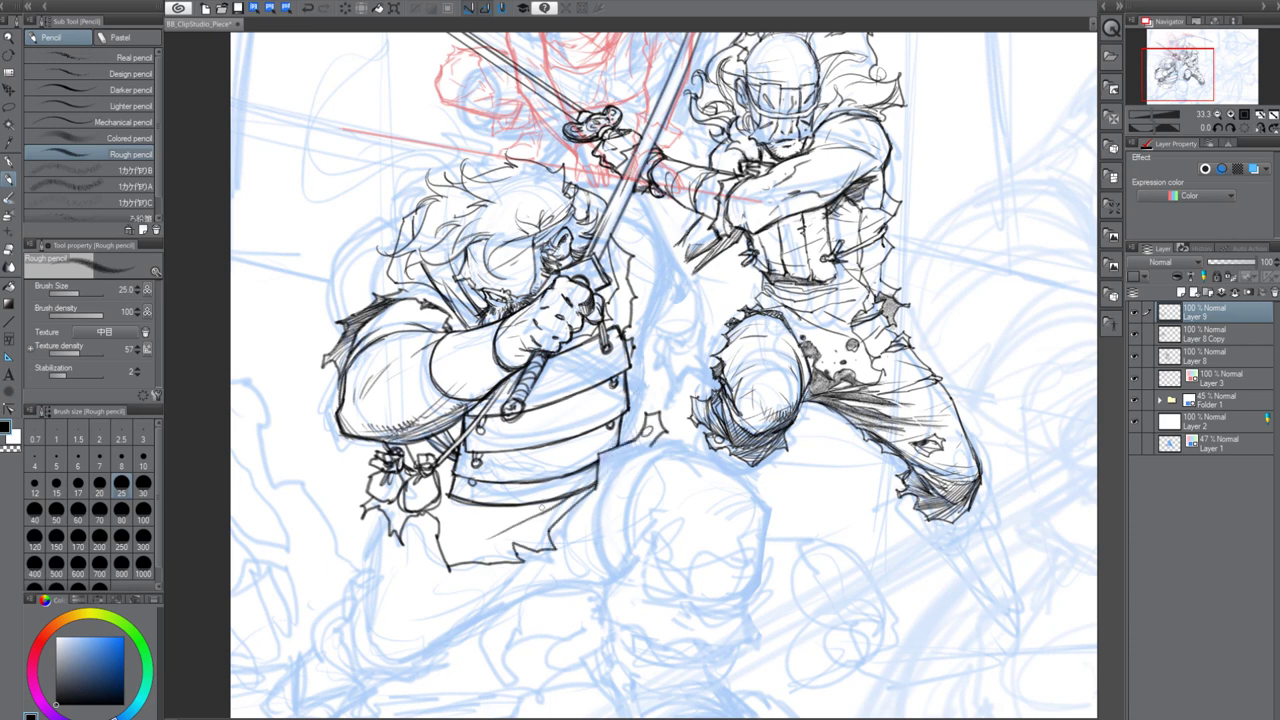
left_click_drag(551, 504, 463, 524)
left_click_drag(446, 510, 502, 526)
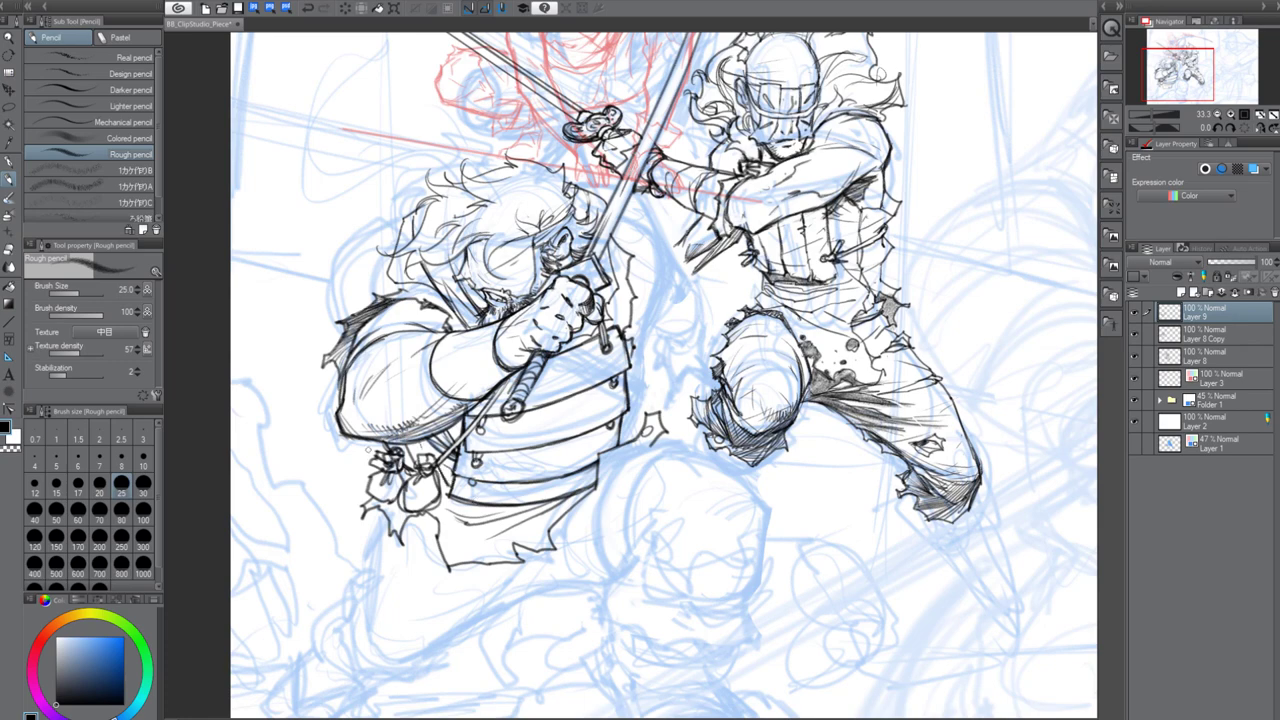
Outline the crouching fighter's far shoulder behind the sword and check it by toggling Layer 9's visibility
mouse_move(654, 499)
left_mouse_down()
mouse_move(736, 424)
mouse_move(714, 462)
left_mouse_up()
mouse_move(680, 180)
left_mouse_down()
mouse_move(711, 256)
mouse_move(690, 298)
left_mouse_up()
left_click_drag(705, 376, 683, 404)
left_click(1135, 312)
left_click(1135, 312)
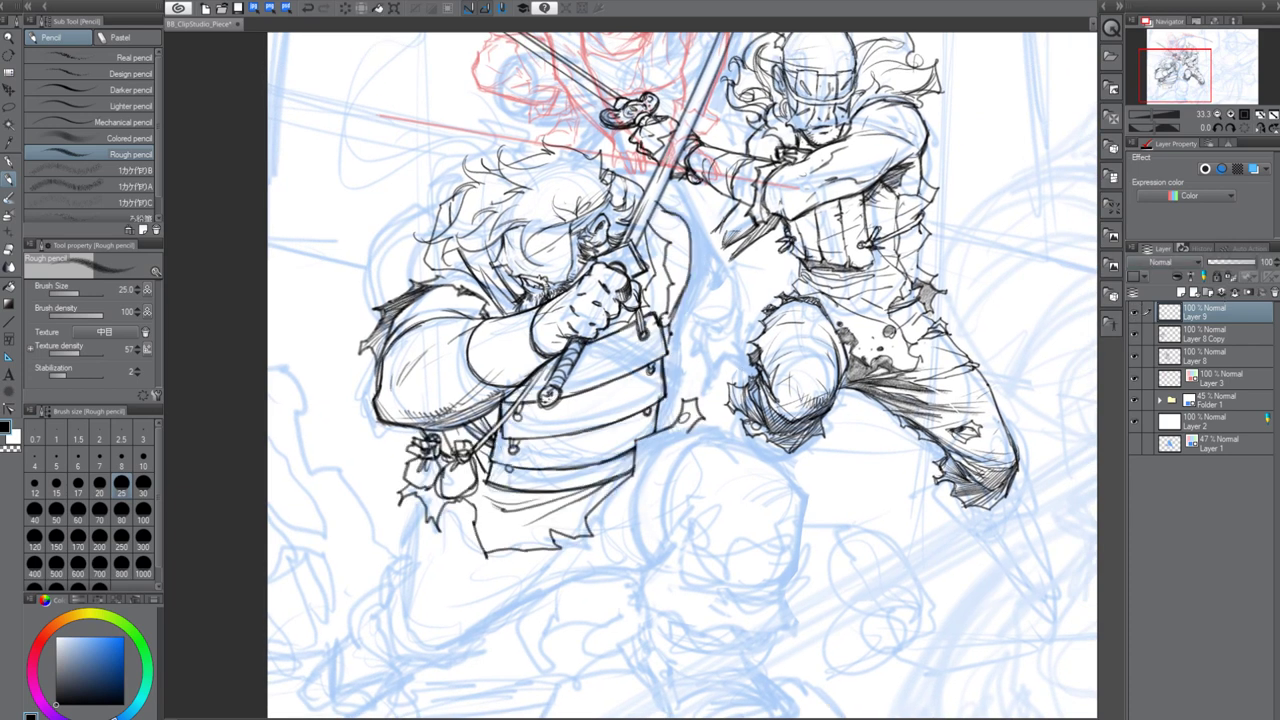
Draw the ragged-edged form behind the crouching fighter's near shoulder, erasing overlaps and adding its upper outline
left_click_drag(608, 354, 608, 376)
left_click_drag(387, 257, 398, 311)
mouse_move(396, 284)
left_mouse_down()
mouse_move(360, 350)
mouse_move(365, 338)
left_mouse_up()
mouse_move(366, 262)
left_mouse_down()
mouse_move(424, 264)
mouse_move(400, 254)
mouse_move(374, 272)
left_mouse_up()
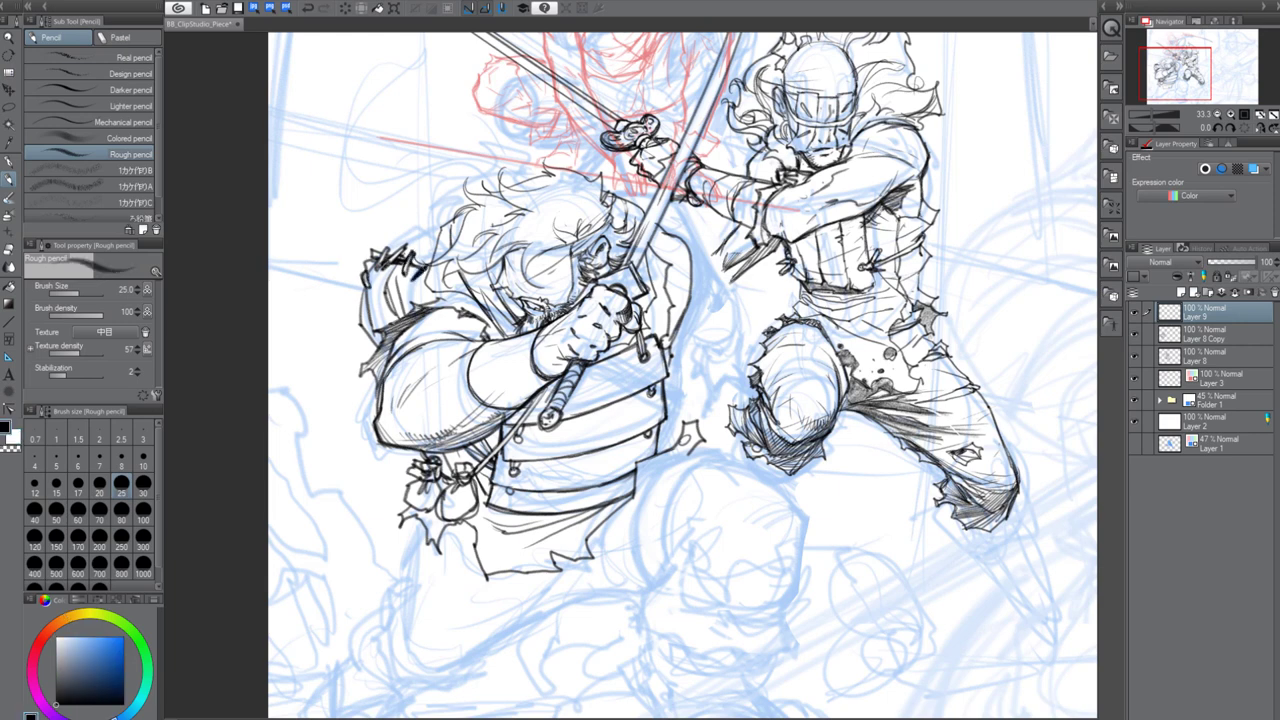
key("x")
mouse_move(430, 264)
left_mouse_down()
mouse_move(413, 279)
mouse_move(430, 278)
mouse_move(392, 238)
left_mouse_up()
key("x")
left_click_drag(388, 242, 428, 227)
Clean up and darken the collar lines between the crouching fighter's near shoulder and beard
key("x")
mouse_move(438, 288)
left_mouse_down()
mouse_move(452, 306)
mouse_move(436, 308)
mouse_move(448, 308)
left_mouse_up()
key("x")
left_click_drag(442, 290, 462, 308)
left_click_drag(446, 302, 478, 322)
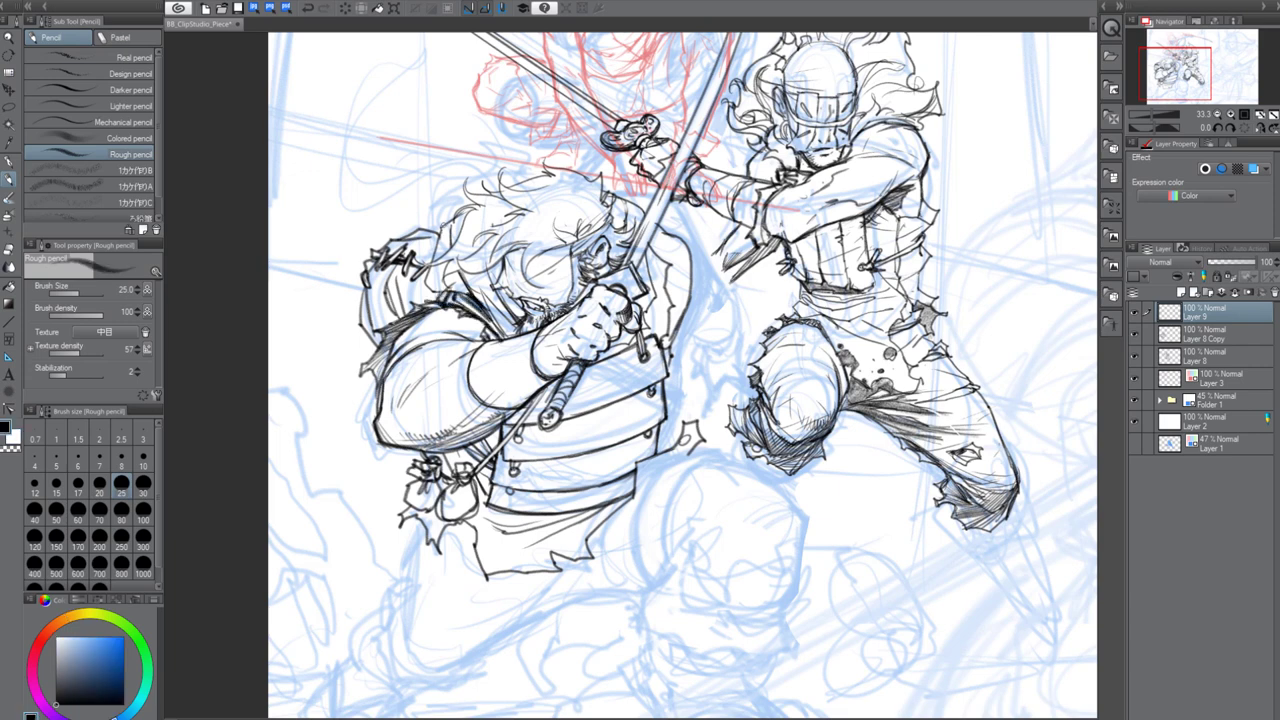
Try the Charcoal brush on the fighter, and shade the underside of the forearm beside the fist with the Rough pencil
left_click(122, 37)
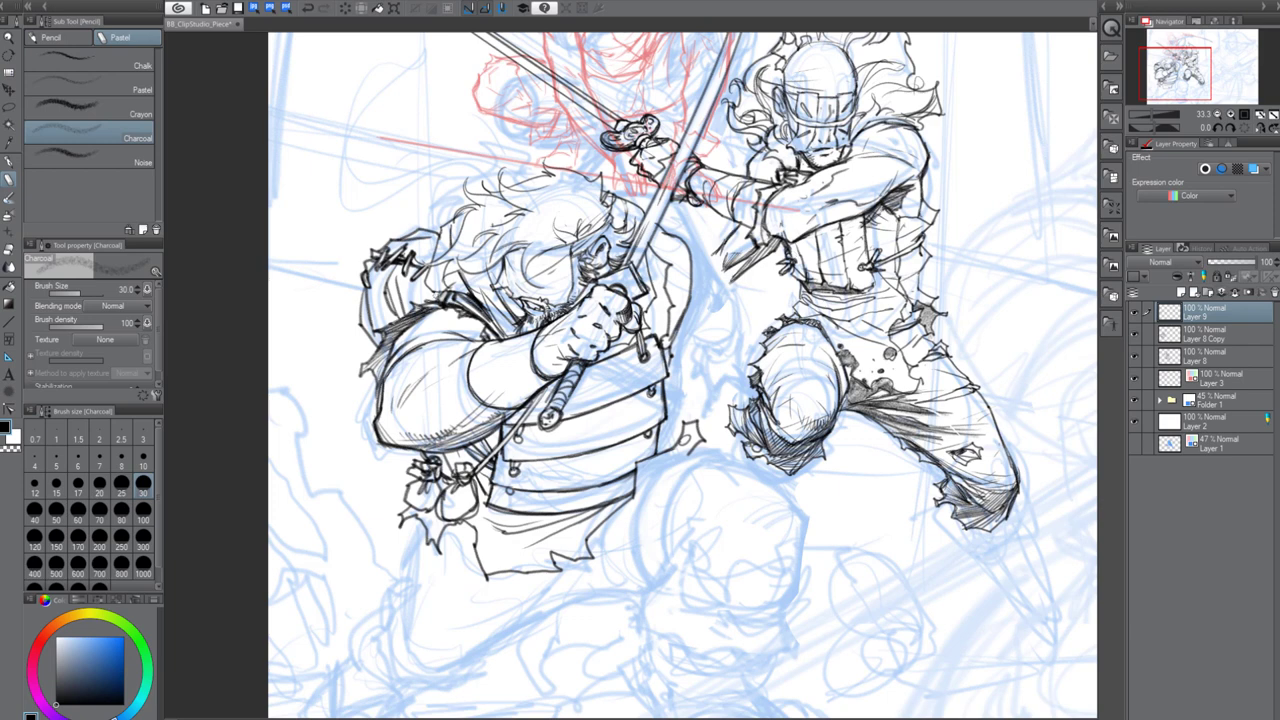
left_click_drag(438, 299, 424, 272)
mouse_move(515, 388)
left_mouse_down()
mouse_move(490, 390)
mouse_move(531, 340)
mouse_move(470, 392)
left_mouse_up()
left_click(62, 38)
mouse_move(530, 360)
left_mouse_down()
mouse_move(475, 400)
mouse_move(495, 408)
mouse_move(474, 388)
mouse_move(503, 367)
left_mouse_up()
key("x")
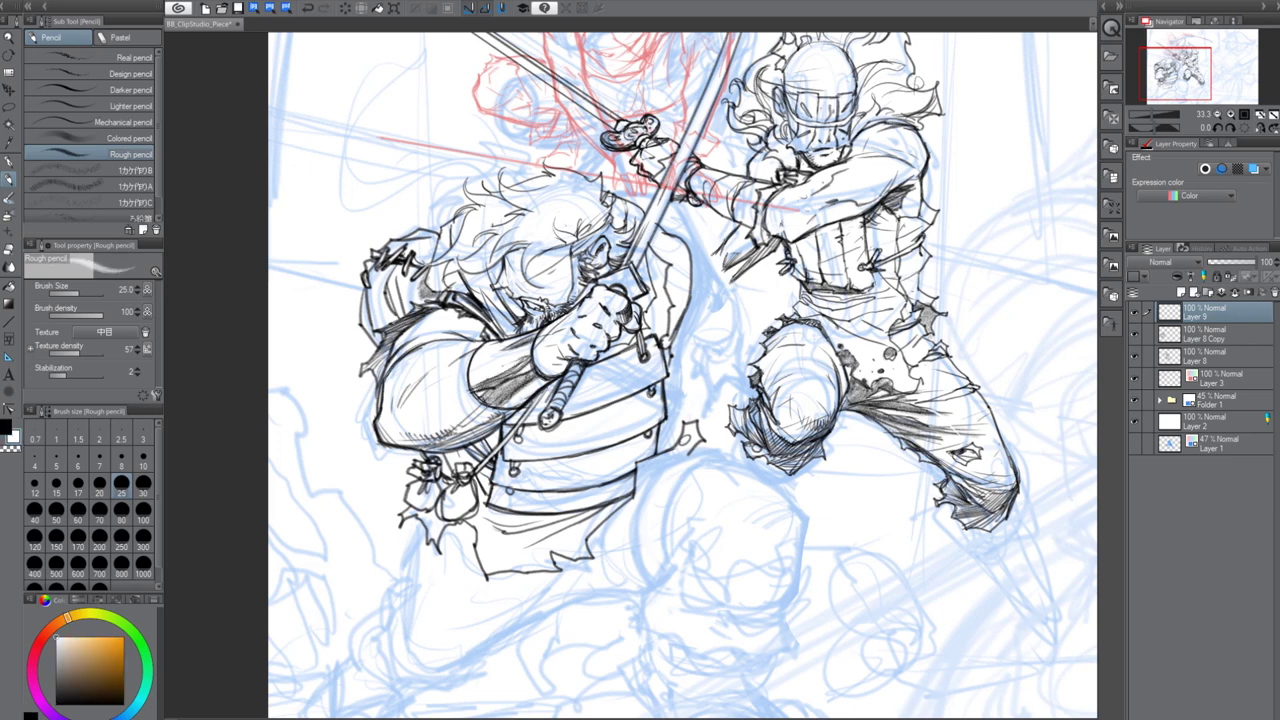
left_click_drag(677, 221, 587, 213)
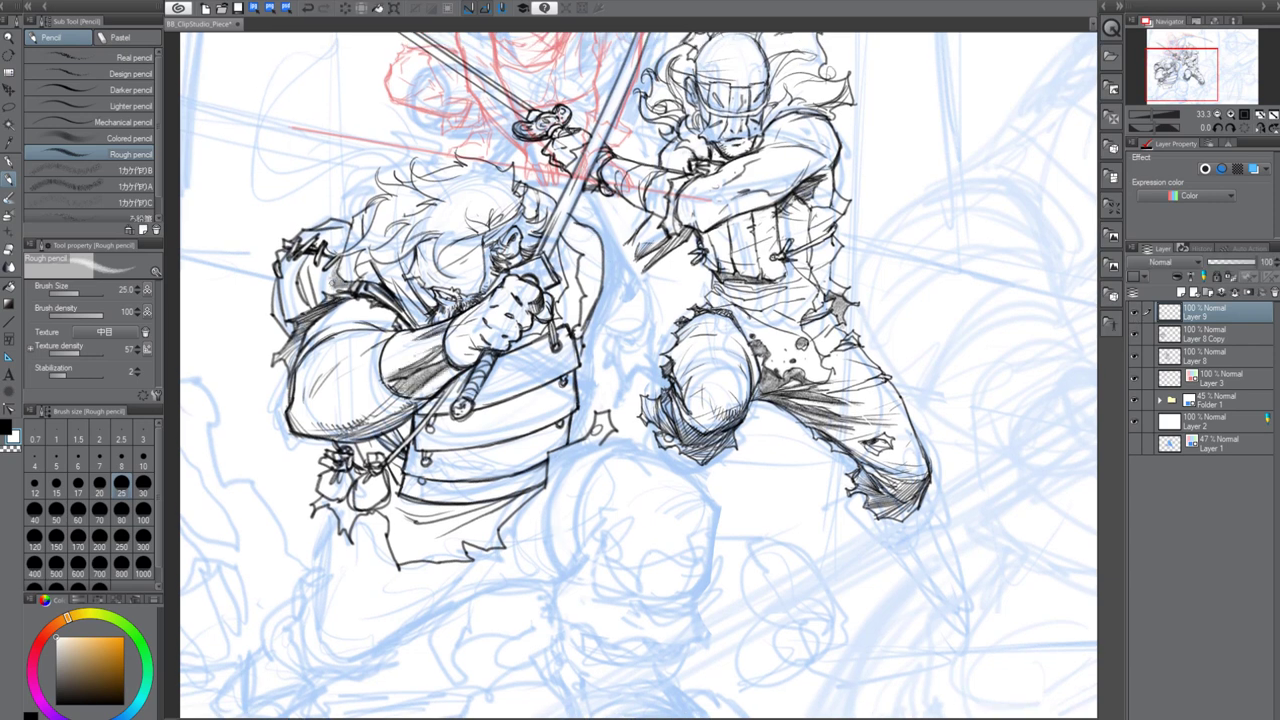
Shade the back of the crouching fighter's hair with the Charcoal brush and add strands with the Rough pencil
key("x")
left_click(120, 37)
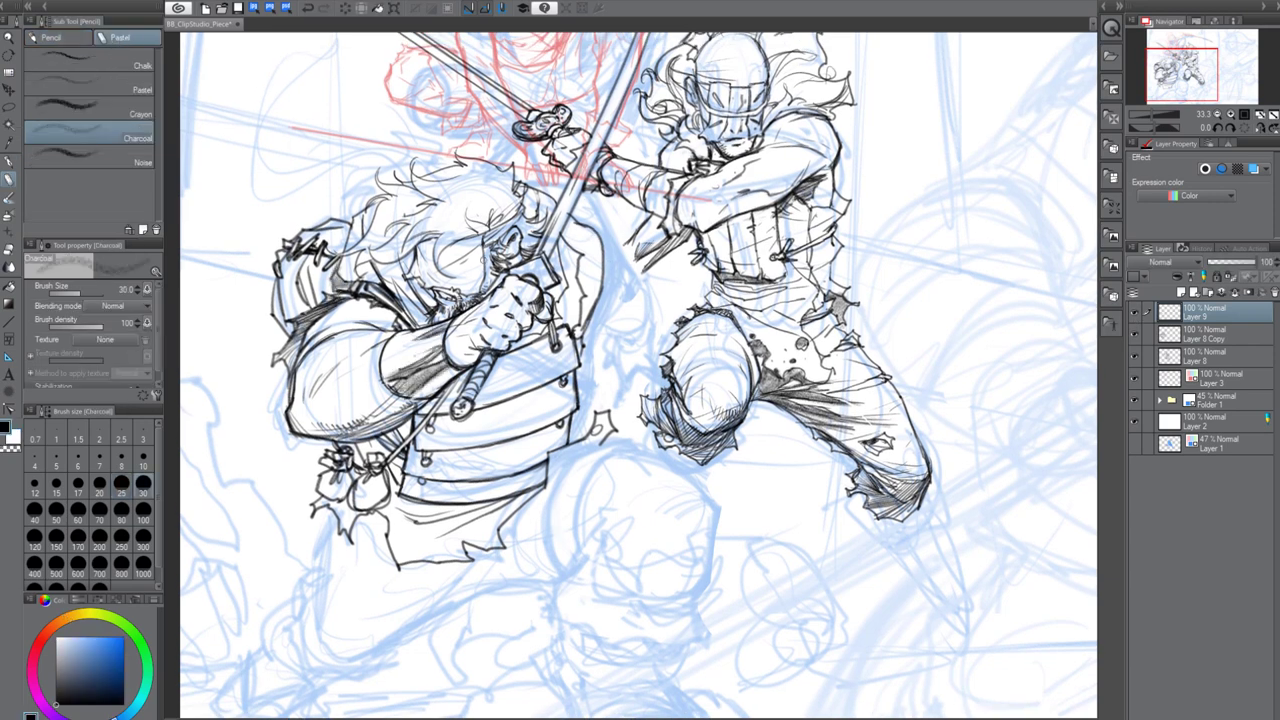
left_click_drag(358, 264, 407, 236)
mouse_move(390, 217)
left_mouse_down()
mouse_move(412, 205)
mouse_move(385, 205)
mouse_move(420, 205)
mouse_move(345, 250)
mouse_move(402, 224)
mouse_move(372, 256)
mouse_move(452, 224)
mouse_move(466, 258)
mouse_move(444, 218)
mouse_move(456, 210)
mouse_move(414, 218)
mouse_move(380, 184)
mouse_move(500, 162)
mouse_move(450, 198)
mouse_move(420, 184)
mouse_move(476, 196)
mouse_move(470, 220)
mouse_move(500, 186)
mouse_move(472, 224)
mouse_move(508, 168)
mouse_move(482, 208)
mouse_move(498, 200)
mouse_move(490, 190)
mouse_move(510, 200)
mouse_move(456, 176)
mouse_move(464, 212)
mouse_move(464, 192)
mouse_move(500, 162)
mouse_move(377, 223)
left_mouse_up()
left_click(62, 38)
key("x")
key("x")
mouse_move(393, 217)
left_mouse_down()
mouse_move(359, 243)
mouse_move(383, 229)
mouse_move(385, 241)
left_mouse_up()
key("x")
key("x")
Draw and darken the locks across the crown and sides of the crouching fighter's hair, alternating dark strands and light highlights
mouse_move(439, 209)
left_mouse_down()
mouse_move(413, 225)
mouse_move(462, 222)
mouse_move(434, 274)
left_mouse_up()
mouse_move(466, 238)
left_mouse_down()
mouse_move(452, 262)
mouse_move(412, 246)
left_mouse_up()
left_click_drag(440, 220, 406, 254)
left_click_drag(404, 234, 364, 262)
left_click_drag(399, 233, 375, 251)
mouse_move(404, 255)
left_mouse_down()
mouse_move(374, 263)
mouse_move(386, 238)
mouse_move(338, 258)
left_mouse_up()
key("x")
key("x")
key("x")
key("x")
key("x")
left_click_drag(371, 197, 363, 209)
key("x")
Shade the crouching fighter's hair beside the ear with the Charcoal brush, and save the drawing
left_click(135, 39)
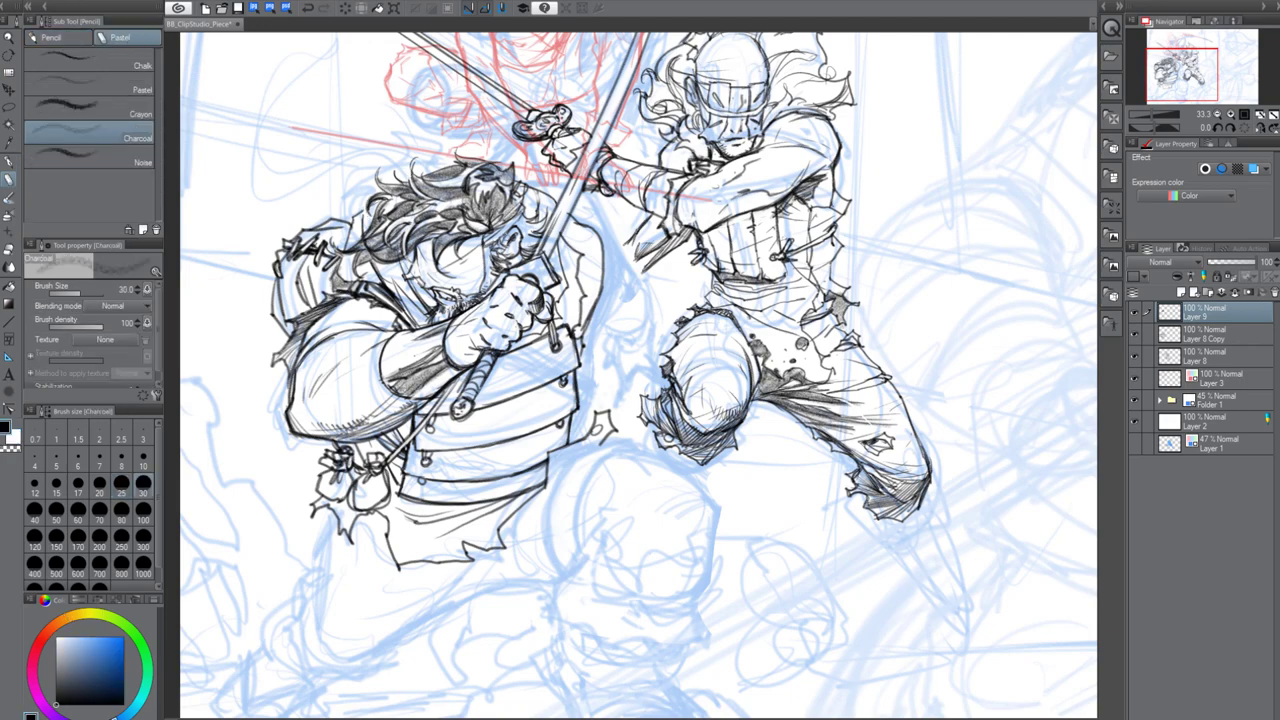
left_click_drag(543, 221, 523, 250)
left_click(70, 38)
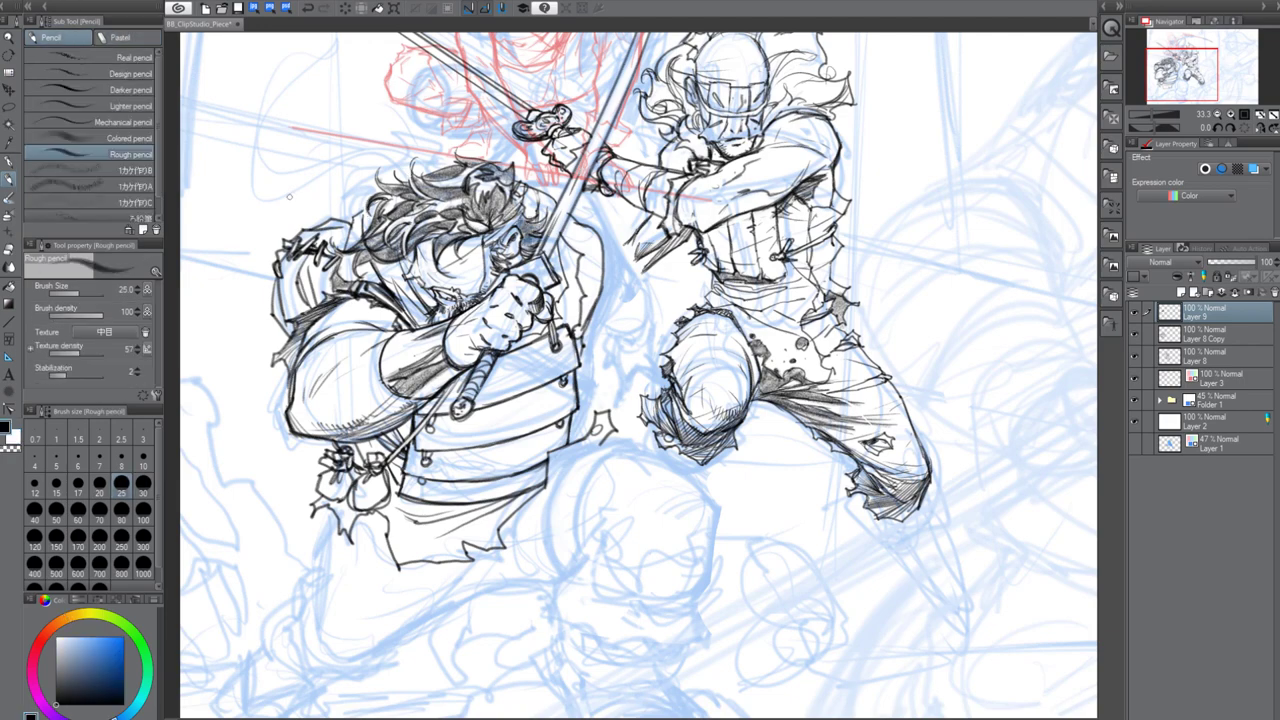
scroll(680, 384, "down", 3)
key("ctrl+plus")
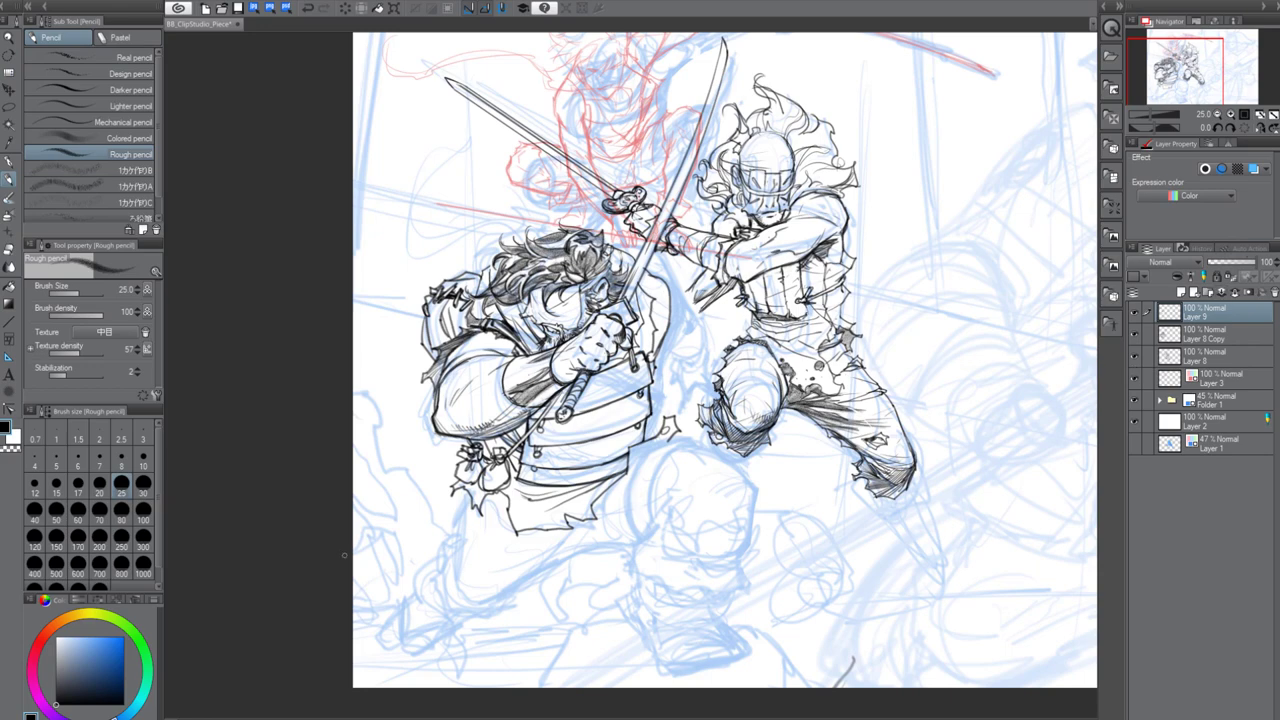
key("ctrl+s")
Draw the curved inner contour of the crouching fighter's raised knee with the Rough pencil, adding a small tear and folds
key("ctrl+plus")
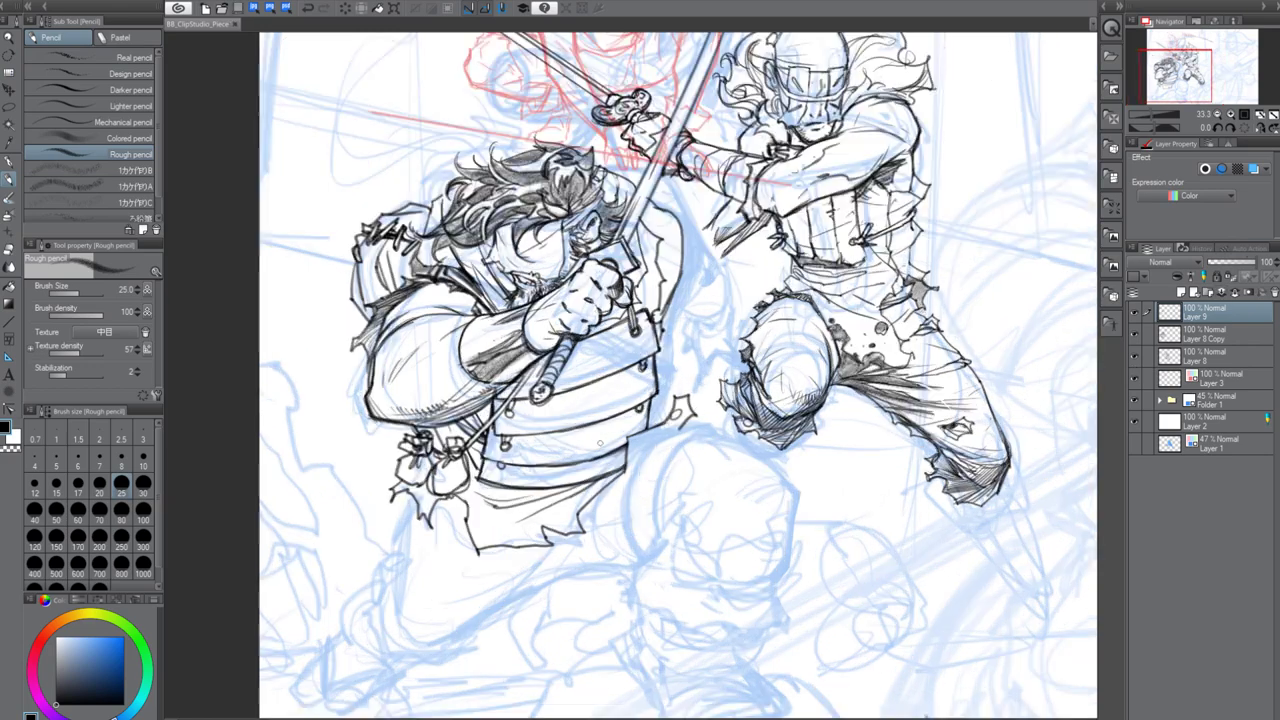
left_click_drag(582, 386, 562, 318)
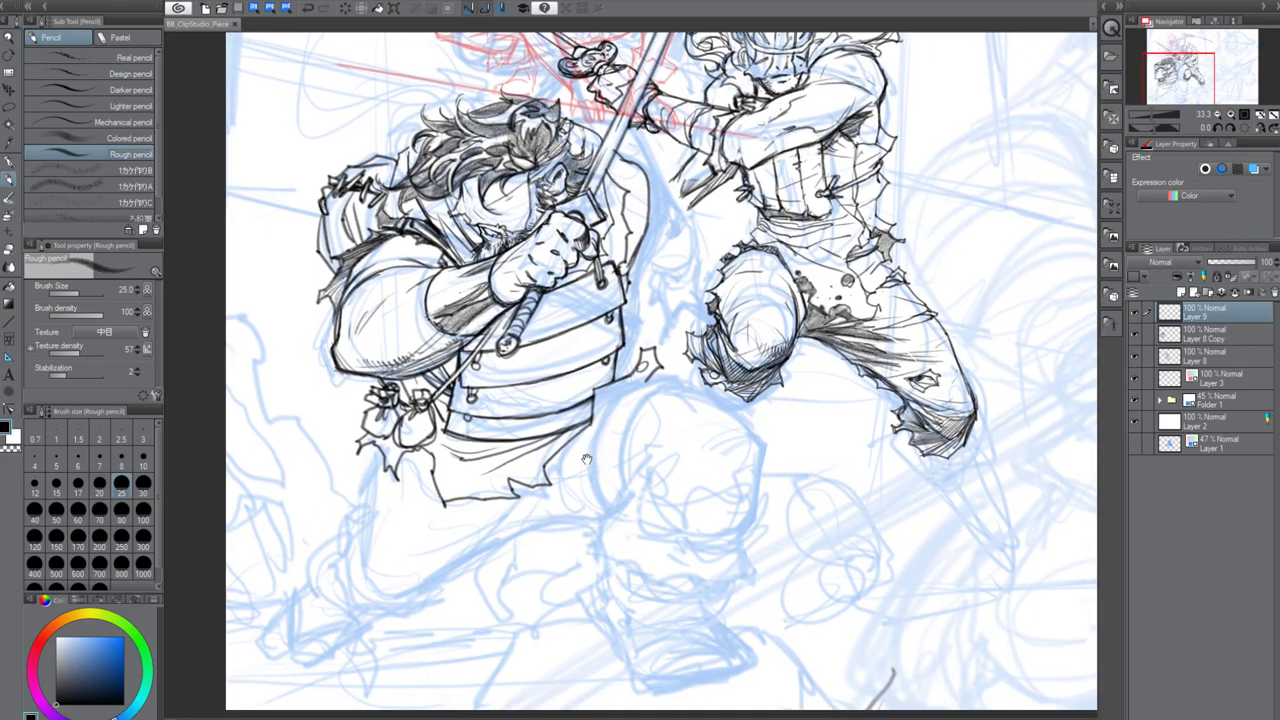
mouse_move(690, 355)
left_mouse_down()
mouse_move(647, 482)
mouse_move(654, 437)
mouse_move(618, 477)
mouse_move(639, 437)
left_mouse_up()
key("ctrl+z")
mouse_move(650, 437)
left_mouse_down()
mouse_move(609, 465)
mouse_move(593, 549)
left_mouse_up()
mouse_move(613, 458)
left_mouse_down()
mouse_move(592, 550)
mouse_move(660, 438)
mouse_move(562, 545)
mouse_move(582, 570)
left_mouse_up()
left_click_drag(573, 531, 584, 571)
left_click_drag(598, 544, 594, 558)
mouse_move(596, 558)
left_mouse_down()
mouse_move(640, 534)
mouse_move(596, 522)
mouse_move(635, 526)
left_mouse_up()
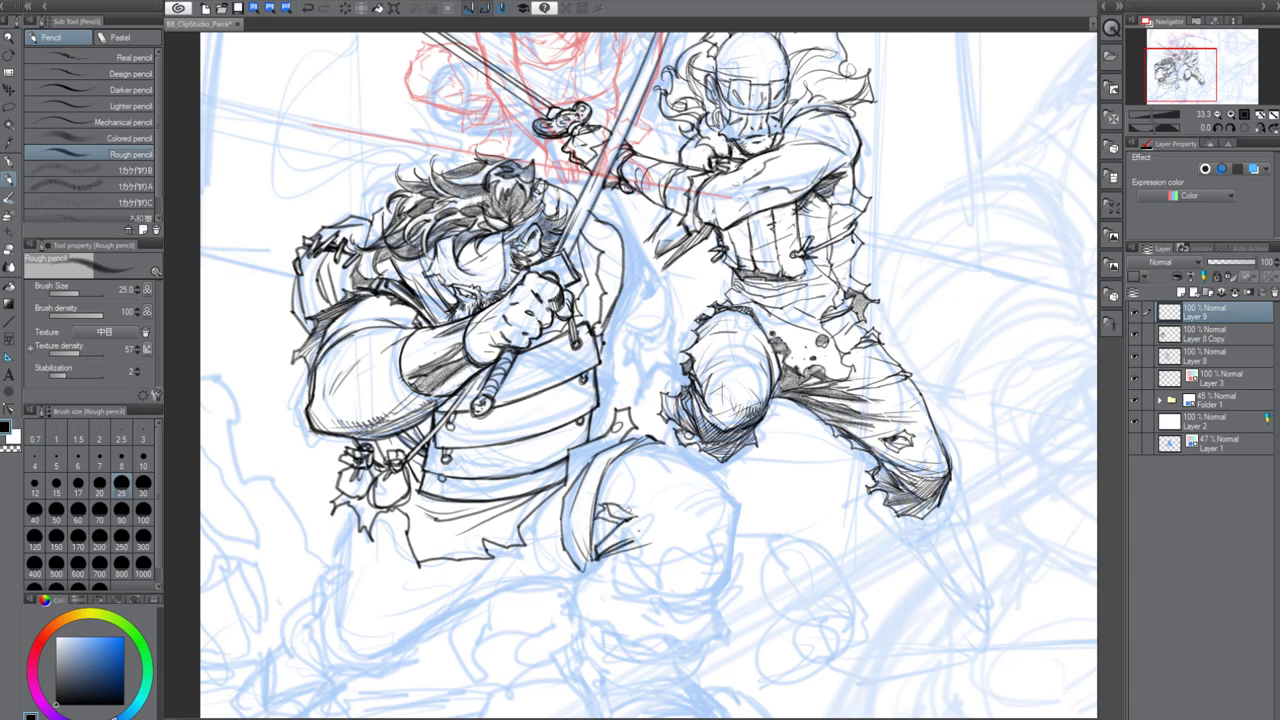
Outline the top and ragged front edge of the crouching fighter's raised knee and sketch its cloth folds
left_click_drag(736, 508, 748, 532)
mouse_move(730, 524)
left_mouse_down()
mouse_move(688, 540)
mouse_move(746, 530)
mouse_move(730, 534)
left_mouse_up()
mouse_move(736, 510)
left_mouse_down()
mouse_move(752, 504)
mouse_move(744, 522)
left_mouse_up()
left_click_drag(690, 482, 656, 492)
left_click_drag(664, 507, 614, 529)
mouse_move(640, 462)
left_mouse_down()
mouse_move(606, 496)
mouse_move(666, 488)
left_mouse_up()
mouse_move(650, 441)
left_mouse_down()
mouse_move(718, 467)
mouse_move(735, 506)
left_mouse_up()
Draw the torn hole on the front of the raised knee and the creases beneath it
mouse_move(690, 550)
left_mouse_down()
mouse_move(701, 381)
mouse_move(708, 416)
left_mouse_up()
mouse_move(678, 410)
left_mouse_down()
mouse_move(742, 394)
mouse_move(730, 398)
left_mouse_up()
left_click_drag(714, 391, 670, 420)
mouse_move(750, 393)
left_mouse_down()
mouse_move(674, 435)
mouse_move(708, 428)
left_mouse_up()
mouse_move(732, 382)
left_mouse_down()
mouse_move(750, 398)
mouse_move(740, 372)
mouse_move(710, 362)
left_mouse_up()
Shade inside the torn hole on the raised knee with the Charcoal brush, and return to the Rough pencil
left_click(122, 37)
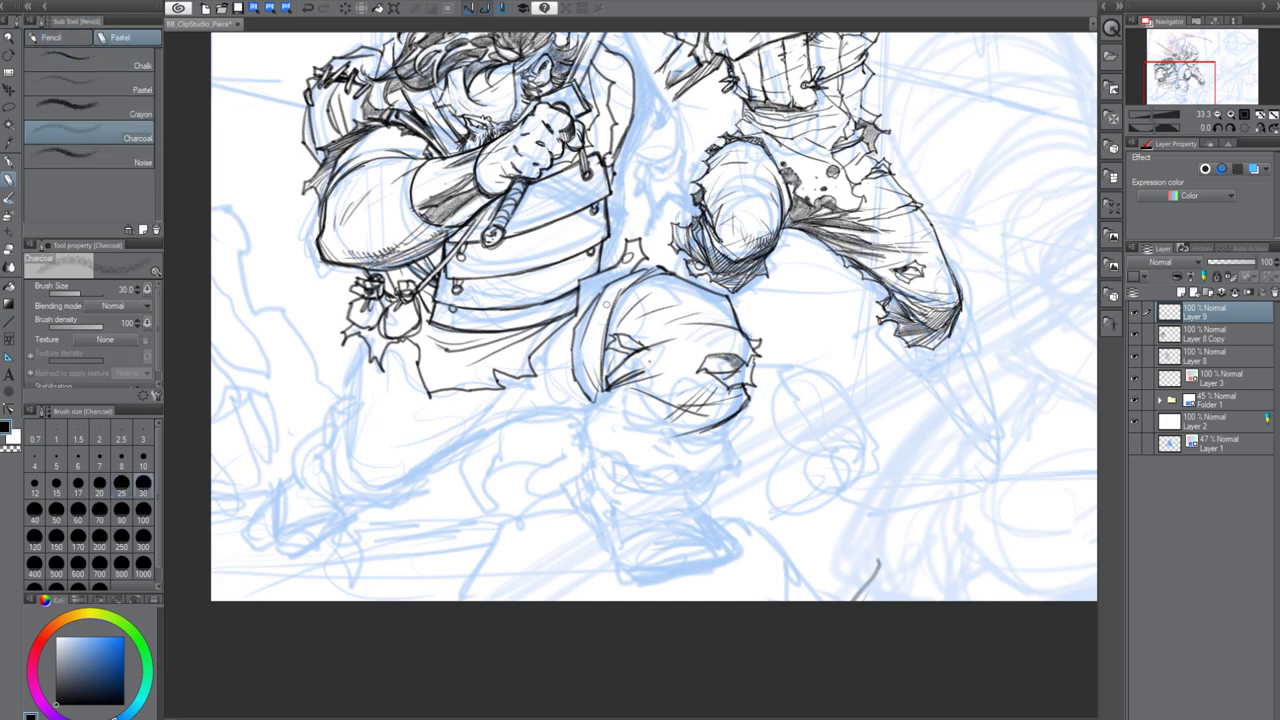
left_click(50, 37)
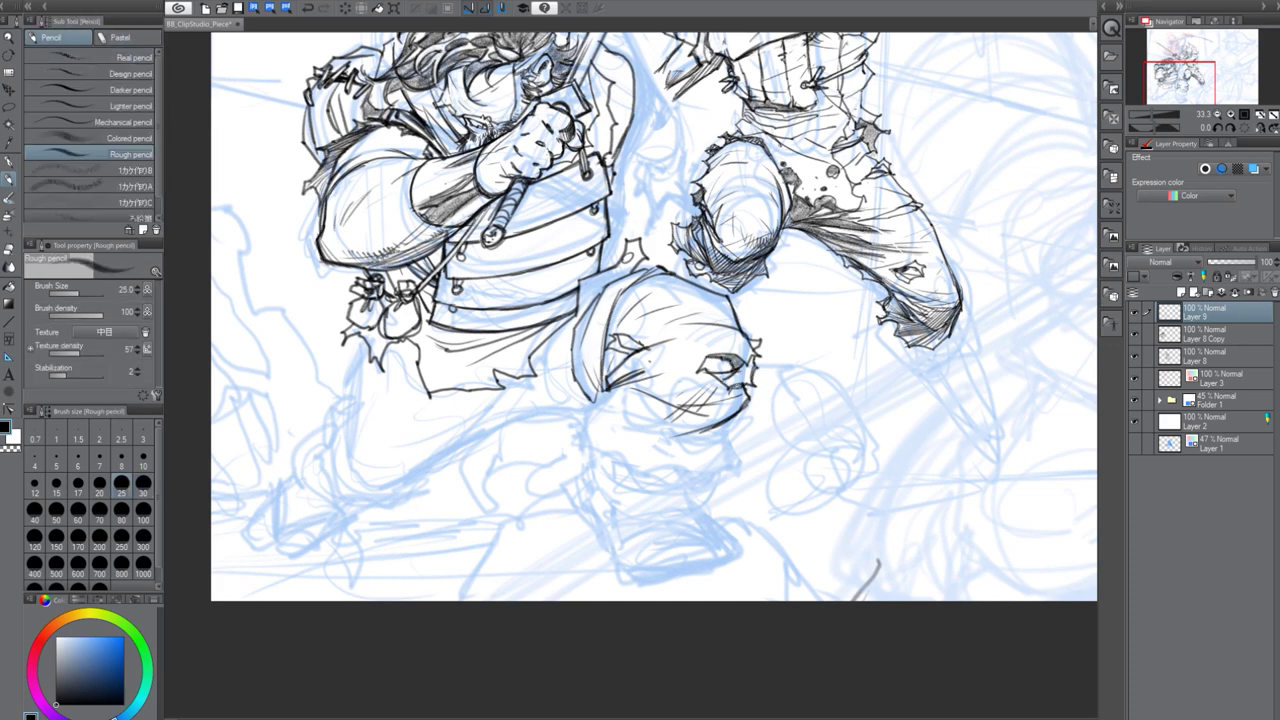
left_click(122, 37)
mouse_move(708, 373)
left_mouse_down()
mouse_move(736, 394)
mouse_move(710, 380)
mouse_move(748, 384)
left_mouse_up()
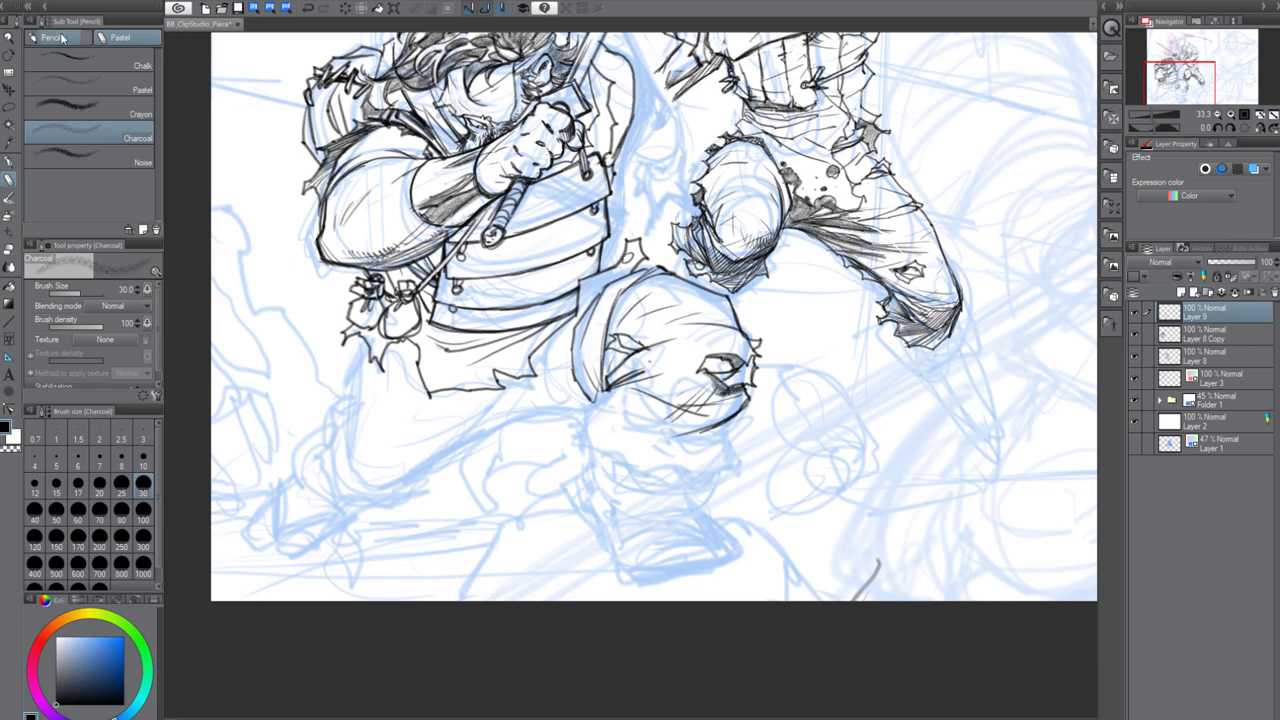
left_click(62, 37)
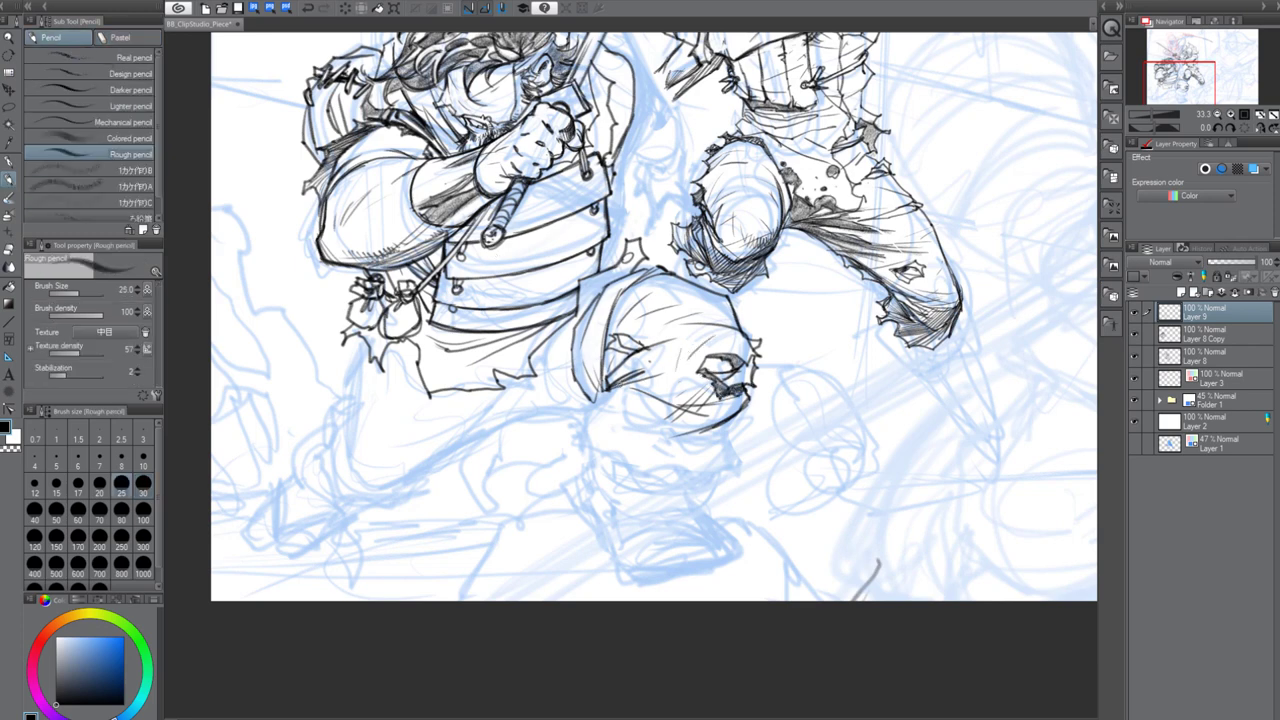
Draw the ragged trouser cuff below the crouching fighter's raised knee and hatch the shadow across it
mouse_move(606, 392)
left_mouse_down()
mouse_move(666, 404)
mouse_move(600, 416)
left_mouse_up()
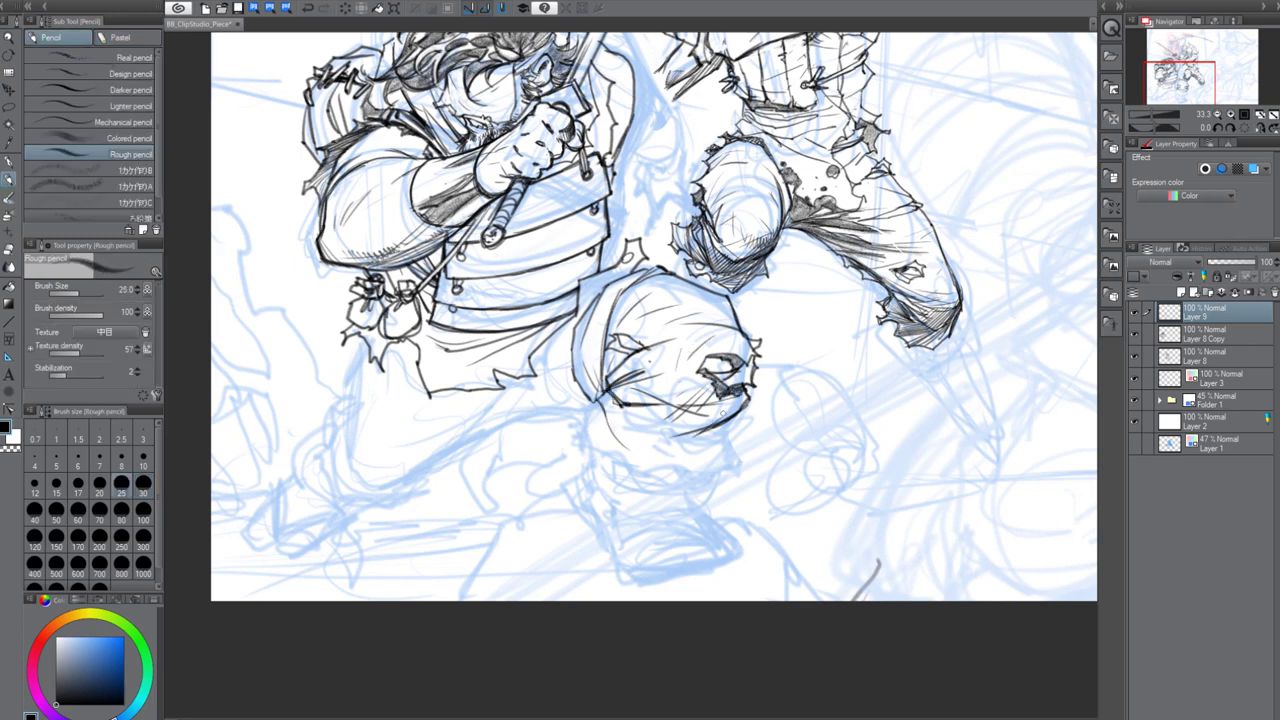
mouse_move(726, 412)
left_mouse_down()
mouse_move(662, 446)
mouse_move(636, 430)
left_mouse_up()
left_click_drag(714, 434, 644, 452)
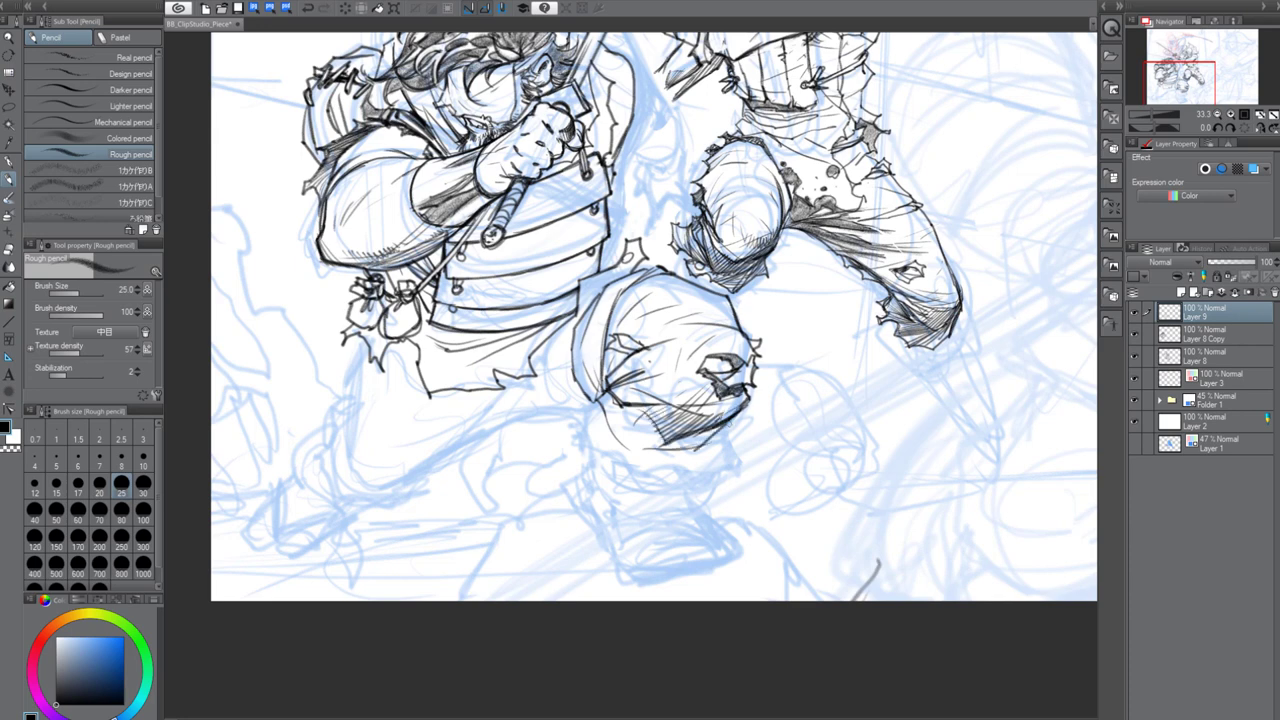
mouse_move(736, 412)
left_mouse_down()
mouse_move(690, 472)
mouse_move(620, 452)
mouse_move(576, 404)
mouse_move(600, 440)
left_mouse_up()
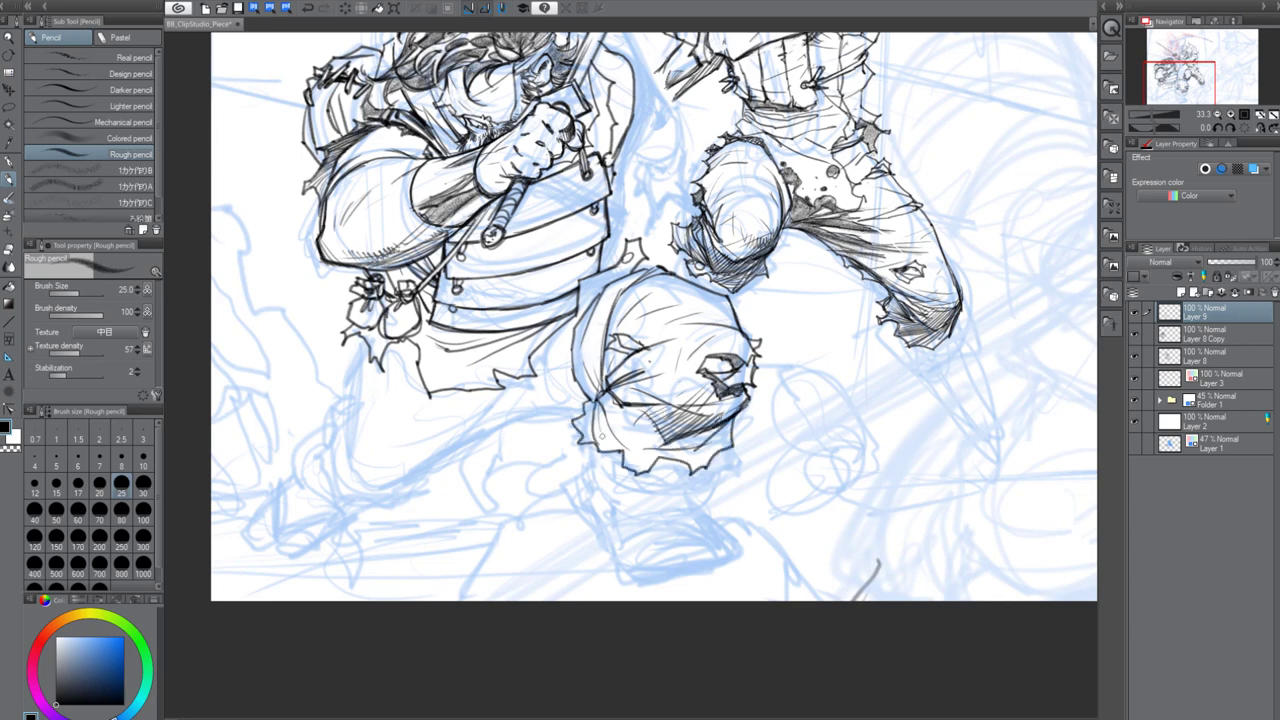
mouse_move(732, 424)
left_mouse_down()
mouse_move(690, 470)
mouse_move(622, 466)
left_mouse_up()
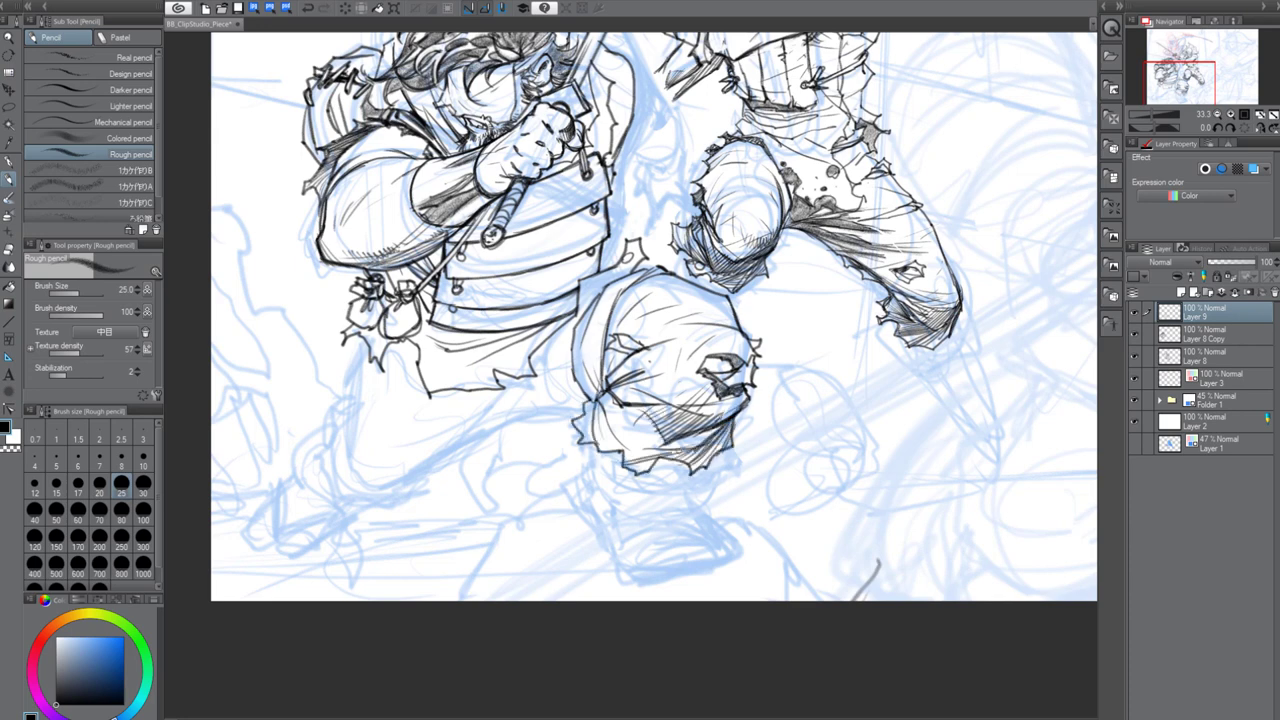
mouse_move(654, 414)
left_mouse_down()
mouse_move(604, 454)
mouse_move(662, 442)
left_mouse_up()
left_click_drag(590, 438, 605, 451)
left_click_drag(598, 402, 590, 450)
mouse_move(604, 402)
left_mouse_down()
mouse_move(582, 418)
mouse_move(601, 407)
left_mouse_up()
Outline the crouching fighter's back thigh and bent knee, ending in a ragged trouser hem
mouse_move(574, 353)
left_mouse_down()
mouse_move(514, 418)
mouse_move(524, 408)
mouse_move(402, 486)
left_mouse_up()
left_click_drag(536, 410, 410, 472)
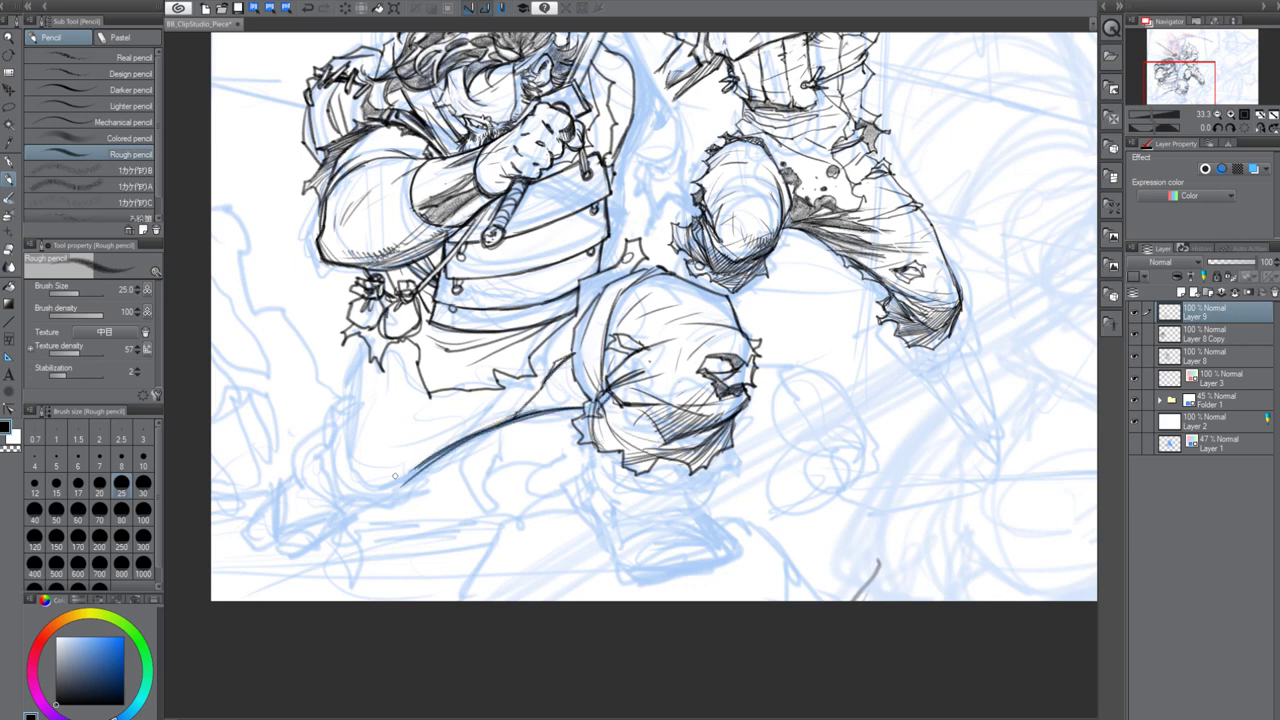
mouse_move(370, 338)
left_mouse_down()
mouse_move(342, 455)
mouse_move(400, 488)
left_mouse_up()
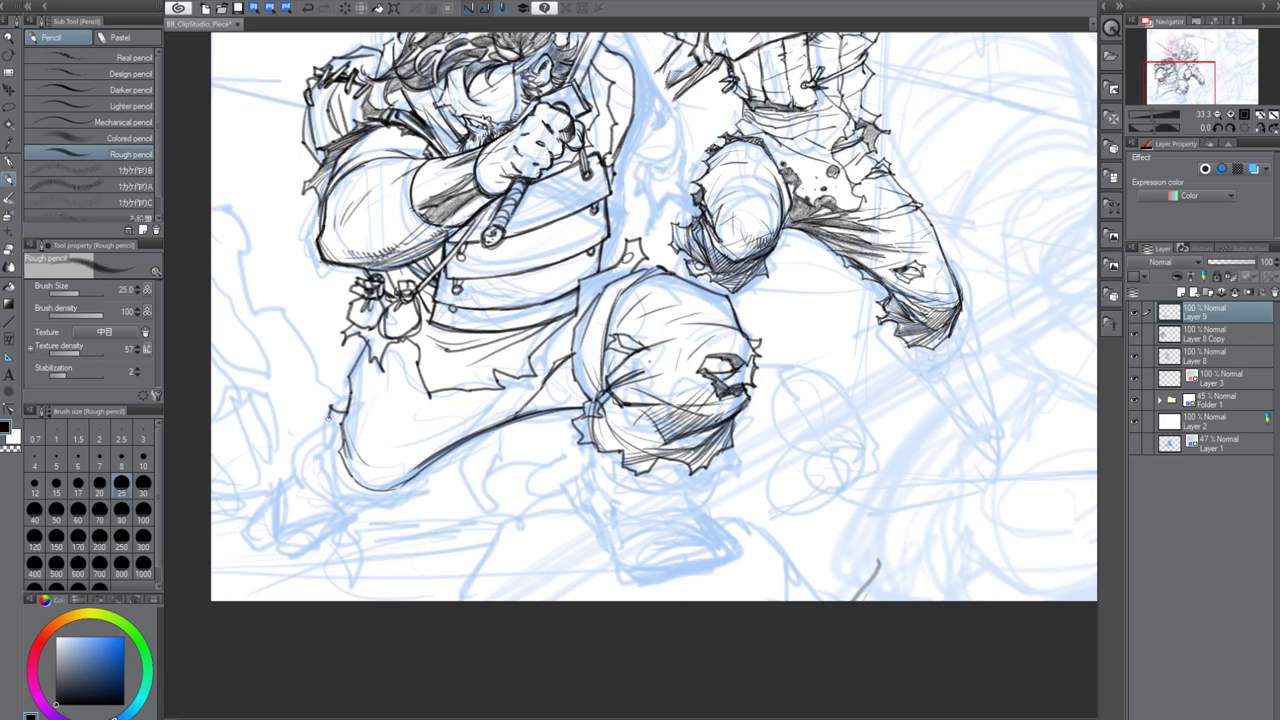
mouse_move(330, 412)
left_mouse_down()
mouse_move(310, 470)
mouse_move(380, 500)
mouse_move(450, 450)
left_mouse_up()
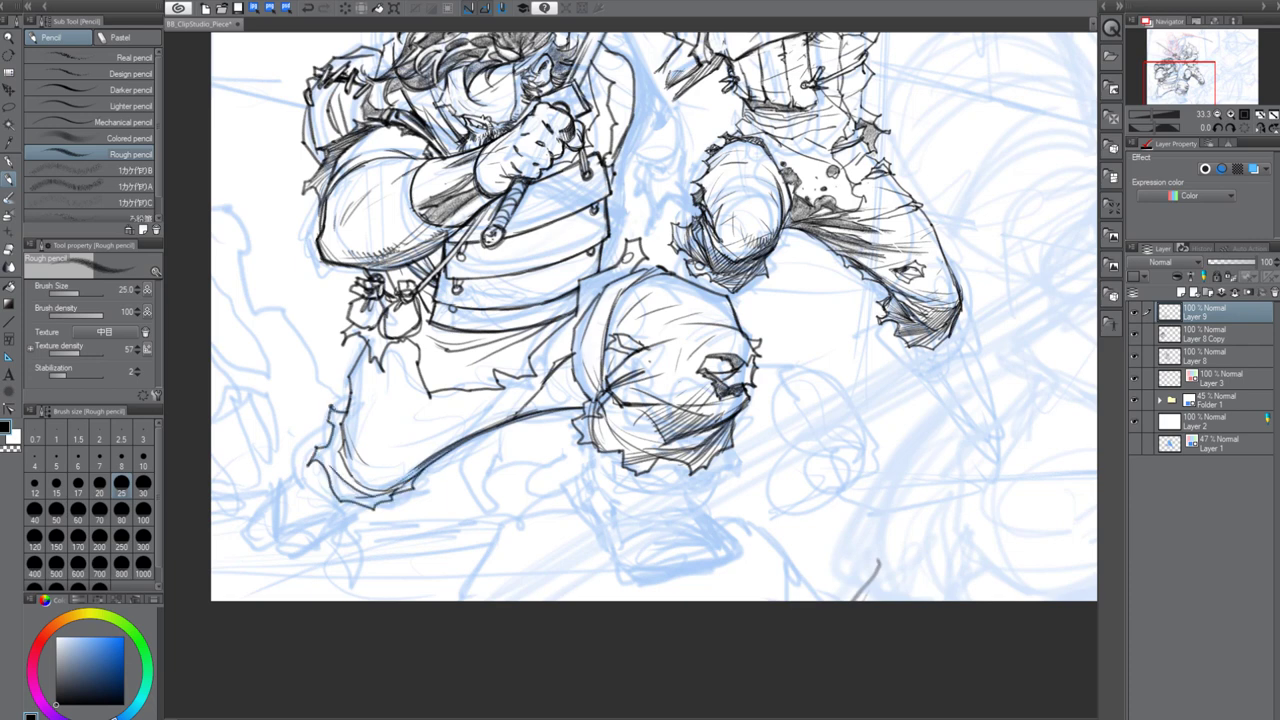
Reinforce the contour and fold lines around the crouching fighter's raised knee
scroll(476, 519, "down", 1)
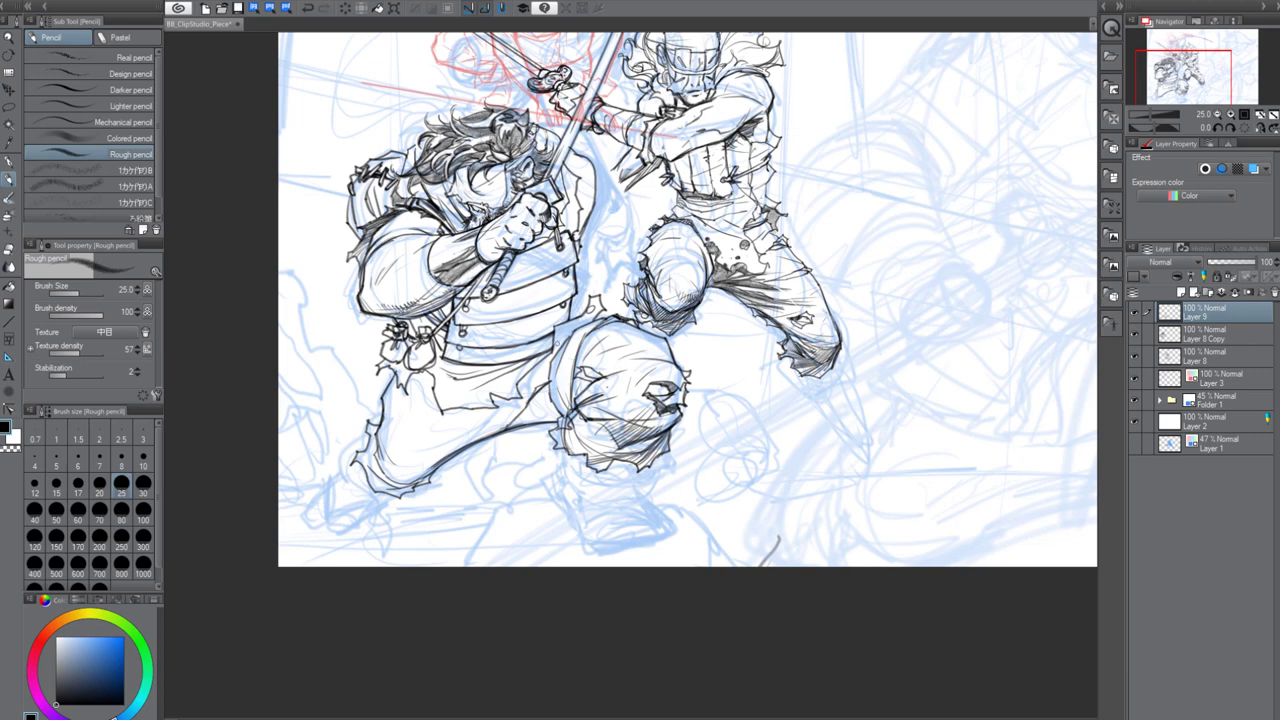
left_click_drag(590, 324, 551, 356)
left_click_drag(708, 464, 726, 449)
mouse_move(629, 375)
left_mouse_down()
mouse_move(653, 403)
mouse_move(629, 414)
left_mouse_up()
left_click_drag(590, 401, 603, 435)
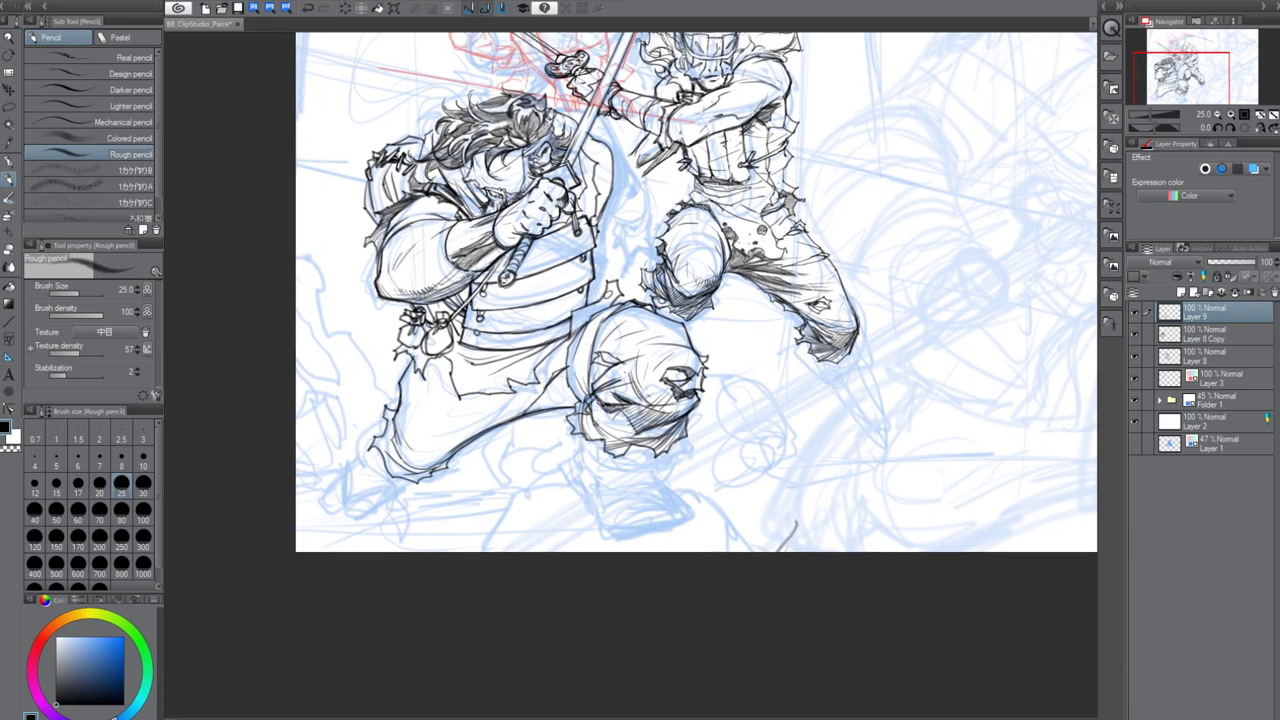
Hatch the shadow along the underside of the back thigh where it meets the raised knee
mouse_move(545, 384)
left_mouse_down()
mouse_move(495, 428)
mouse_move(548, 384)
left_mouse_up()
left_click_drag(498, 428, 570, 382)
key("x")
key("x")
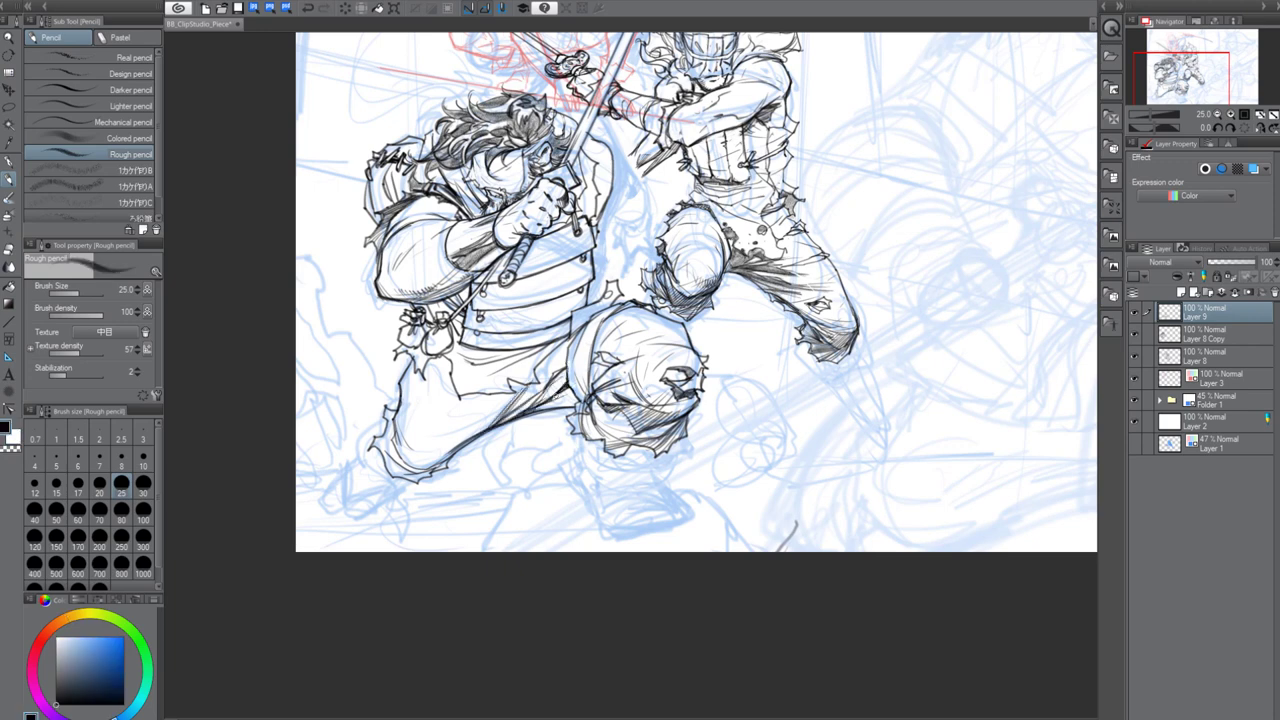
Crosshatch the lower trouser cuff and outline the crouching fighter's front shin down to the top of the shoe
left_click_drag(635, 467, 682, 460)
mouse_move(660, 465)
left_mouse_down()
mouse_move(691, 444)
mouse_move(668, 480)
left_mouse_up()
mouse_move(588, 440)
left_mouse_down()
mouse_move(660, 484)
mouse_move(605, 481)
left_mouse_up()
mouse_move(603, 478)
left_mouse_down()
mouse_move(672, 476)
mouse_move(654, 464)
mouse_move(622, 466)
mouse_move(650, 494)
left_mouse_up()
left_click_drag(596, 490, 590, 510)
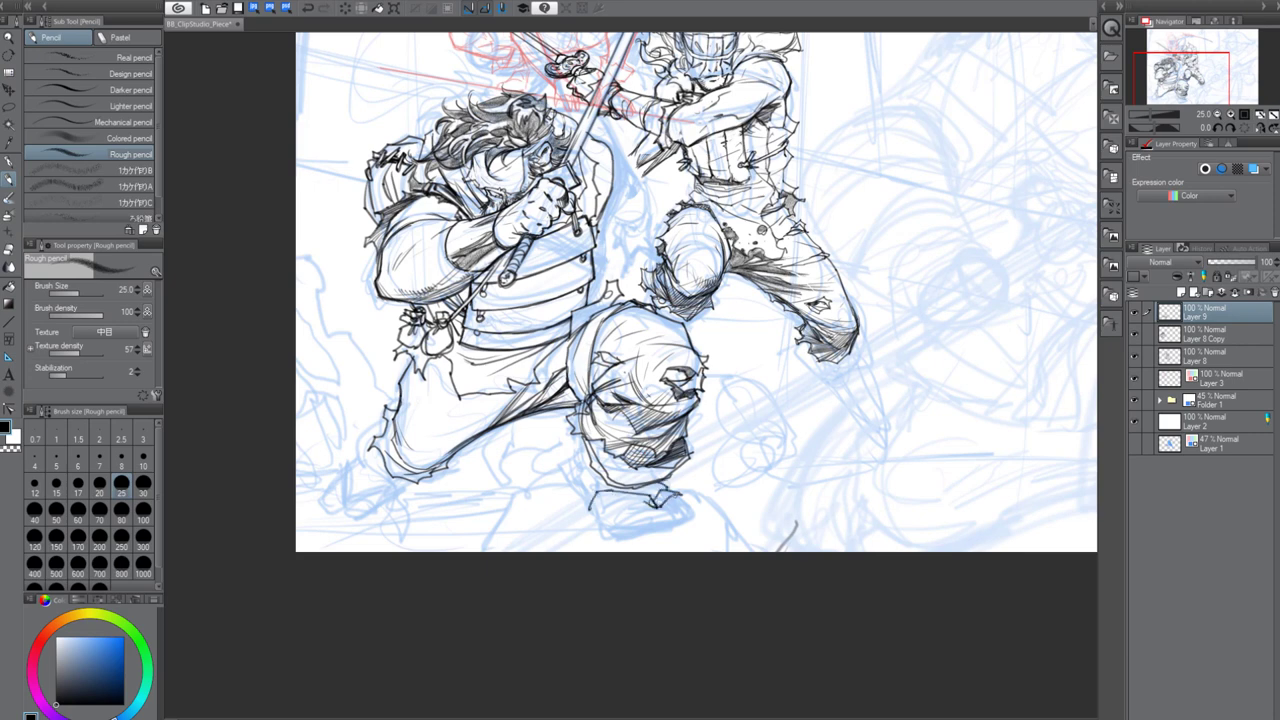
Draw the crouching fighter's front shoe with its toe shape, side lines and ragged sole
left_click_drag(658, 506, 636, 515)
left_click_drag(631, 506, 612, 530)
left_click_drag(615, 522, 649, 530)
left_click_drag(619, 525, 659, 526)
mouse_move(648, 514)
left_mouse_down()
mouse_move(669, 527)
mouse_move(692, 510)
mouse_move(604, 506)
left_mouse_up()
left_click_drag(618, 500, 599, 521)
mouse_move(584, 502)
left_mouse_down()
mouse_move(614, 525)
mouse_move(602, 535)
left_mouse_up()
mouse_move(598, 530)
left_mouse_down()
mouse_move(621, 541)
mouse_move(662, 532)
left_mouse_up()
left_click_drag(658, 538, 700, 519)
left_click_drag(693, 525, 711, 395)
mouse_move(590, 367)
left_mouse_down()
mouse_move(603, 380)
mouse_move(588, 314)
mouse_move(590, 382)
left_mouse_up()
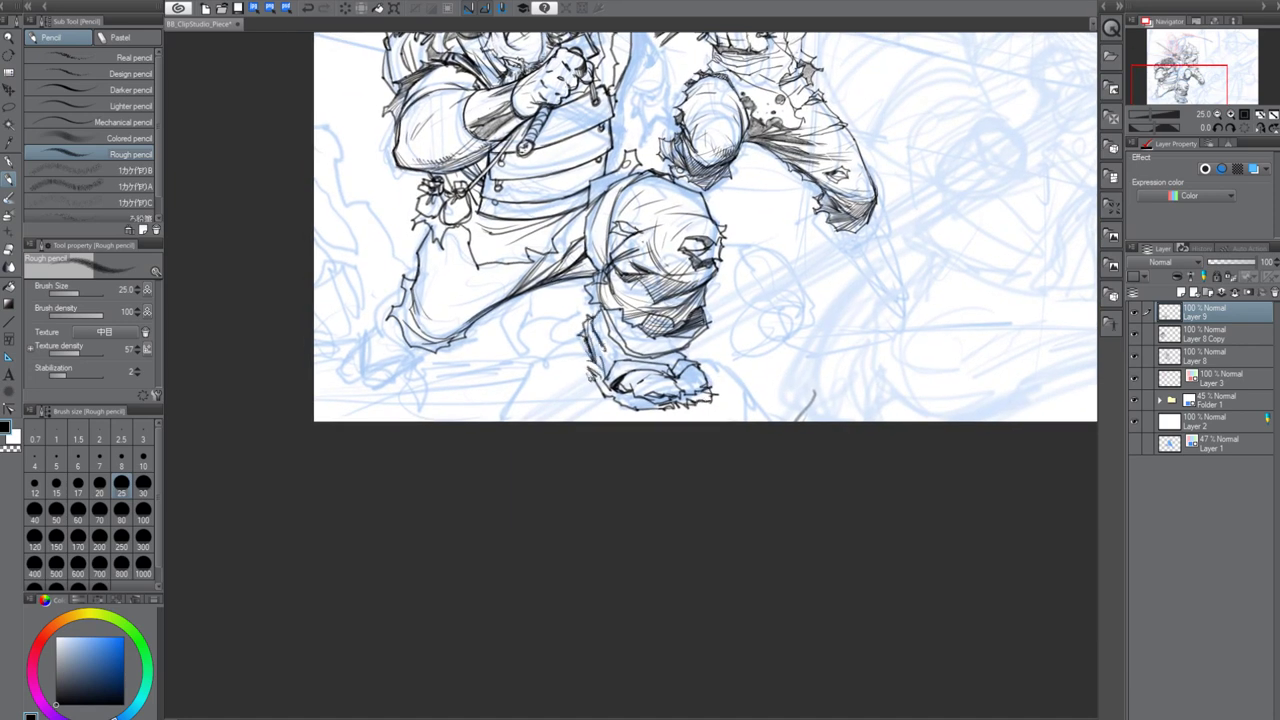
Add the flap behind the front heel and small patches on the torn tunic hem, and save the drawing
mouse_move(560, 332)
left_mouse_down()
mouse_move(588, 380)
mouse_move(586, 366)
left_mouse_up()
left_click_drag(681, 353, 679, 361)
mouse_move(734, 349)
left_mouse_down()
mouse_move(720, 474)
mouse_move(730, 470)
left_mouse_up()
left_click_drag(609, 243, 616, 290)
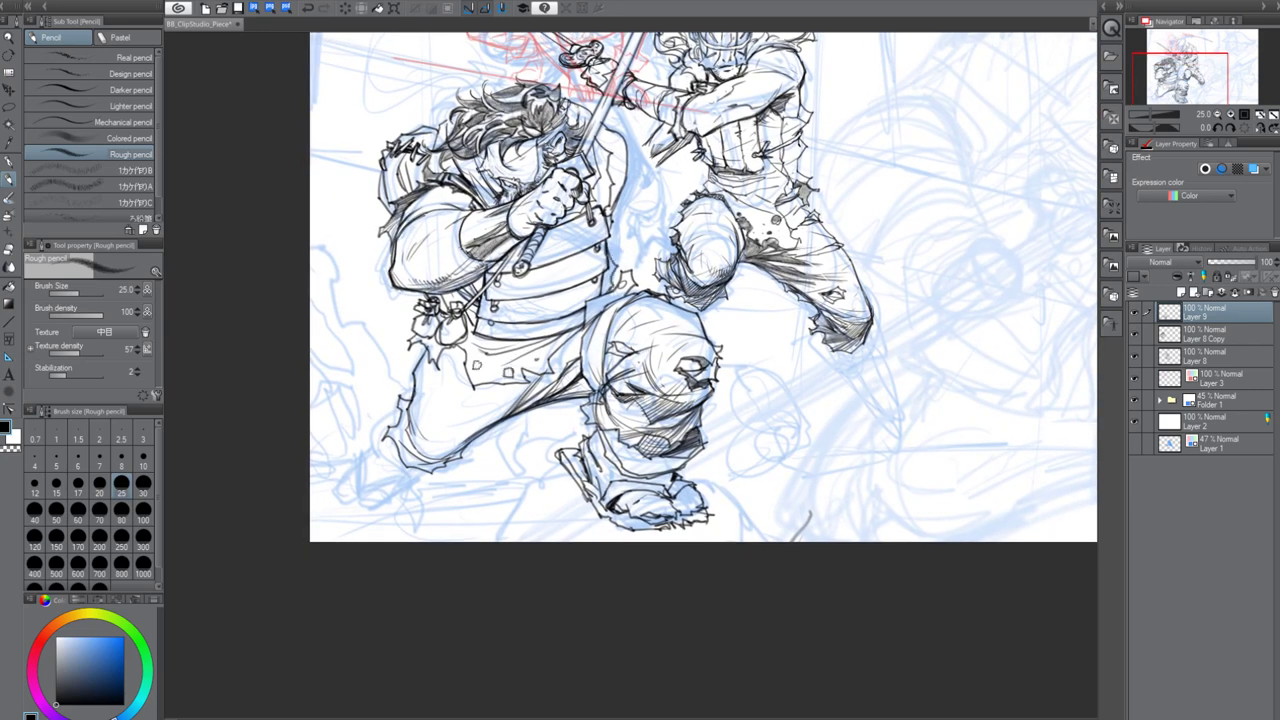
key("ctrl+s")
Shade the crouching fighter's front lower leg and heel flap with the Charcoal brush
left_click(120, 37)
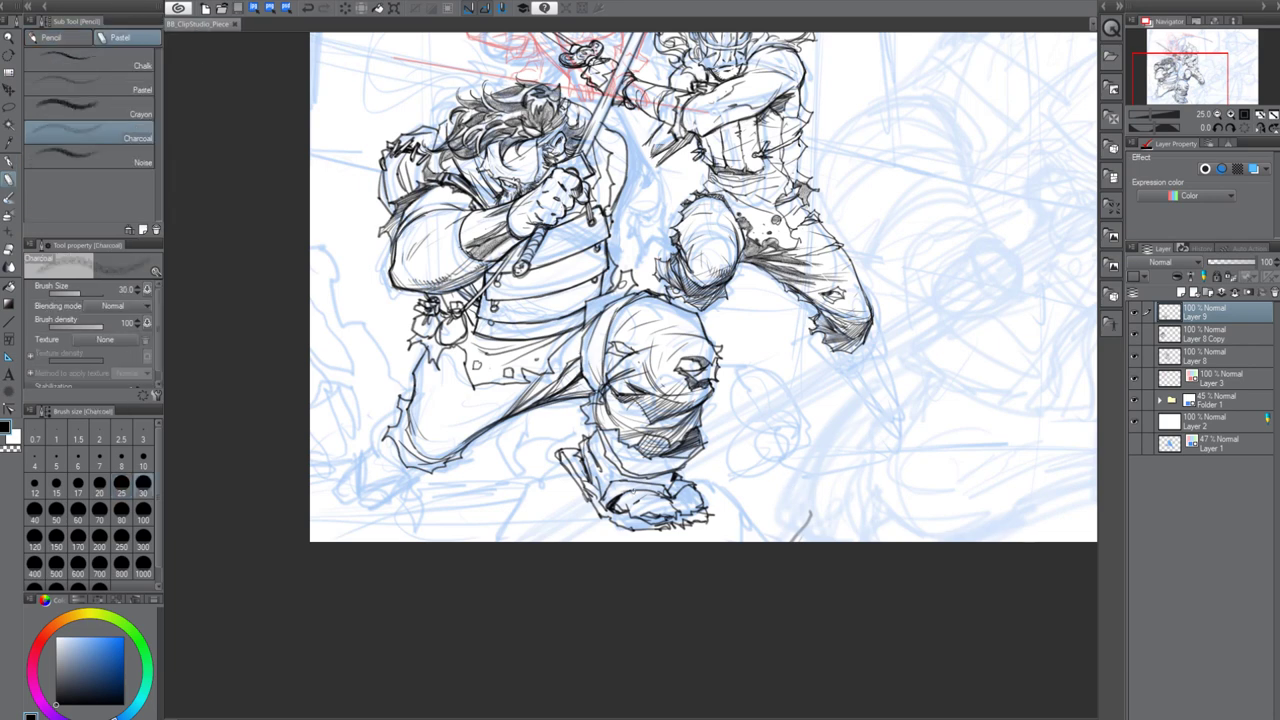
mouse_move(590, 494)
left_mouse_down()
mouse_move(559, 456)
mouse_move(609, 517)
mouse_move(678, 527)
mouse_move(702, 514)
mouse_move(608, 478)
mouse_move(588, 434)
mouse_move(582, 482)
left_mouse_up()
mouse_move(678, 473)
left_mouse_down()
mouse_move(636, 467)
mouse_move(606, 431)
mouse_move(611, 441)
left_mouse_up()
mouse_move(643, 455)
left_mouse_down()
mouse_move(609, 442)
mouse_move(670, 454)
left_mouse_up()
key("x")
key("x")
left_click_drag(695, 446, 667, 471)
mouse_move(679, 463)
left_mouse_down()
mouse_move(625, 480)
mouse_move(633, 459)
left_mouse_up()
Darken the shadows of the front lower leg and the shoe's sole and outline with the Rough pencil
left_click(52, 38)
mouse_move(675, 453)
left_mouse_down()
mouse_move(635, 471)
mouse_move(664, 470)
left_mouse_up()
left_click_drag(700, 444, 653, 476)
left_click_drag(594, 444, 638, 478)
mouse_move(593, 435)
left_mouse_down()
mouse_move(610, 496)
mouse_move(668, 516)
mouse_move(629, 519)
left_mouse_up()
left_click_drag(614, 514, 658, 532)
left_click_drag(630, 526, 687, 526)
mouse_move(693, 525)
left_mouse_down()
mouse_move(714, 512)
mouse_move(676, 518)
mouse_move(690, 506)
left_mouse_up()
left_click_drag(666, 480, 676, 489)
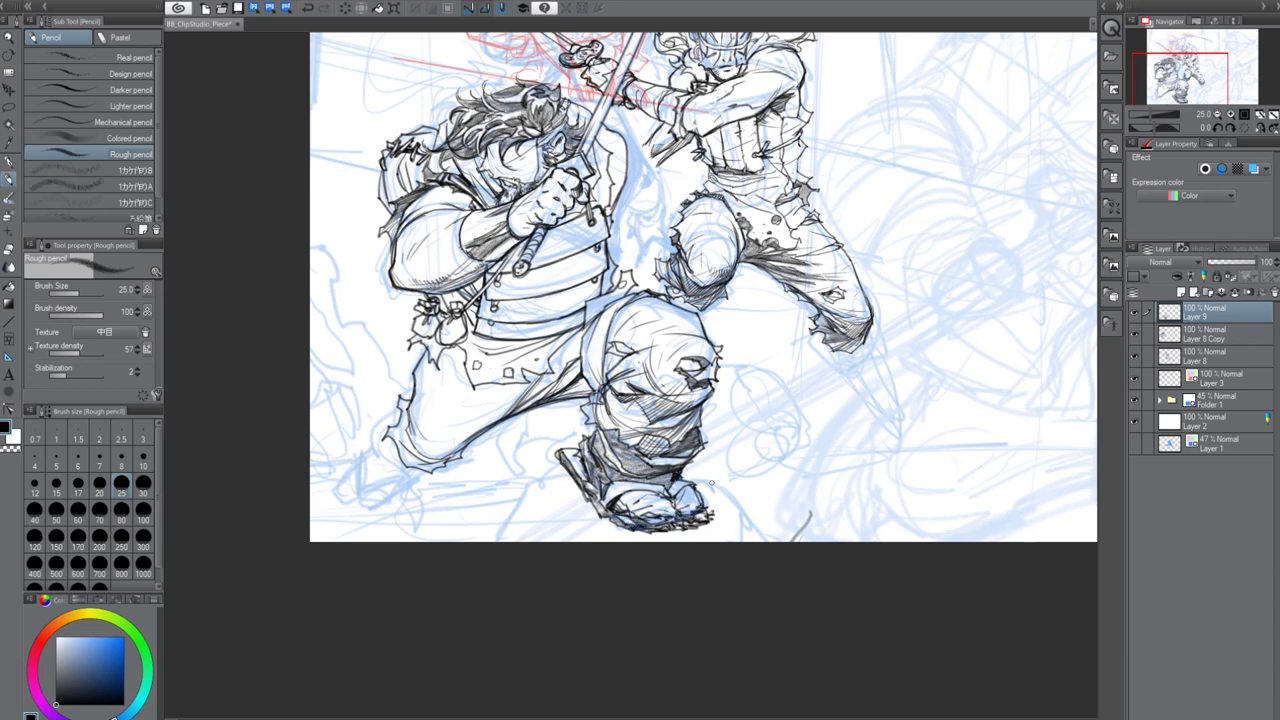
Shade the crouching fighter's back thigh below the torn tunic with the Charcoal brush at size 50
left_click_drag(592, 397, 532, 410)
left_click(120, 37)
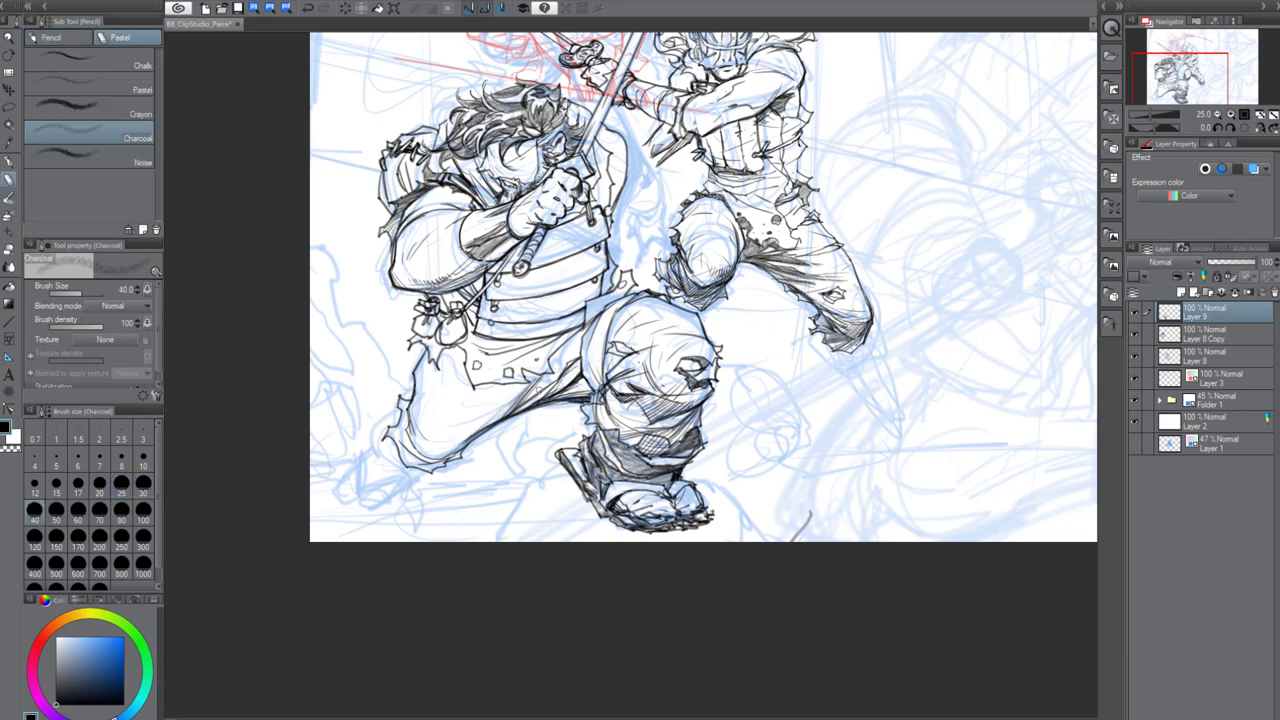
left_click_drag(498, 406, 540, 380)
mouse_move(574, 336)
left_mouse_down()
mouse_move(548, 374)
mouse_move(473, 390)
mouse_move(448, 452)
mouse_move(424, 458)
left_mouse_up()
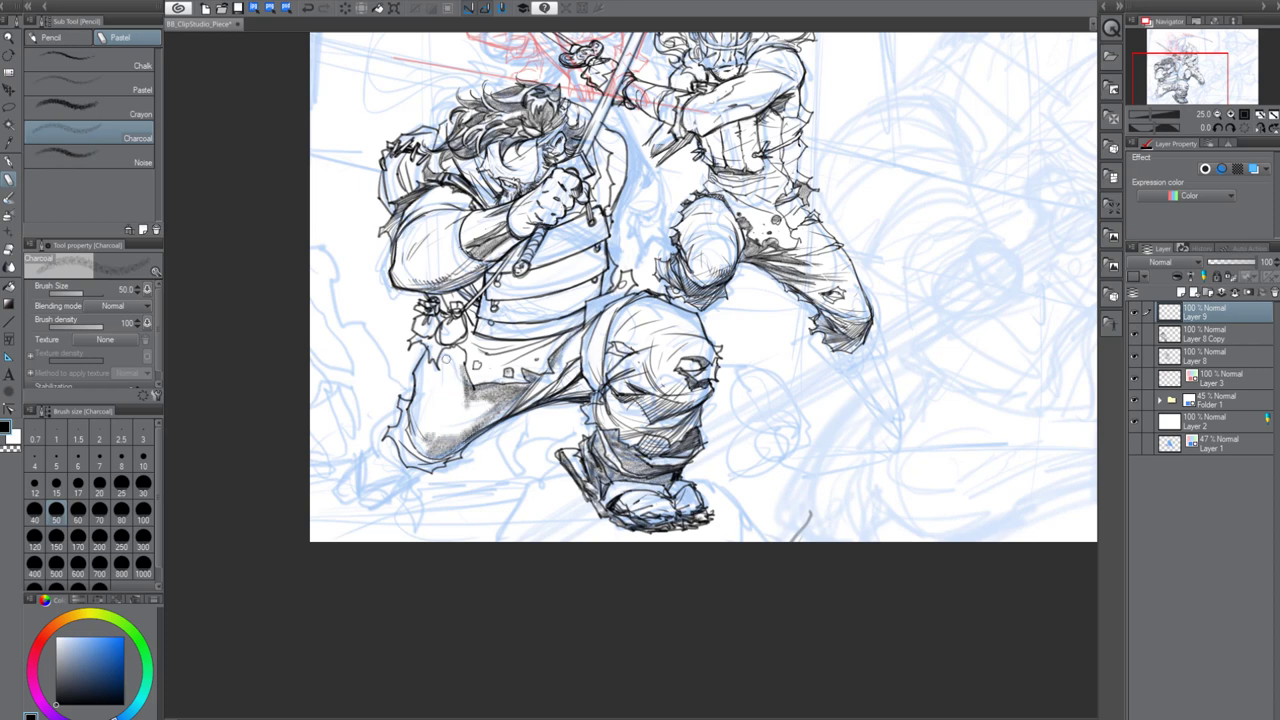
mouse_move(450, 346)
left_mouse_down()
mouse_move(440, 388)
mouse_move(454, 440)
left_mouse_up()
left_click_drag(528, 388, 446, 446)
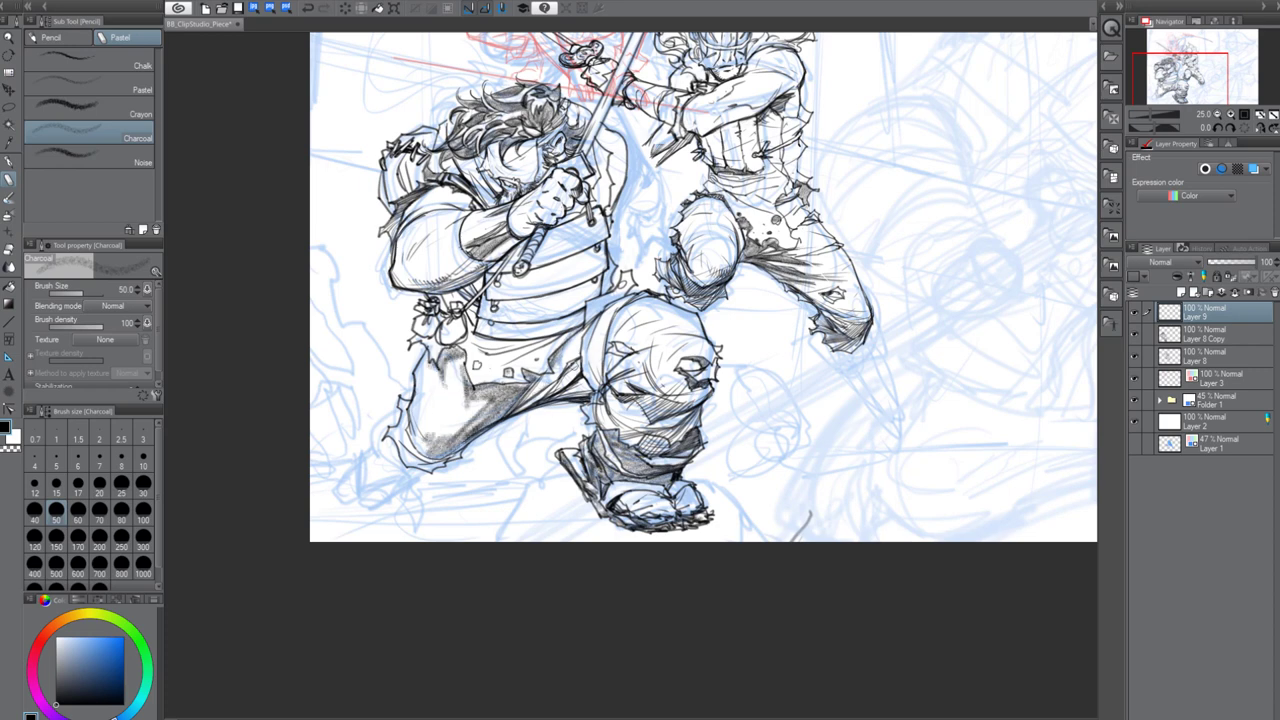
left_click_drag(564, 370, 516, 406)
mouse_move(570, 338)
left_mouse_down()
mouse_move(542, 386)
mouse_move(548, 404)
mouse_move(444, 446)
left_mouse_up()
mouse_move(438, 458)
left_mouse_down()
mouse_move(406, 468)
mouse_move(420, 464)
left_mouse_up()
mouse_move(464, 450)
left_mouse_down()
mouse_move(432, 464)
mouse_move(390, 446)
mouse_move(438, 464)
mouse_move(422, 414)
mouse_move(448, 442)
mouse_move(488, 398)
mouse_move(460, 408)
left_mouse_up()
Hatch the folds and cast shadows on the back thigh with the Rough pencil, and darken the raised knee's inner tear
left_click(58, 38)
mouse_move(464, 356)
left_mouse_down()
mouse_move(426, 410)
mouse_move(432, 471)
mouse_move(486, 438)
left_mouse_up()
left_click_drag(474, 412, 505, 387)
mouse_move(502, 370)
left_mouse_down()
mouse_move(511, 375)
mouse_move(479, 369)
left_mouse_up()
mouse_move(574, 334)
left_mouse_down()
mouse_move(540, 400)
mouse_move(512, 412)
left_mouse_up()
left_click_drag(578, 368, 552, 402)
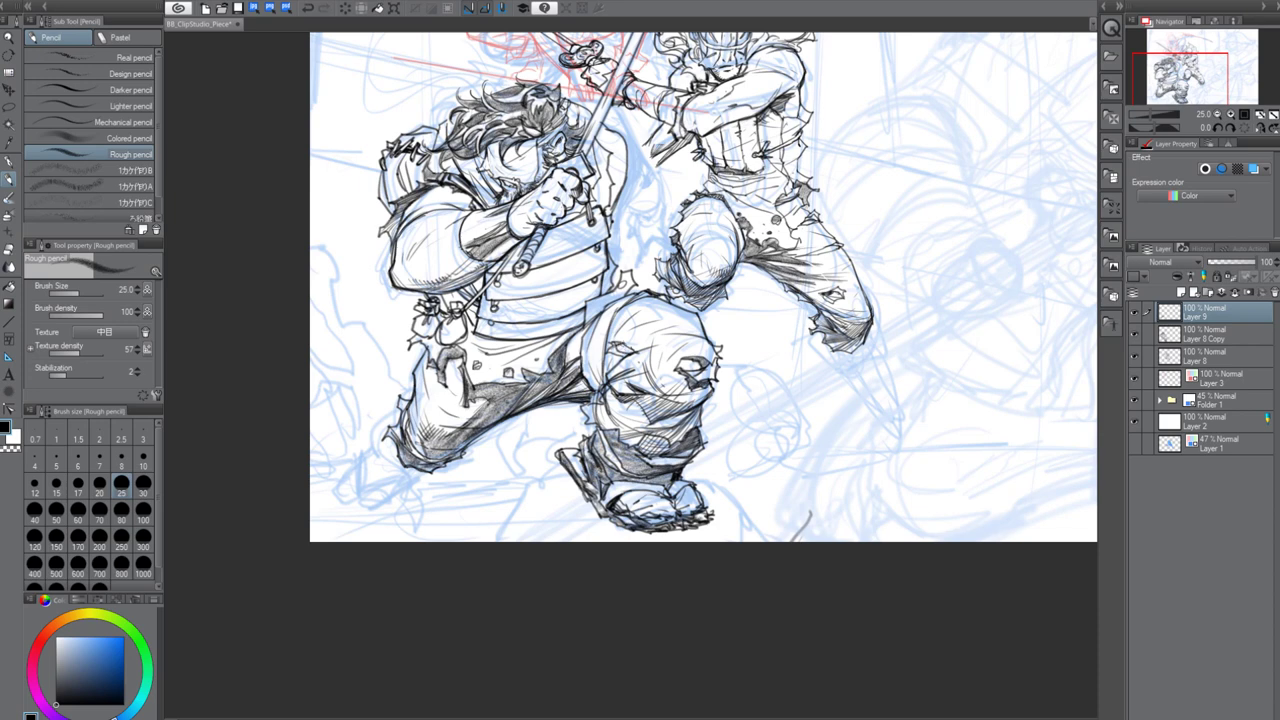
left_click_drag(624, 360, 606, 382)
Draw the crouching fighter's back lower leg with a ragged edge and outline the back shoe
left_click_drag(396, 405, 370, 432)
left_click_drag(378, 414, 378, 462)
mouse_move(410, 454)
left_mouse_down()
mouse_move(390, 472)
mouse_move(352, 474)
mouse_move(352, 494)
mouse_move(408, 485)
mouse_move(334, 494)
mouse_move(386, 490)
mouse_move(372, 492)
left_mouse_up()
mouse_move(378, 464)
left_mouse_down()
mouse_move(366, 482)
mouse_move(398, 496)
left_mouse_up()
left_click_drag(382, 498, 354, 506)
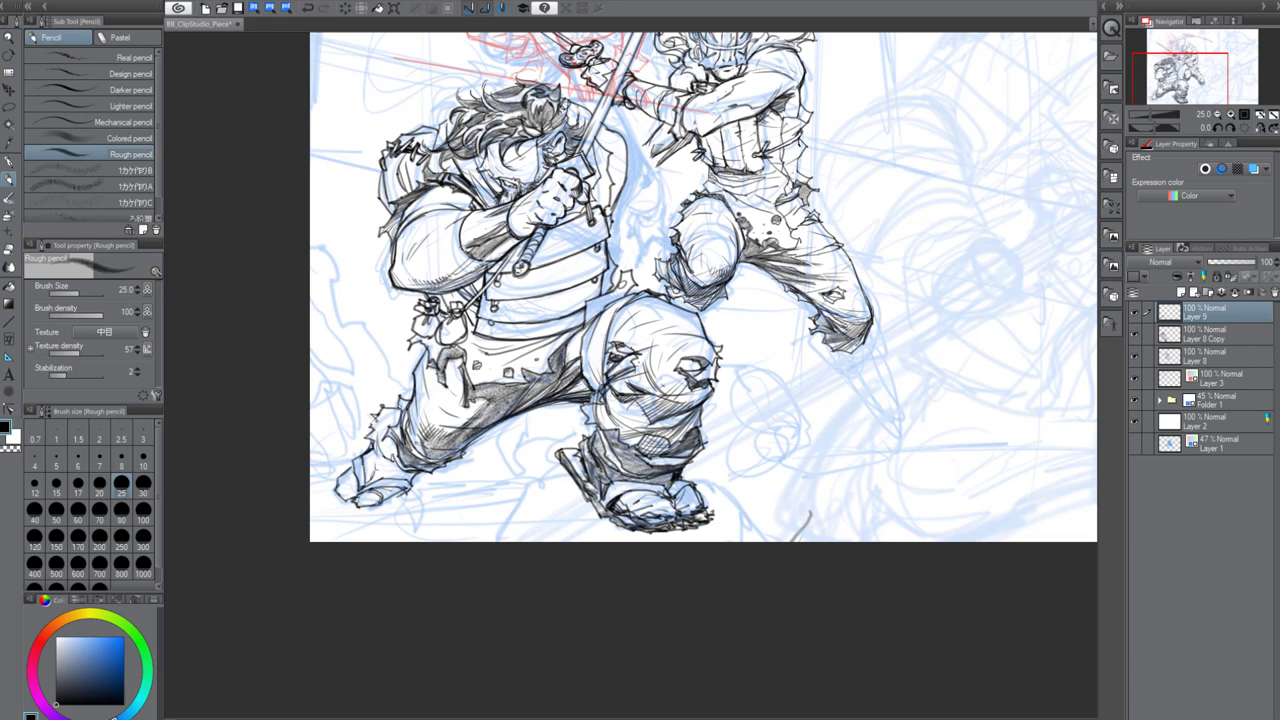
Shade the back shoe and ankle with the Charcoal brush and darken their lines with the Rough pencil
left_click_drag(370, 440, 432, 474)
left_click(122, 37)
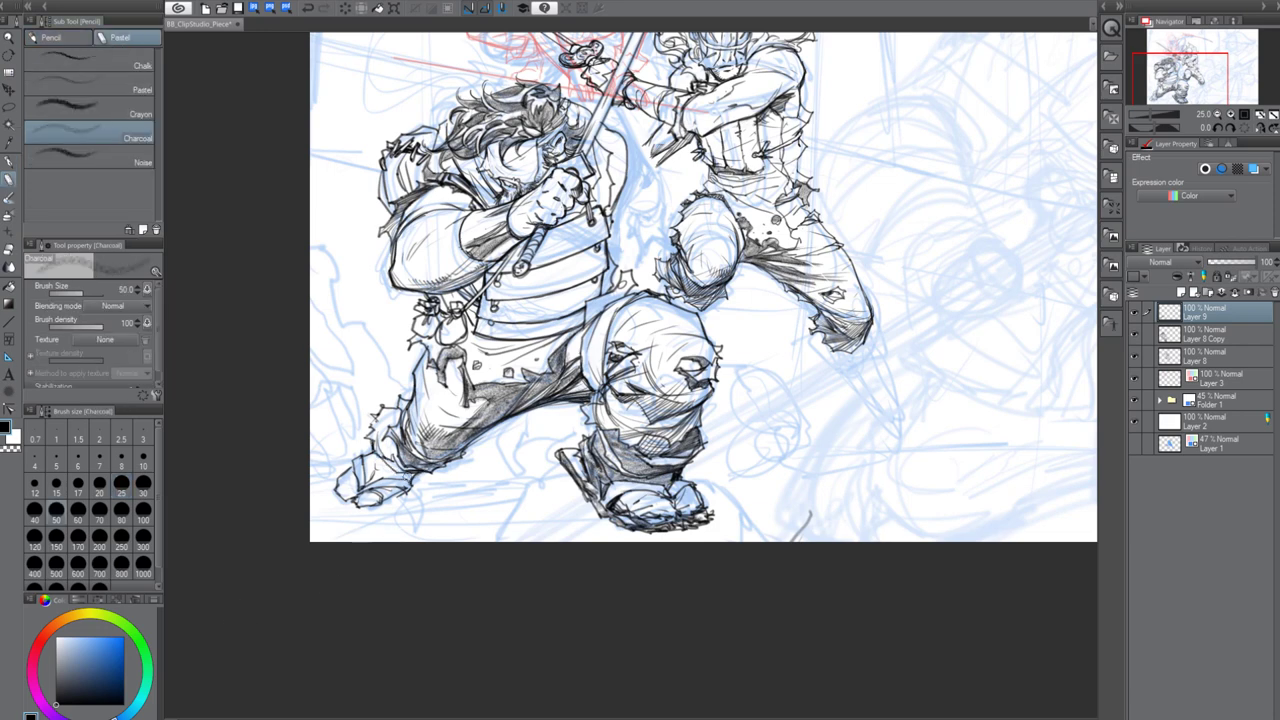
mouse_move(347, 493)
left_mouse_down()
mouse_move(334, 499)
mouse_move(390, 502)
mouse_move(368, 500)
mouse_move(436, 474)
left_mouse_up()
mouse_move(412, 492)
left_mouse_down()
mouse_move(362, 508)
mouse_move(328, 500)
mouse_move(354, 511)
left_mouse_up()
left_click(62, 38)
mouse_move(350, 509)
left_mouse_down()
mouse_move(385, 511)
mouse_move(422, 483)
mouse_move(378, 482)
left_mouse_up()
left_click_drag(356, 466, 350, 488)
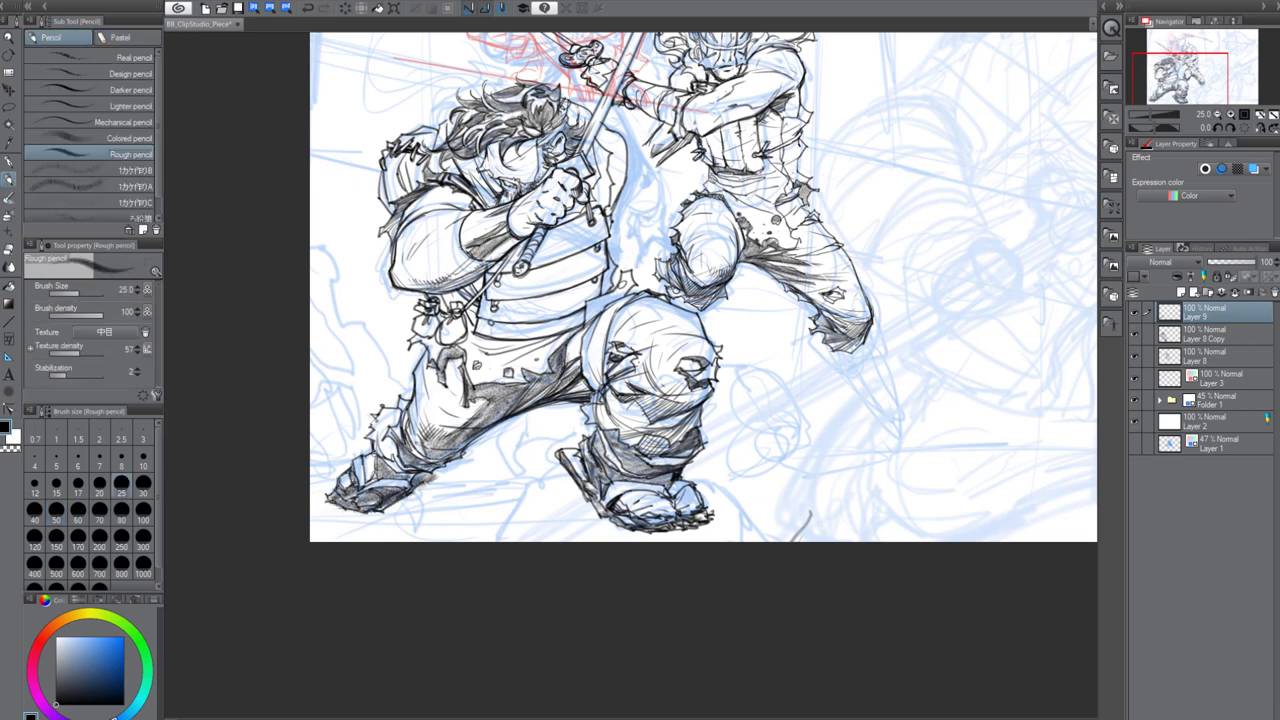
mouse_move(439, 471)
left_mouse_down()
mouse_move(370, 511)
mouse_move(441, 474)
mouse_move(386, 508)
mouse_move(428, 488)
left_mouse_up()
Shade a vertical band down the crouching fighter's plated torso armour with the Charcoal brush, and reinforce it with the Rough pencil
left_click_drag(560, 400, 586, 456)
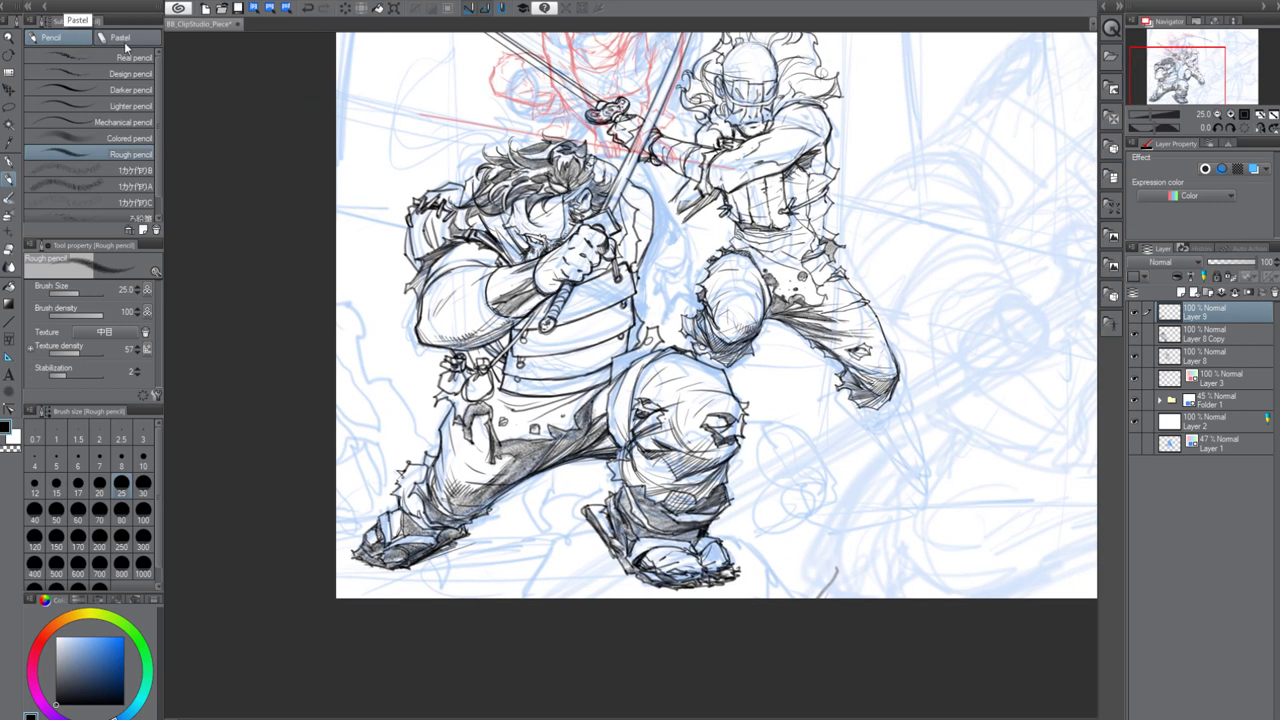
left_click(124, 38)
mouse_move(523, 360)
left_mouse_down()
mouse_move(612, 342)
mouse_move(552, 357)
left_mouse_up()
left_click_drag(508, 378, 605, 374)
left_click_drag(590, 376, 543, 385)
mouse_move(515, 335)
left_mouse_down()
mouse_move(615, 308)
mouse_move(515, 333)
mouse_move(570, 354)
mouse_move(575, 326)
mouse_move(534, 392)
mouse_move(545, 394)
mouse_move(537, 362)
left_mouse_up()
mouse_move(572, 294)
left_mouse_down()
mouse_move(558, 324)
mouse_move(570, 324)
mouse_move(548, 317)
left_mouse_up()
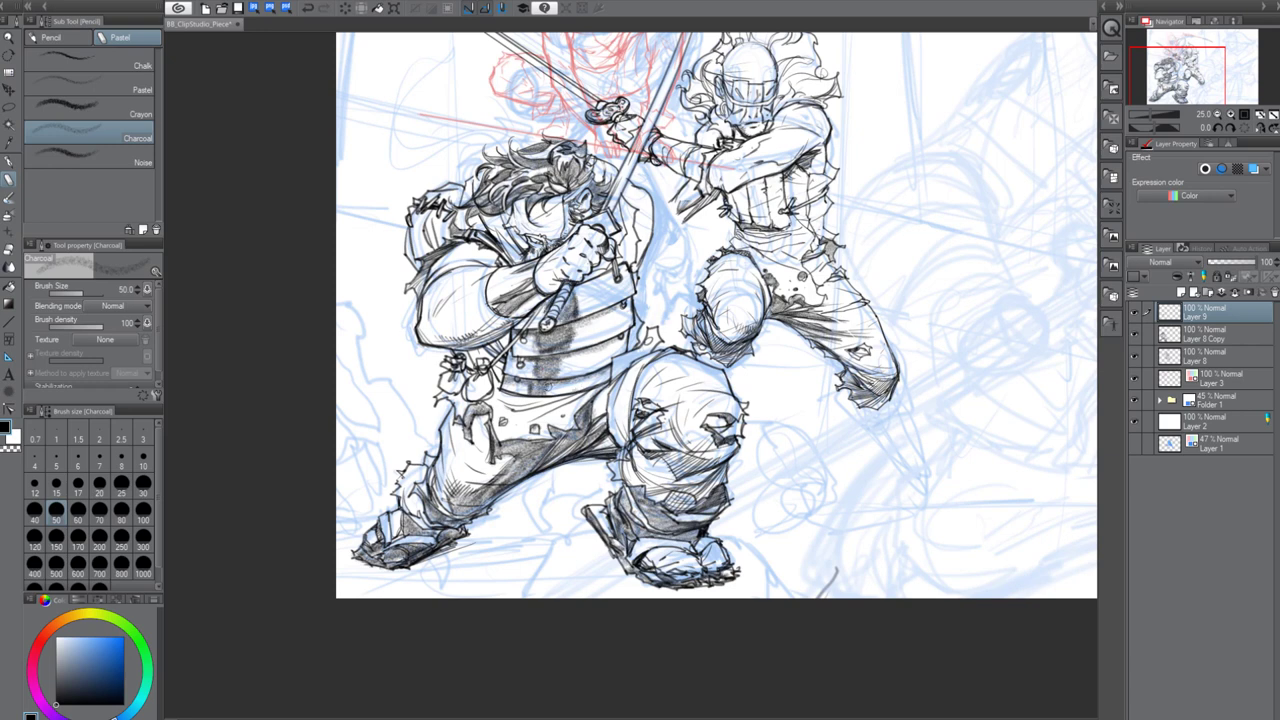
key("p")
mouse_move(536, 362)
left_mouse_down()
mouse_move(590, 352)
mouse_move(585, 382)
mouse_move(600, 310)
mouse_move(540, 355)
left_mouse_up()
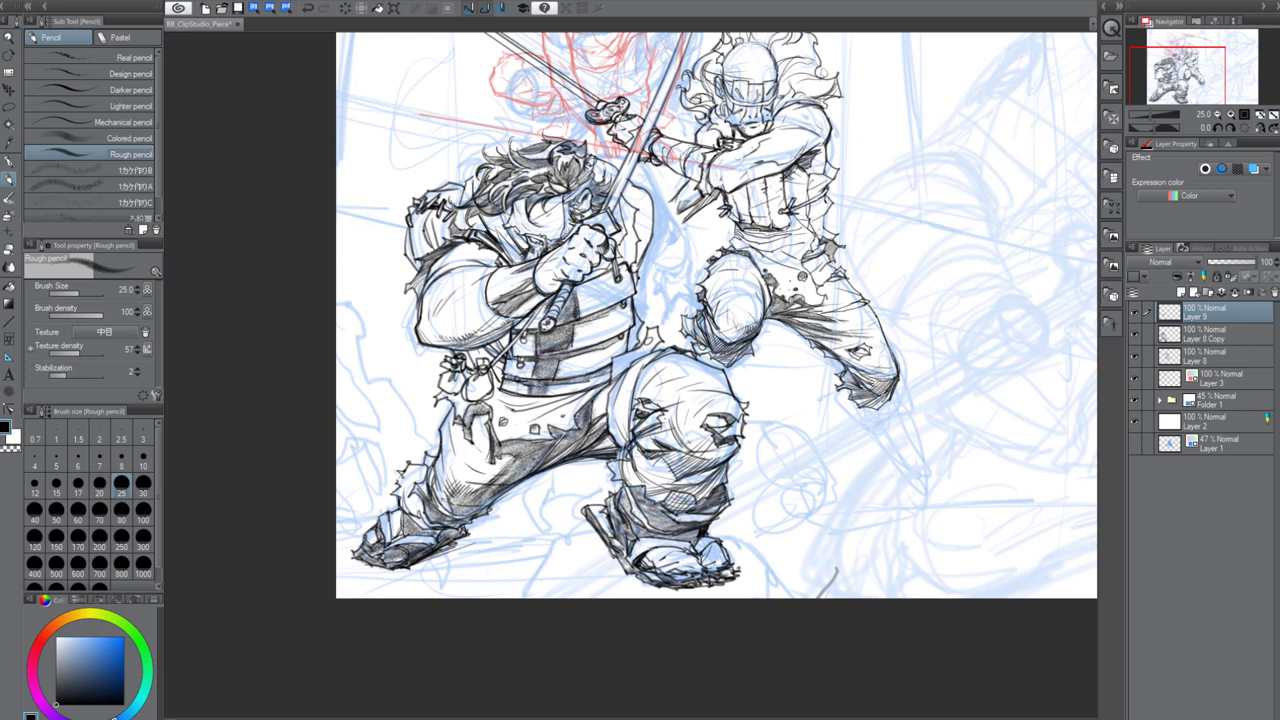
Add short Rough pencil accents to the crouching fighter's lower torso armour and around his sword-gripping fist, and save the drawing
left_click_drag(551, 383, 543, 397)
left_click_drag(534, 381, 522, 398)
left_click_drag(605, 268, 582, 280)
left_click_drag(626, 236, 618, 266)
left_click_drag(757, 401, 621, 458)
key("ctrl+s")
scroll(663, 352, "down", 2)
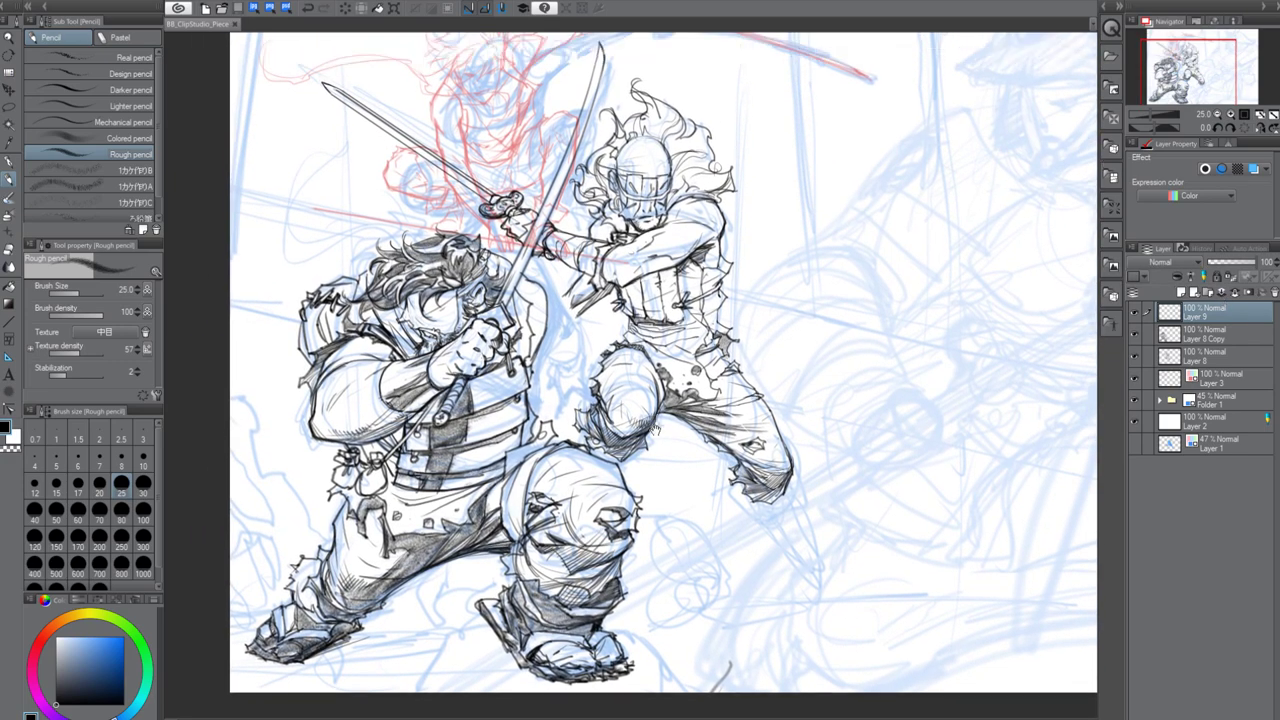